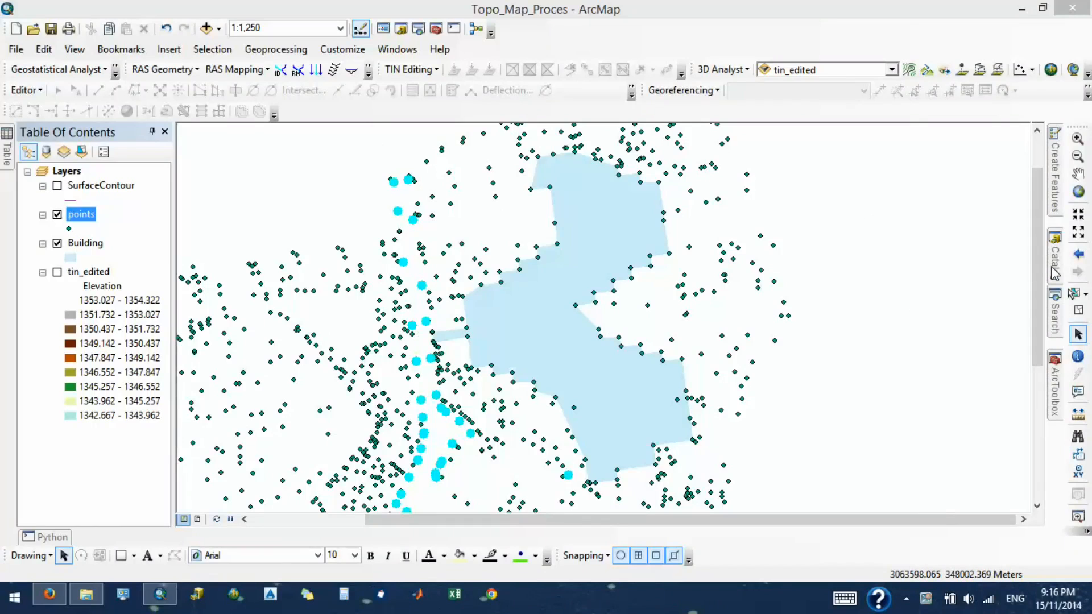
- Create a new polygon shapefile named Road in the GIS_Map_Making home folder
left_click(1056, 273)
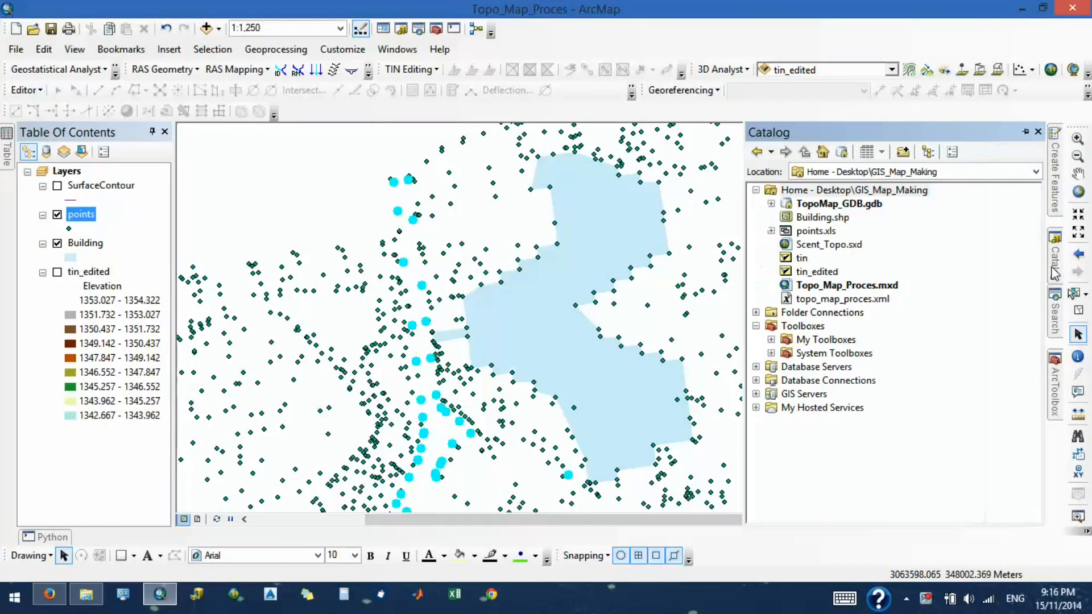
right_click(794, 194)
mouse_move(842, 293)
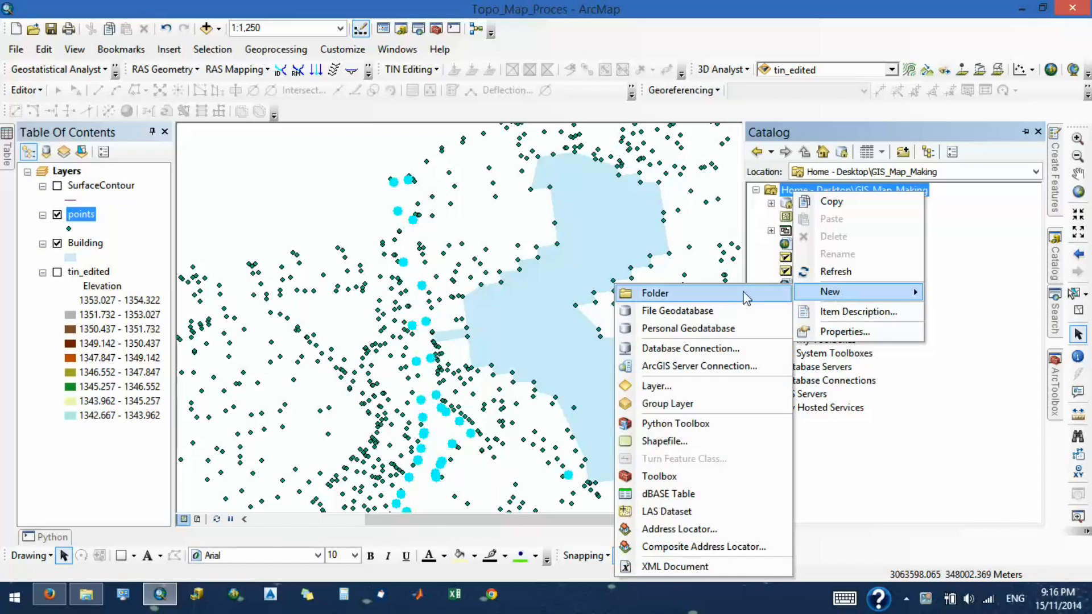
left_click(742, 435)
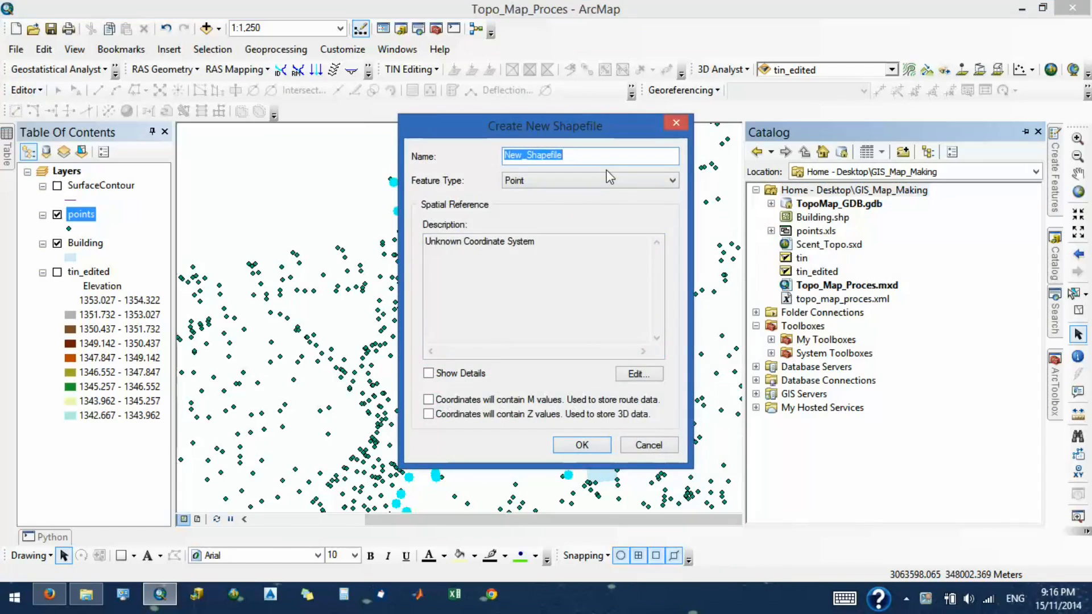
type("Road")
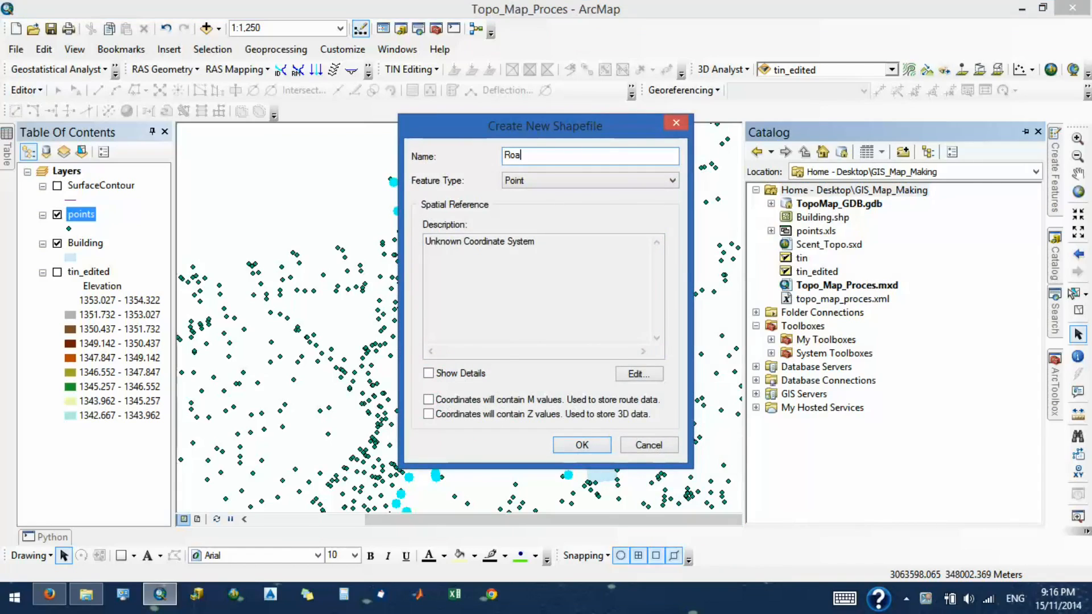
left_click(609, 181)
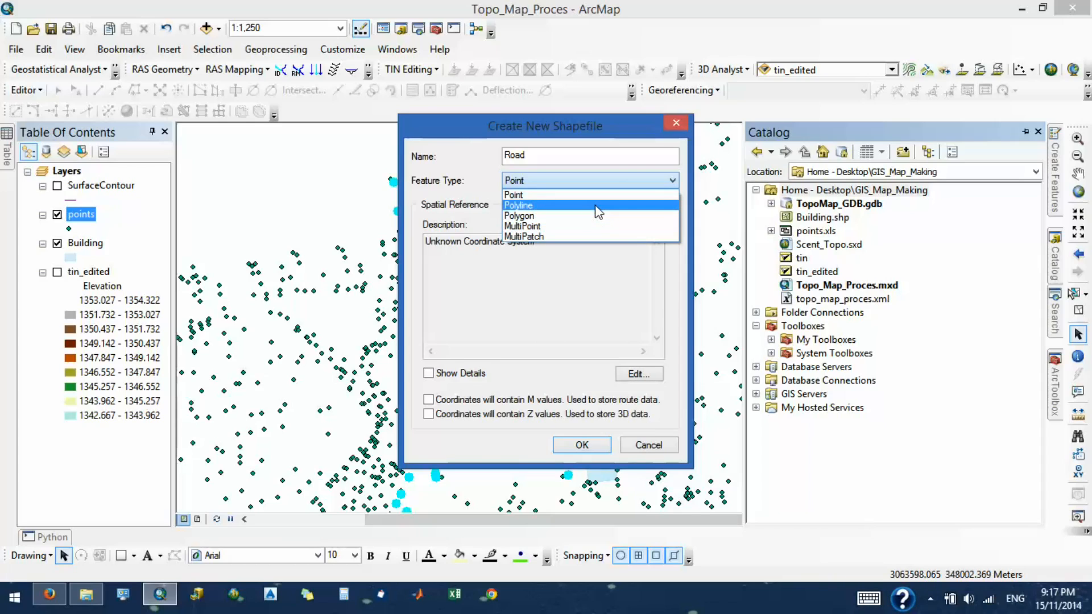
left_click(608, 216)
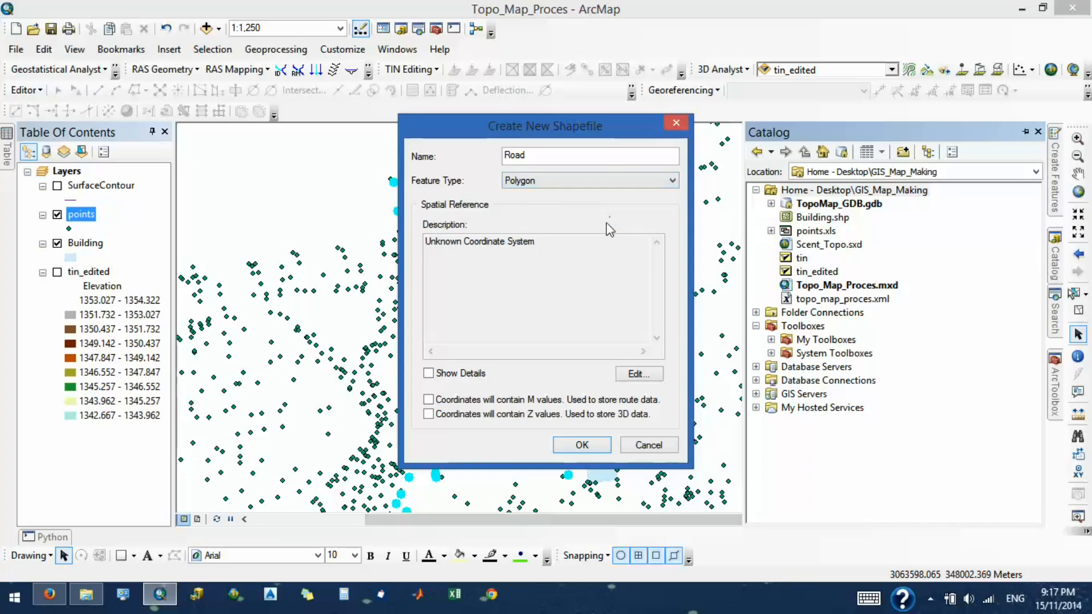
left_click(599, 444)
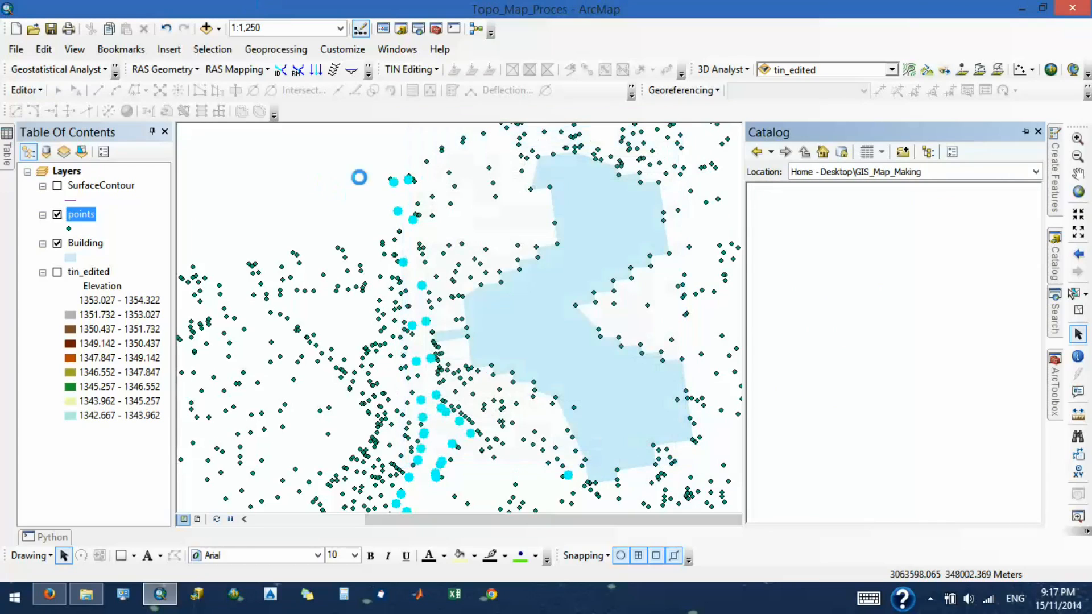
left_click(659, 371)
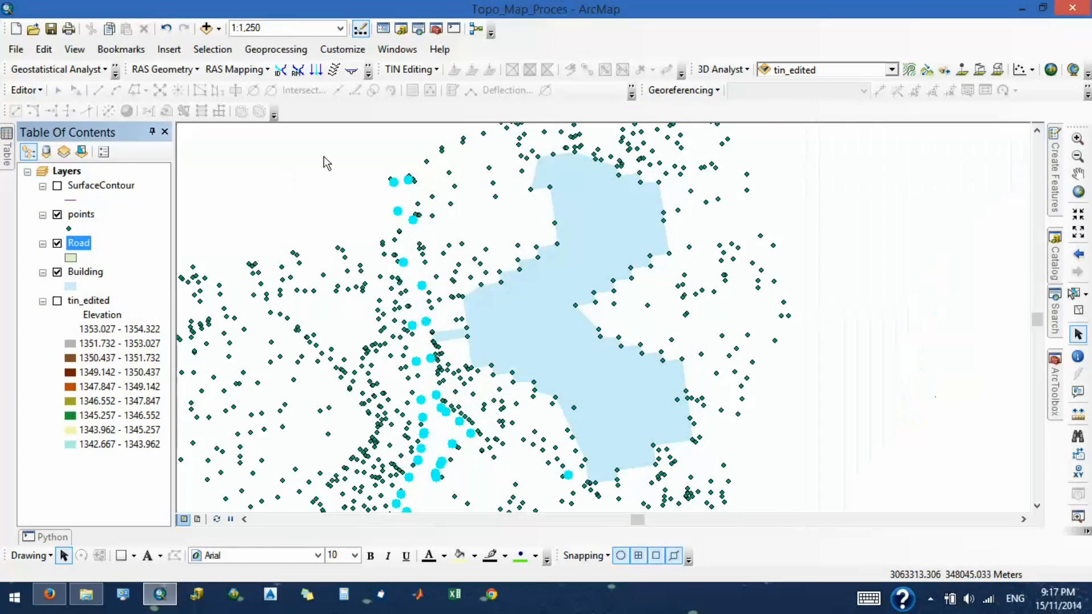
- Start editing the Road layer and choose its Road template for drawing a new polygon
right_click(83, 253)
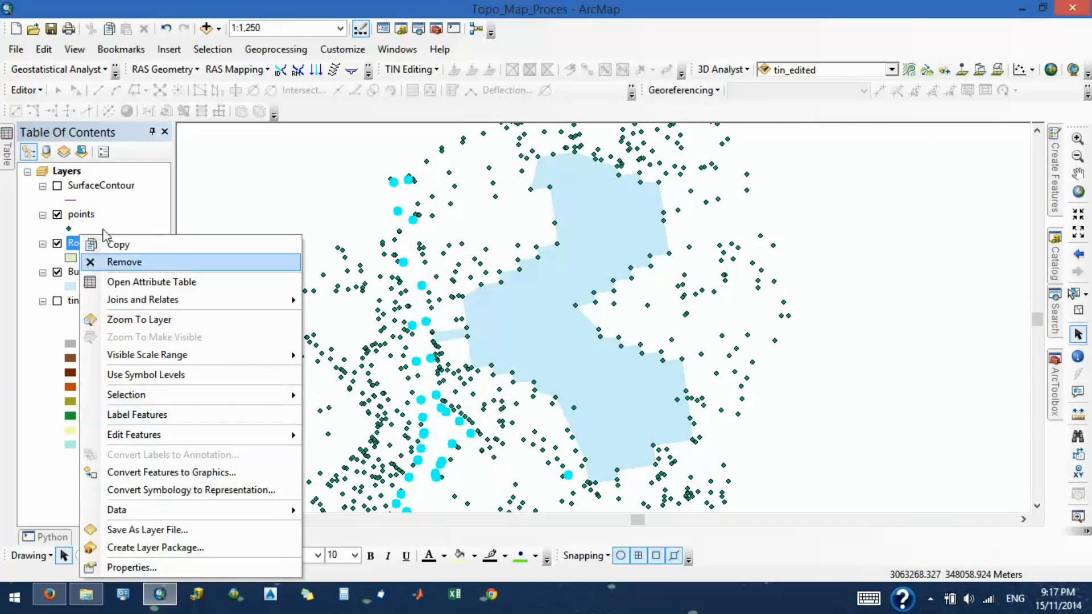
mouse_move(273, 434)
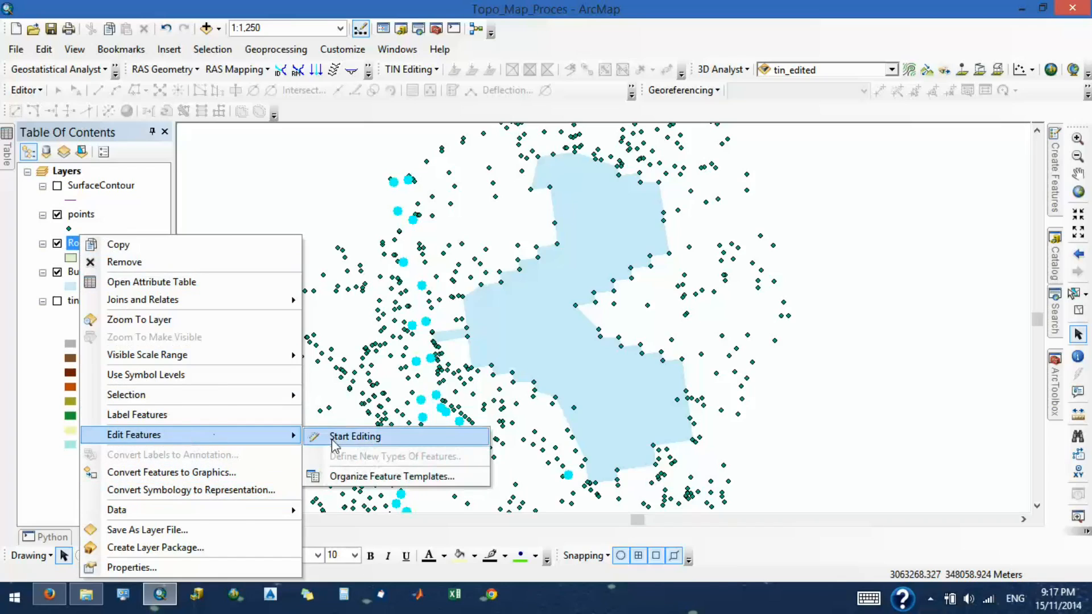
left_click(364, 435)
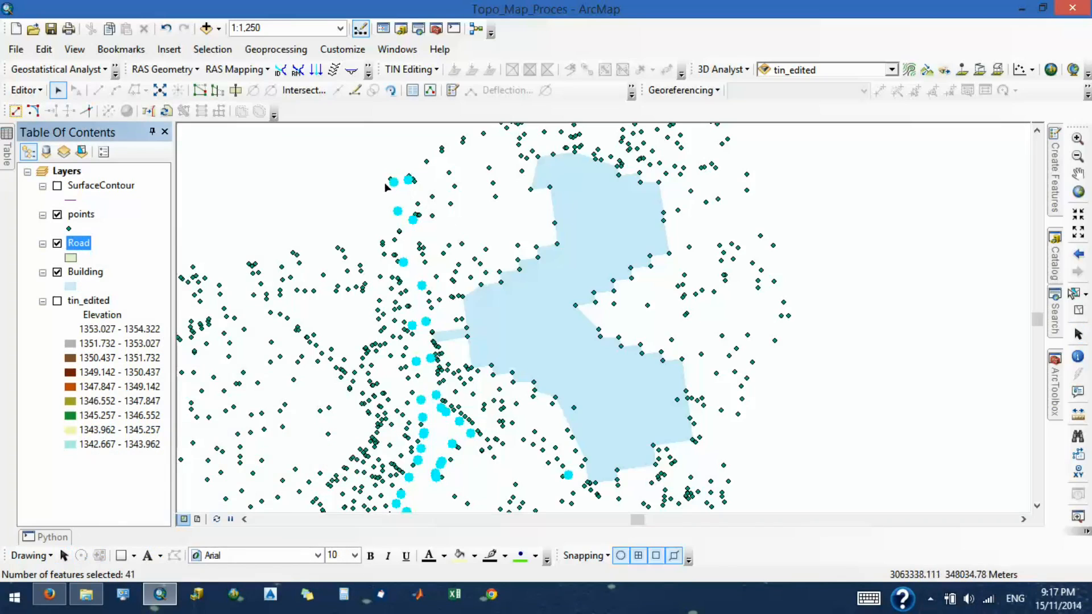
left_click(1057, 171)
left_click(945, 238)
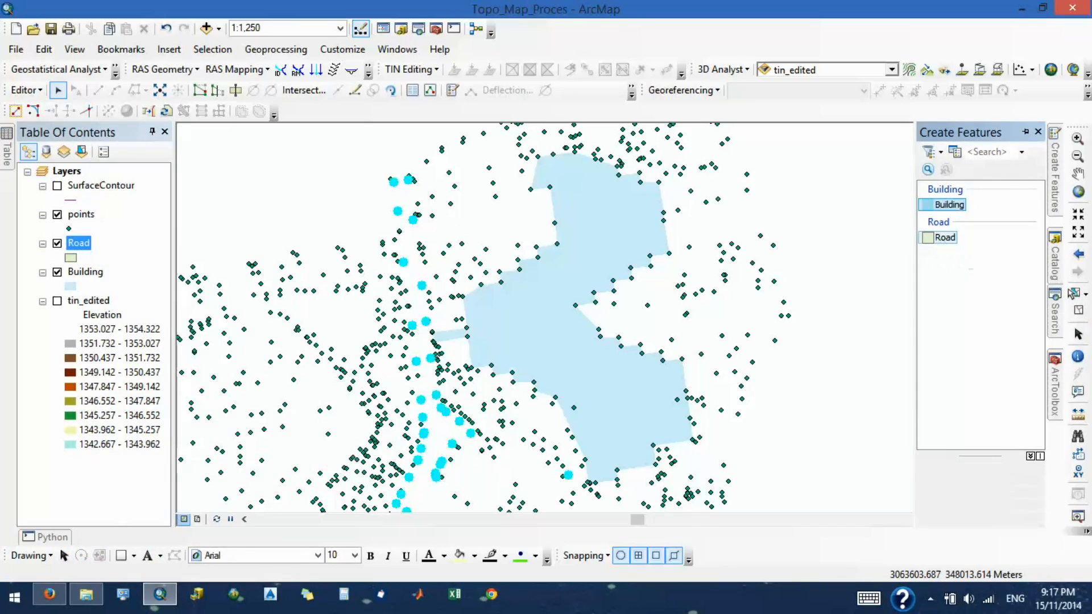
left_click(978, 501)
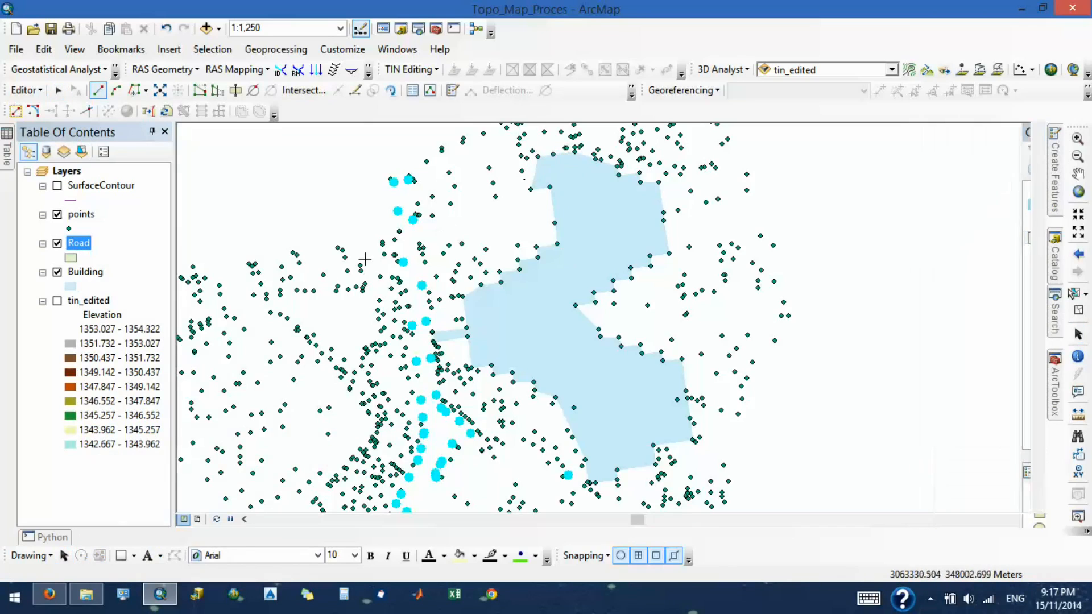
- Begin the Road polygon at the northeastern highlighted point and trace its east edge south through the next two highlighted points
scroll(400, 188, "up", 3)
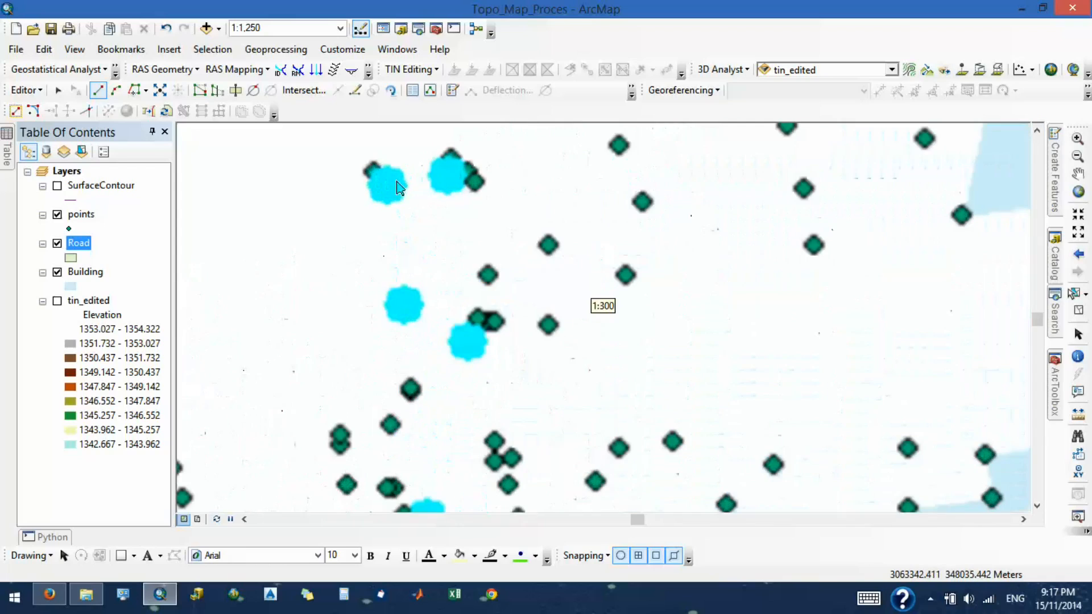
left_click(450, 179)
left_click(473, 346)
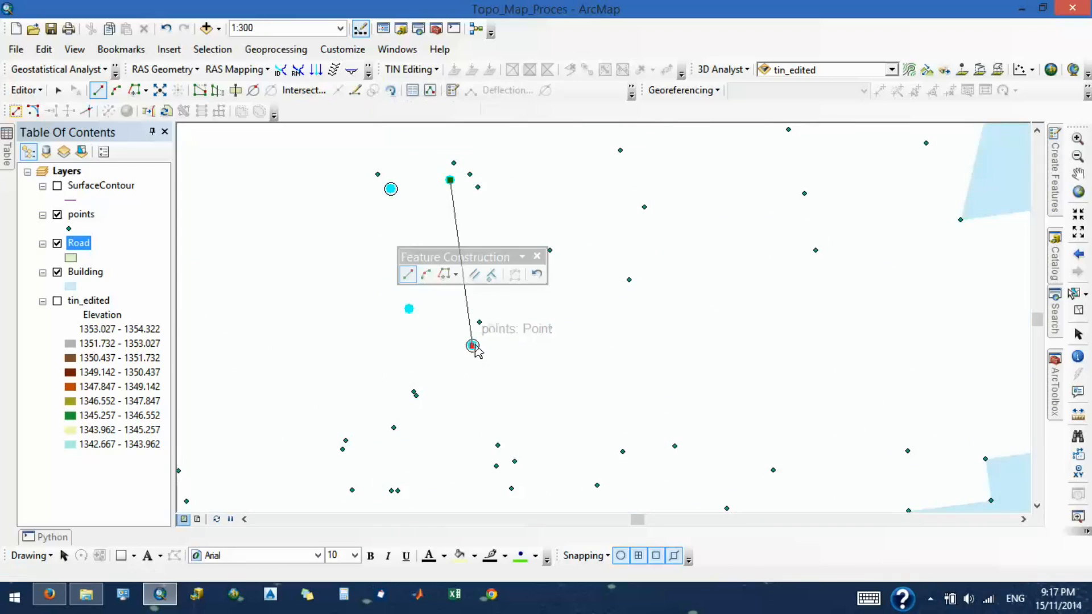
scroll(414, 202, "down", 3)
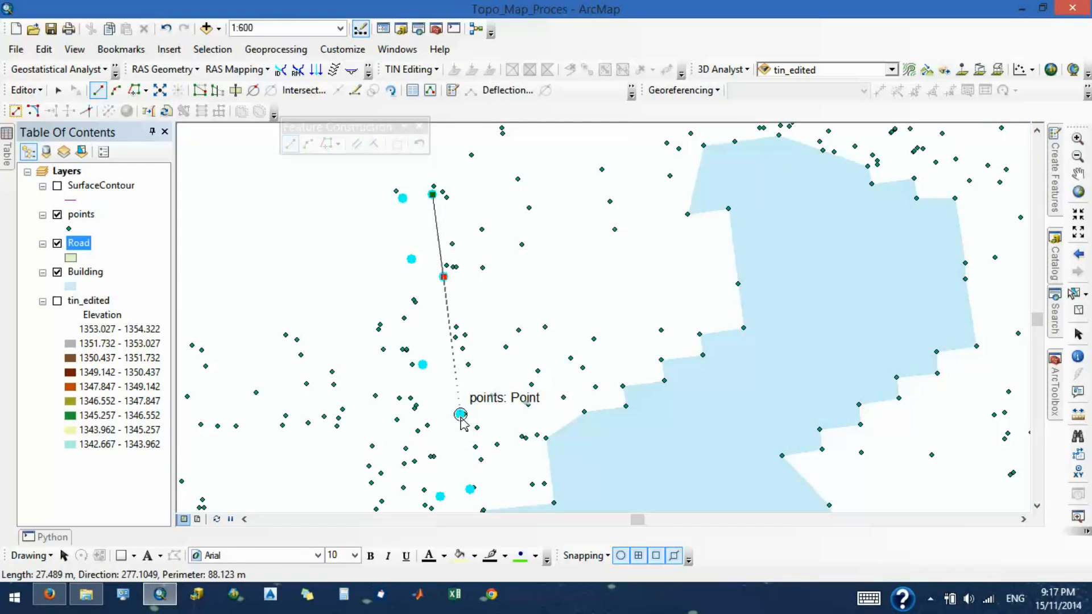
left_click(462, 415)
scroll(462, 418, "down", 3)
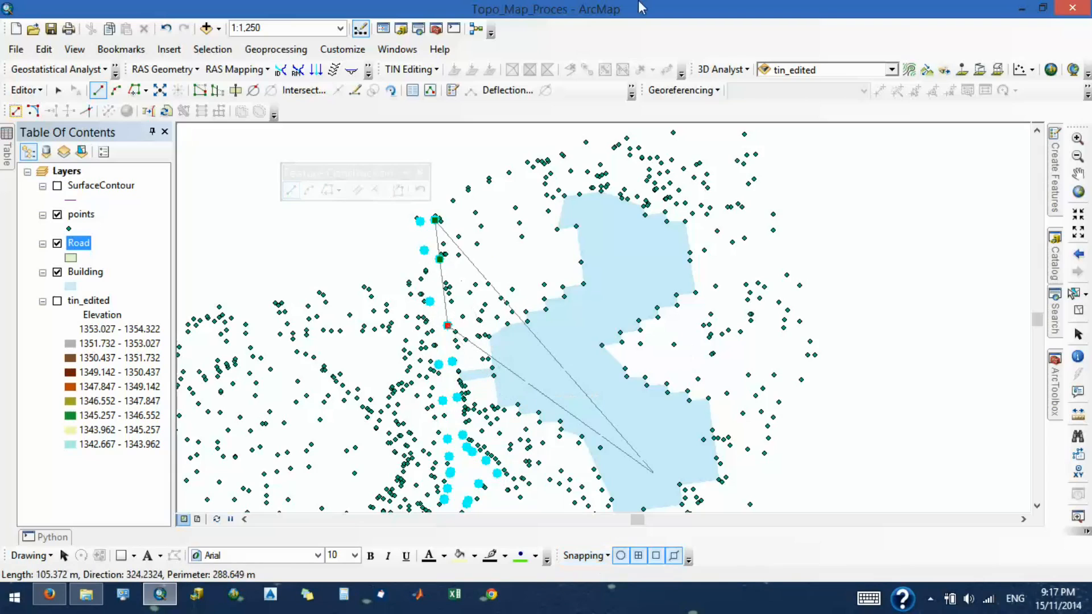
- Look through the list of available toolbars for Snapping and open the snapping options
right_click(659, 50)
scroll(757, 584, "down", 3)
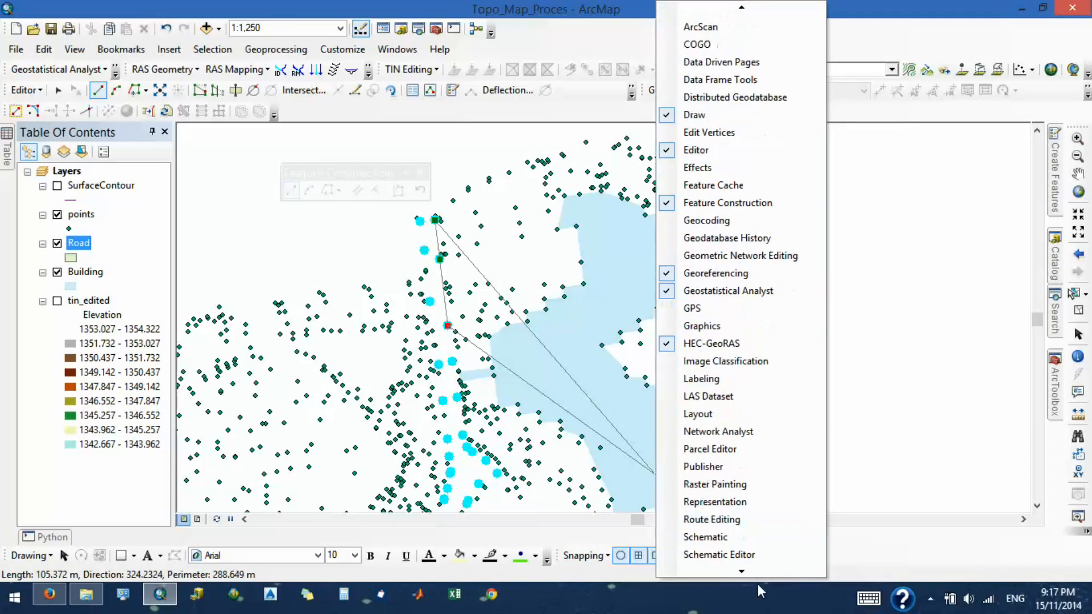
mouse_move(629, 571)
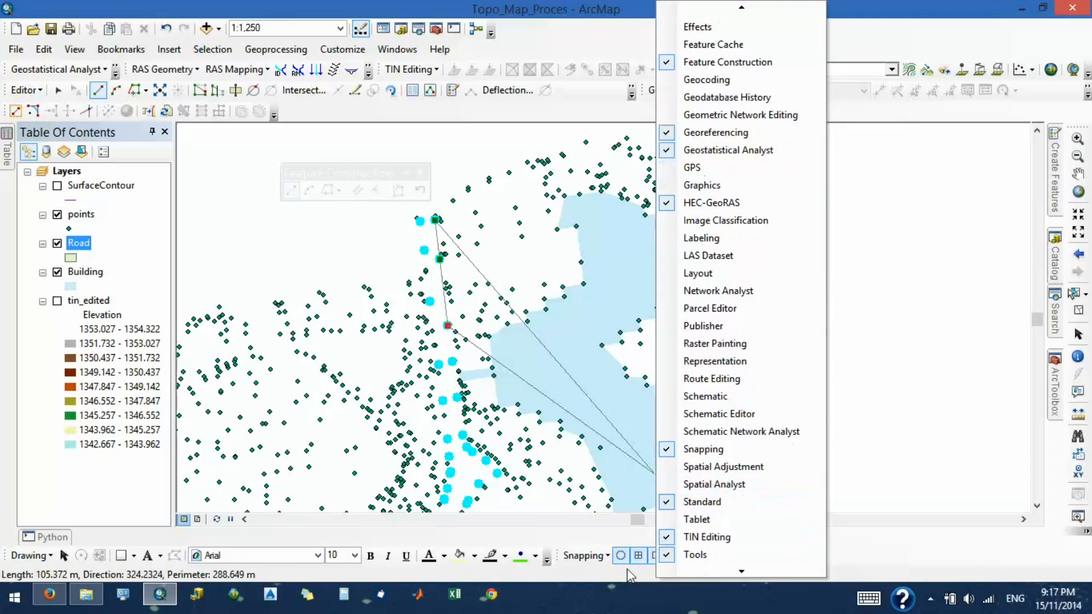
left_click(573, 557)
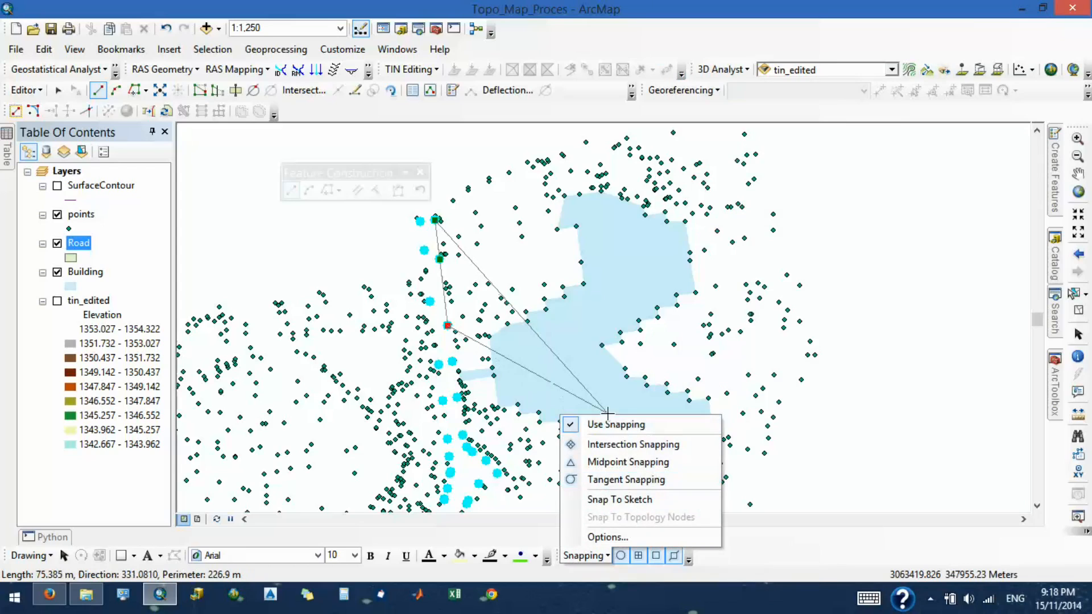
left_click(607, 537)
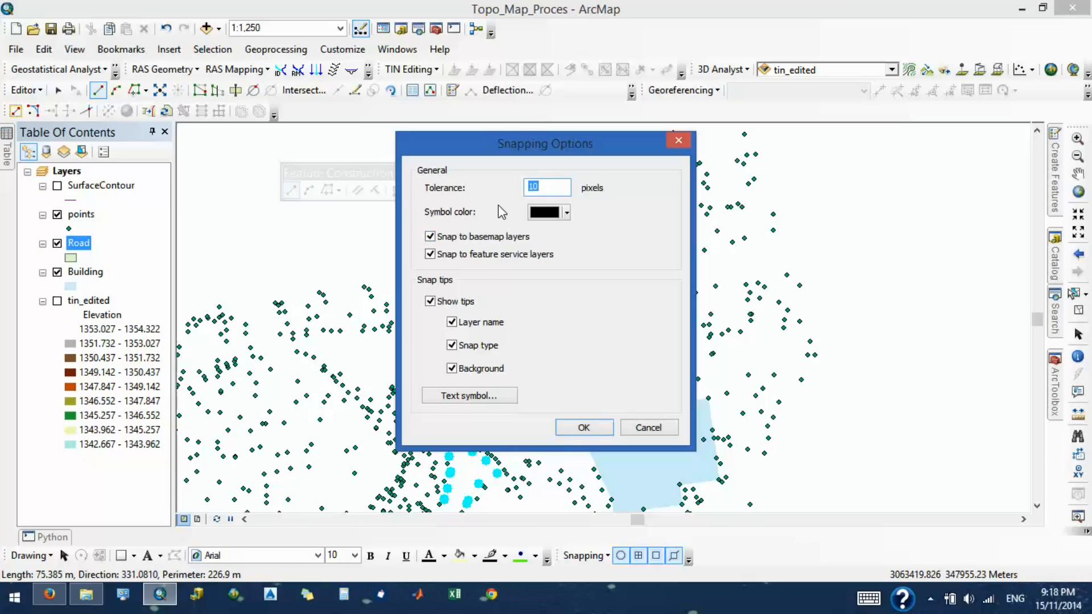
- Toggle basemap snapping, feature service snapping and snap tips off and back on, then accept the options with a 10-pixel tolerance
left_click(467, 246)
left_click(470, 257)
left_click(451, 301)
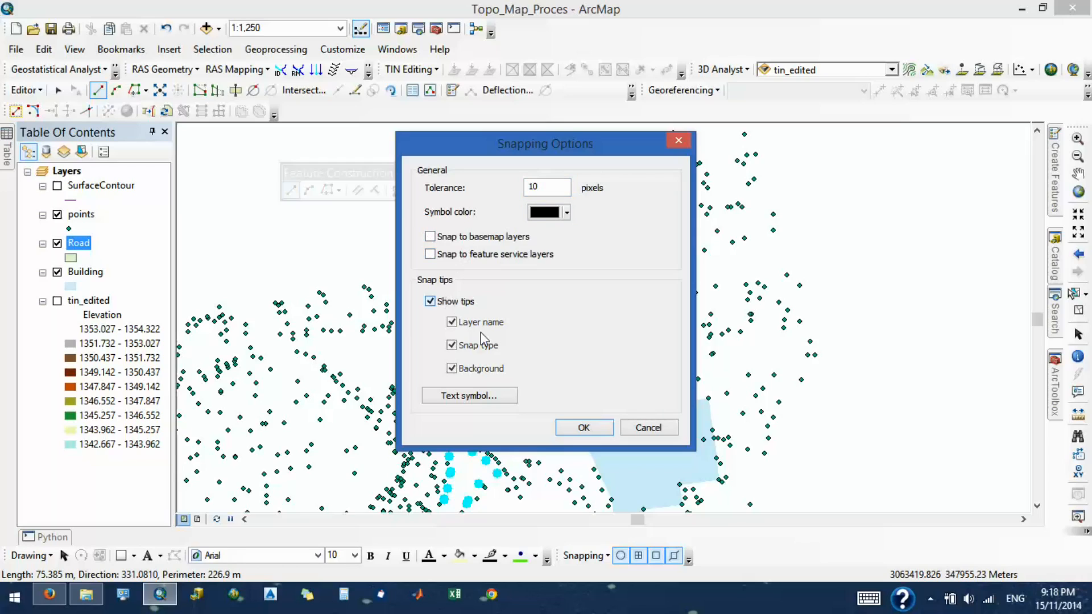
left_click(430, 302)
left_click(430, 254)
left_click(448, 240)
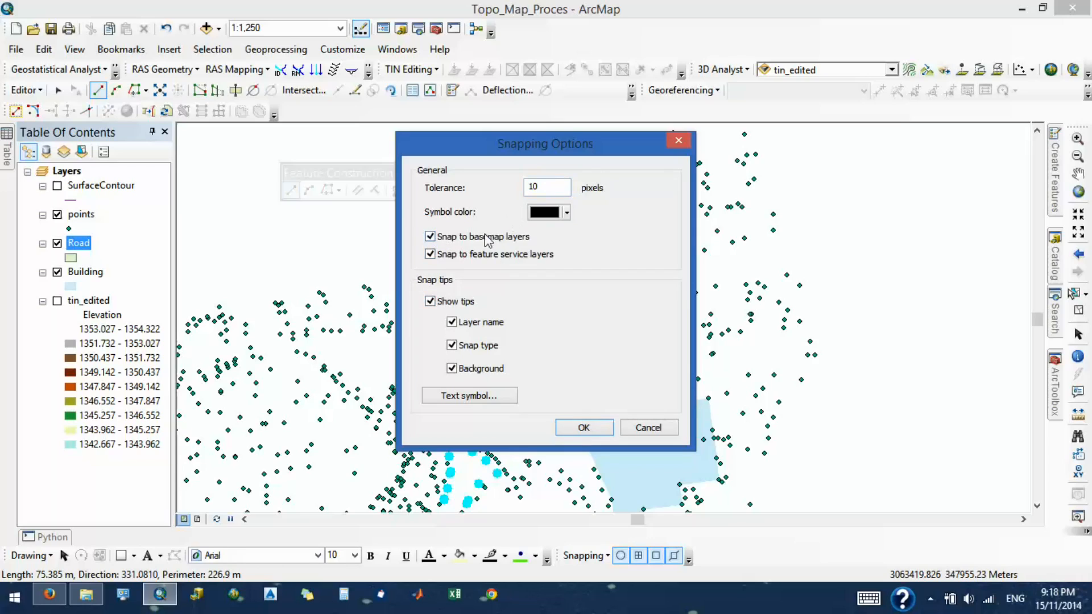
double_click(551, 186)
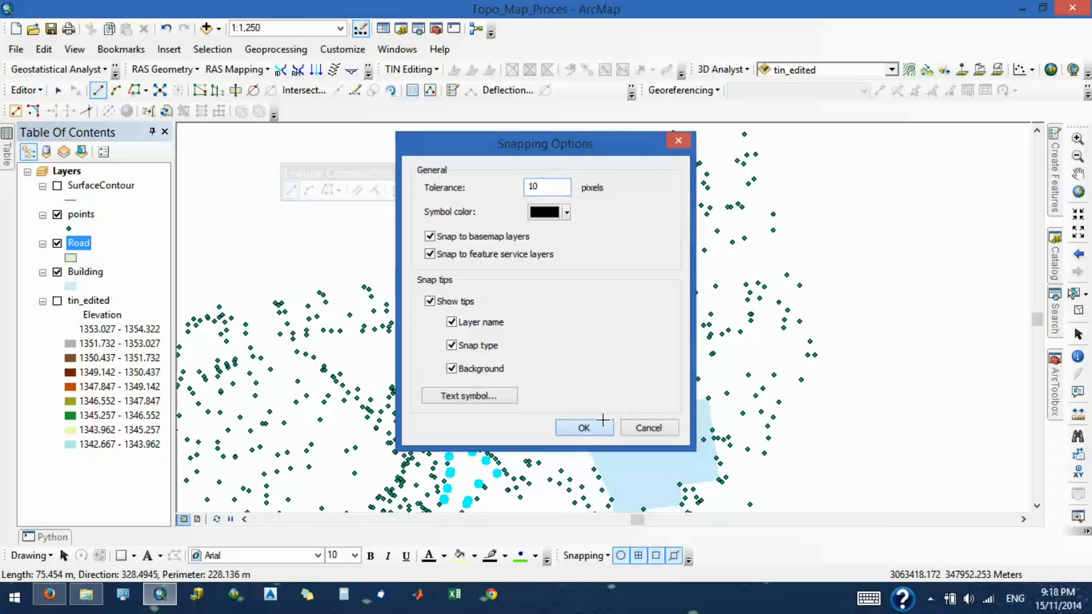
left_click(584, 428)
- Continue the Road polygon's east edge south through the highlighted points to the eastern tip of the widening southwest of the building
scroll(447, 336, "up", 3)
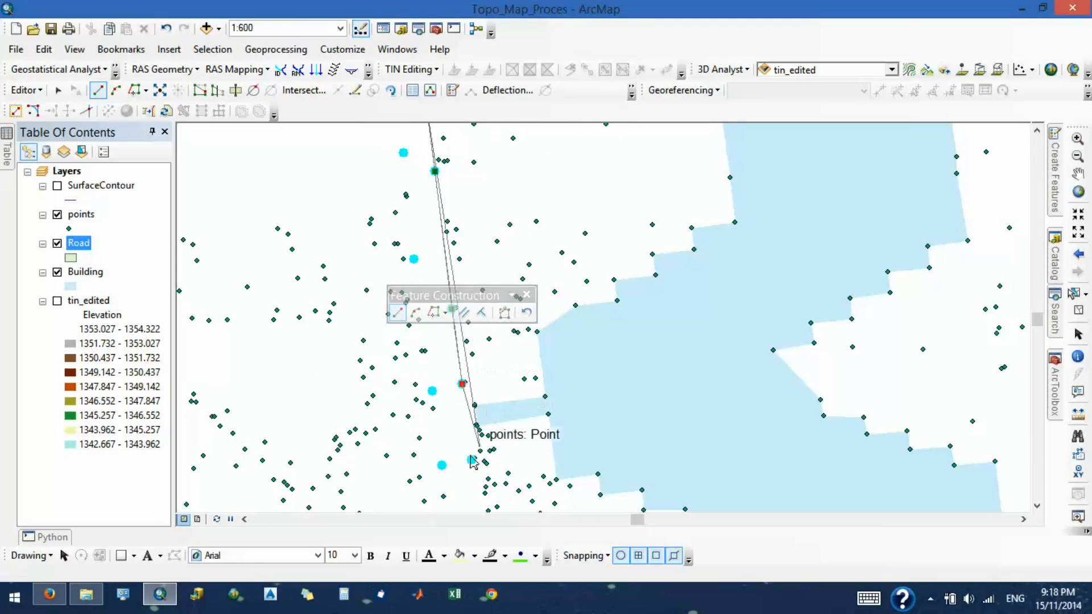
scroll(437, 200, "down", 2)
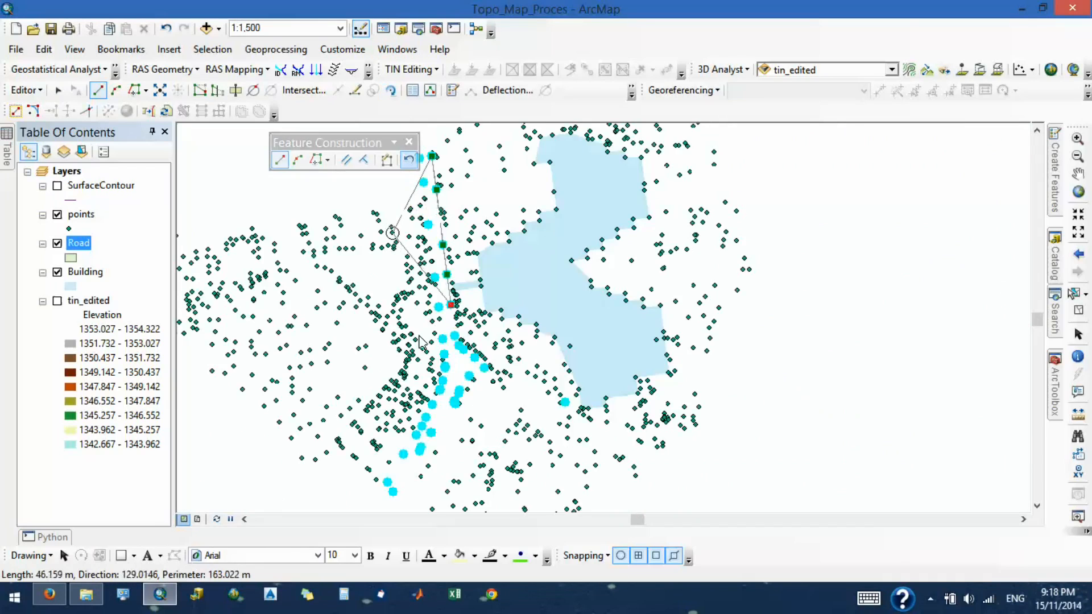
scroll(413, 346, "up", 2)
scroll(390, 200, "down", 4)
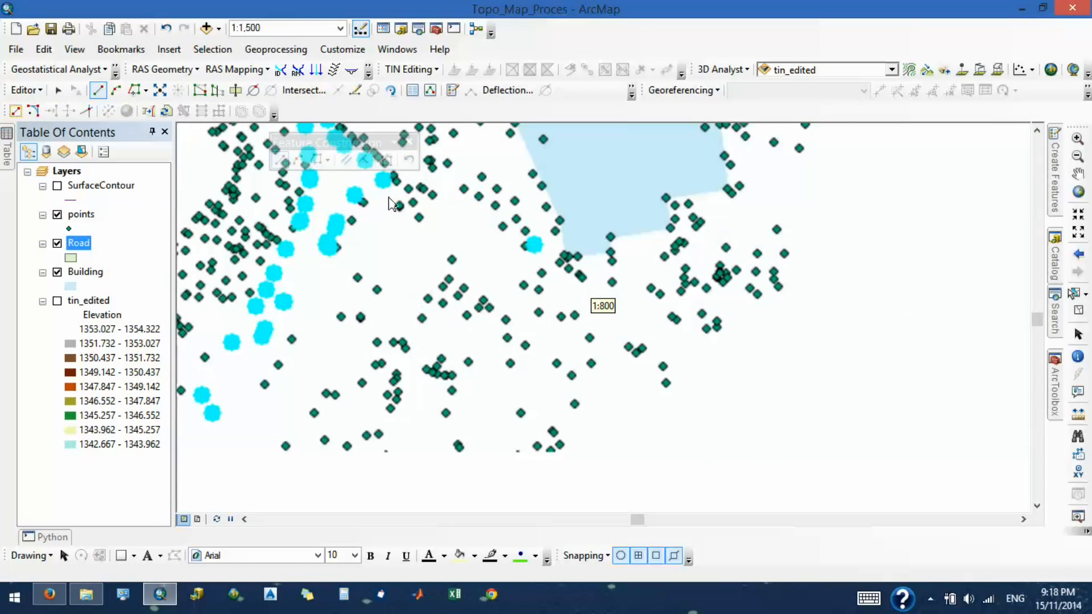
scroll(398, 222, "up", 1)
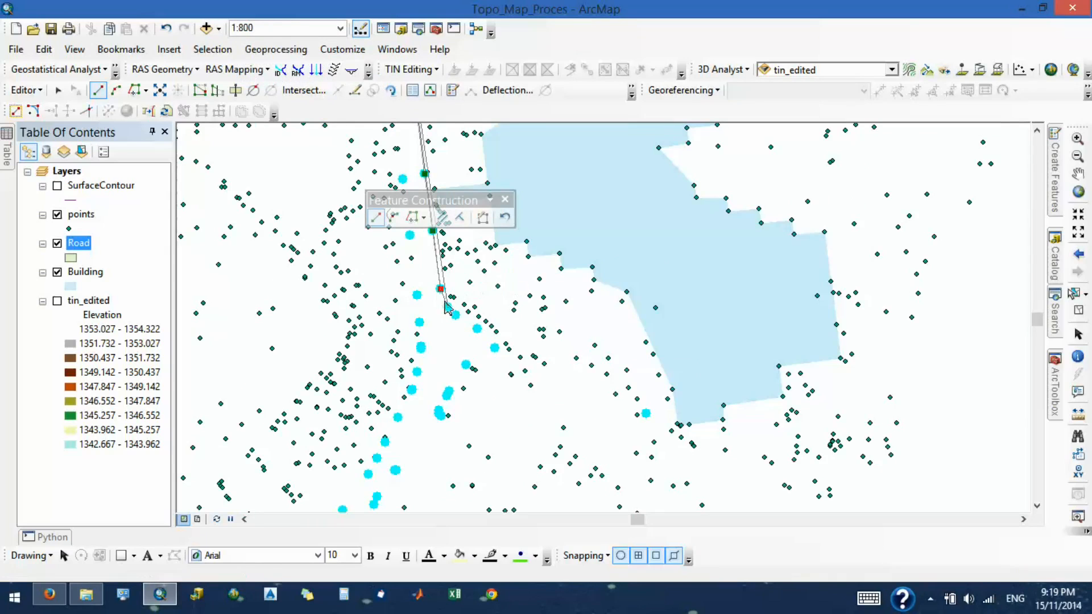
left_click(441, 289)
left_click(448, 307)
left_click(455, 314)
left_click(477, 329)
left_click(495, 348)
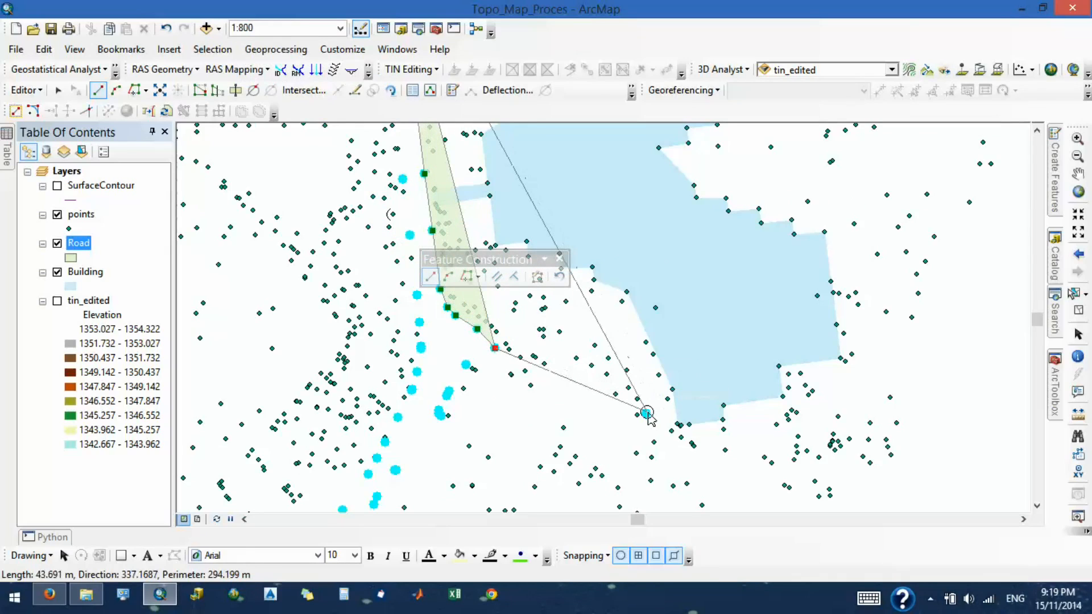
- Continue the Road polygon from the widening's eastern tip southwest through the highlighted points along its lower edge
left_click(467, 365)
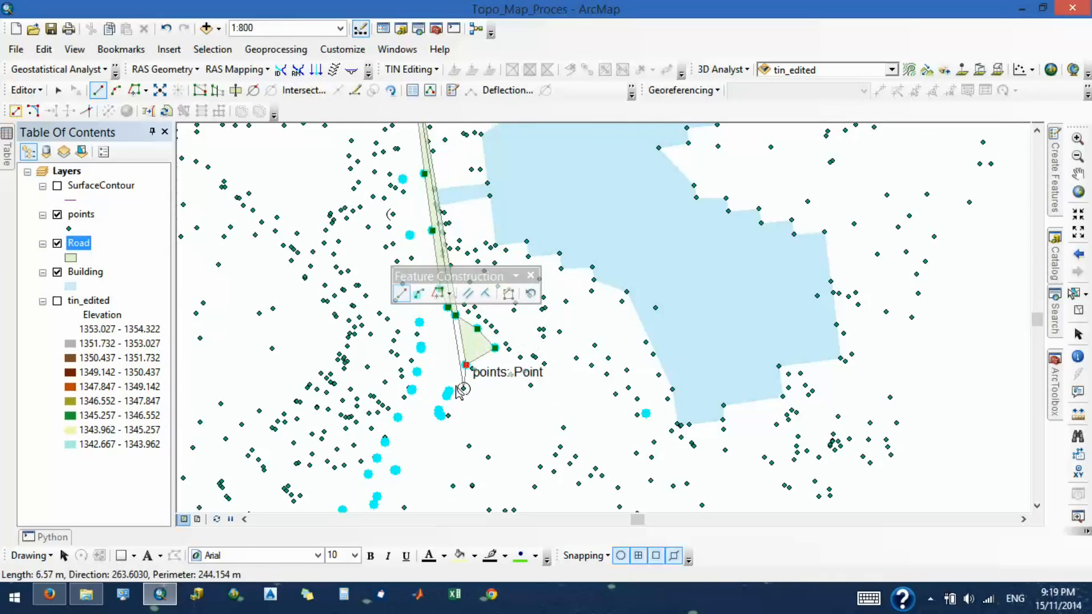
left_click(449, 393)
left_click(442, 415)
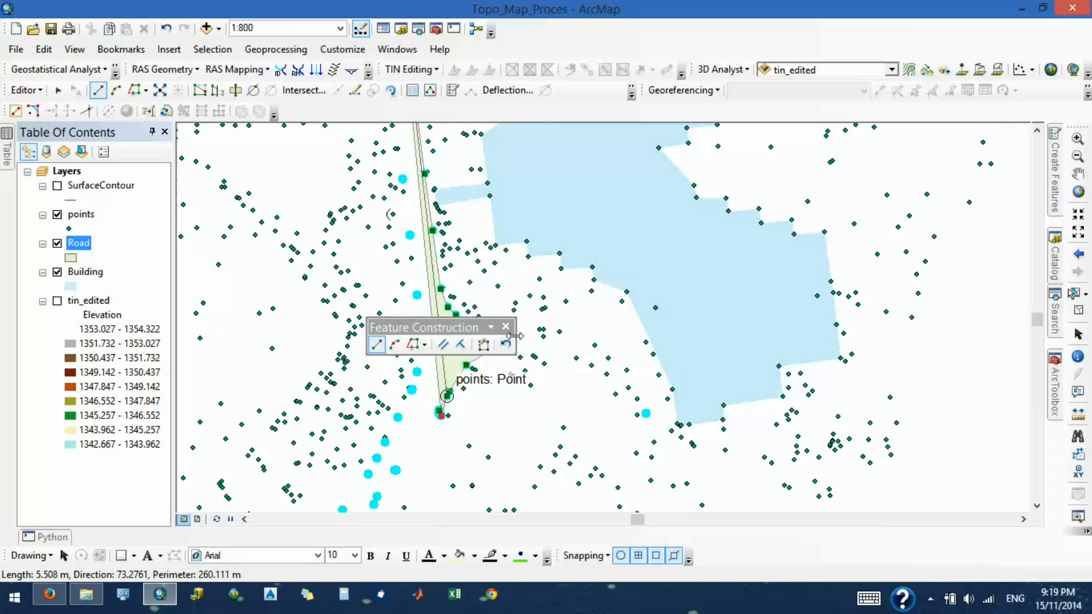
- Extend the Road polygon's east edge southwest through the highlighted points and across the two points at the road's southern end
scroll(596, 306, "up", 3)
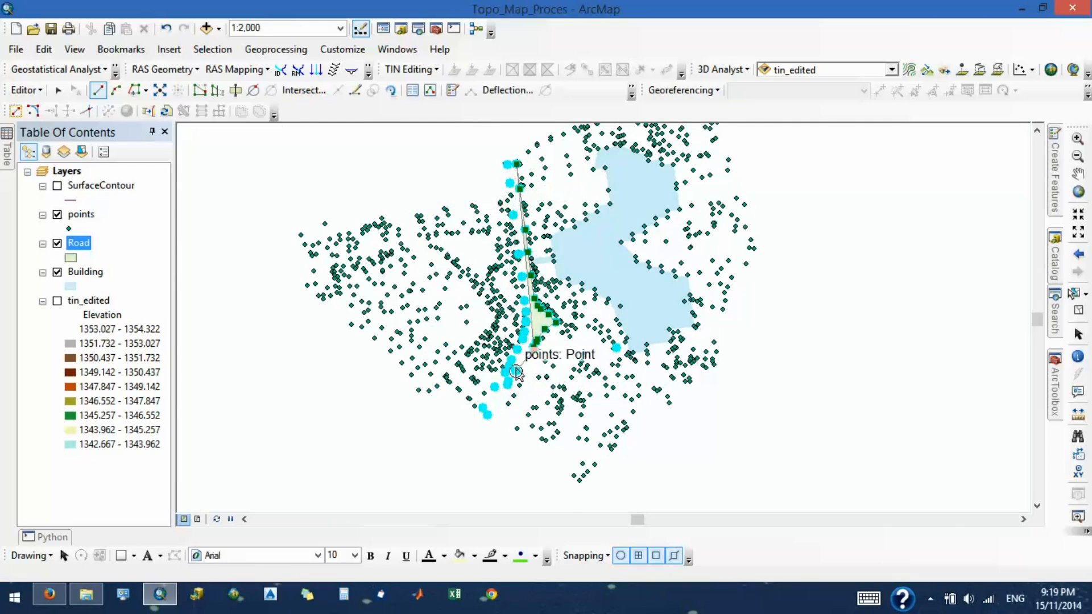
scroll(514, 371, "down", 2)
scroll(515, 371, "down", 2)
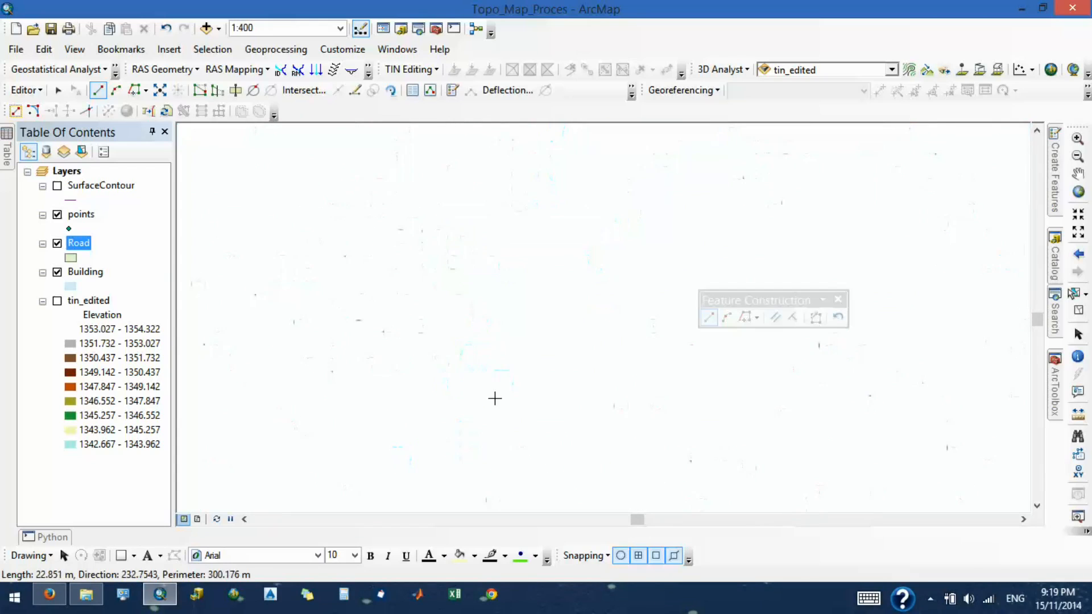
left_click(506, 376)
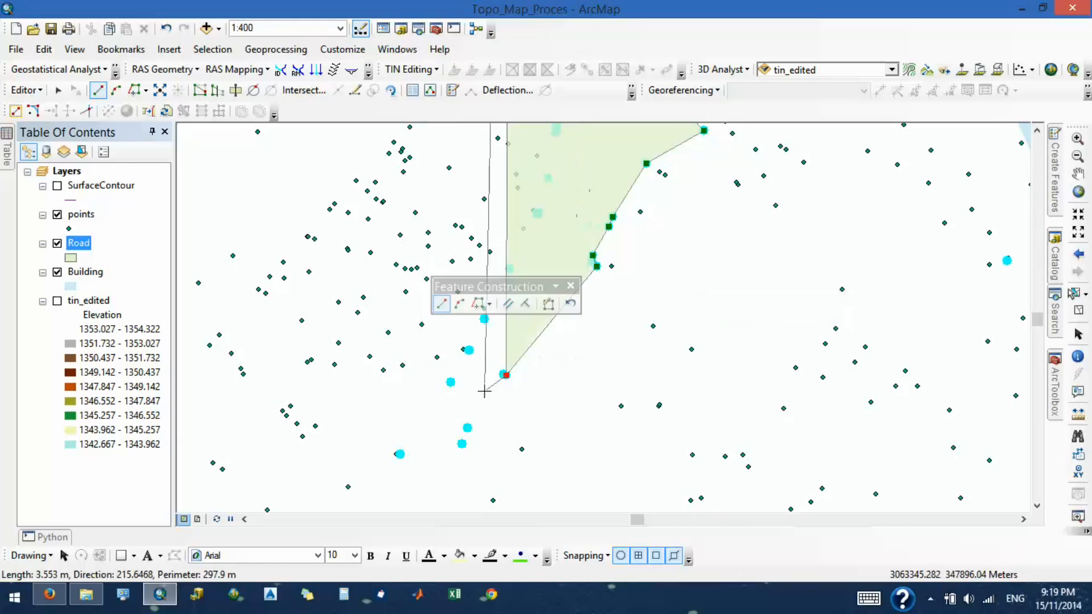
left_click(468, 428)
scroll(501, 199, "up", 2)
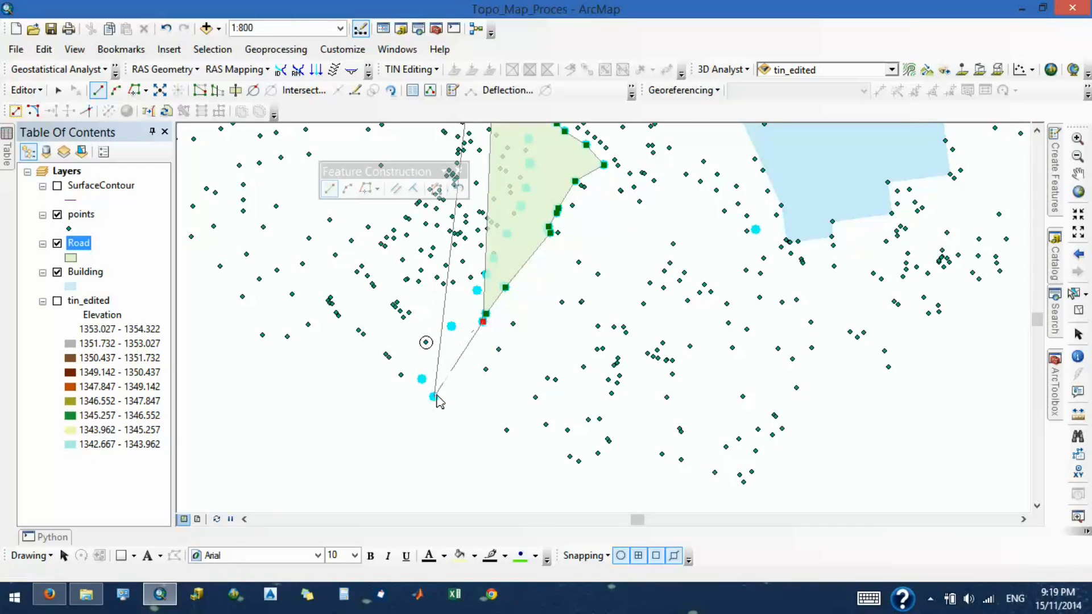
left_click(433, 396)
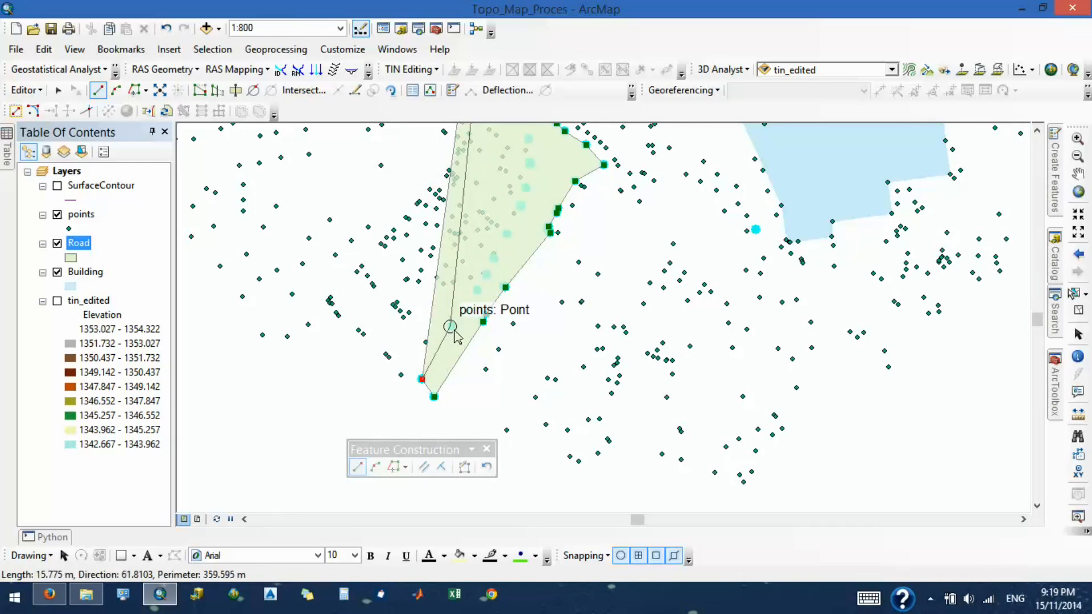
- Trace the Road polygon's west edge northeast from the southern end through the highlighted points up to the widening
left_click(451, 326)
left_click(477, 291)
left_click(484, 274)
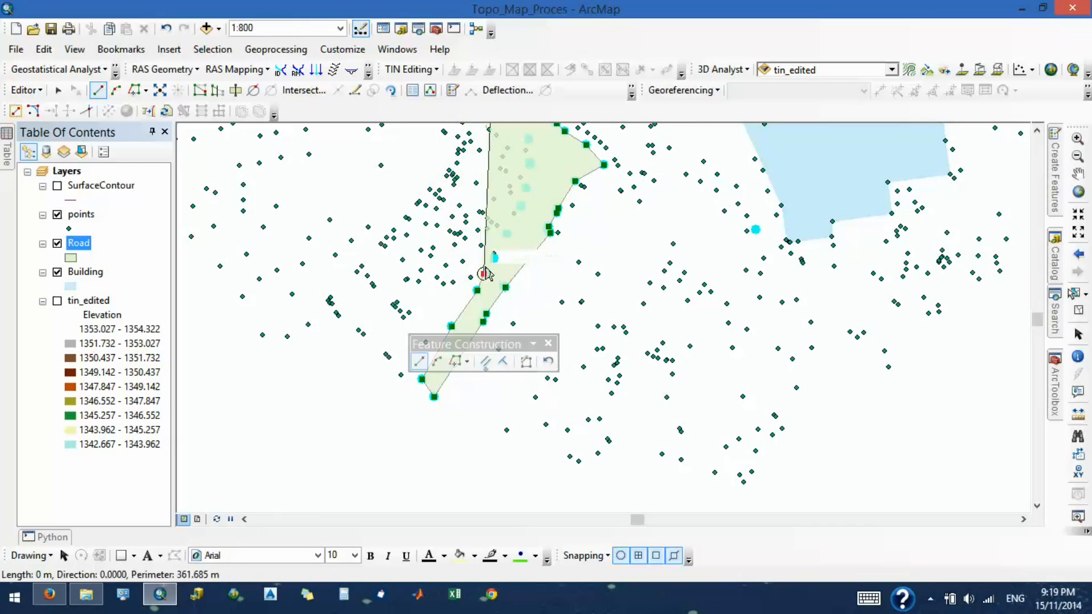
left_click(494, 258)
left_click(506, 233)
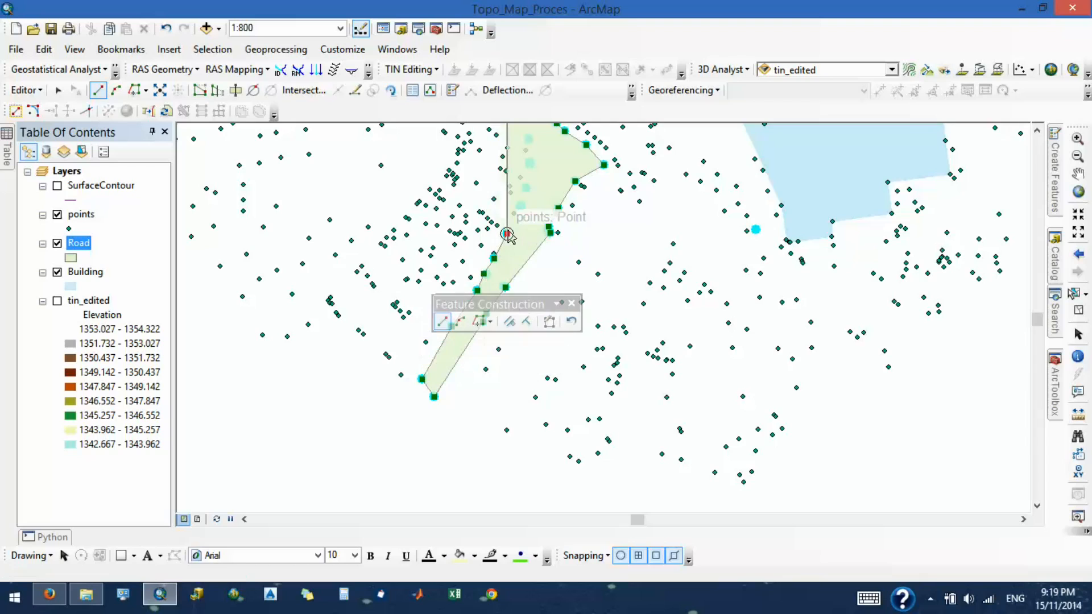
left_click(521, 206)
left_click(524, 184)
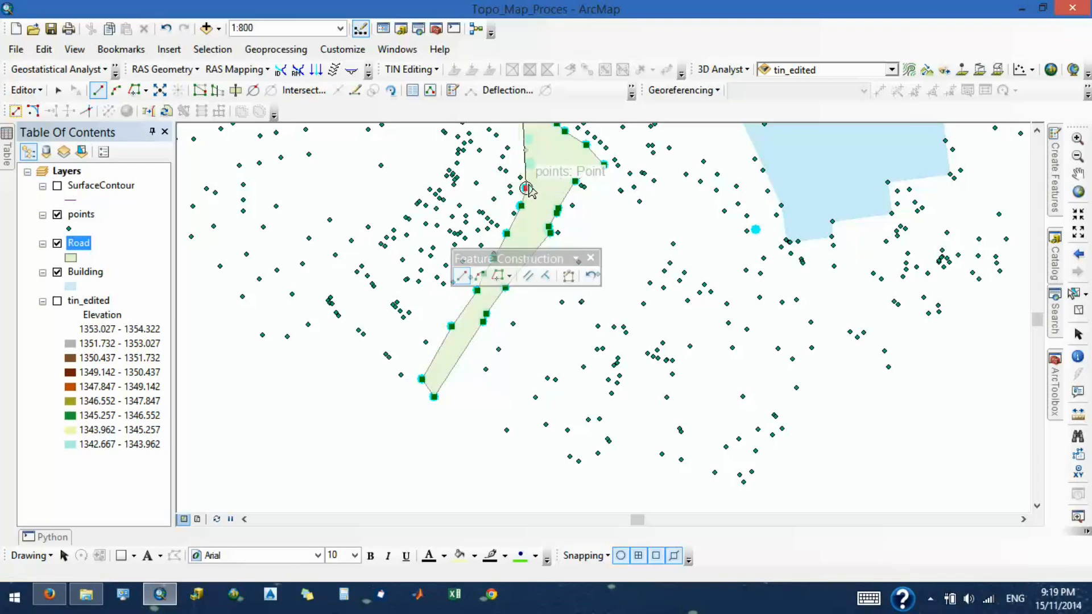
- Continue the Road polygon's west edge north through the highlighted points past the widening toward the road's northern end
scroll(527, 375, "down", 3)
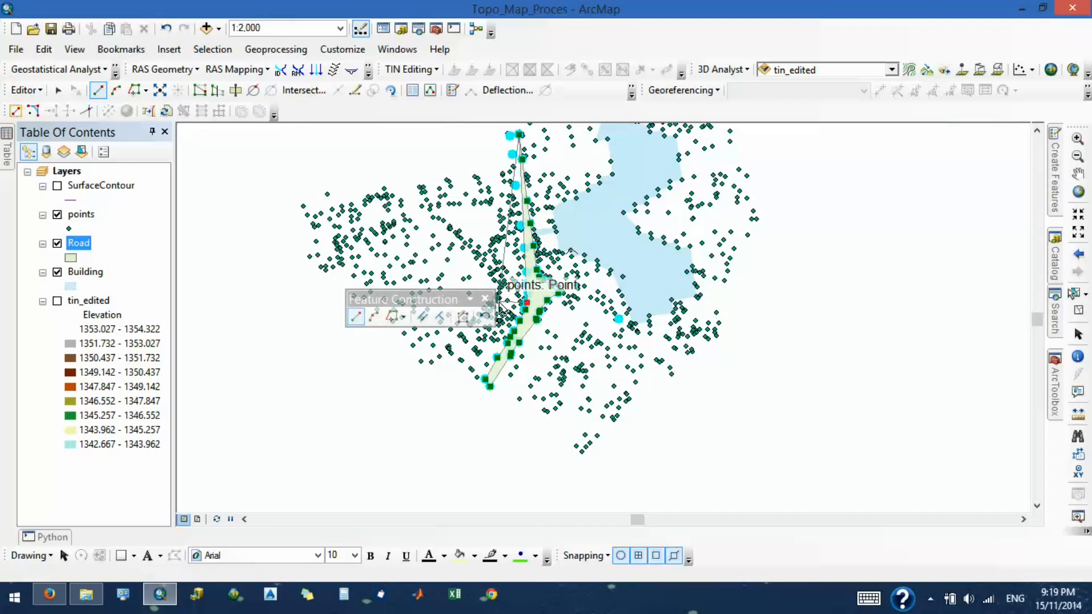
scroll(533, 303, "up", 4)
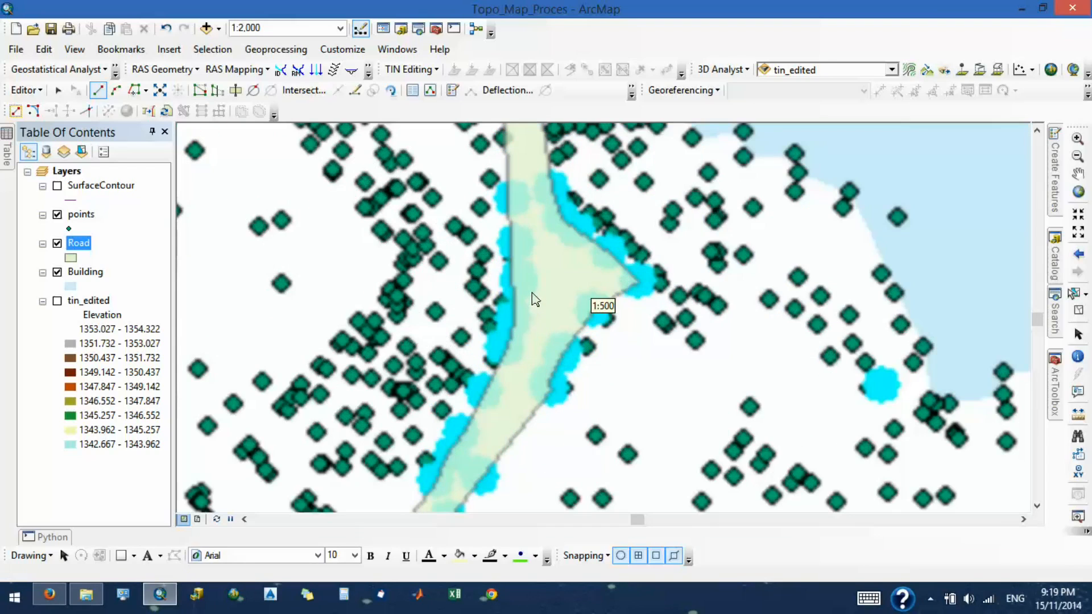
left_click(519, 246)
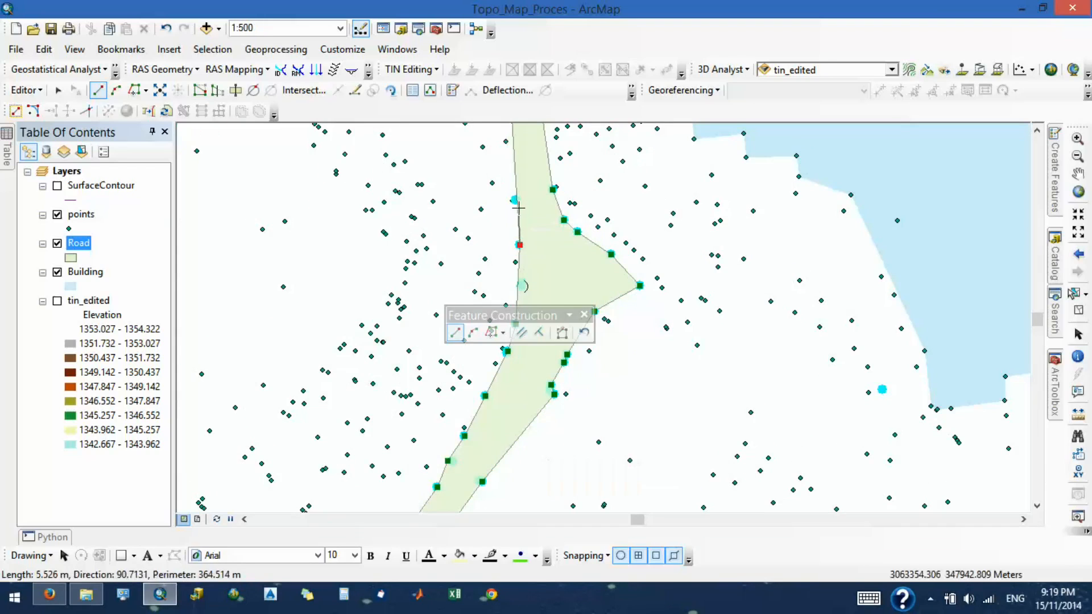
left_click(518, 198)
scroll(497, 371, "down", 2)
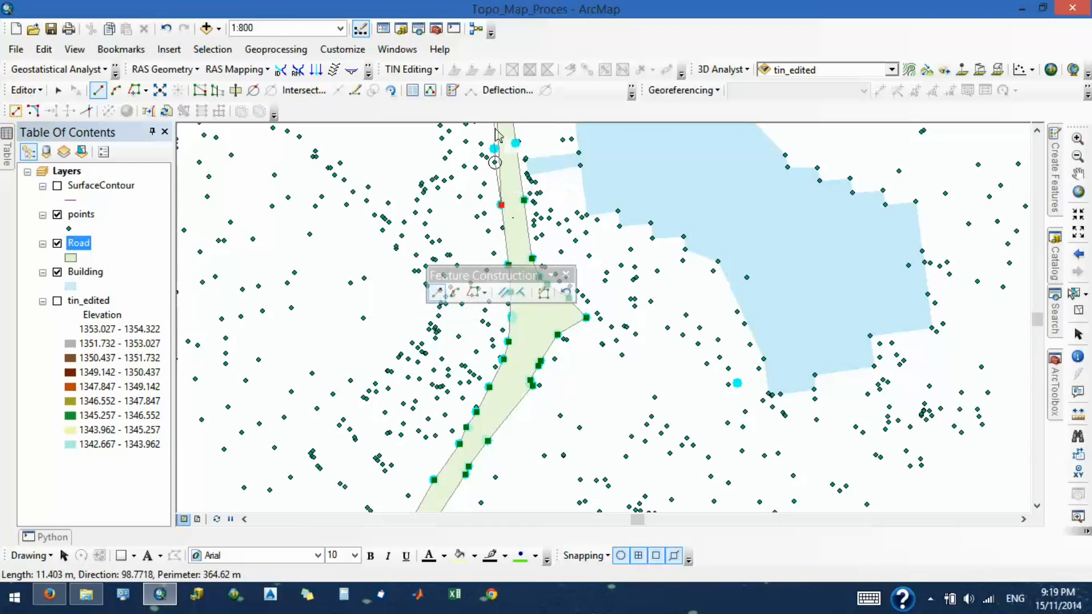
scroll(497, 137, "down", 4)
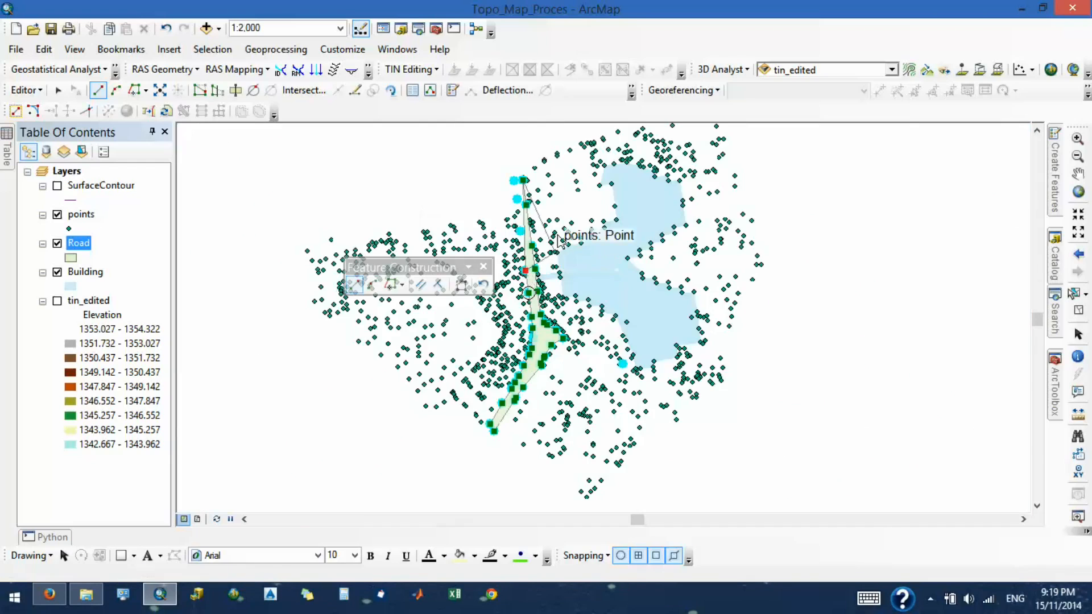
scroll(524, 235, "up", 5)
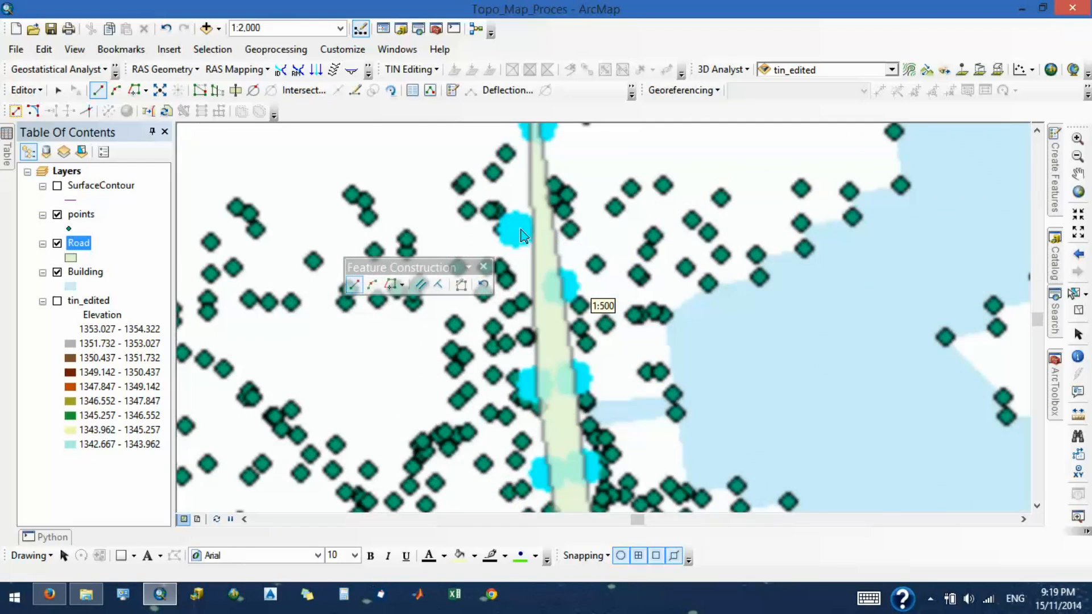
scroll(519, 224, "down", 2)
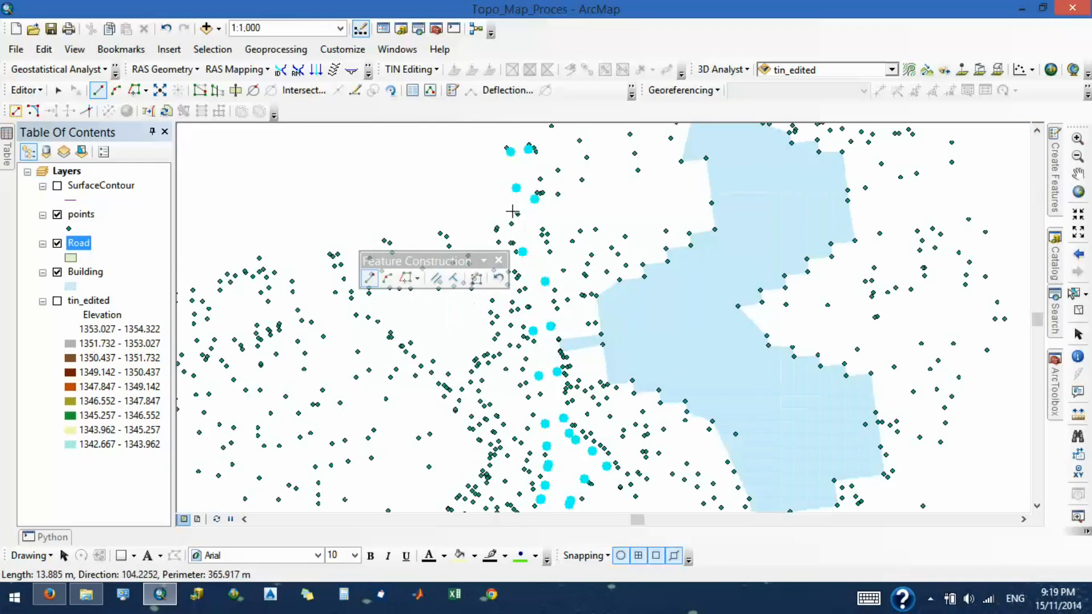
- Undo the misplaced vertex at the road's northern end and finish the Road polygon on the northwestern highlighted point
left_click(508, 151)
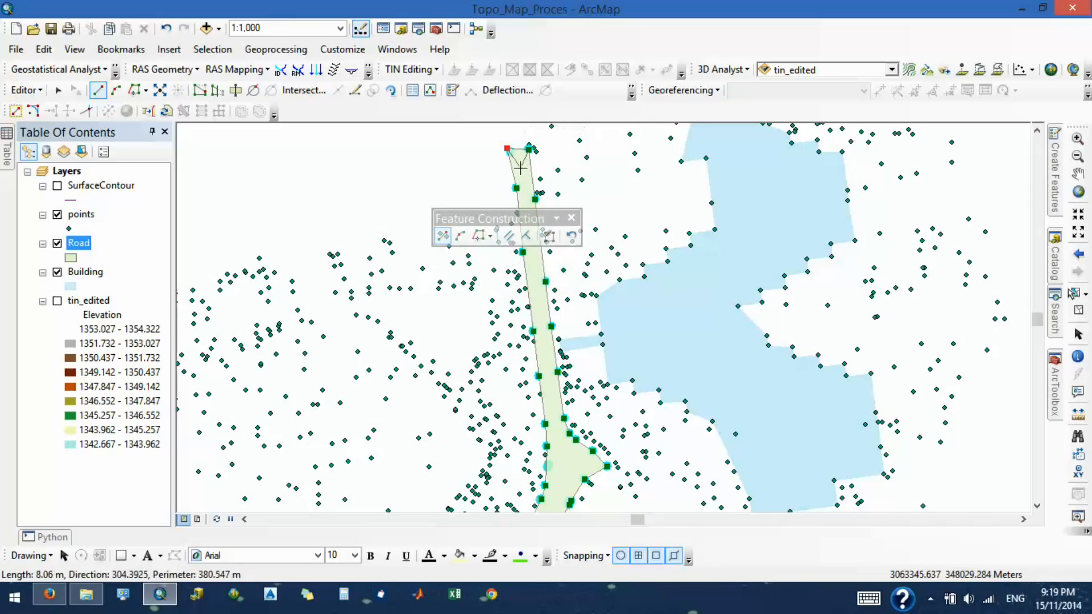
key("ctrl+z")
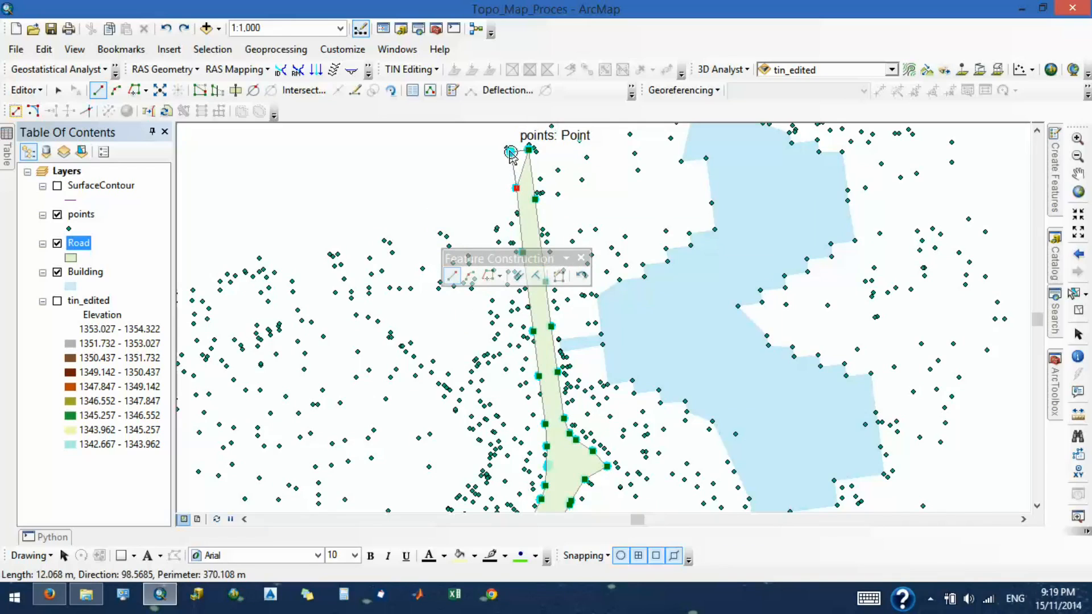
double_click(510, 153)
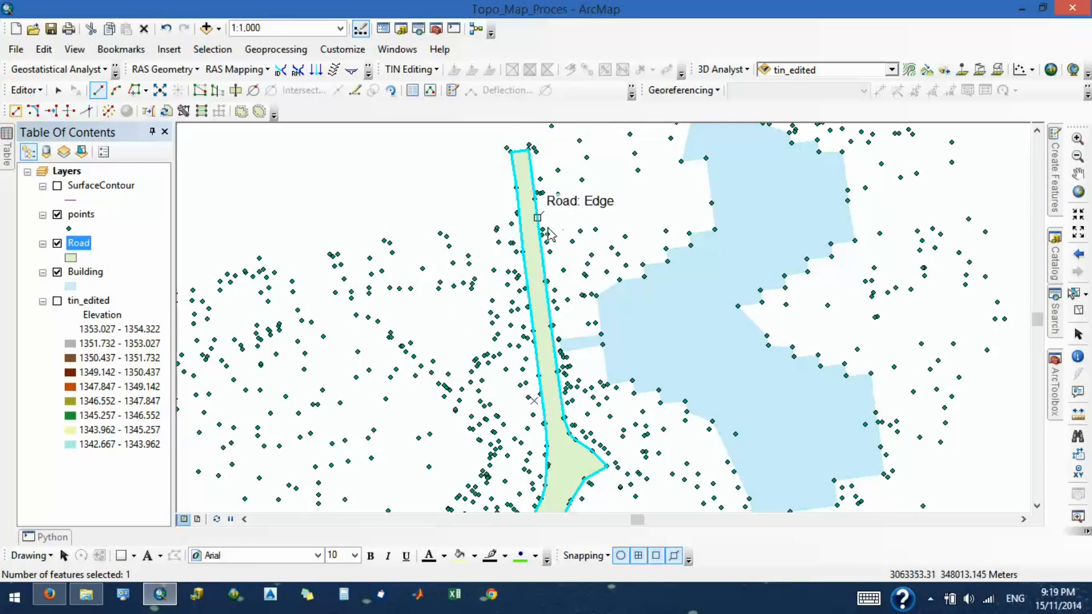
- Change the Road layer's symbol fill color to dark gray
scroll(623, 315, "up", 2)
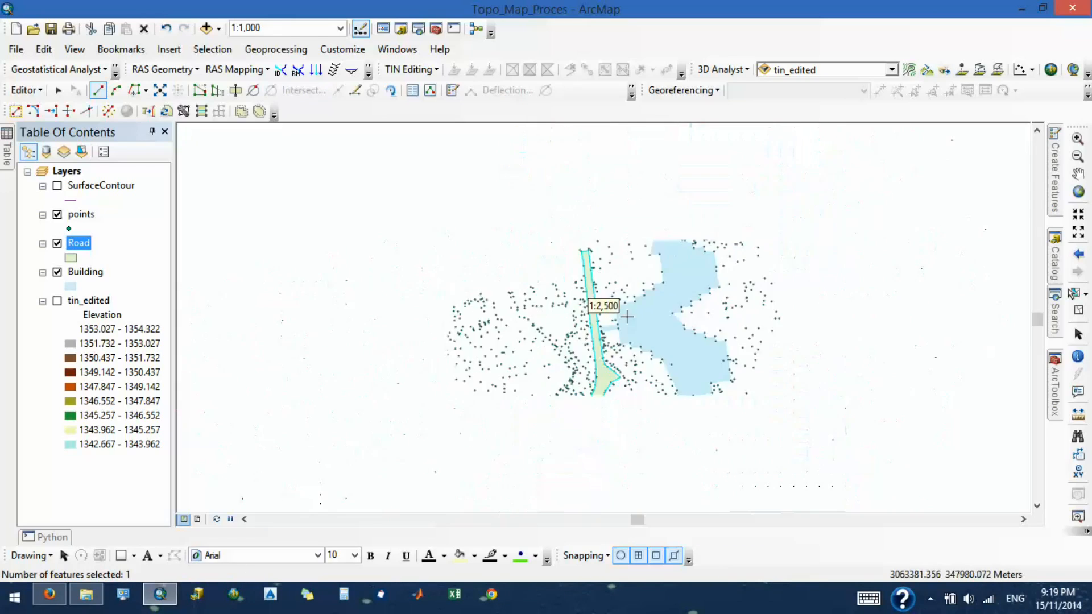
left_click(72, 260)
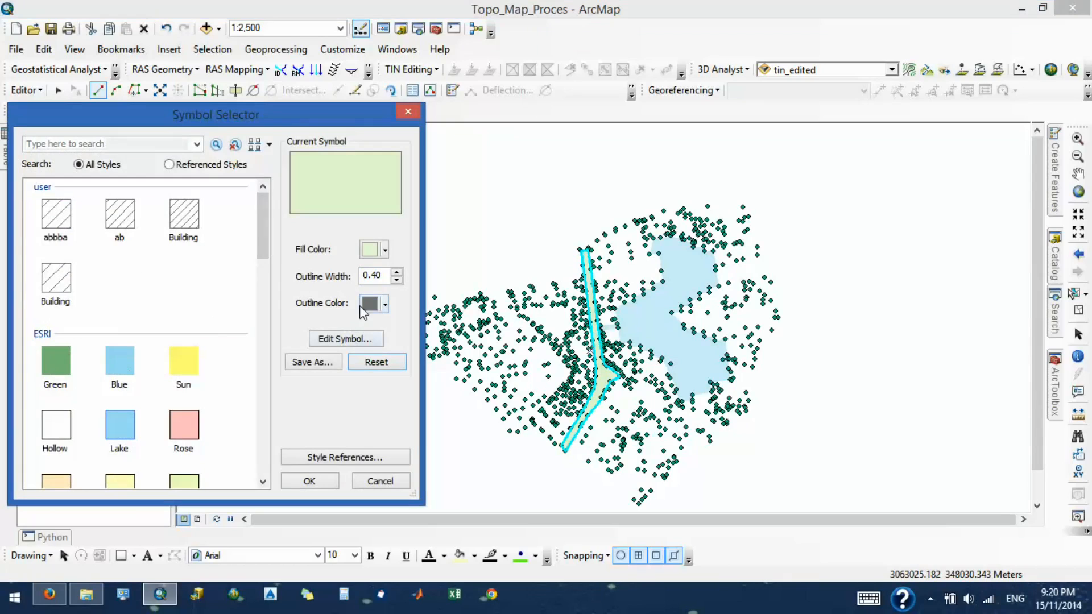
left_click(370, 251)
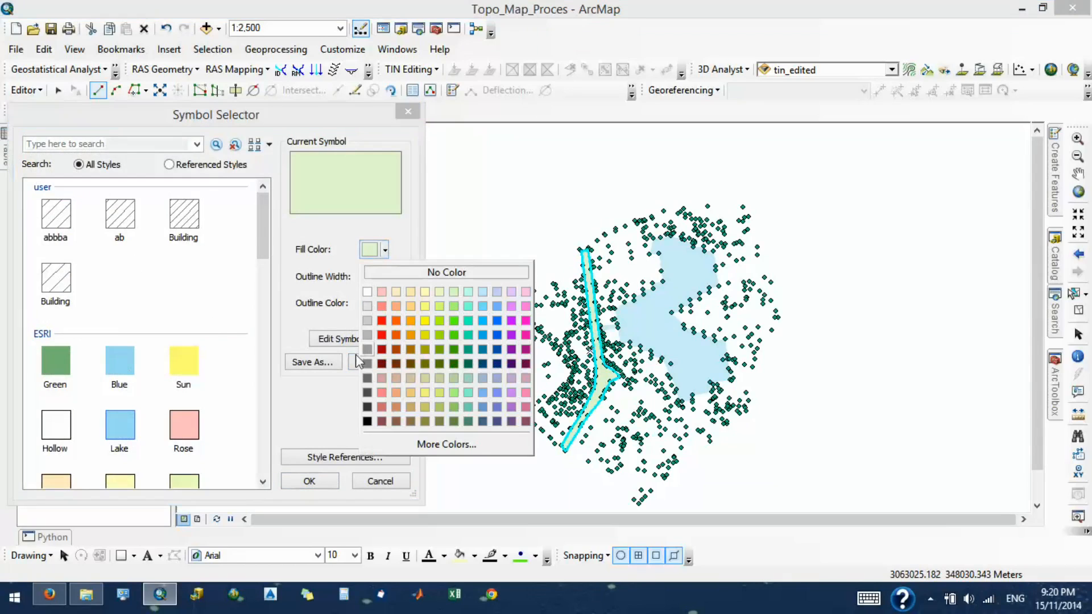
left_click(367, 406)
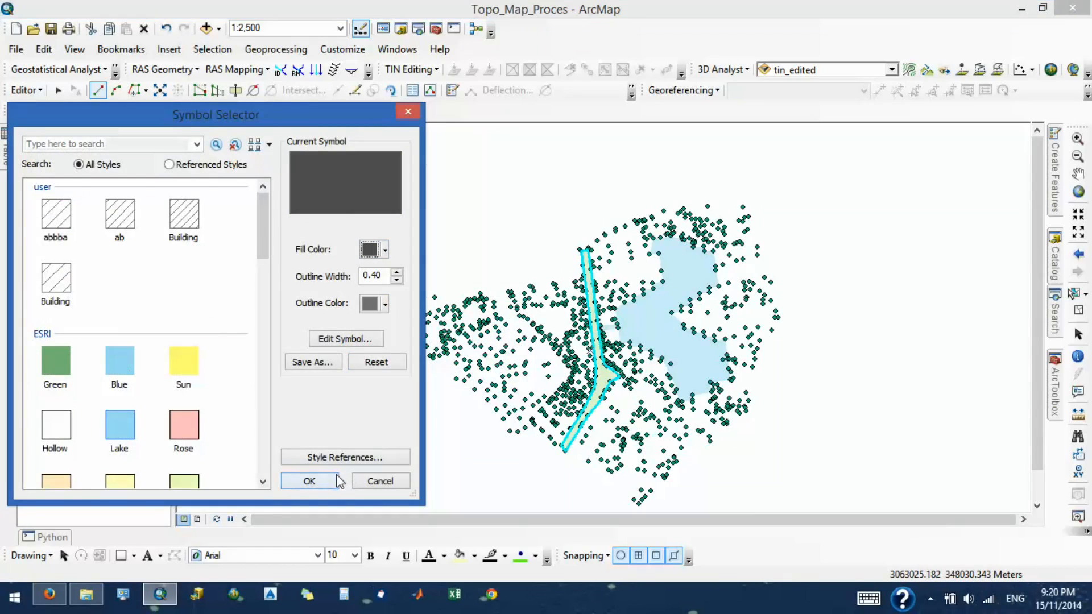
left_click(317, 481)
scroll(607, 319, "down", 3)
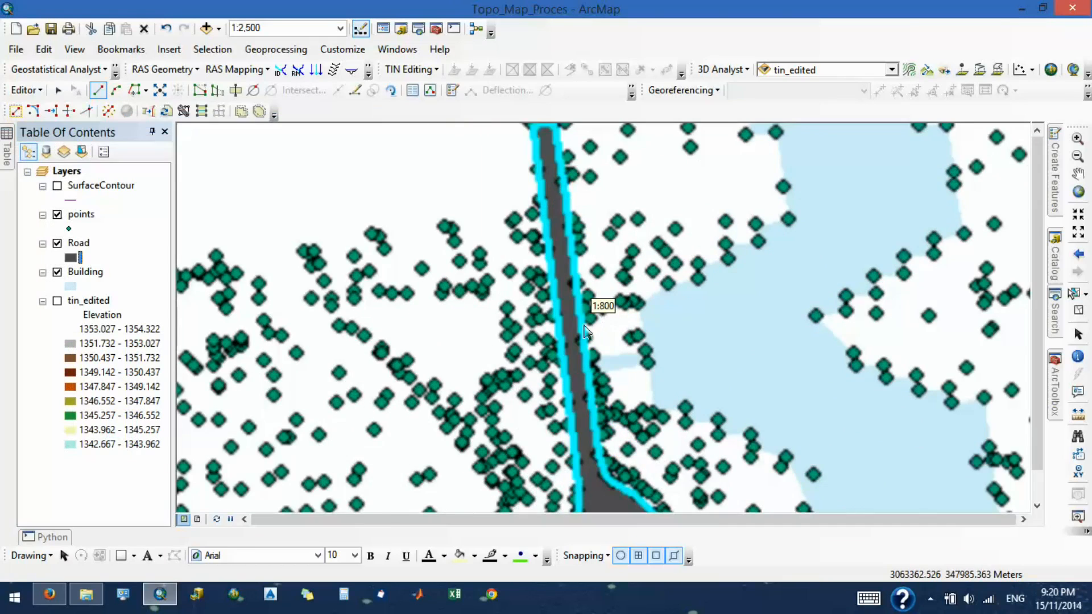
scroll(586, 338, "down", 3)
scroll(532, 345, "up", 3)
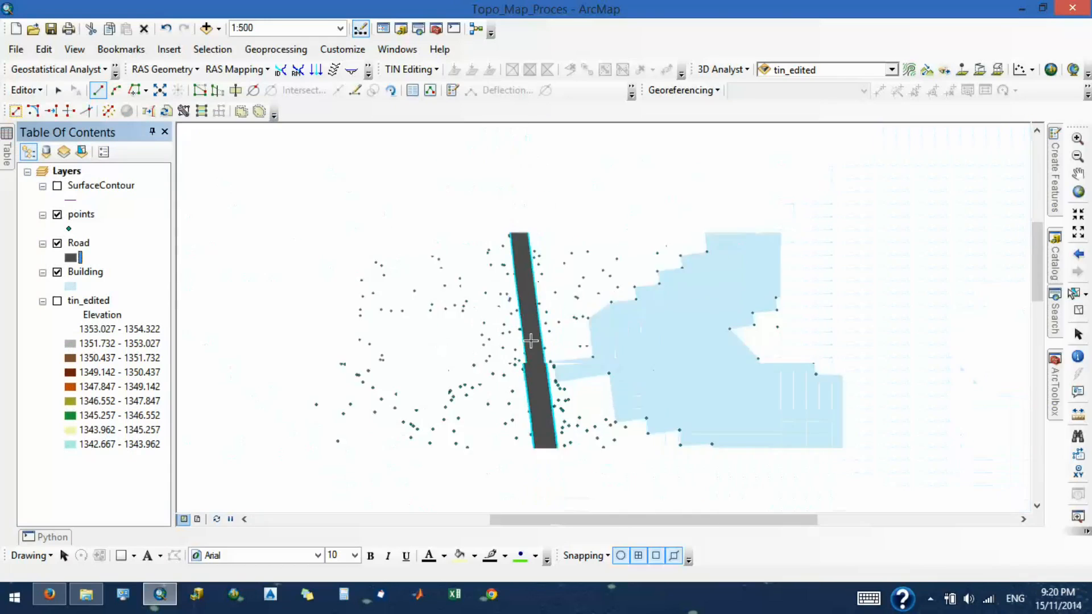
scroll(531, 340, "up", 4)
scroll(531, 341, "up", 2)
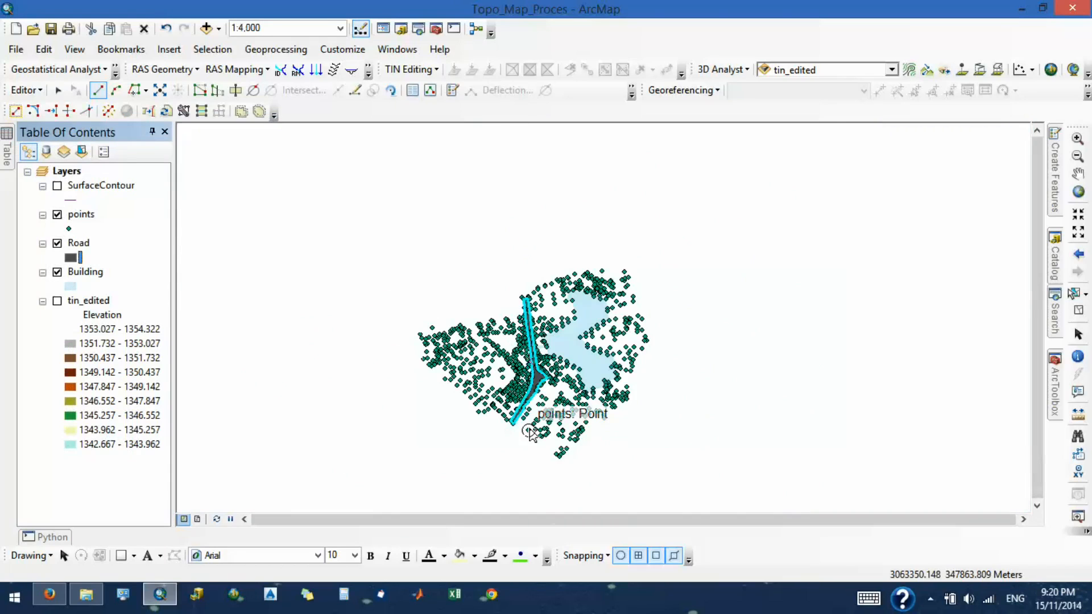
scroll(590, 297, "down", 2)
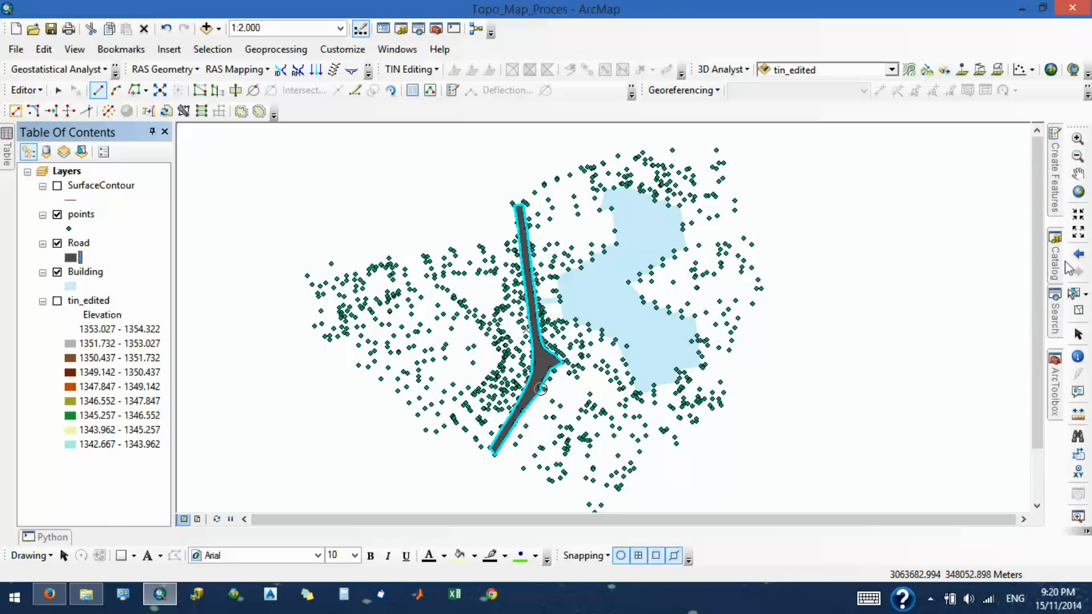
- Create a polyline shapefile named Min_Road in the GIS_Map_Making home folder
left_click(1054, 283)
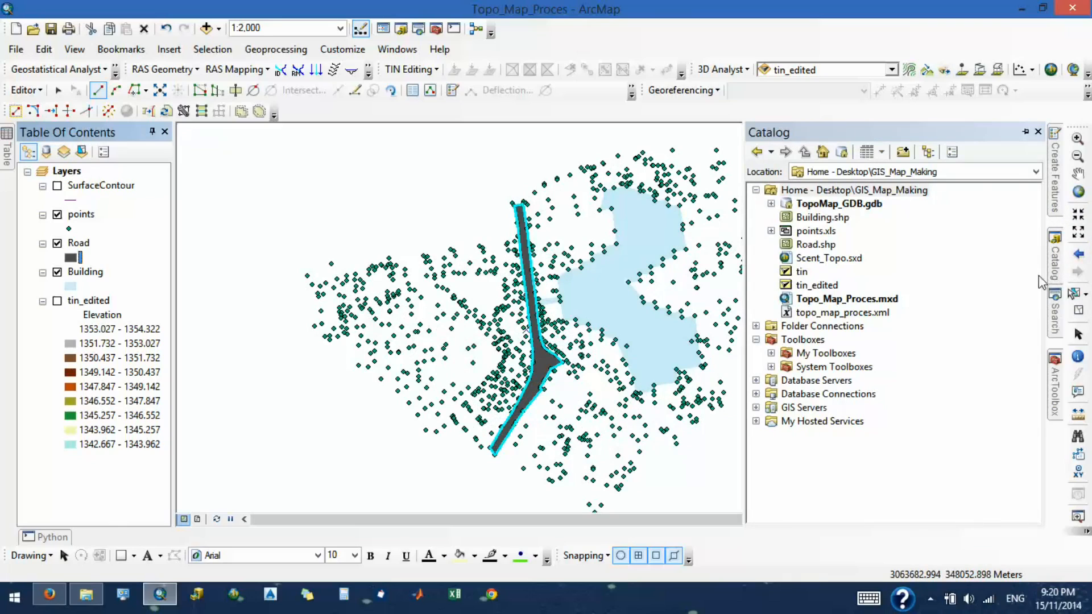
right_click(804, 194)
mouse_move(846, 291)
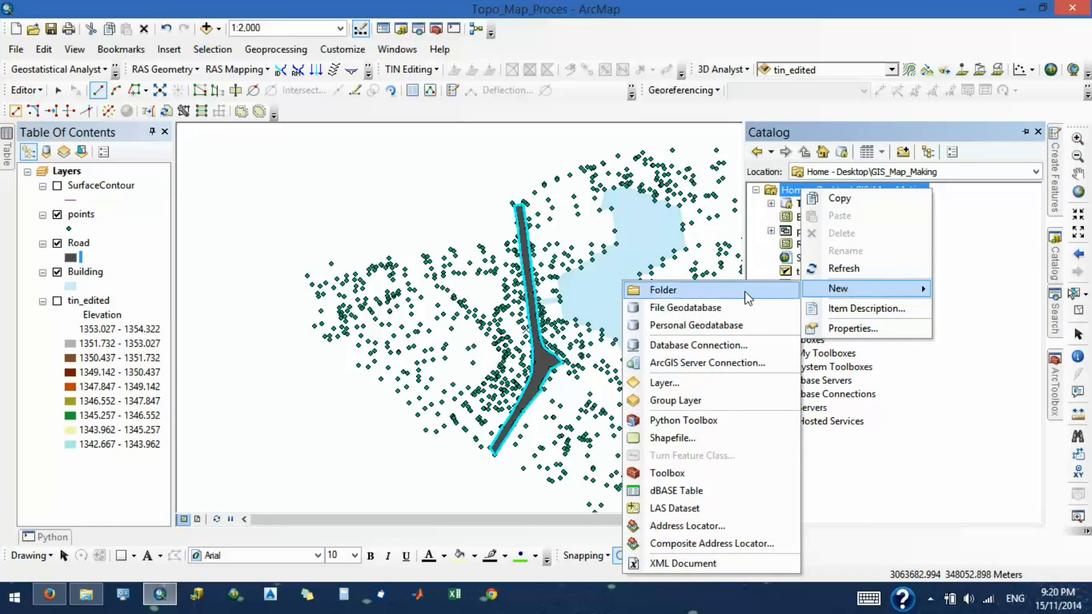
left_click(705, 440)
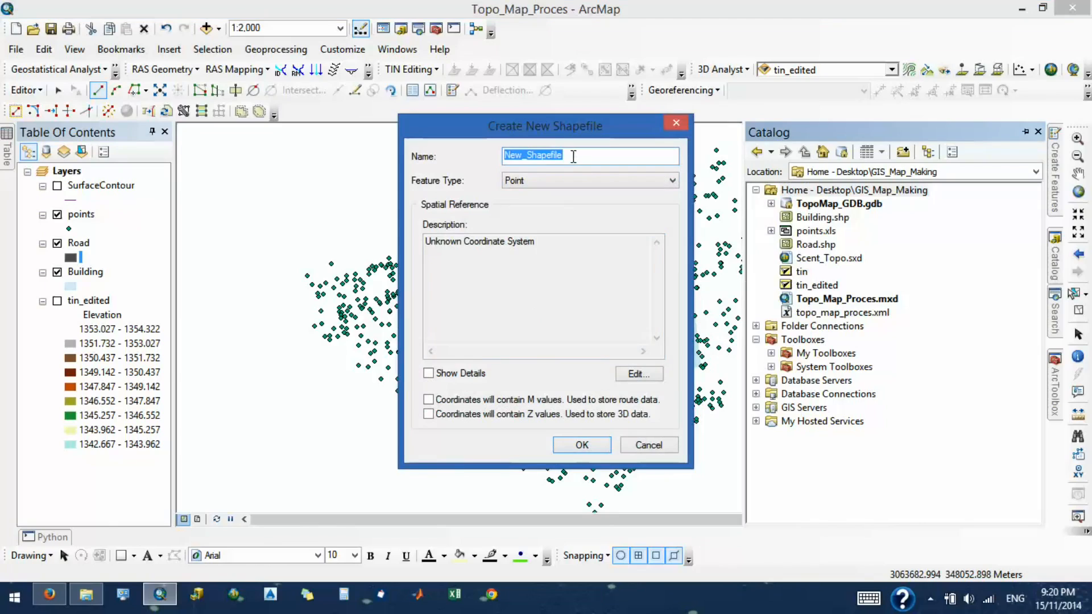
type("Min_Road")
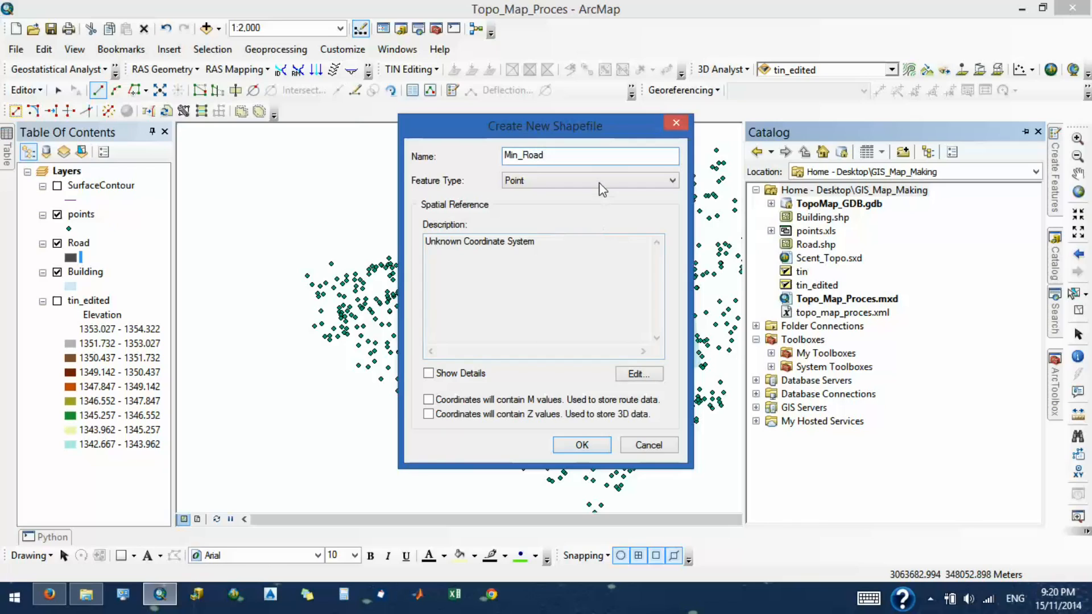
left_click(599, 183)
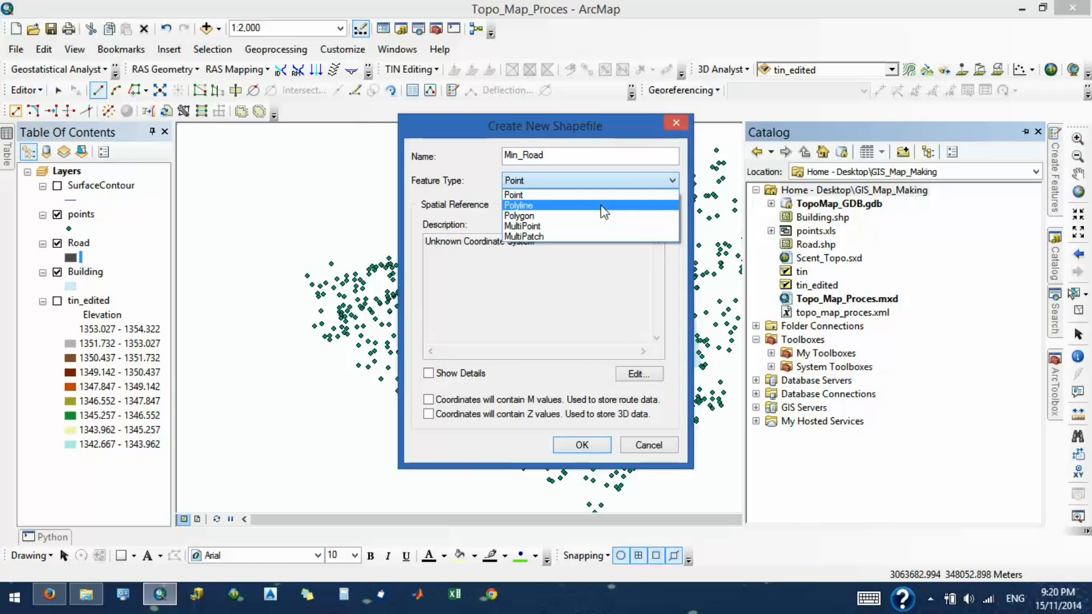
left_click(603, 211)
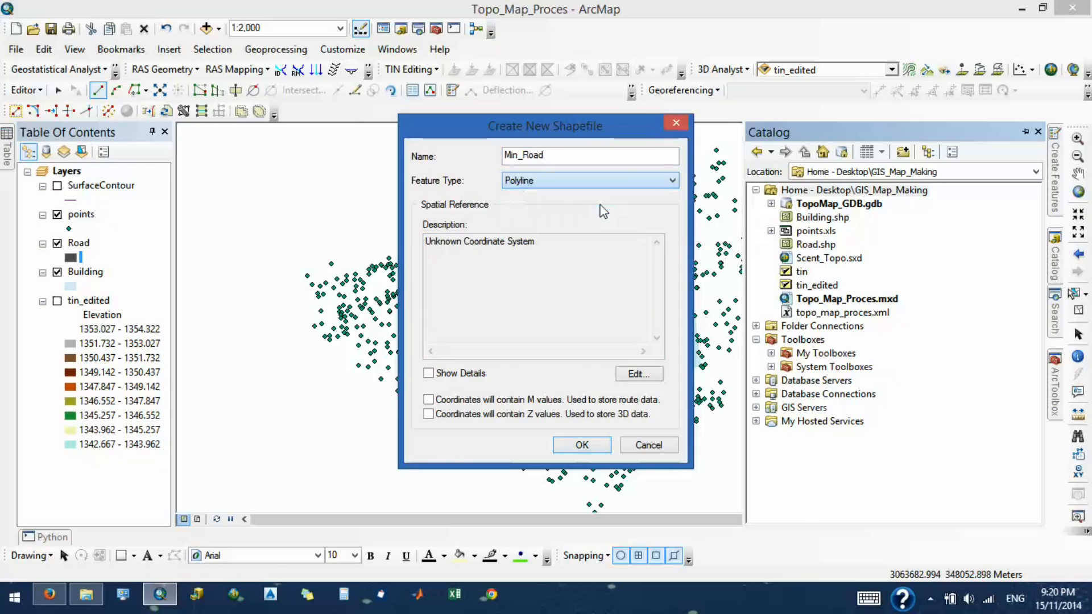
left_click(580, 447)
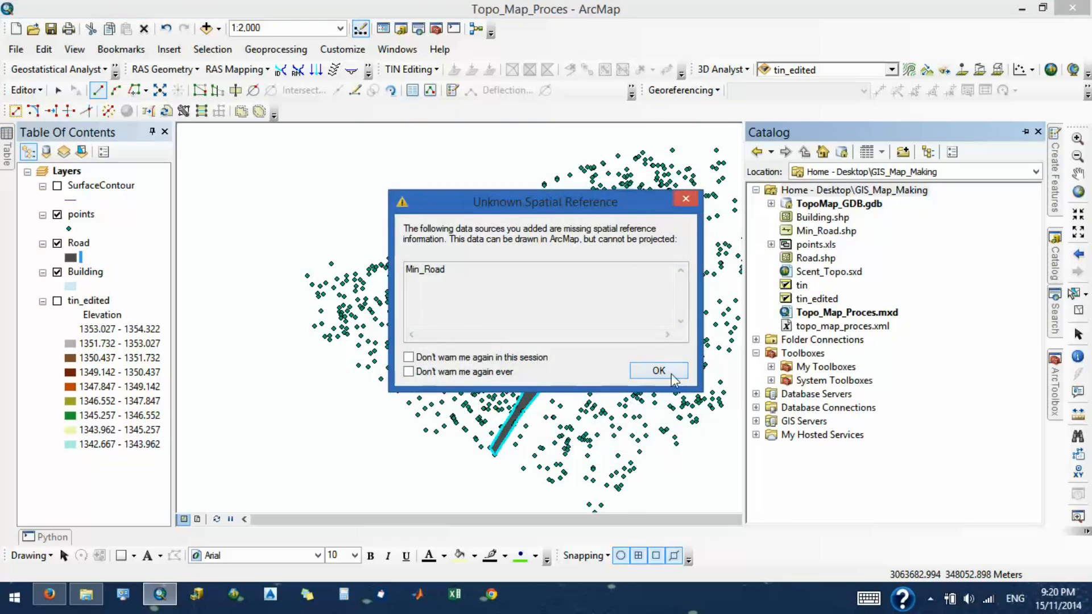
- Acknowledge the unknown spatial reference notice for Min_Road and collapse the Catalog to free the map area
left_click(672, 376)
left_click(1026, 132)
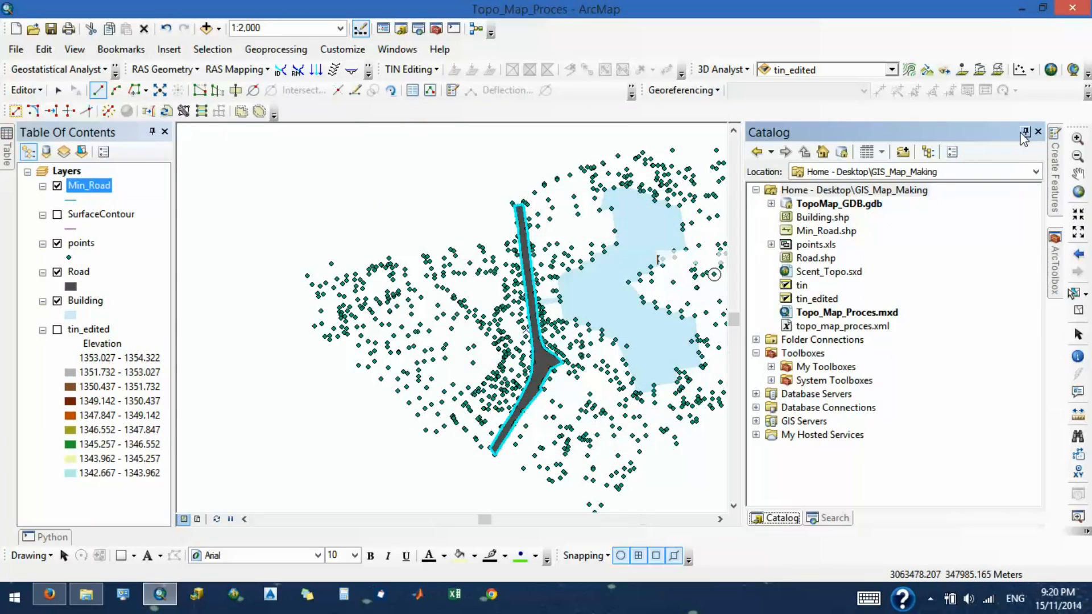
scroll(203, 273, "up", 3)
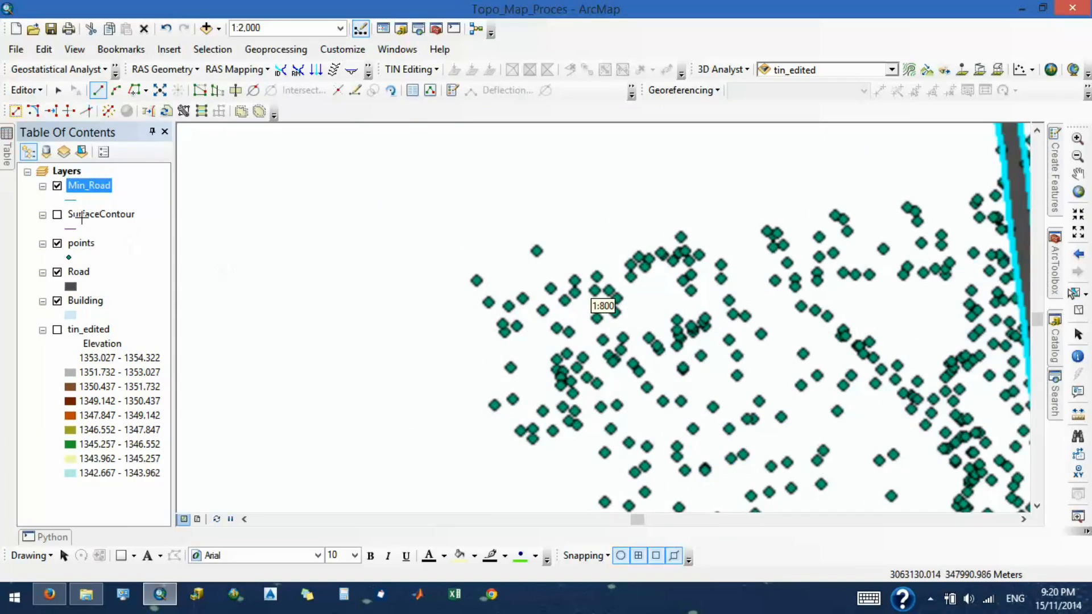
- Open the points layer's attribute table and start a Select by Attributes query on it
right_click(78, 253)
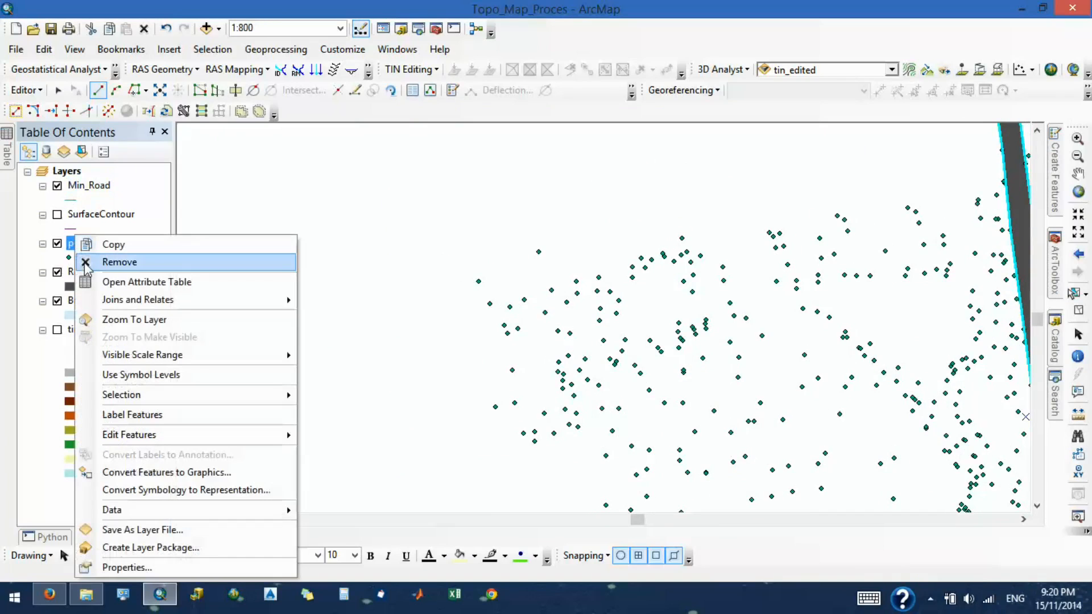
left_click(116, 281)
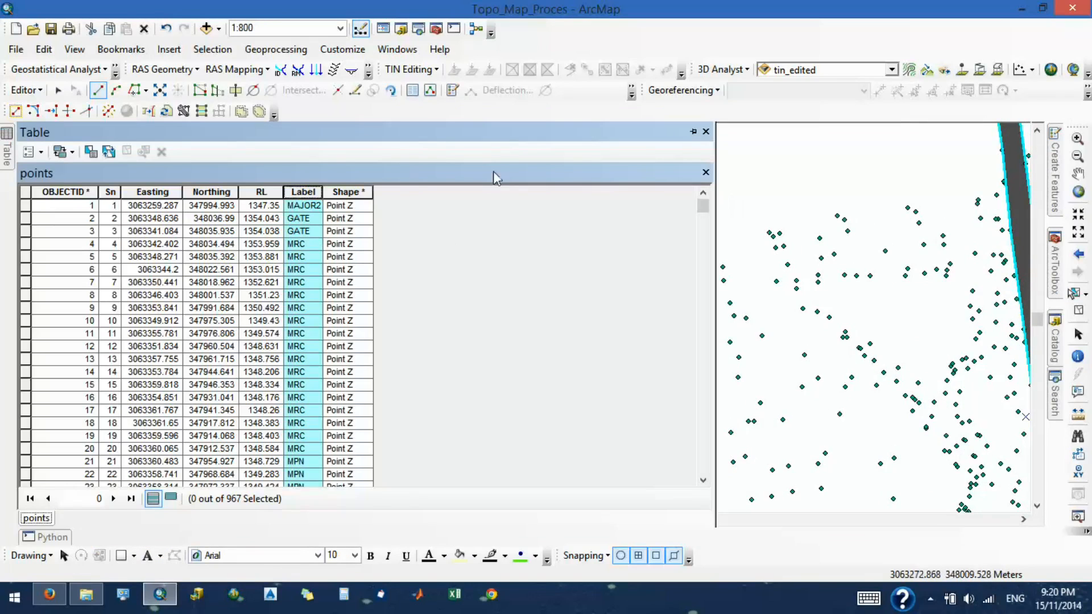
left_click(41, 152)
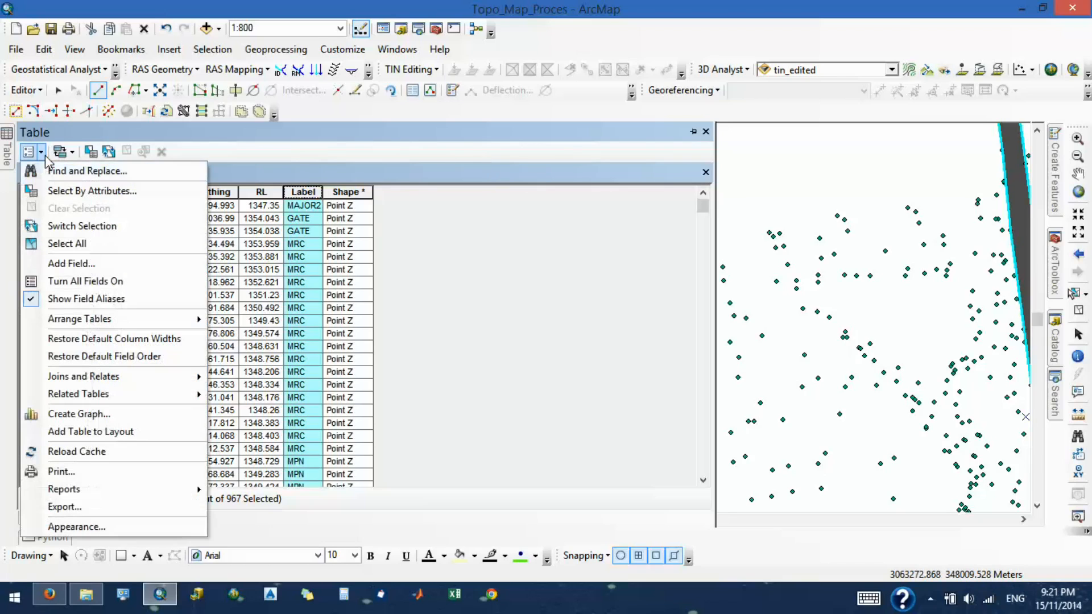
left_click(85, 187)
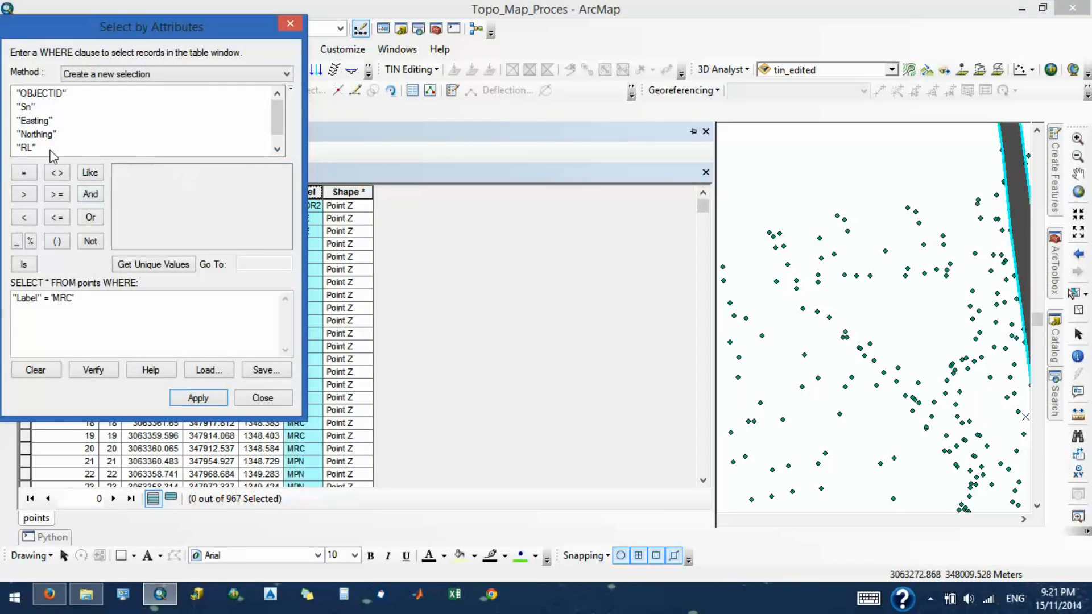
- Remove the 'MRC' value from the query expression and list the unique values of the Label field
double_click(64, 298)
key("BackSpace")
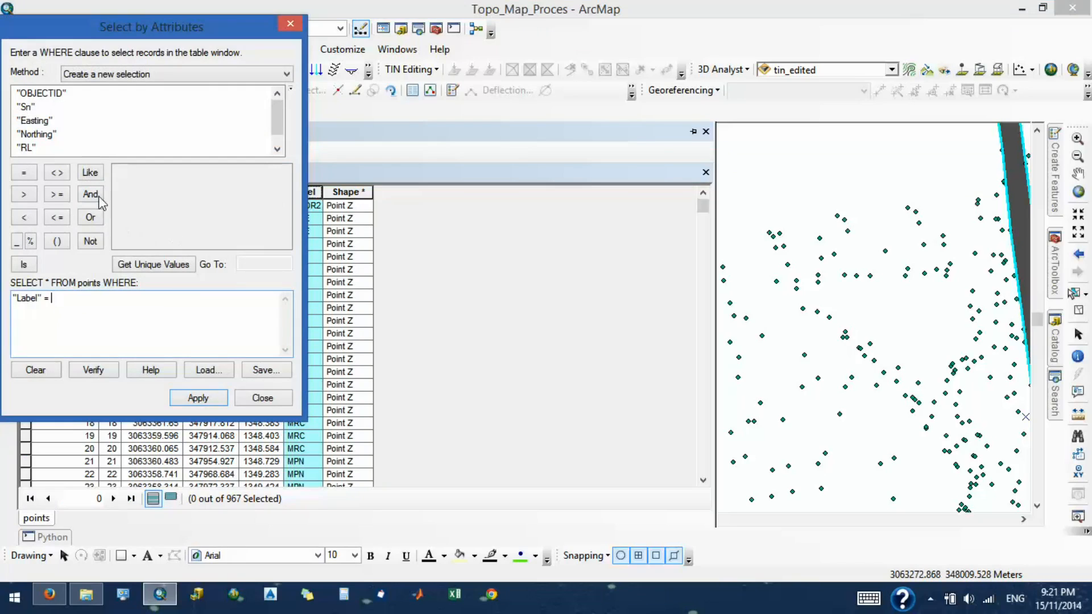
left_click(140, 268)
left_click(29, 148)
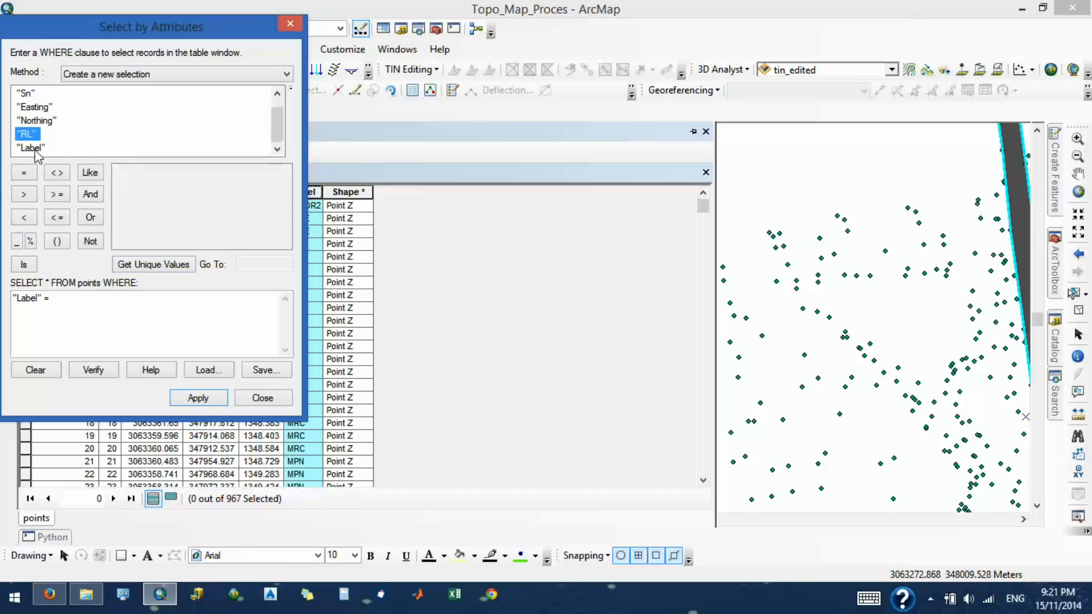
double_click(32, 148)
left_click_drag(81, 298, 53, 298)
key("Delete")
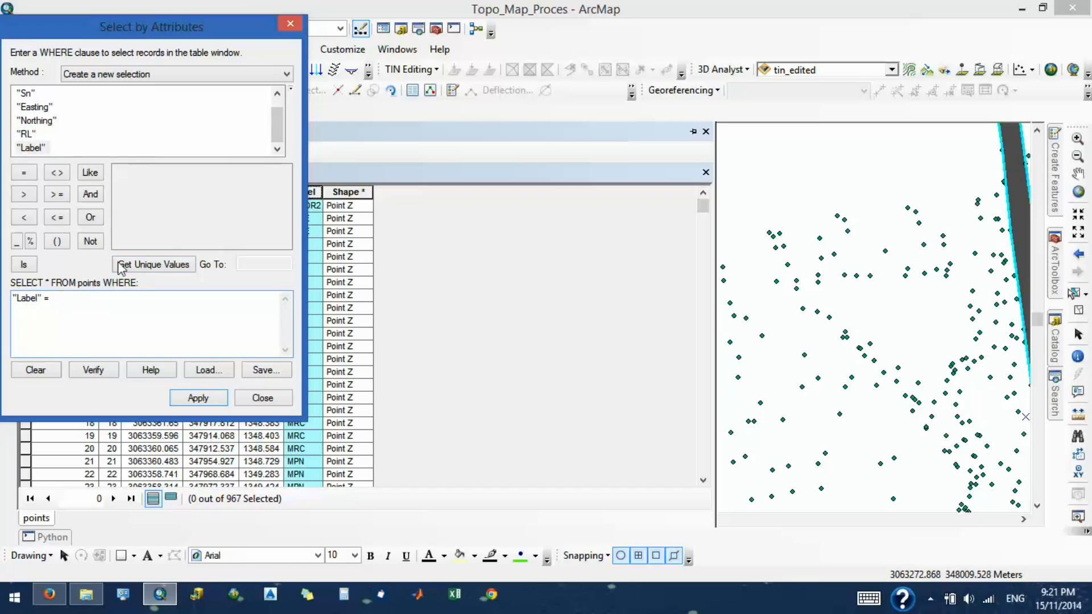
left_click(170, 266)
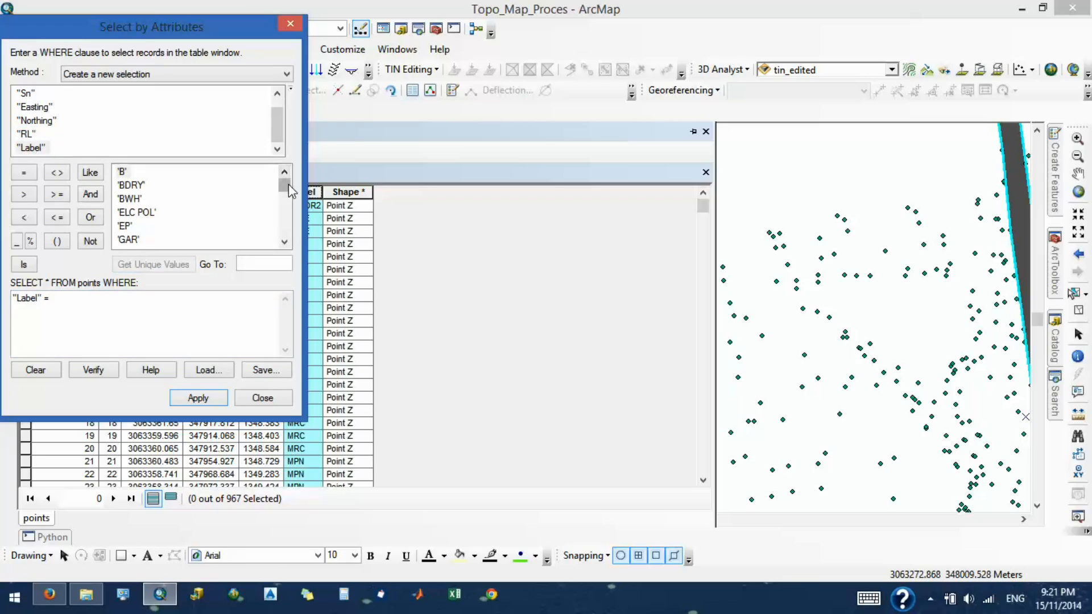
- Complete the query as "Label" = 'SRC', apply it to the points layer, and close the attribute table
left_click(285, 243)
double_click(285, 244)
double_click(285, 244)
left_click(285, 244)
left_click(285, 243)
double_click(284, 243)
left_click(284, 243)
double_click(285, 243)
double_click(285, 243)
double_click(284, 244)
left_click(285, 244)
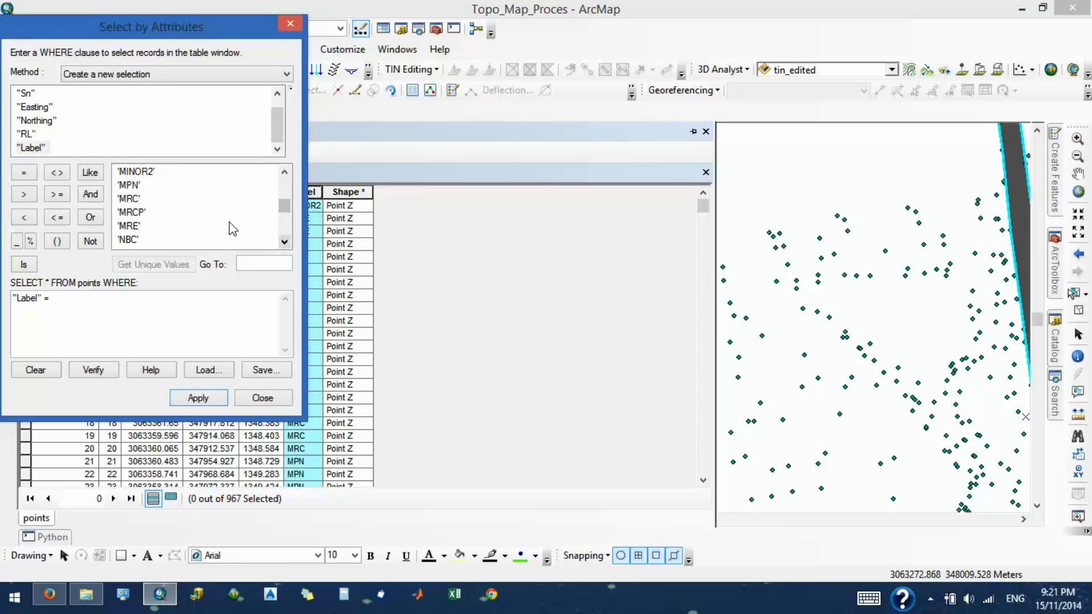
left_click(128, 188)
left_click(285, 242)
left_click(284, 243)
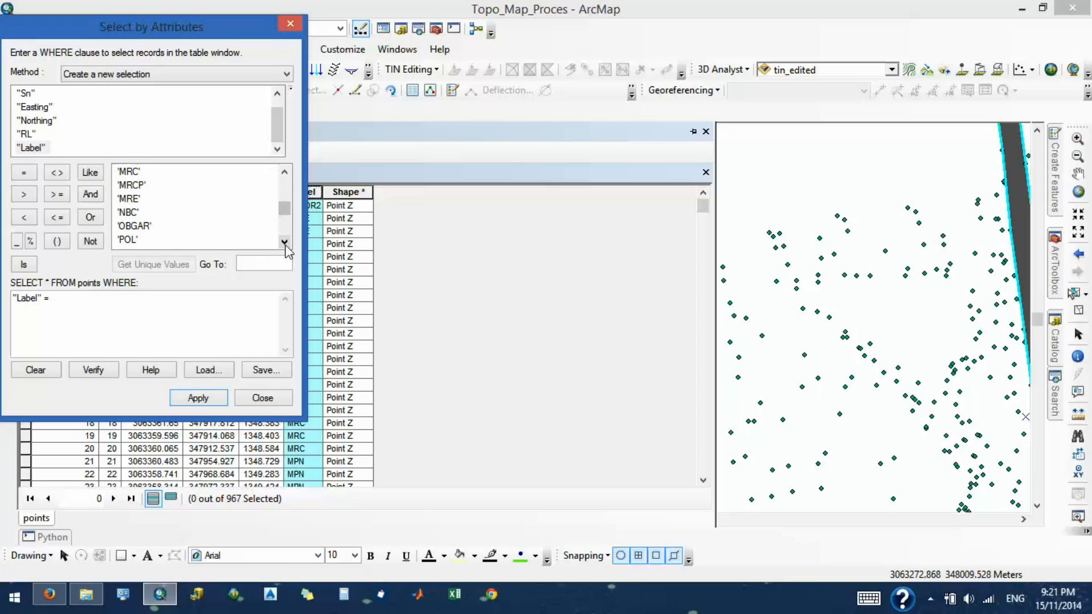
left_click(284, 244)
left_click(285, 244)
left_click(285, 245)
left_click(284, 244)
left_click(285, 245)
left_click(285, 245)
left_click(285, 245)
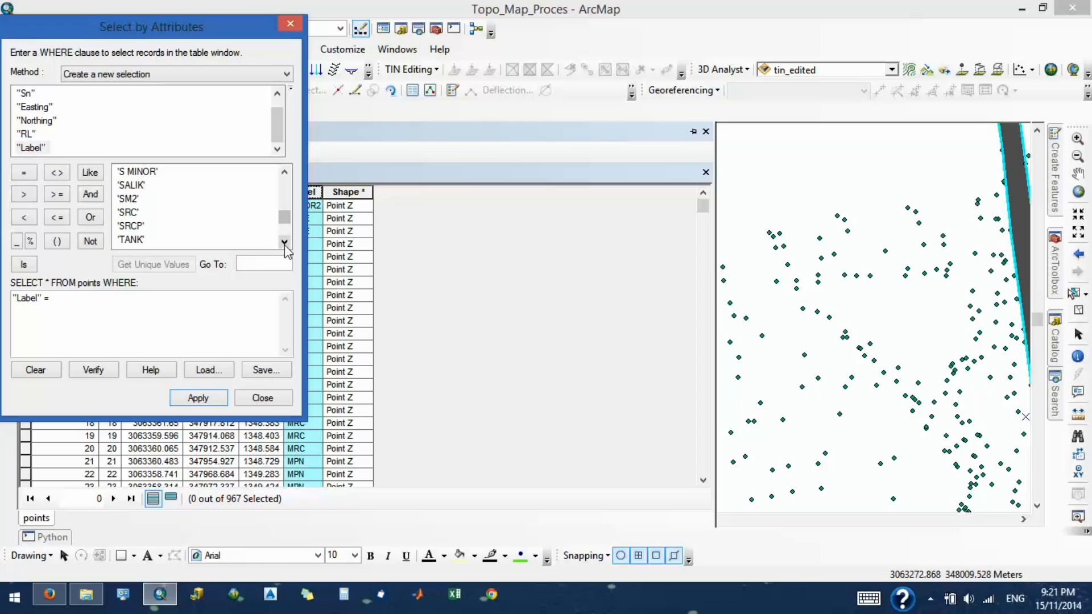
left_click(128, 199)
left_click(136, 215)
double_click(129, 213)
left_click(196, 398)
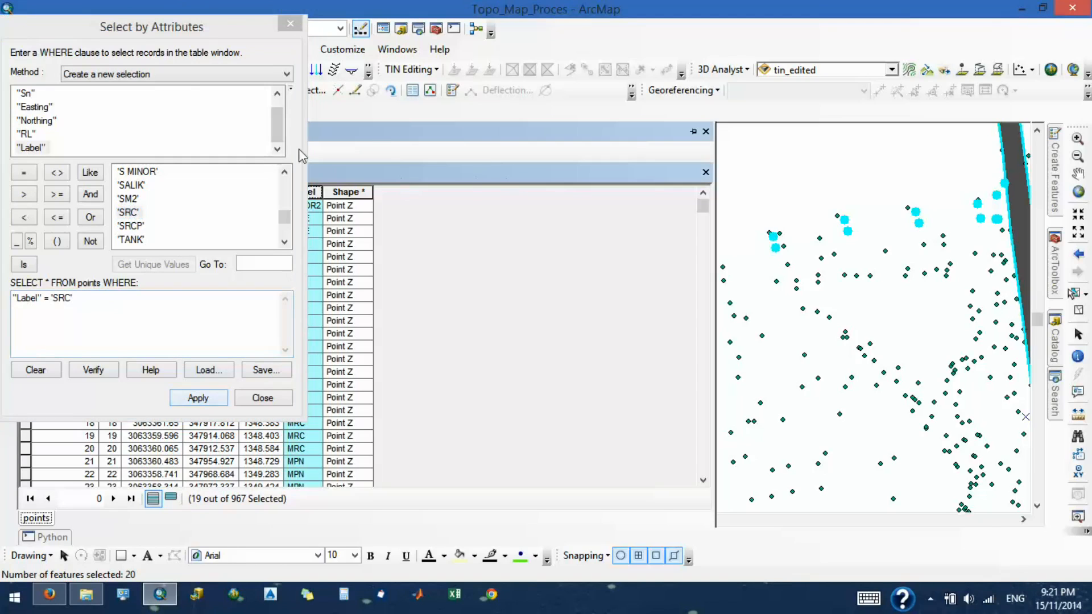
left_click(706, 132)
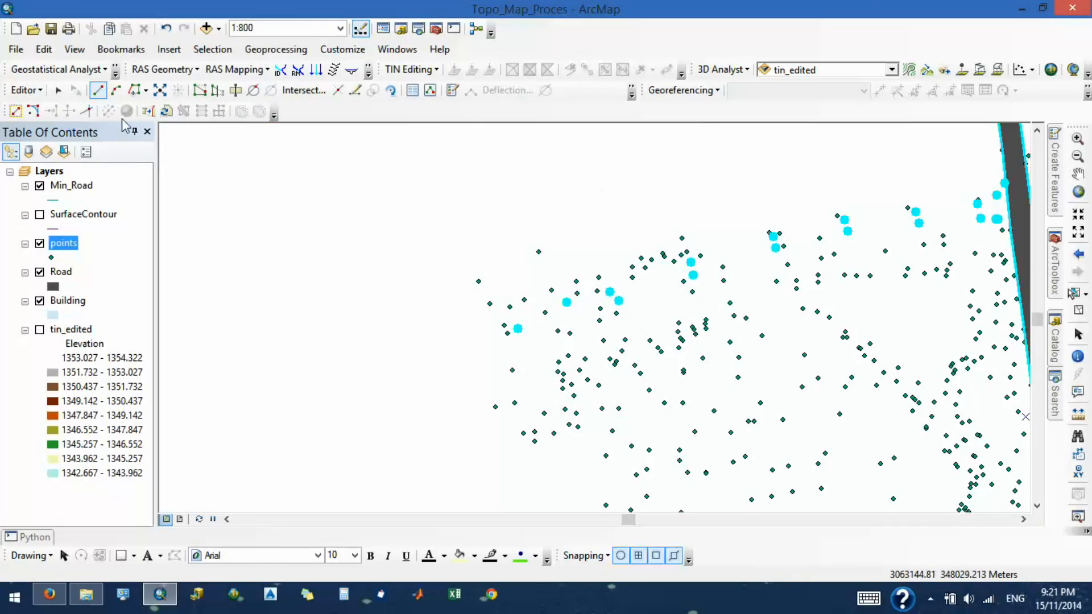
- Pick the westernmost highlighted survey point with the Edit tool
left_click(1078, 174)
left_click_drag(922, 249, 718, 273)
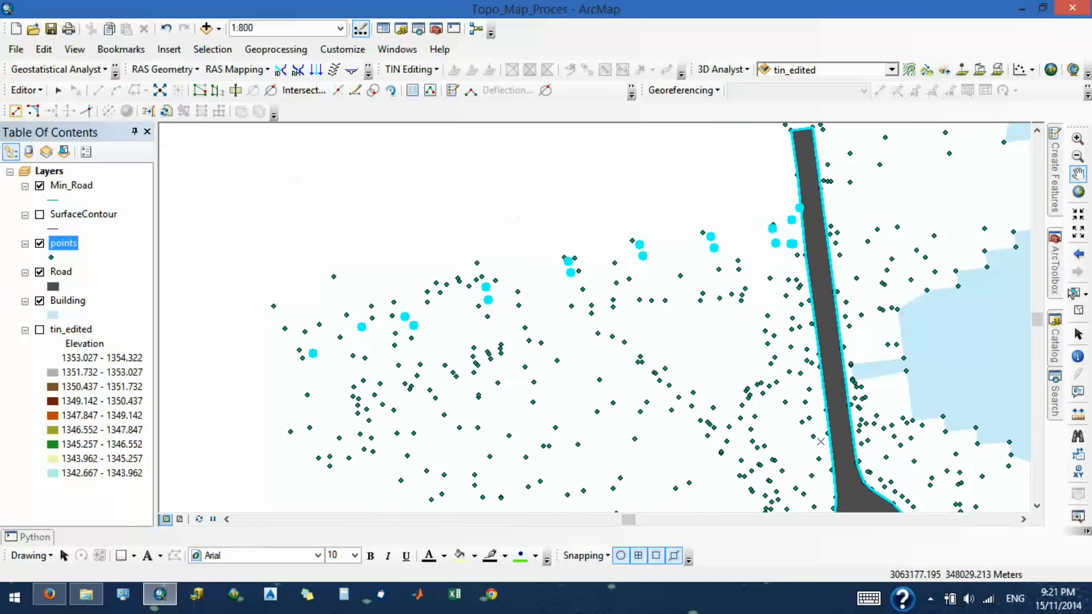
left_click(25, 91)
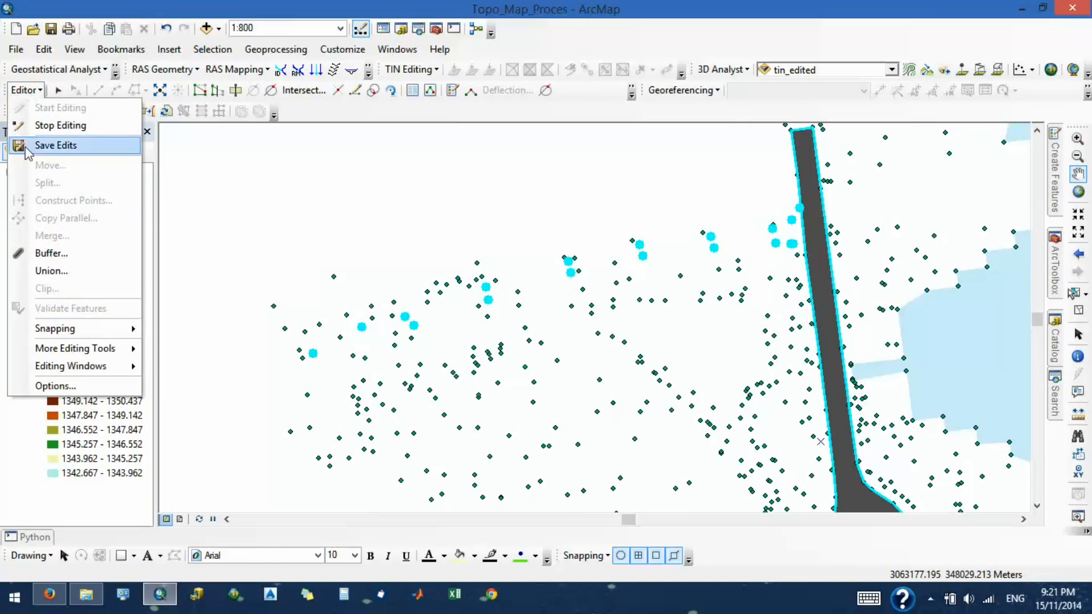
left_click(305, 348)
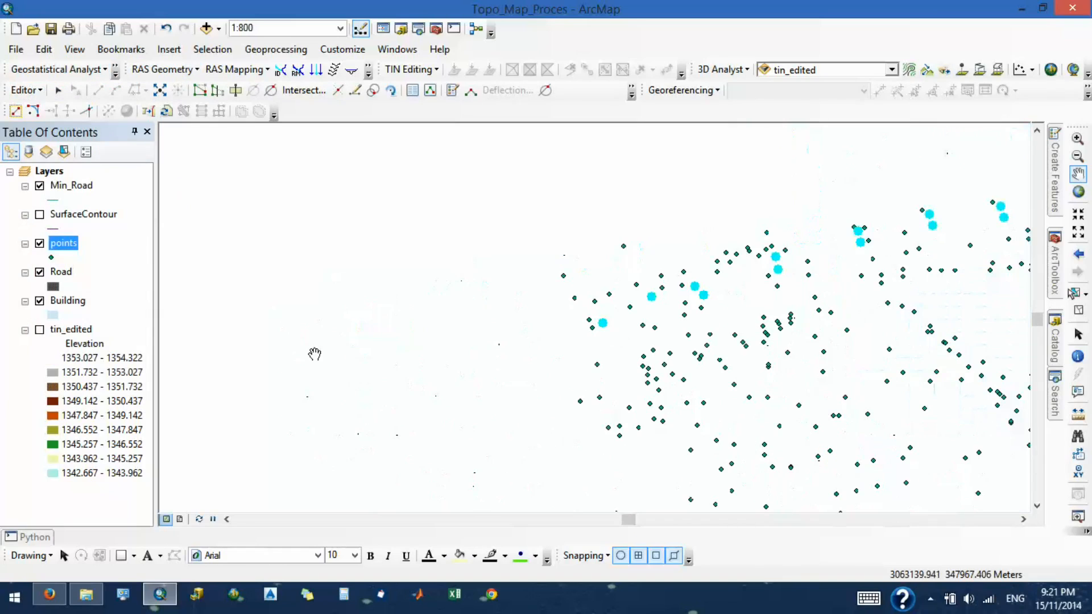
left_click_drag(643, 372, 505, 336)
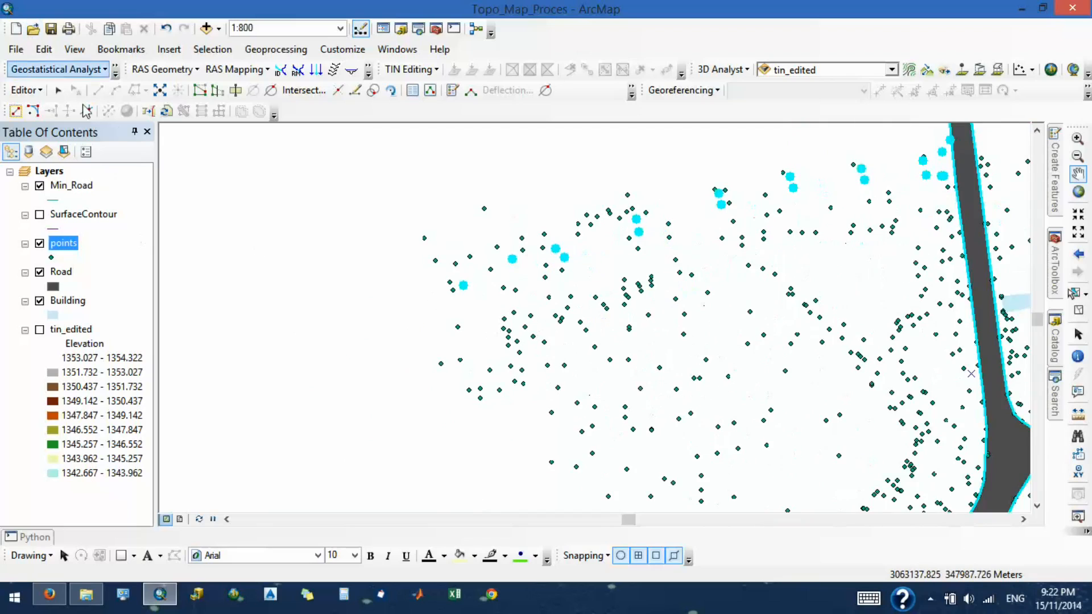
left_click(57, 90)
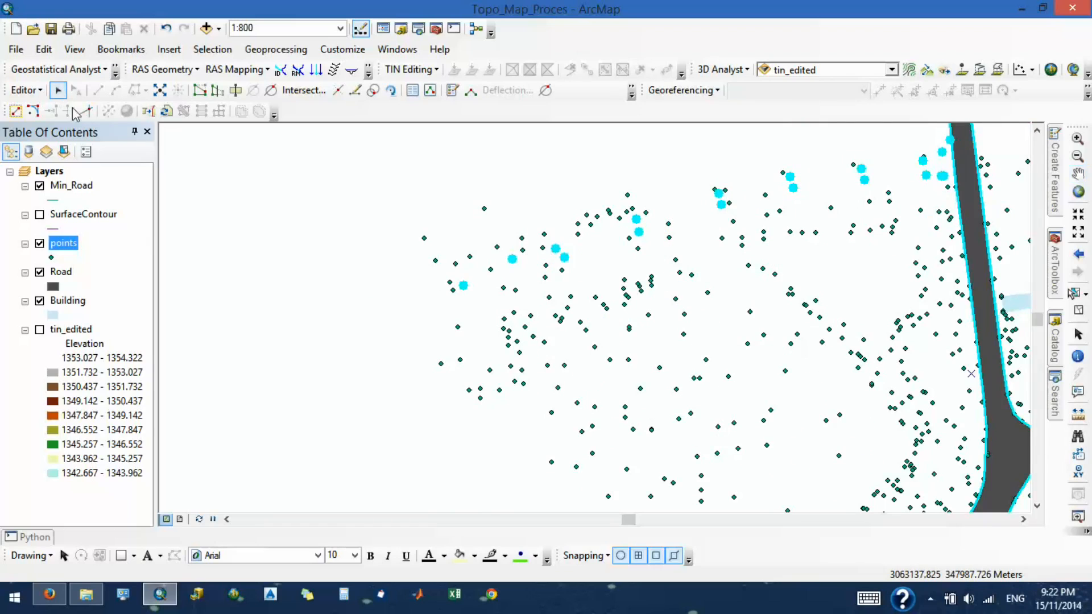
left_click(464, 286)
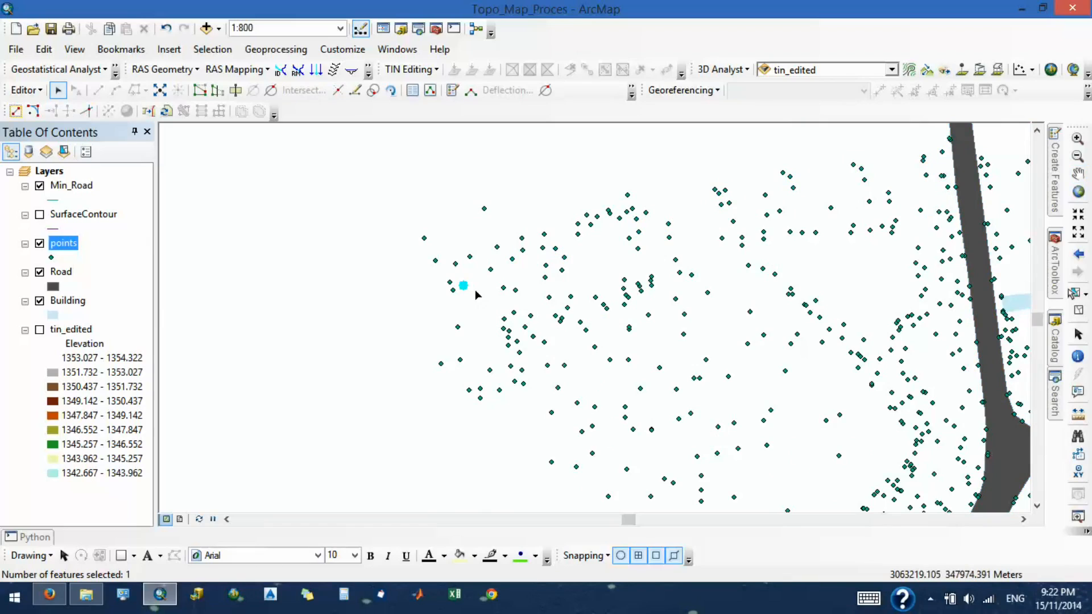
- Save the current edits and stop the editing session
right_click(73, 184)
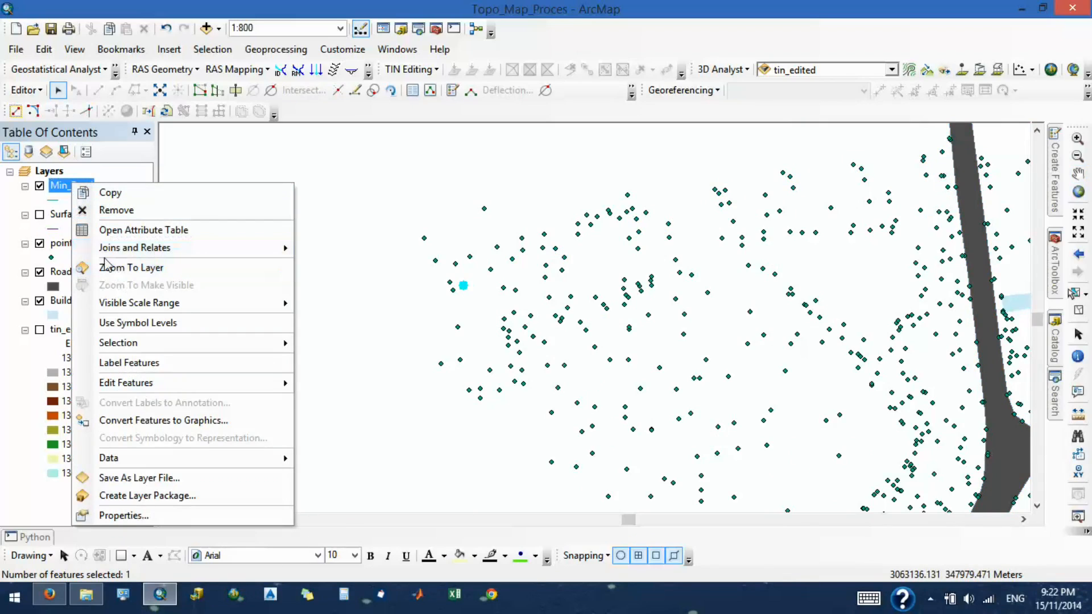
left_click(22, 90)
left_click(45, 146)
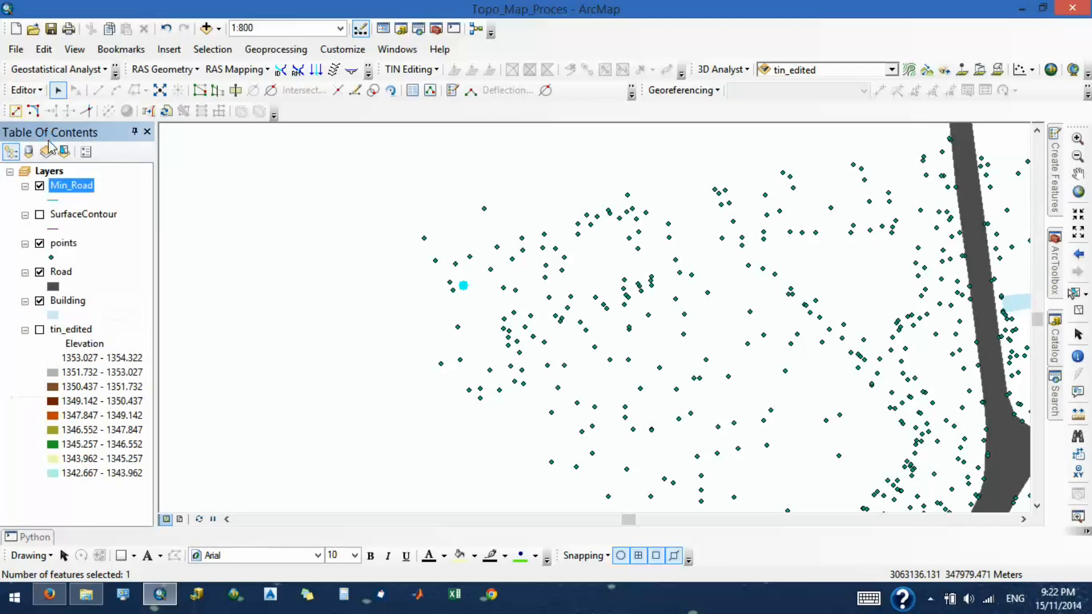
left_click(24, 90)
left_click(46, 123)
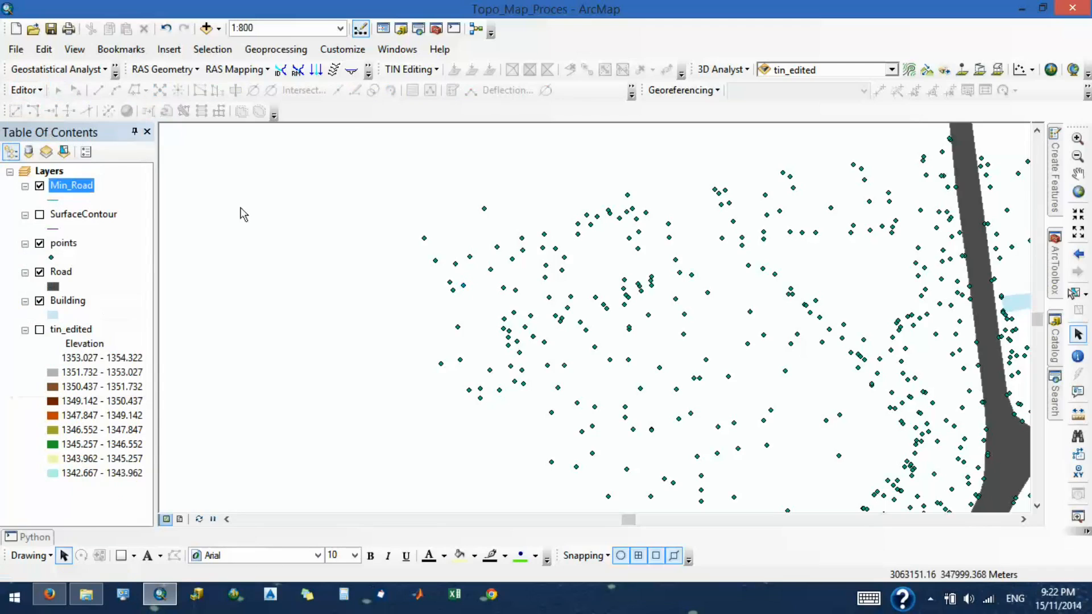
- Remove the points layer from the map and add the points feature class again from TopoMap_GDB.gdb
left_click(62, 244)
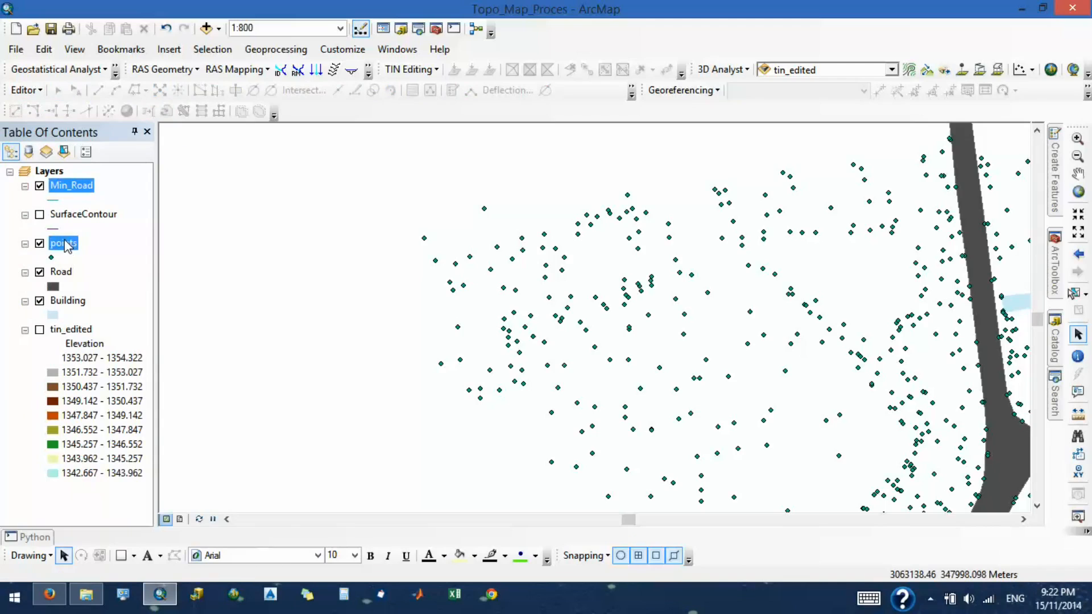
right_click(63, 243)
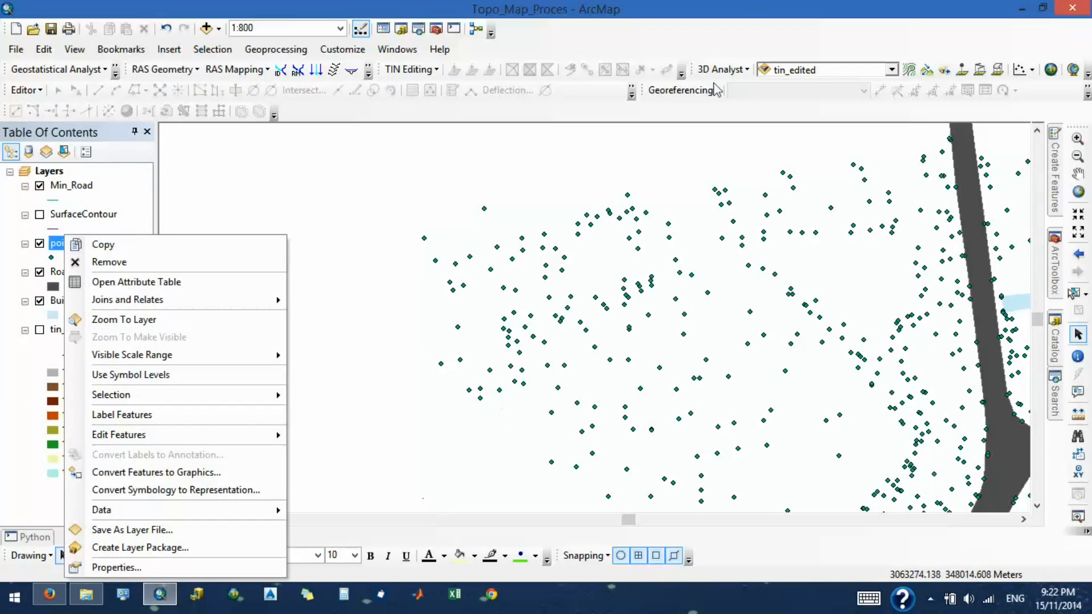
left_click(102, 262)
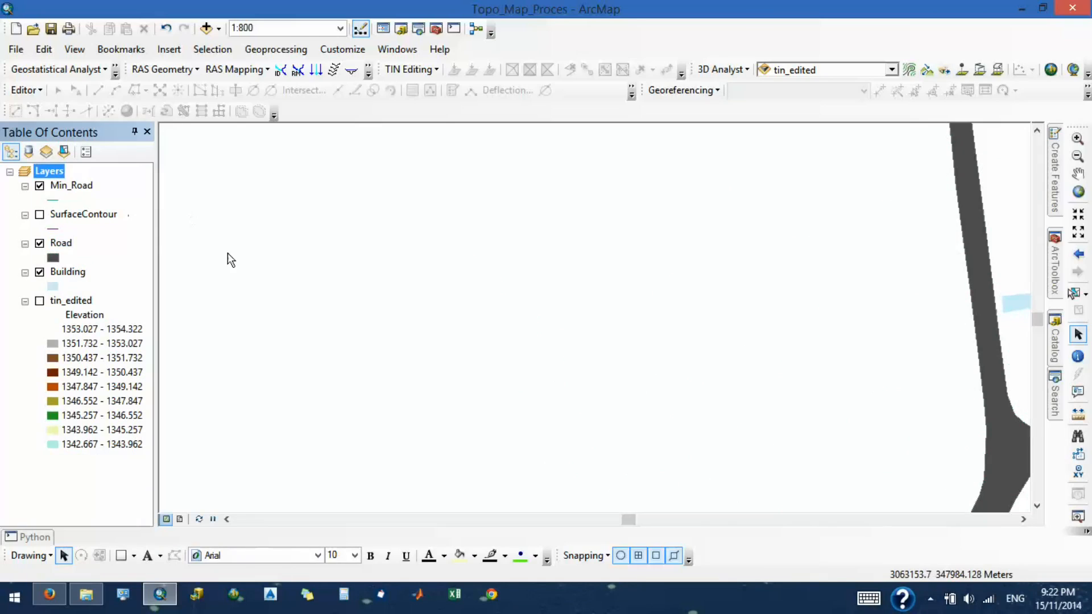
left_click(205, 28)
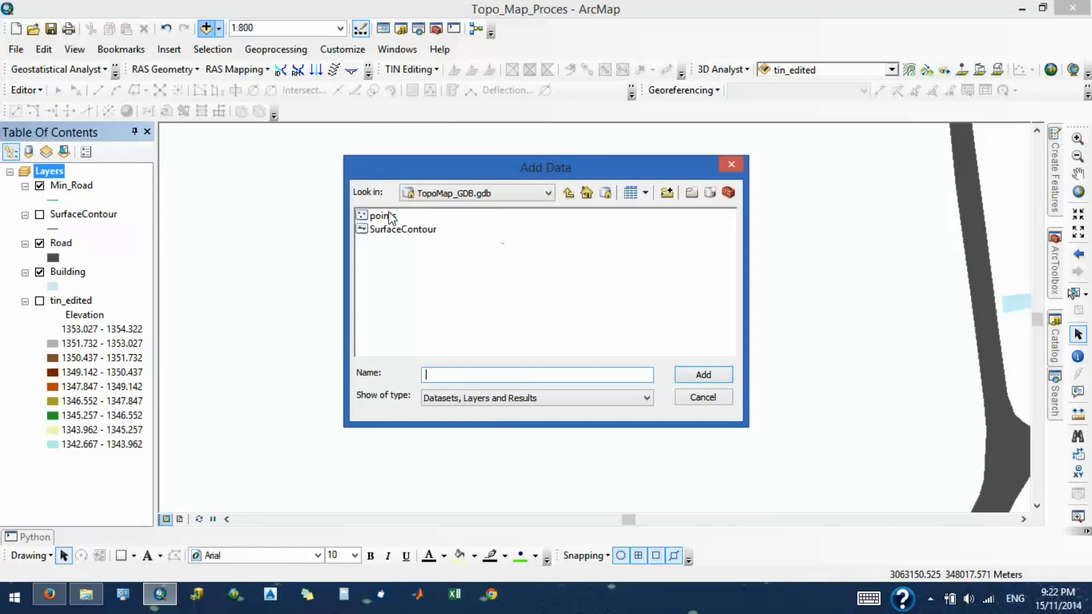
double_click(379, 216)
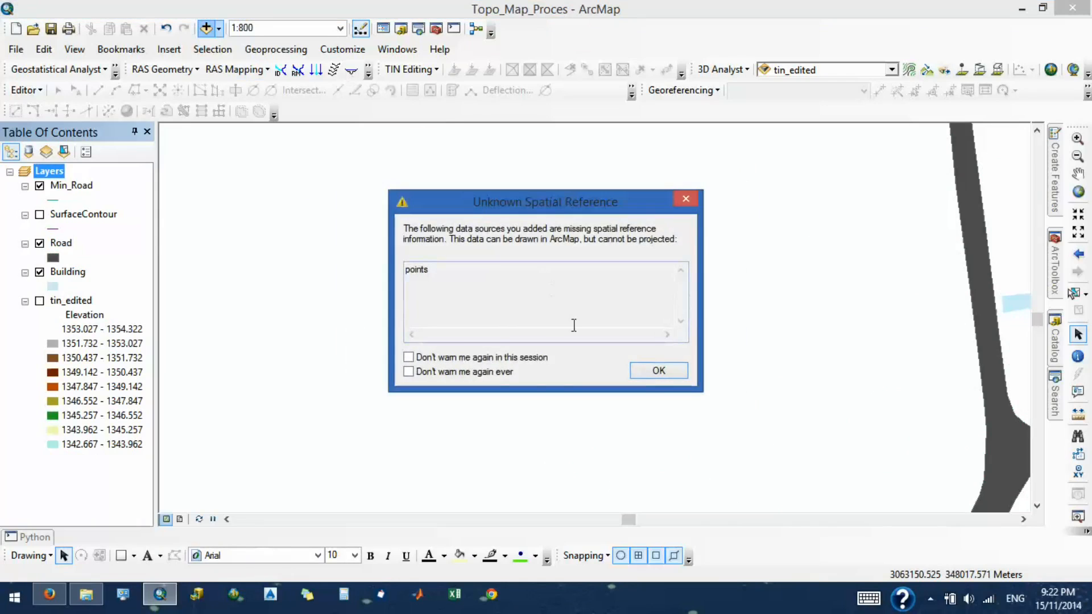
left_click(650, 371)
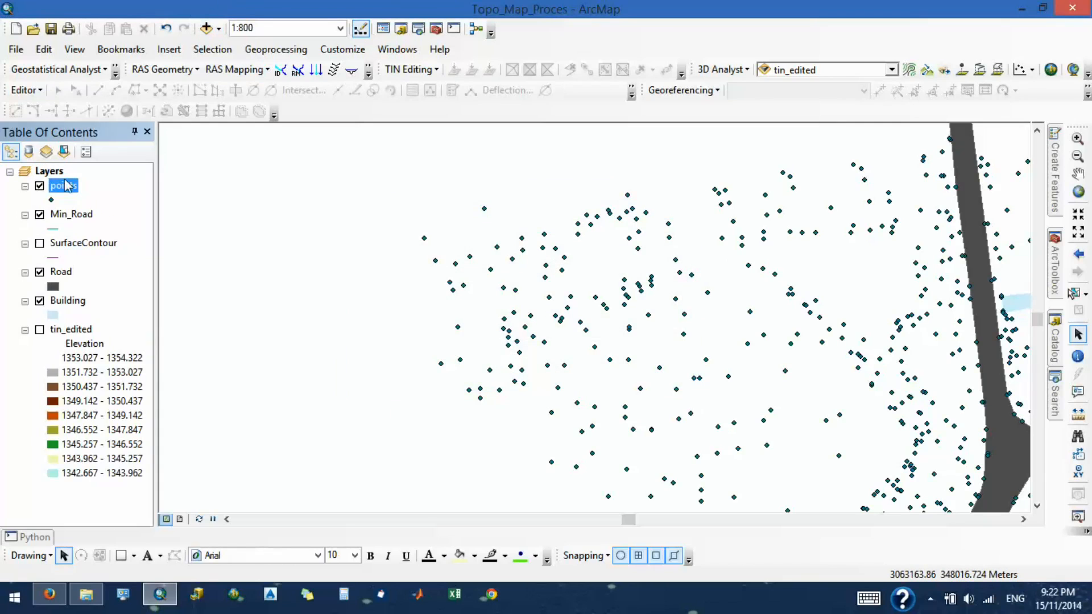
- Start a new editing session on the shapefile workspace by choosing the Road layer
left_click(25, 90)
left_click(28, 91)
left_click(30, 92)
left_click(51, 108)
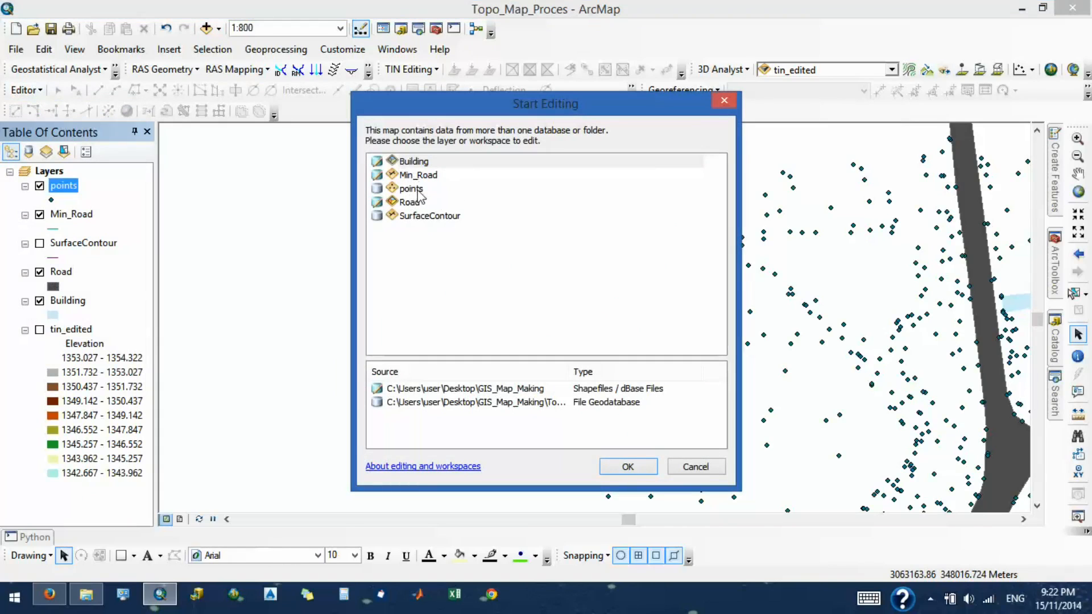
left_click(414, 207)
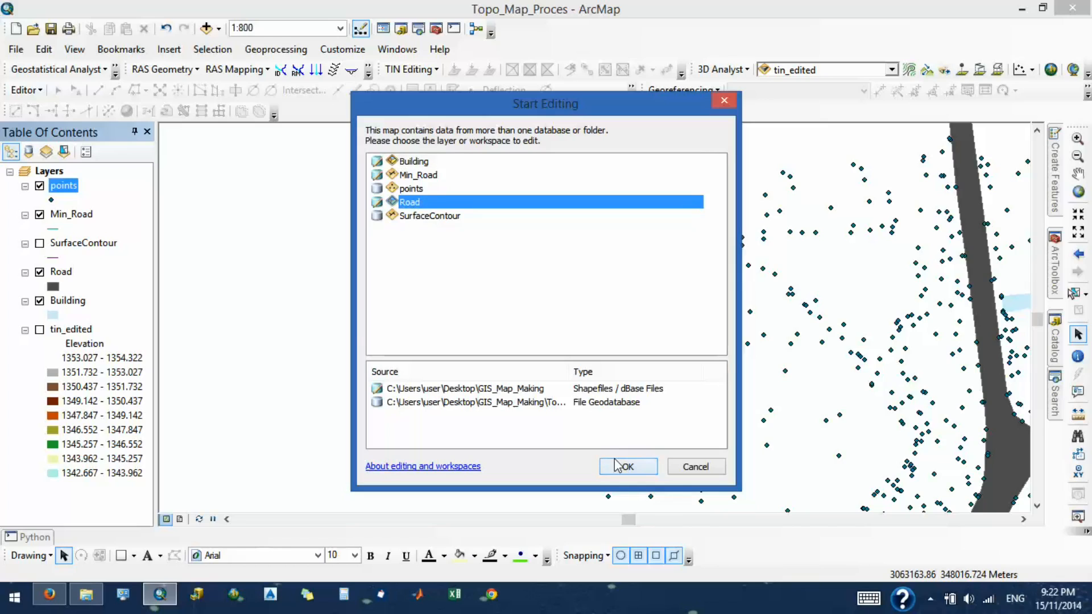
left_click(625, 465)
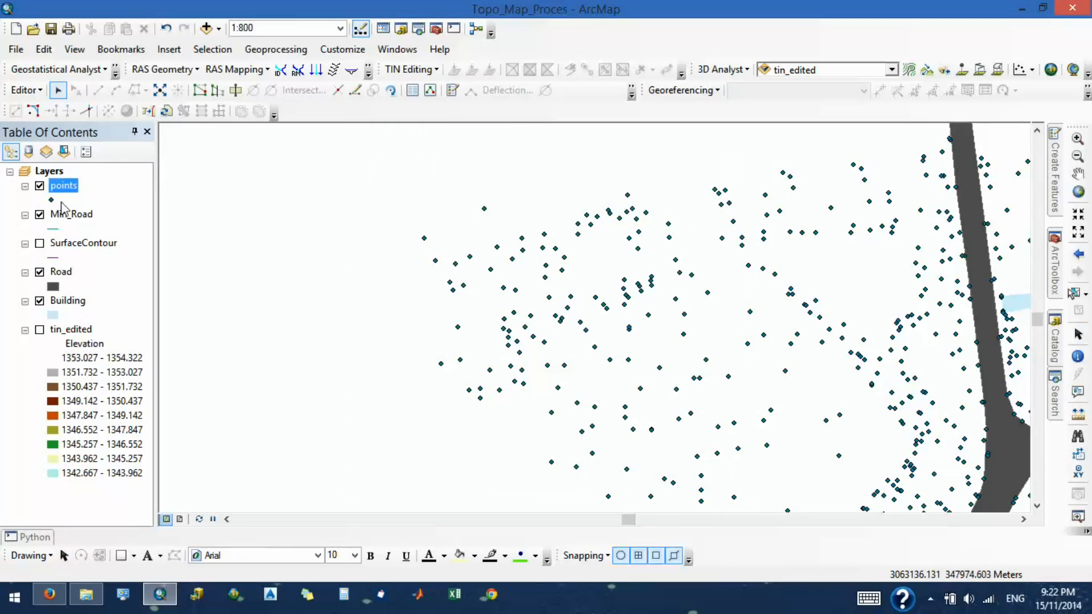
- Open the points layer's attribute table and start a Select By Attributes query on it
right_click(66, 192)
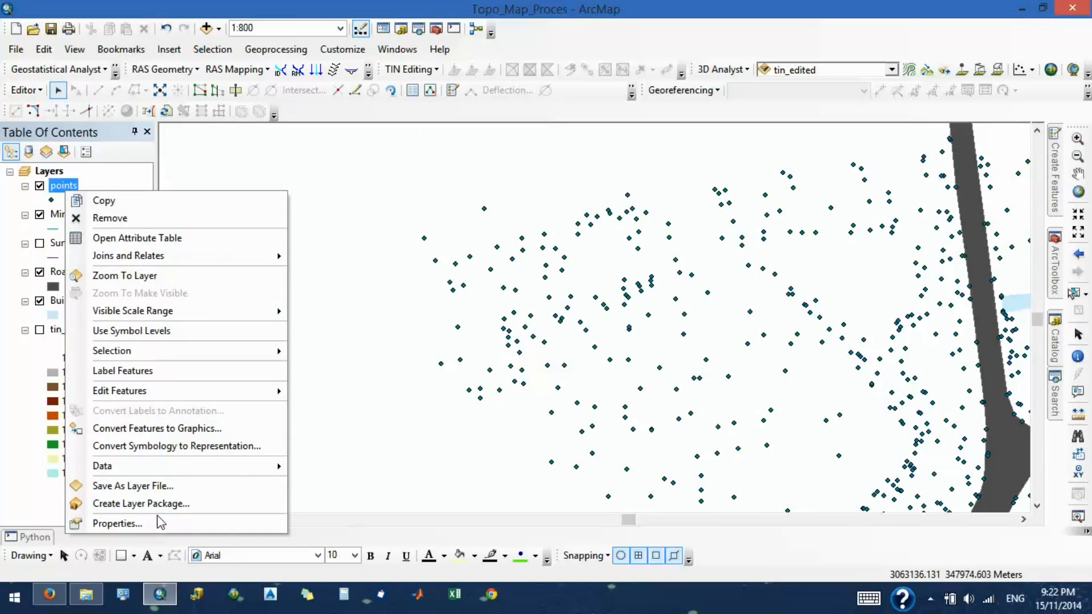
left_click(166, 239)
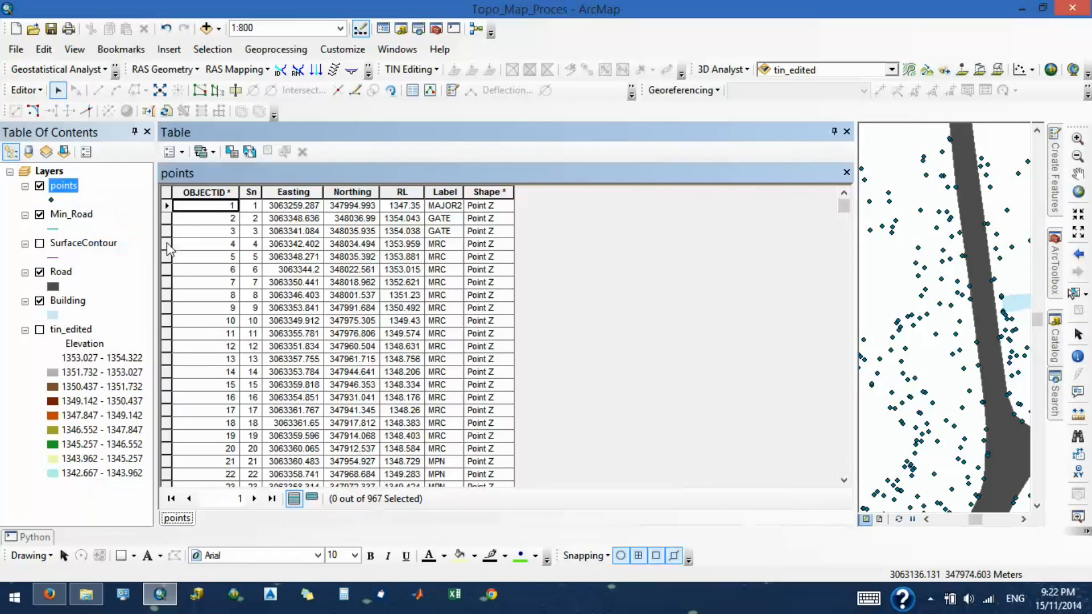
left_click(436, 194)
left_click(182, 152)
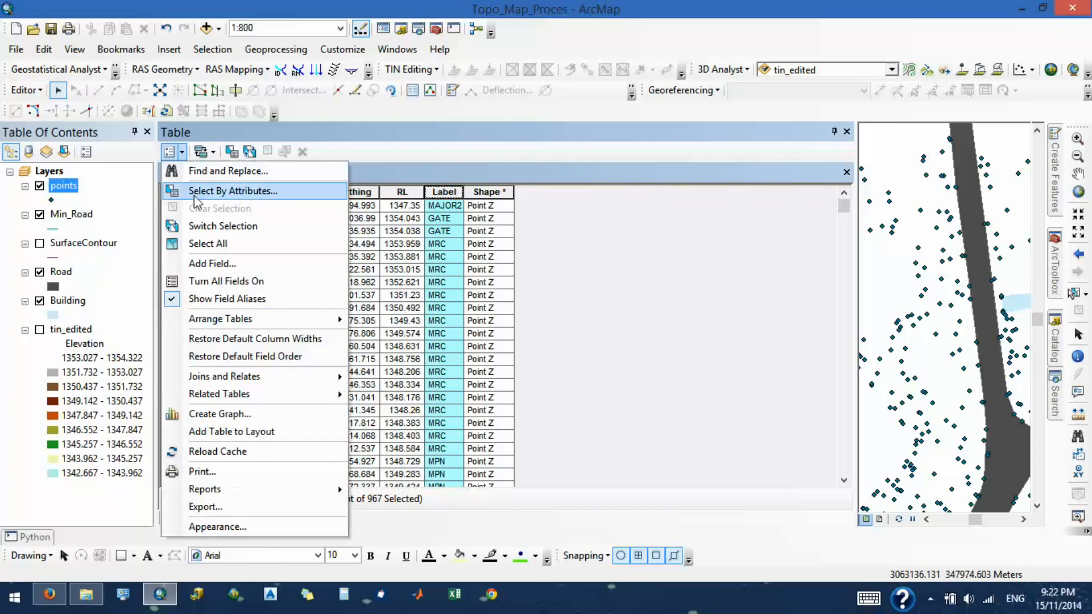
left_click(196, 193)
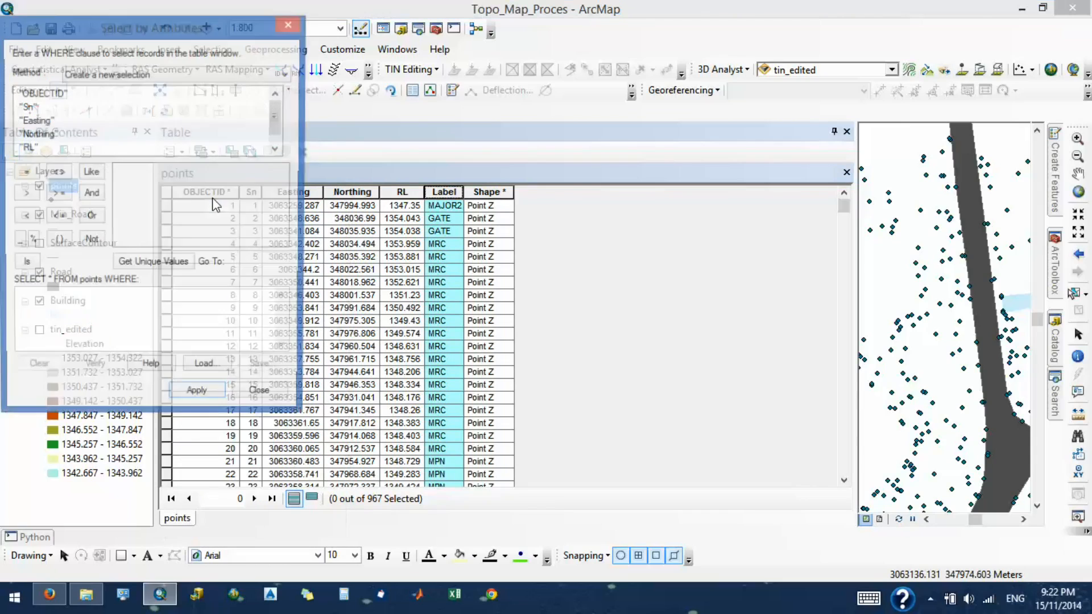
- Begin the WHERE clause with "Label" = and list the unique values of the Label field
left_click(31, 135)
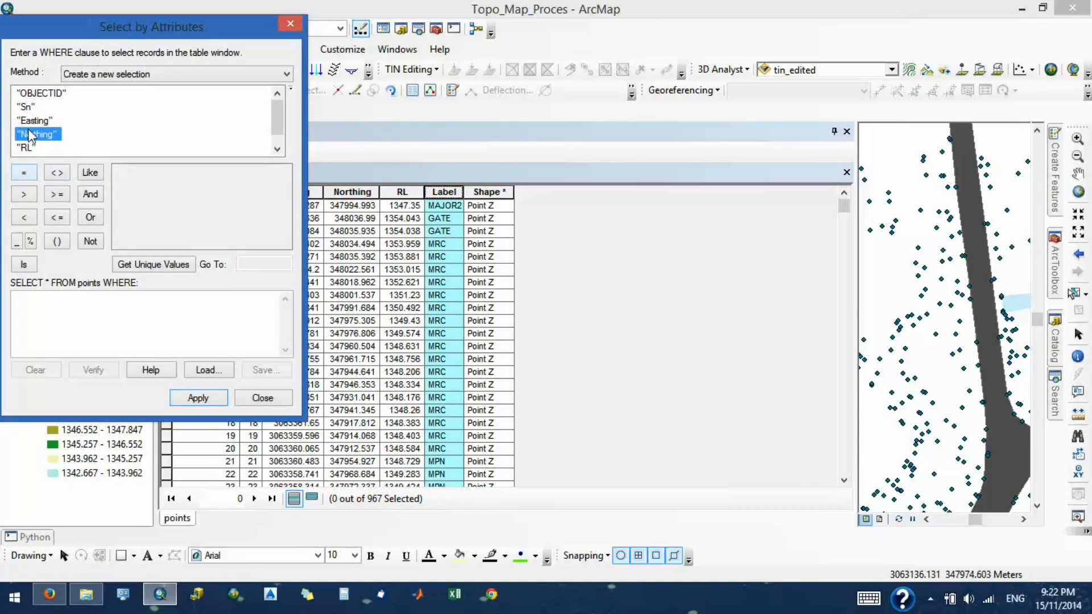
scroll(31, 136, "down", 1)
double_click(31, 147)
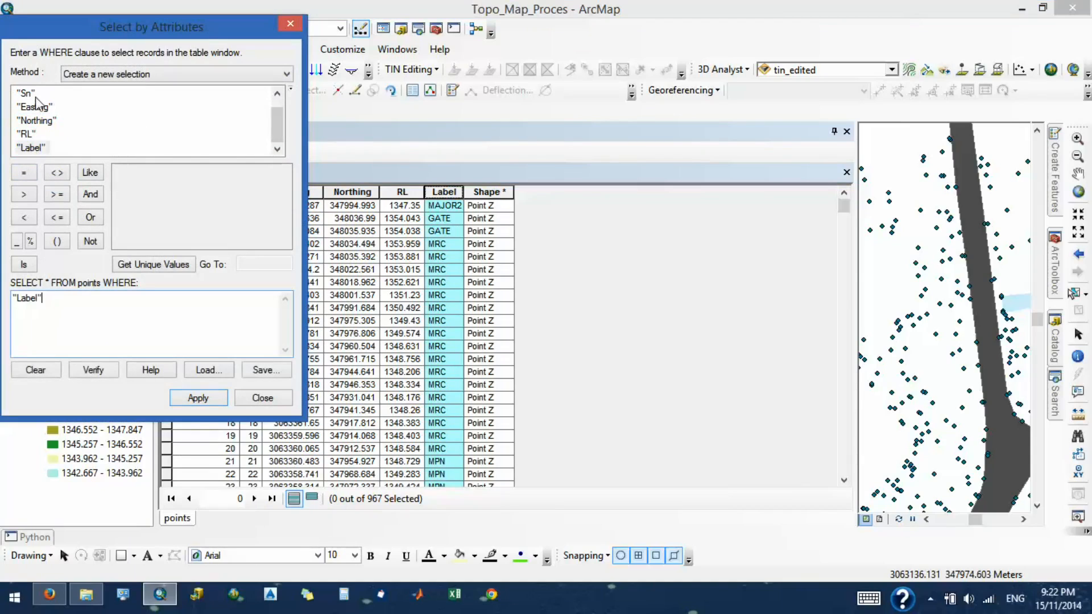
scroll(50, 124, "up", 1)
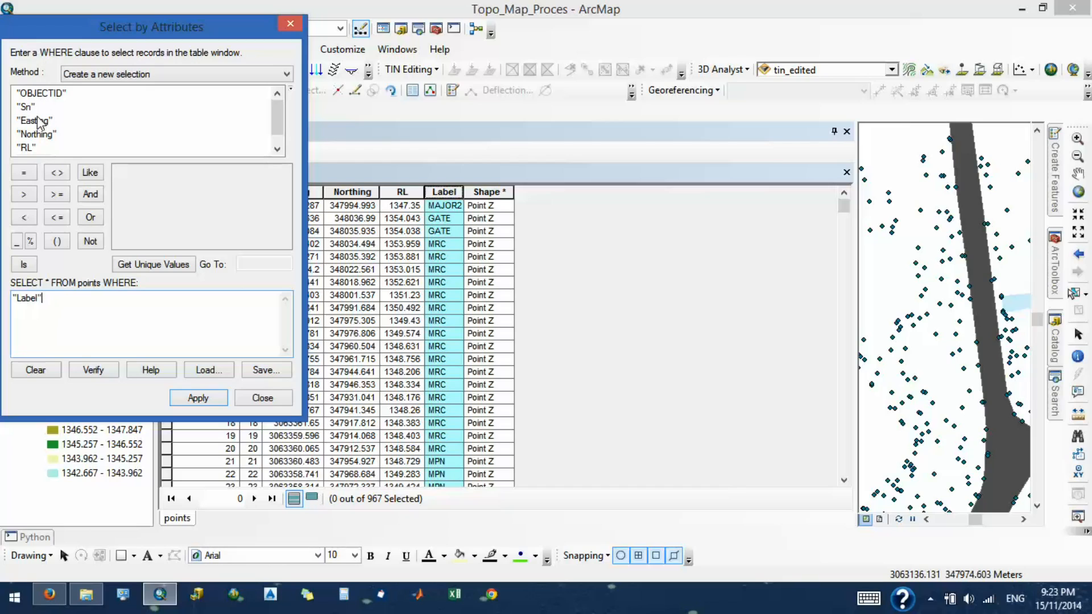
left_click(23, 173)
left_click(154, 264)
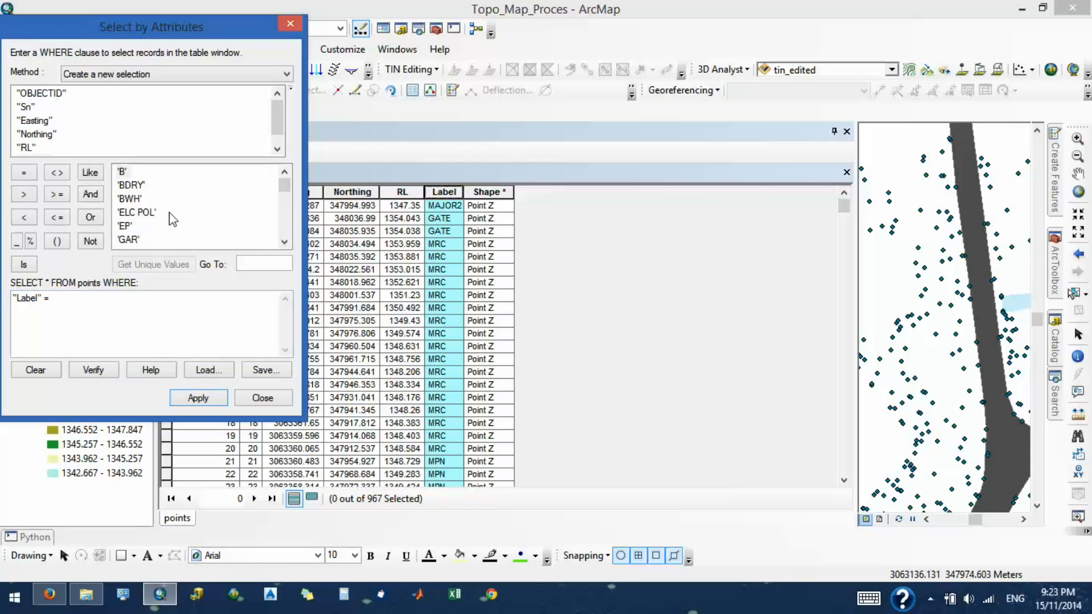
- Look through the unique Label values for the code that marks the minor road's survey points
scroll(156, 215, "down", 10)
scroll(155, 221, "up", 6)
scroll(157, 223, "up", 2)
scroll(157, 225, "down", 8)
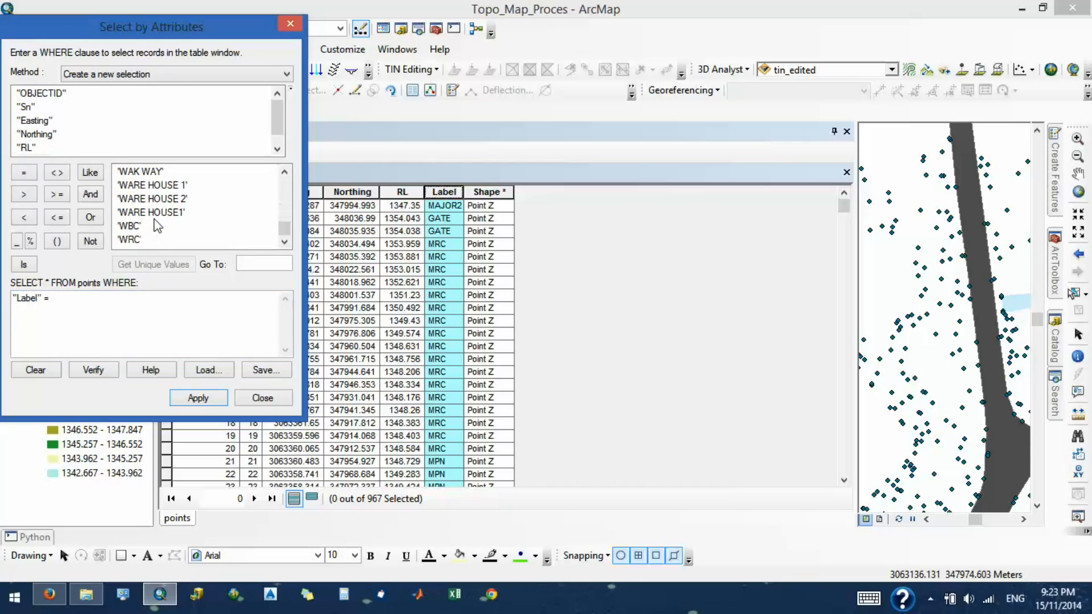
scroll(154, 221, "up", 7)
scroll(154, 224, "down", 6)
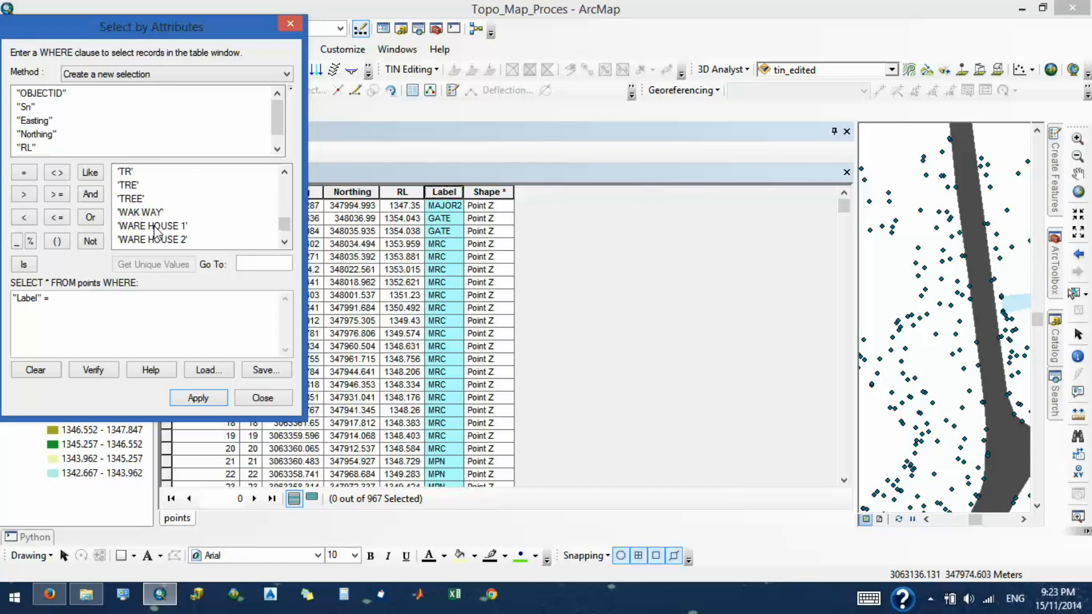
scroll(151, 222, "down", 1)
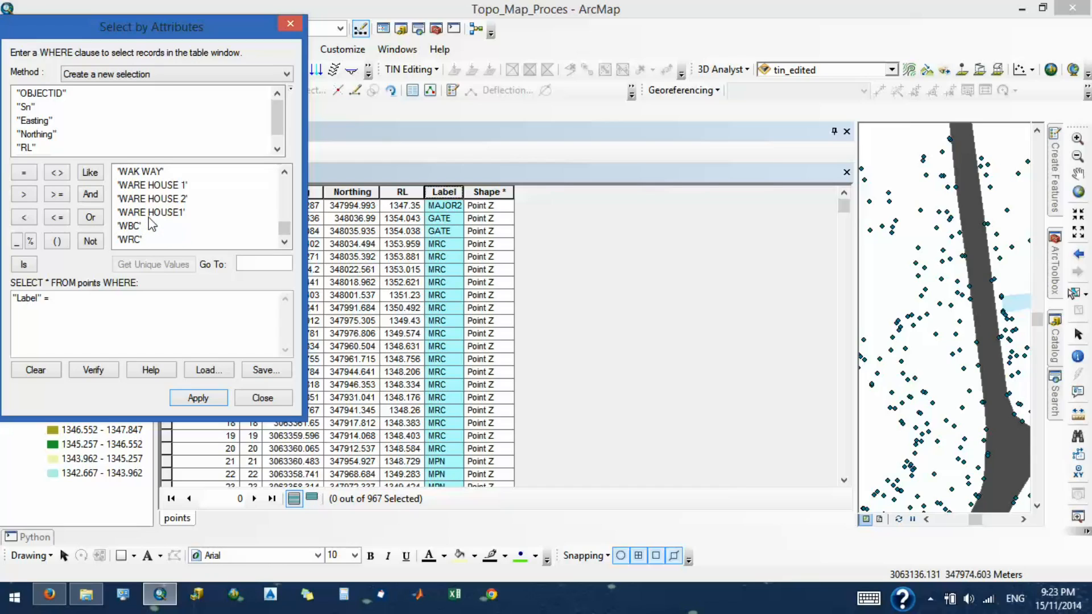
scroll(152, 225, "up", 1)
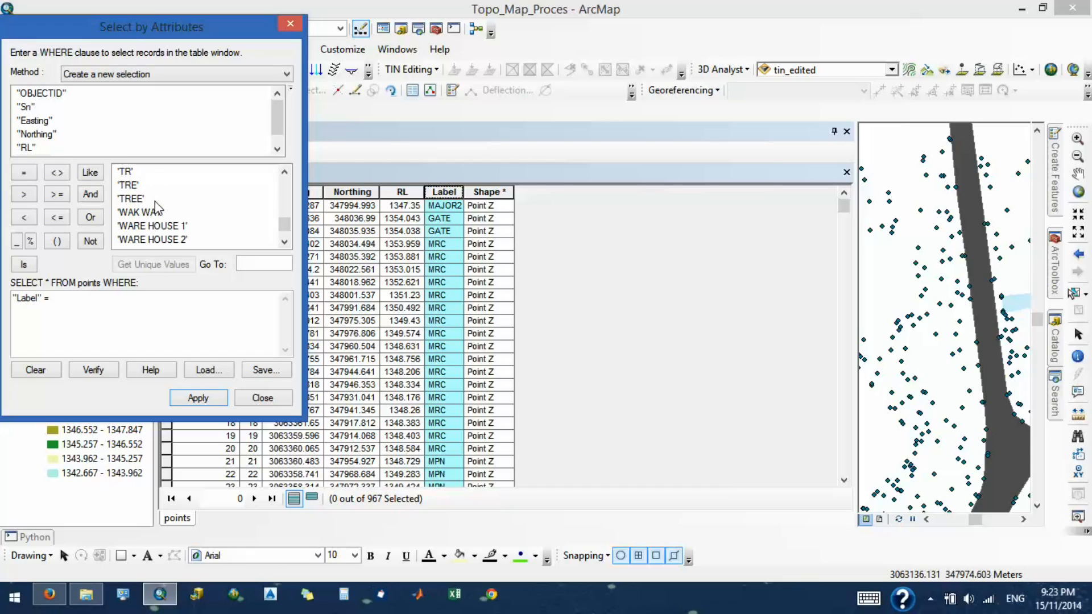
scroll(158, 208, "down", 1)
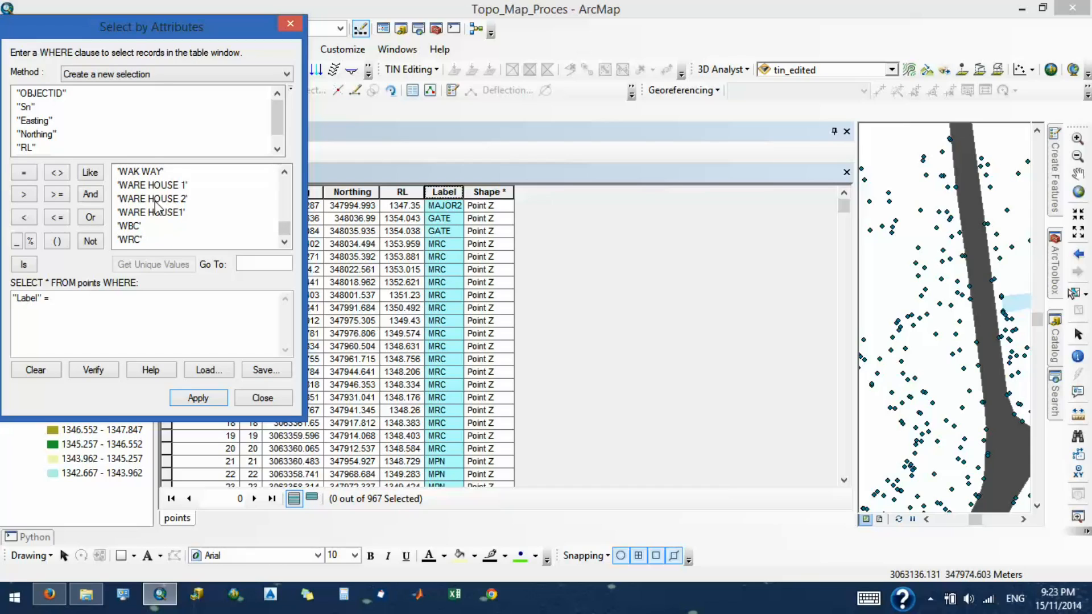
scroll(158, 208, "up", 1)
scroll(157, 207, "up", 1)
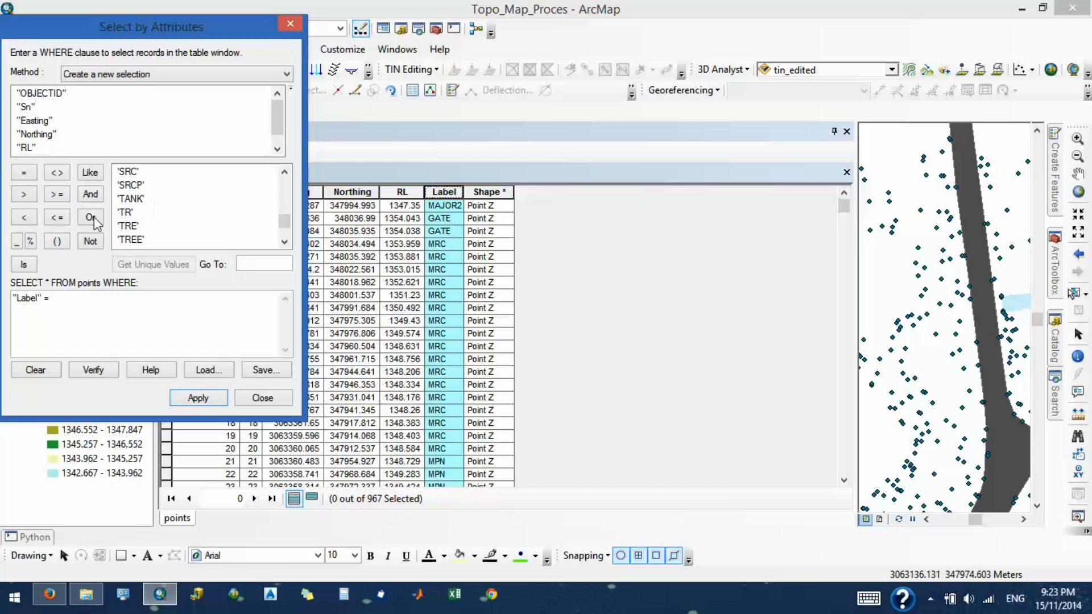
scroll(150, 219, "down", 2)
scroll(150, 219, "up", 1)
scroll(151, 219, "down", 1)
scroll(153, 221, "up", 2)
scroll(153, 221, "down", 2)
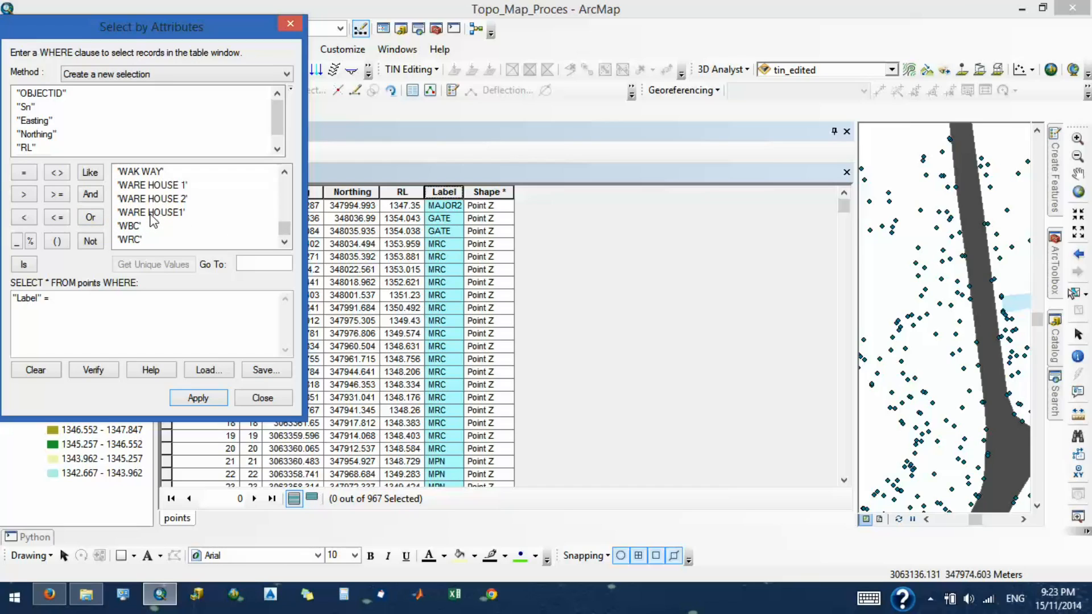
scroll(153, 221, "up", 2)
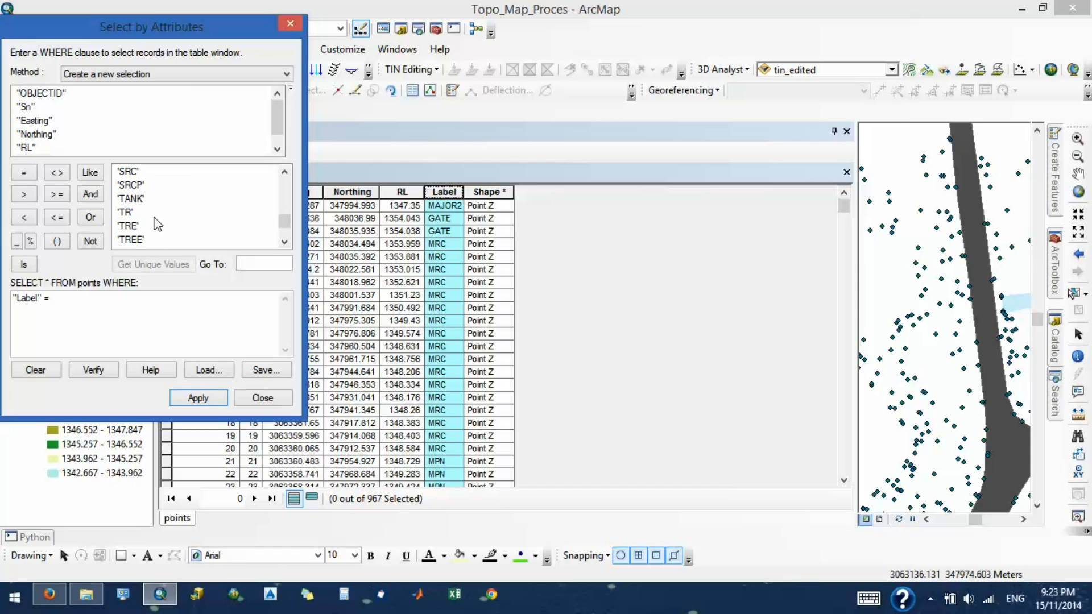
- Complete the clause as "Label" = 'SRC', apply the selection, and close the query and the attribute table
left_click(127, 172)
scroll(136, 193, "up", 2)
scroll(137, 194, "down", 2)
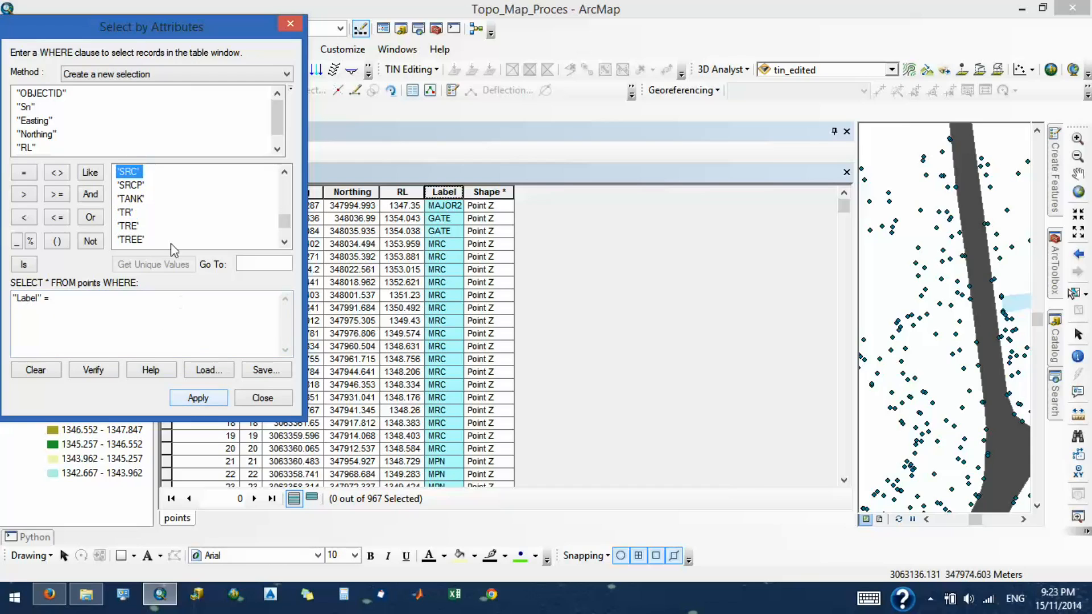
double_click(135, 173)
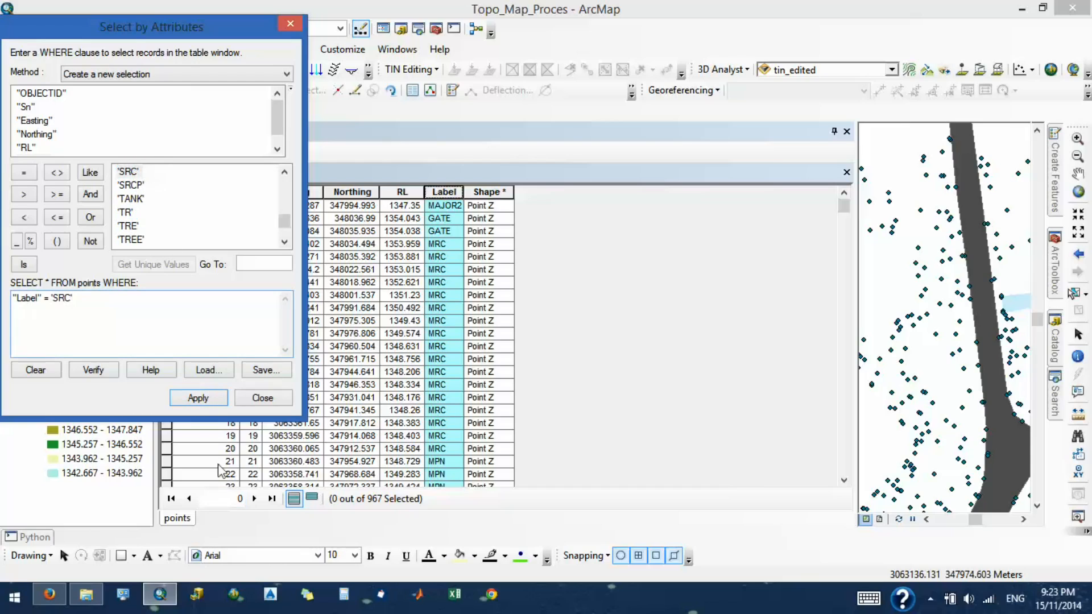
left_click(214, 397)
left_click(263, 397)
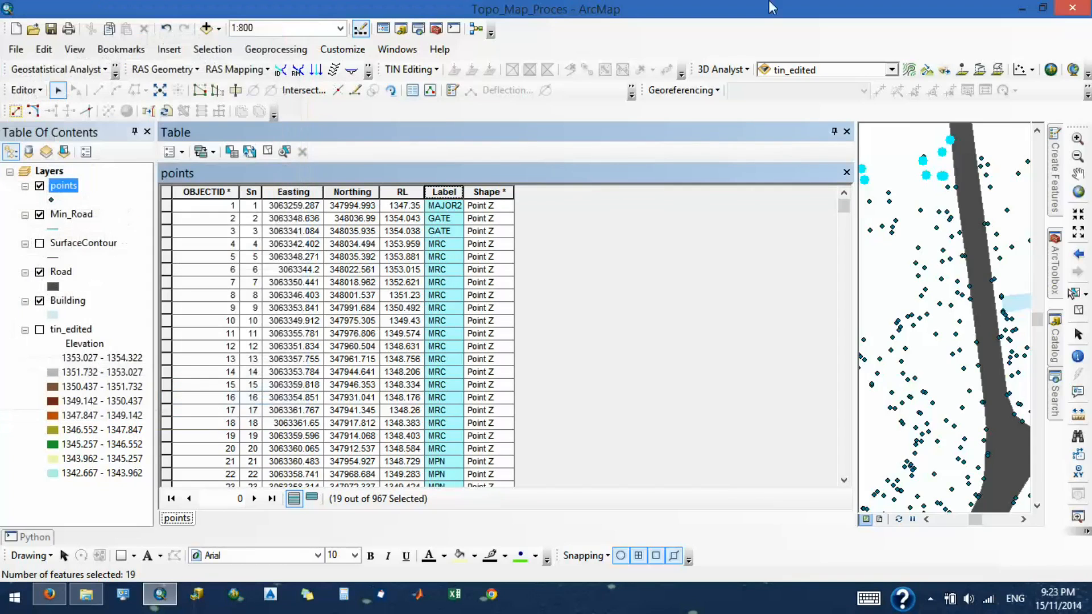
left_click(847, 132)
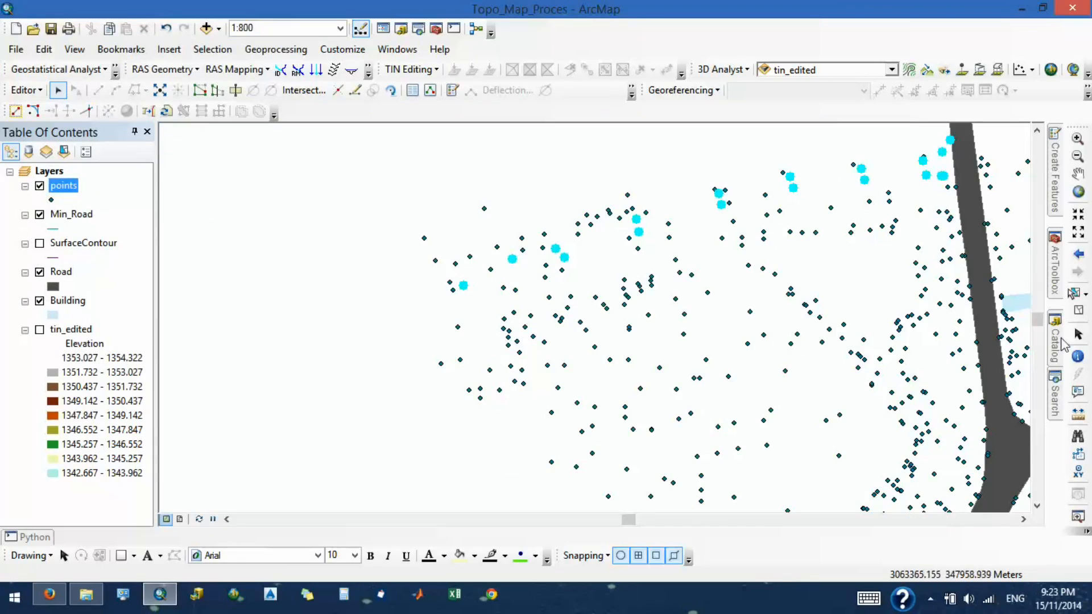
- Draw the minor road's northern edge with the Min_Road template, snapping vertices to the highlighted points from the westernmost one to the existing road
mouse_move(1054, 204)
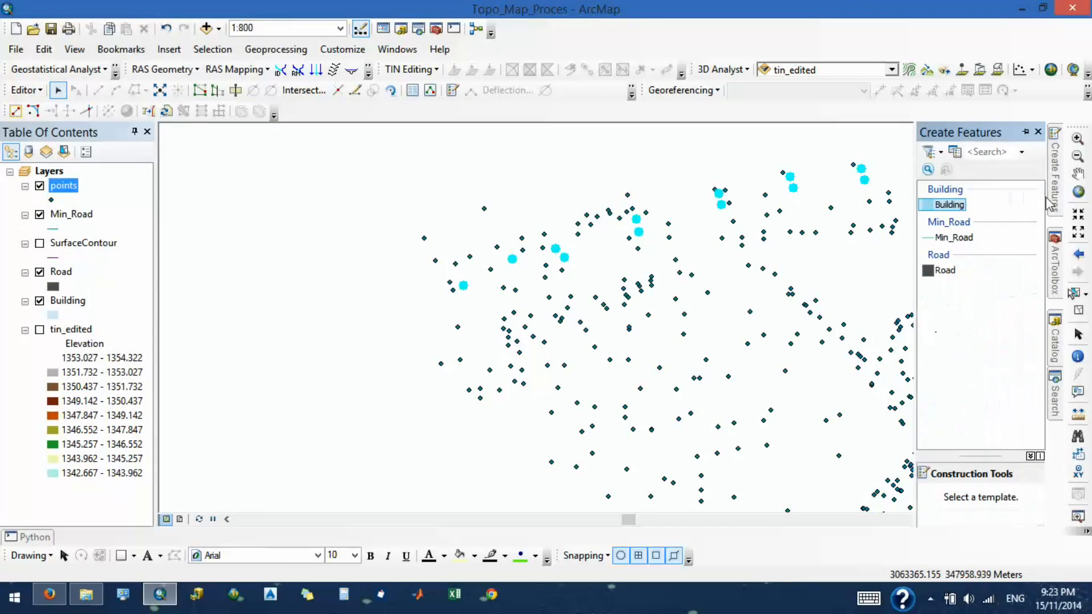
left_click(954, 237)
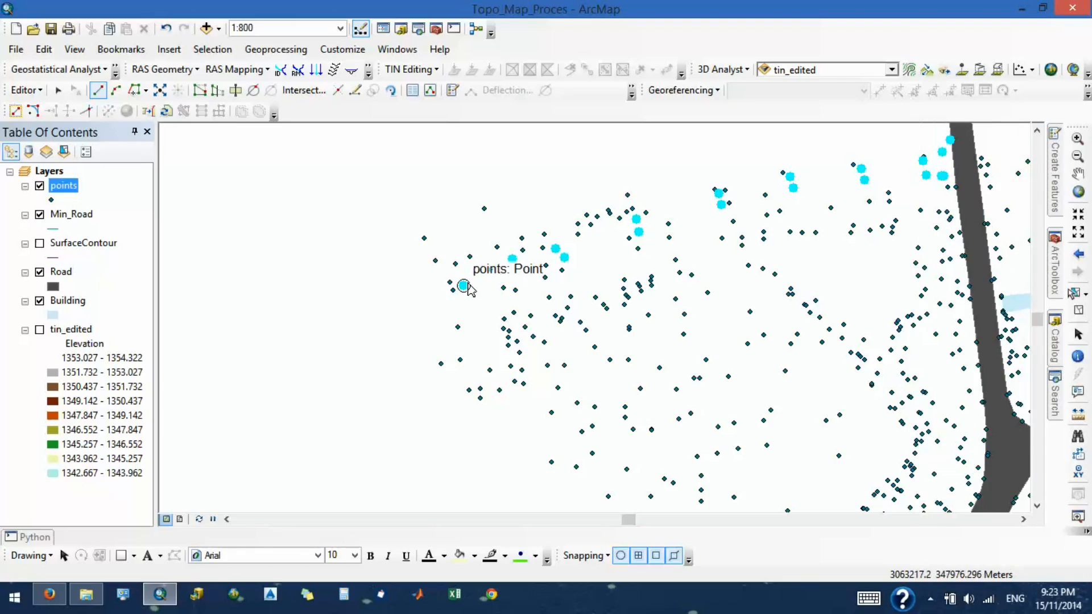
left_click(465, 286)
left_click(513, 259)
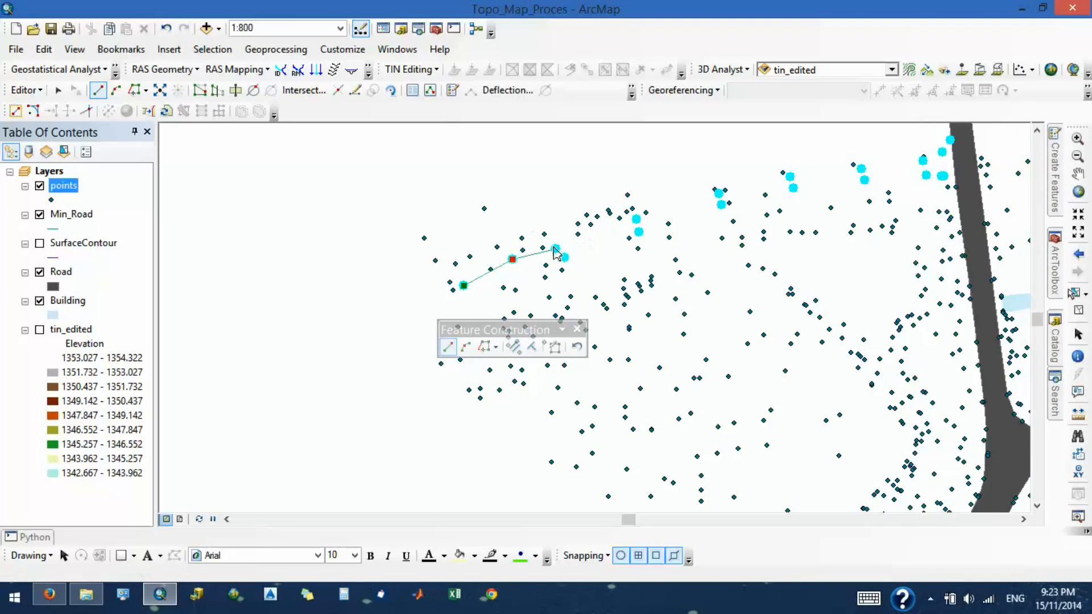
left_click(556, 249)
left_click(637, 220)
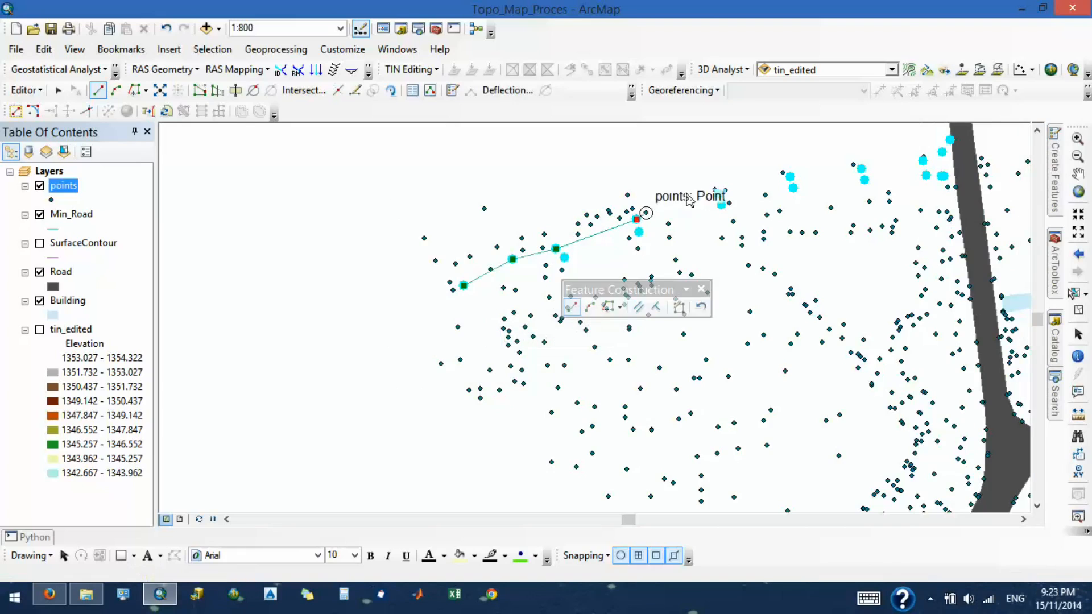
left_click(718, 193)
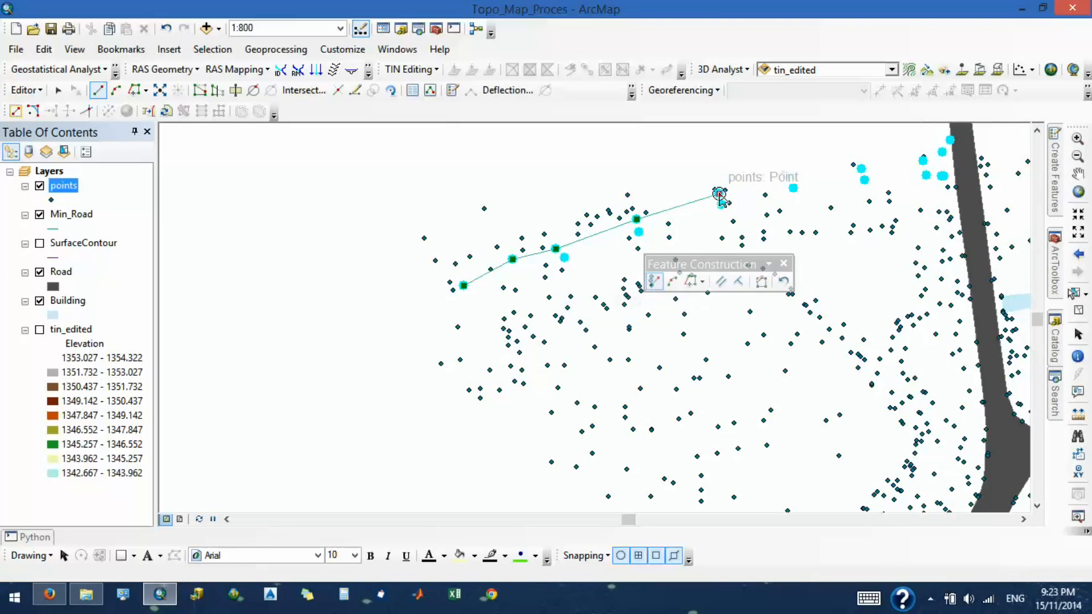
left_click(790, 177)
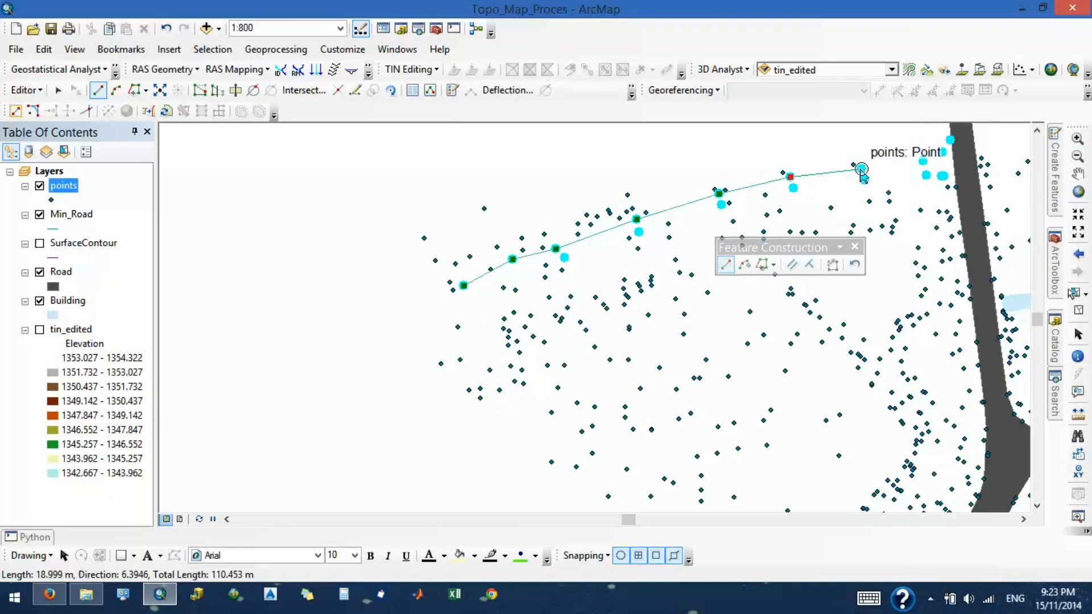
left_click(862, 169)
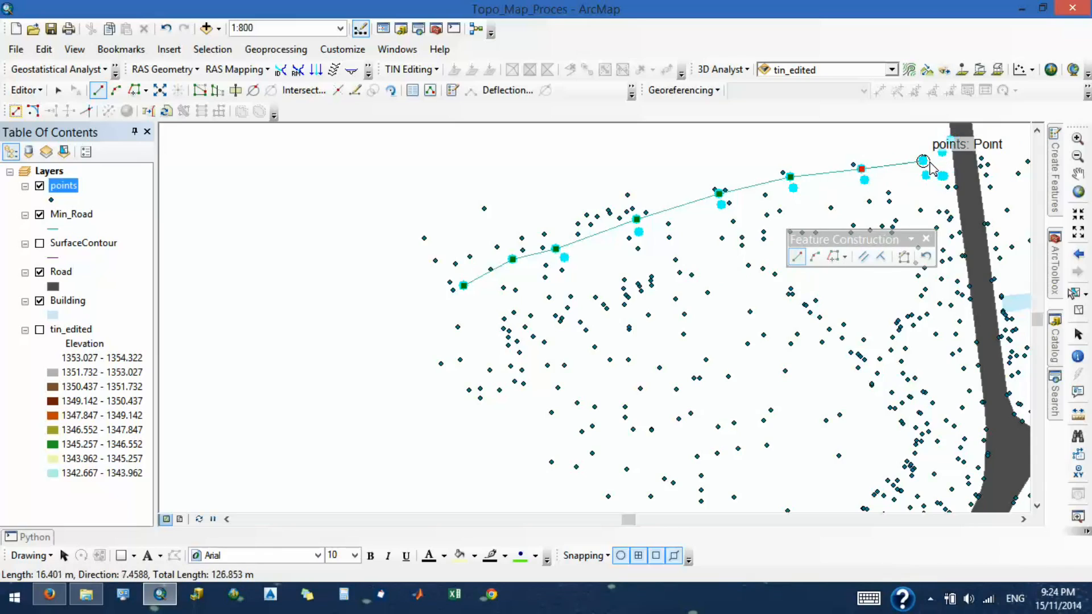
left_click(923, 160)
left_click(943, 152)
left_click(950, 139)
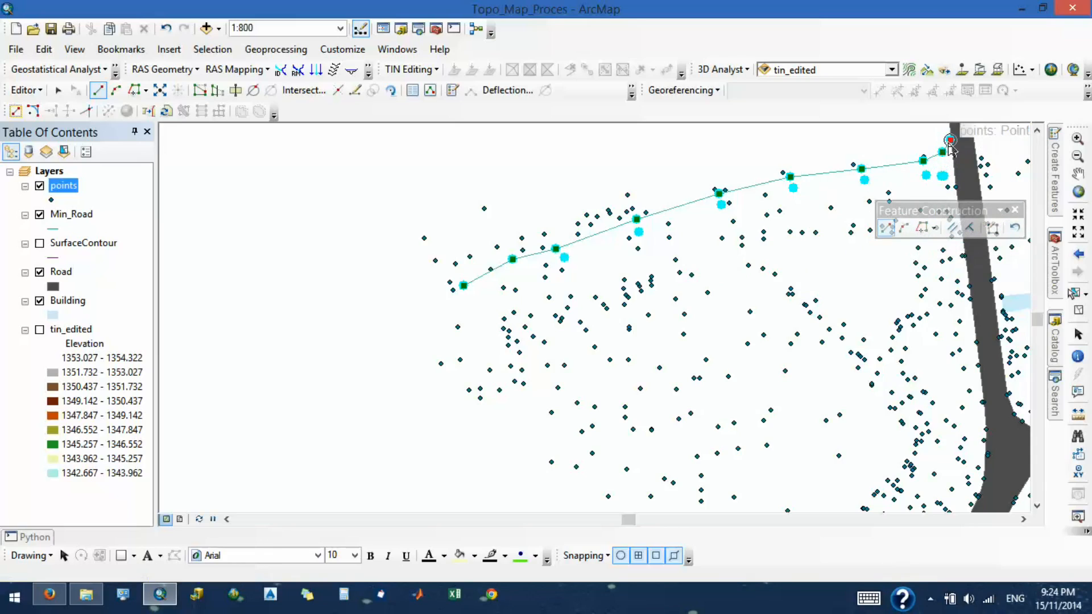
- Continue the line back west along the southern row of highlighted points and finish it just below its start, about 276 m in total
left_click(944, 176)
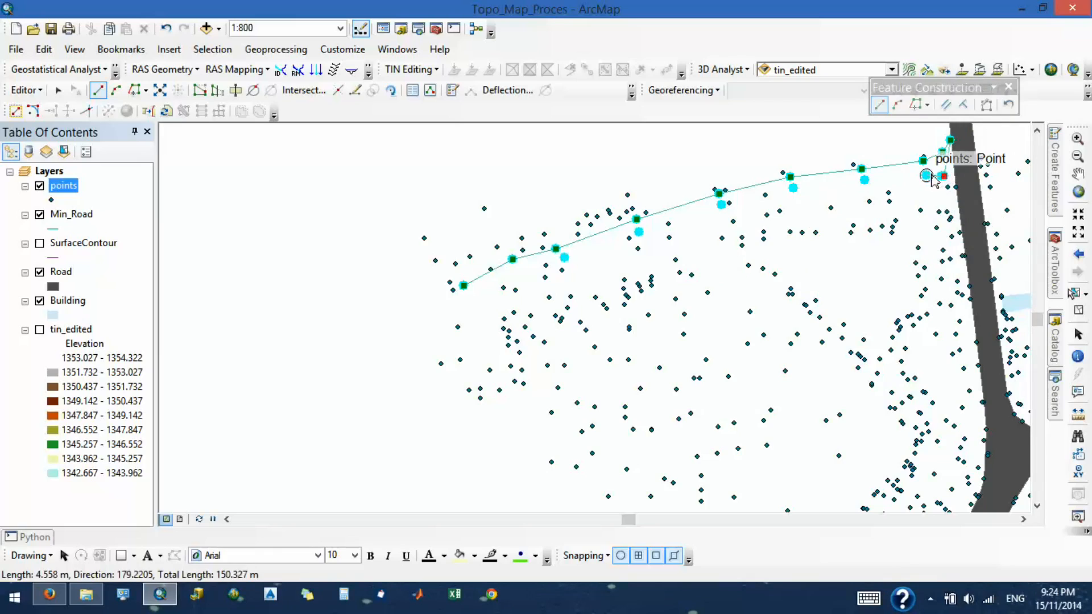
left_click(926, 175)
left_click(865, 181)
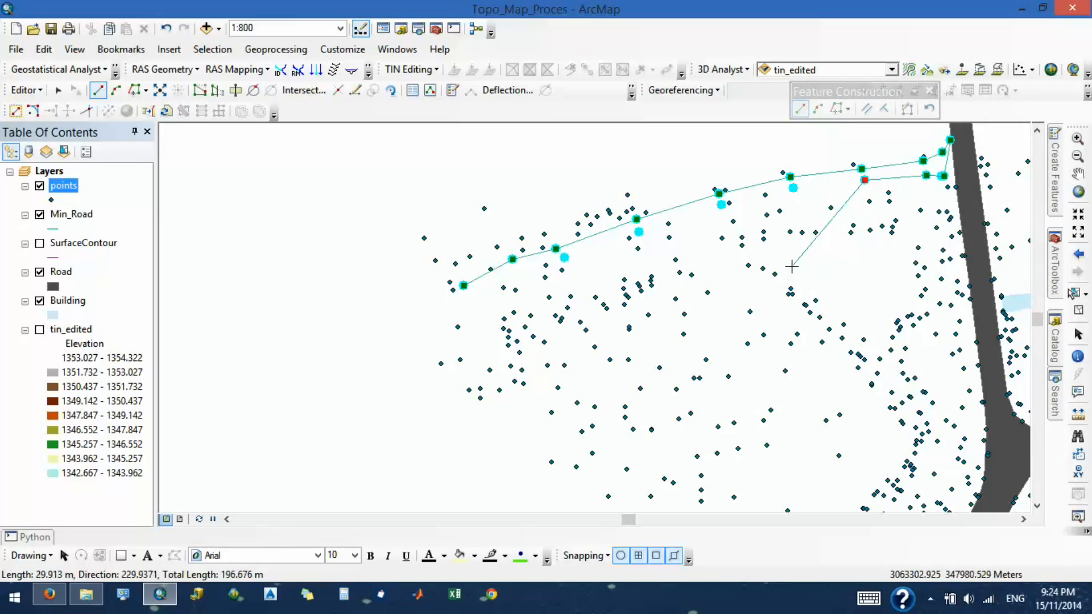
left_click(794, 189)
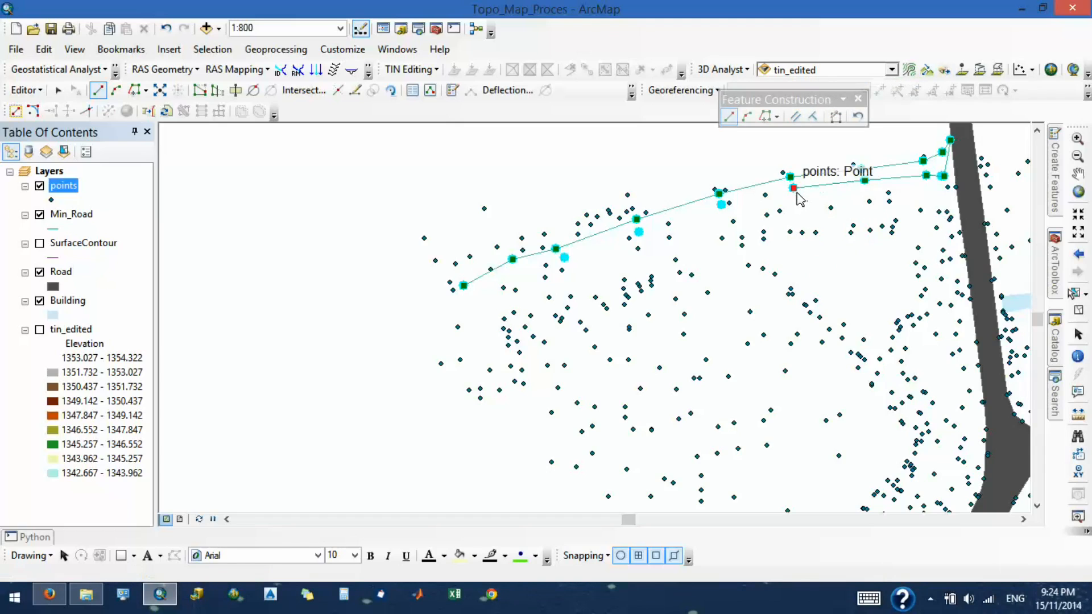
left_click(721, 205)
left_click(639, 231)
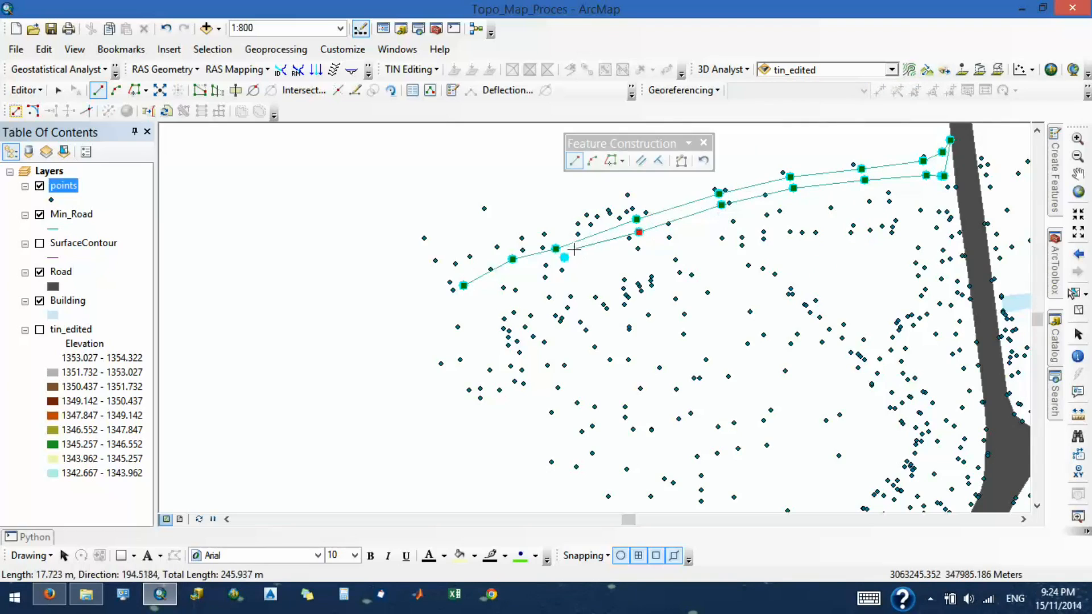
left_click(565, 259)
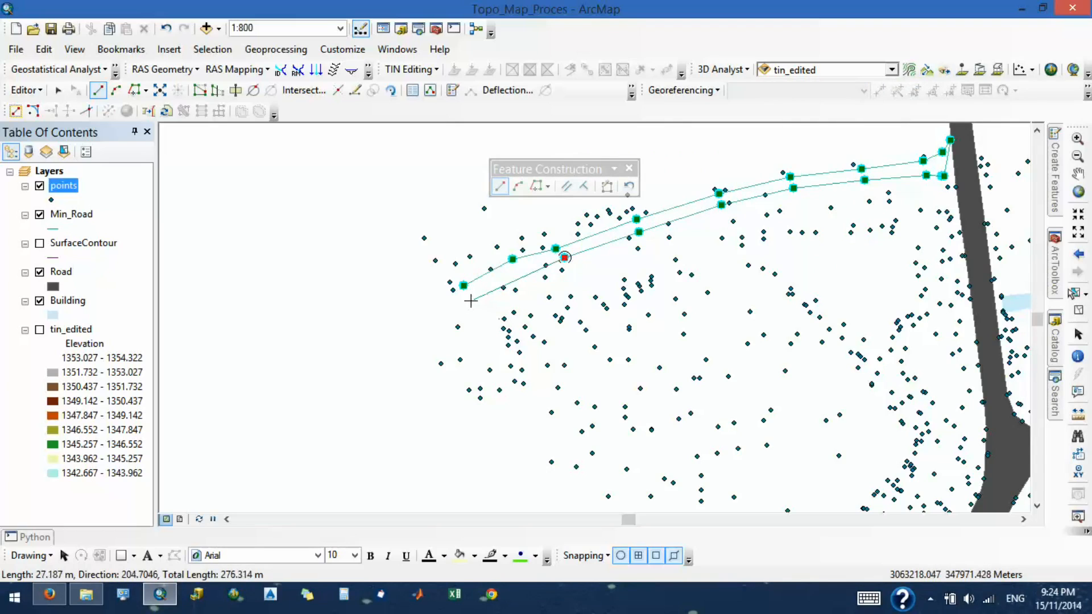
double_click(470, 301)
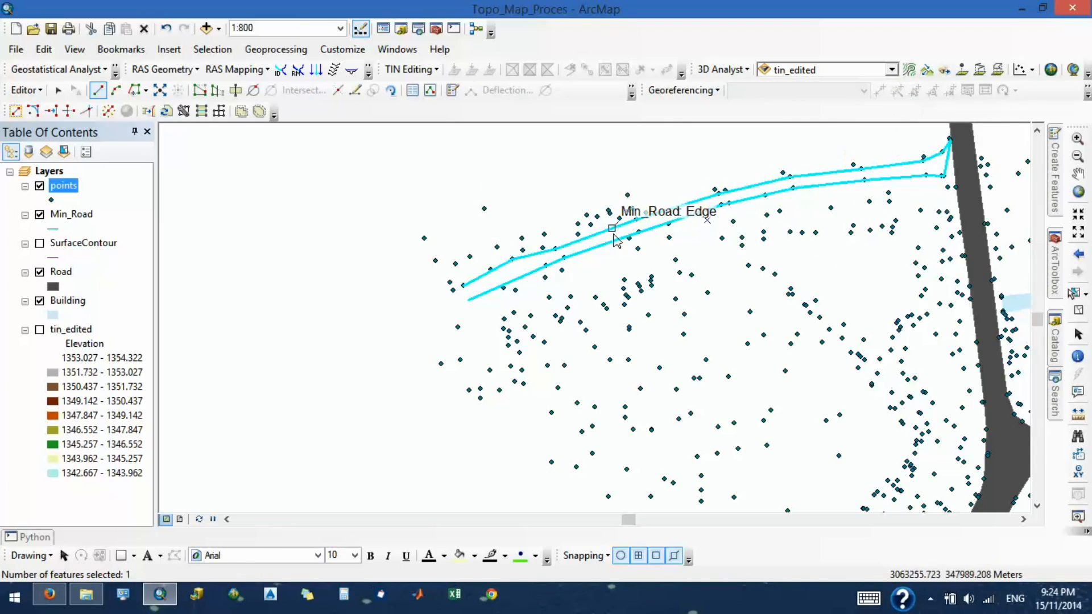
scroll(619, 242, "up", 3)
scroll(618, 242, "down", 4)
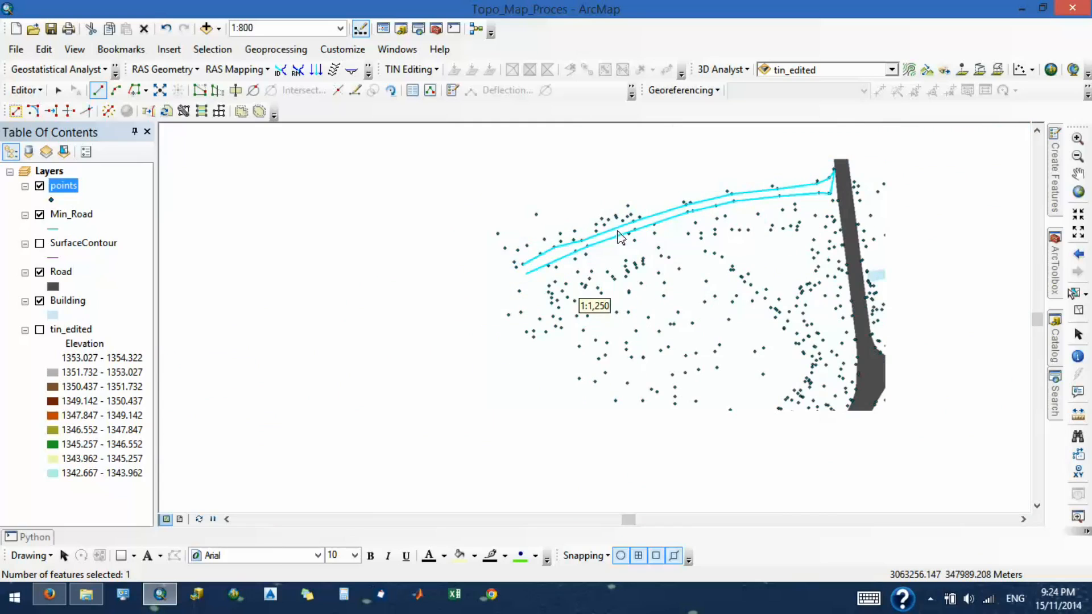
- Select the minor road line near the existing road to inspect it, and undo this single line covering both road edges
scroll(621, 236, "up", 2)
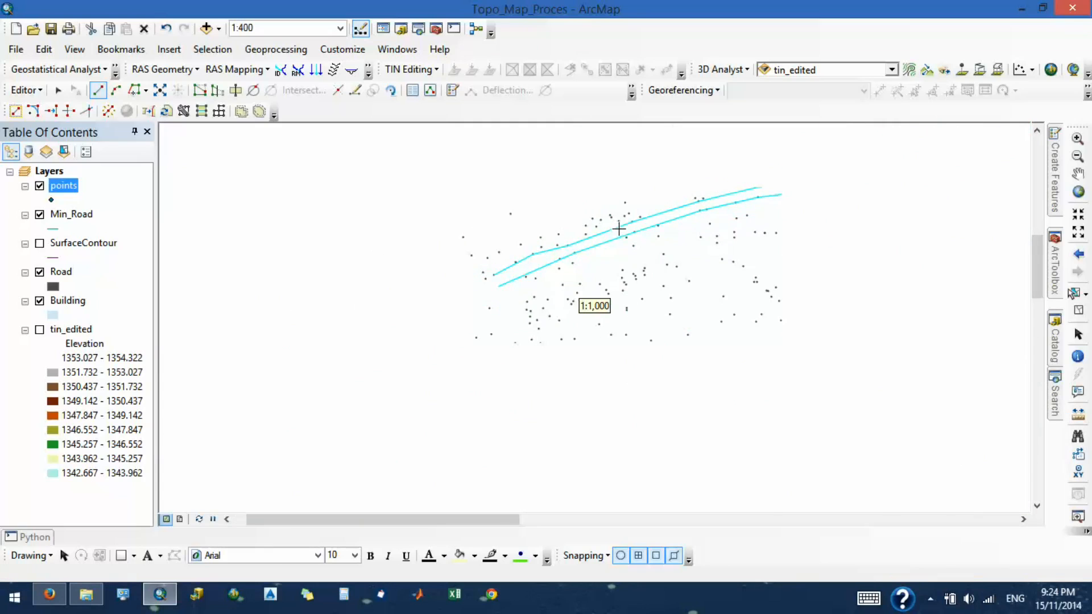
scroll(870, 178, "up", 3)
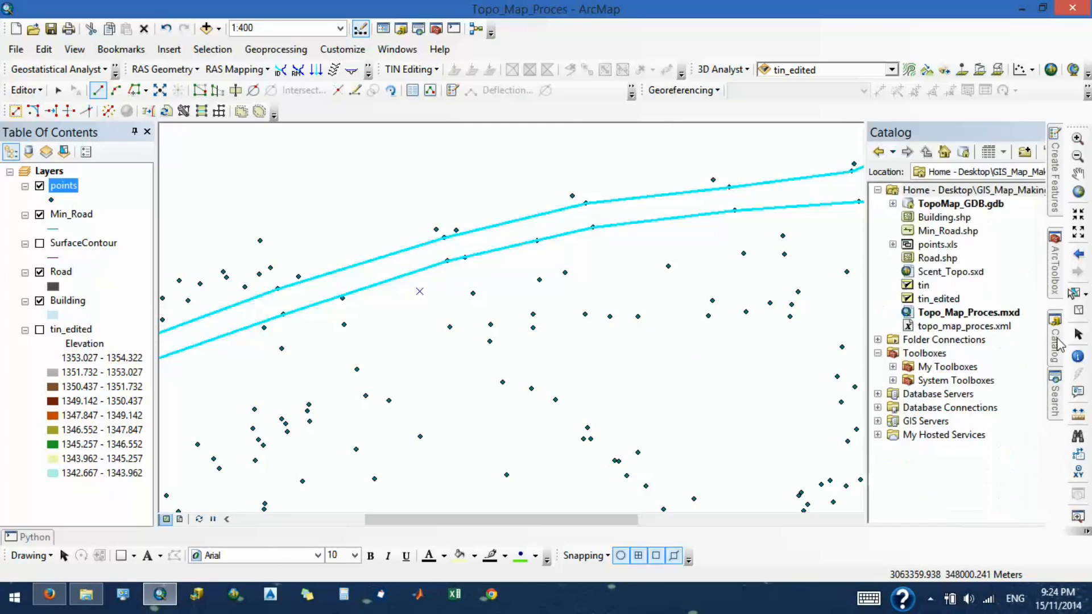
left_click(1073, 293)
left_click(883, 176)
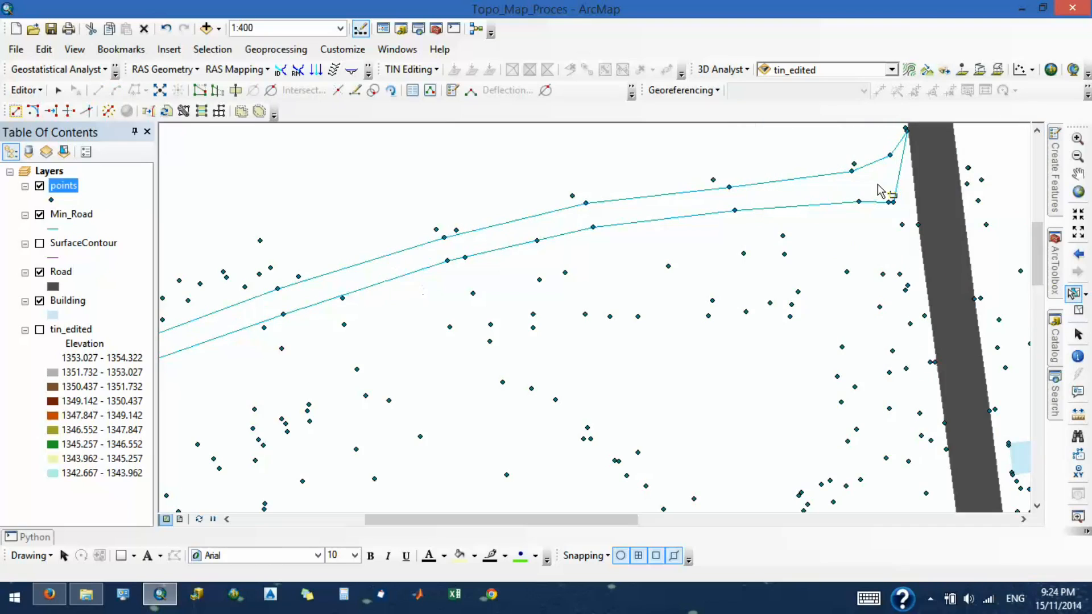
left_click(898, 184)
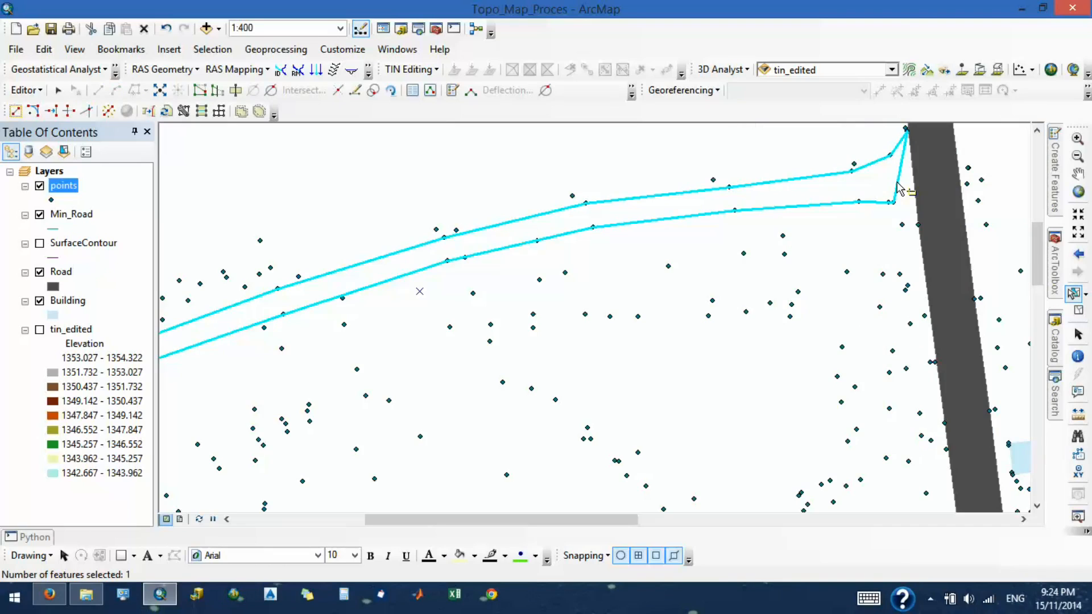
scroll(898, 187, "up", 3)
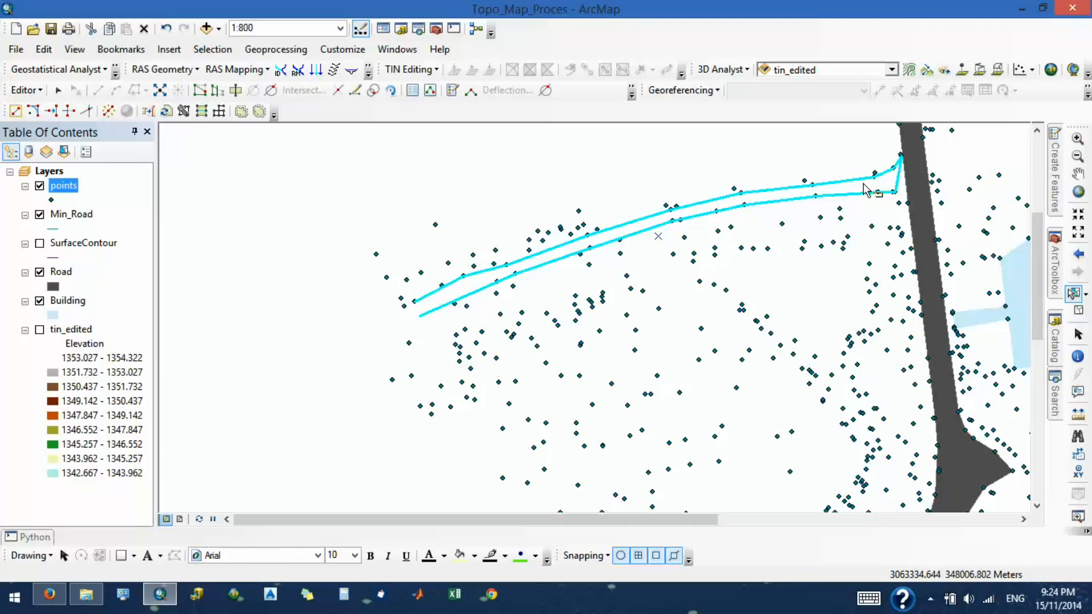
key("ctrl+z")
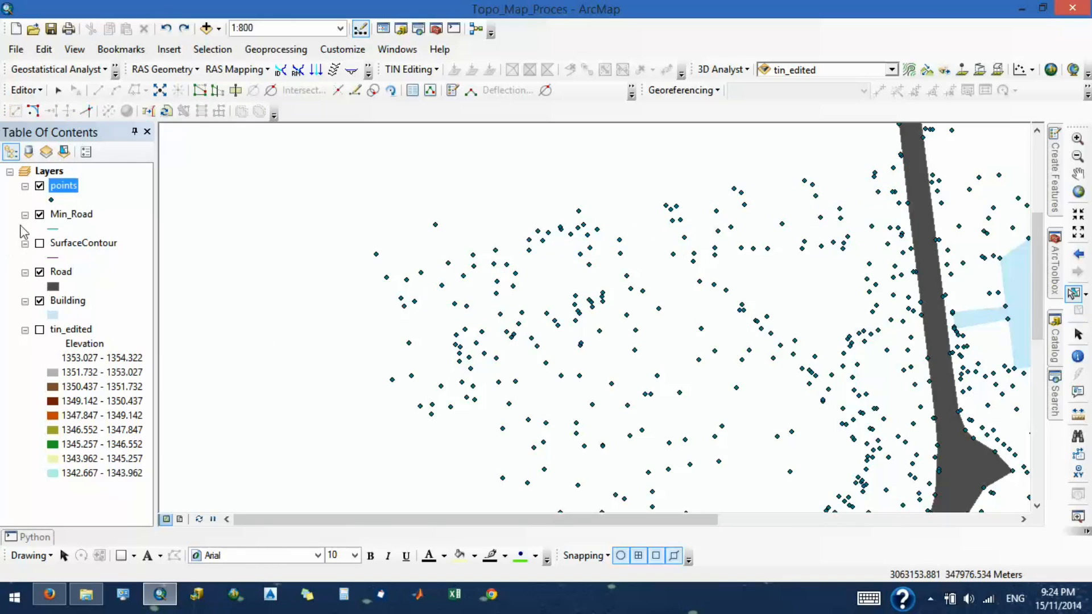
- Open the attribute table of the points layer and start a Select By Attributes query
right_click(73, 192)
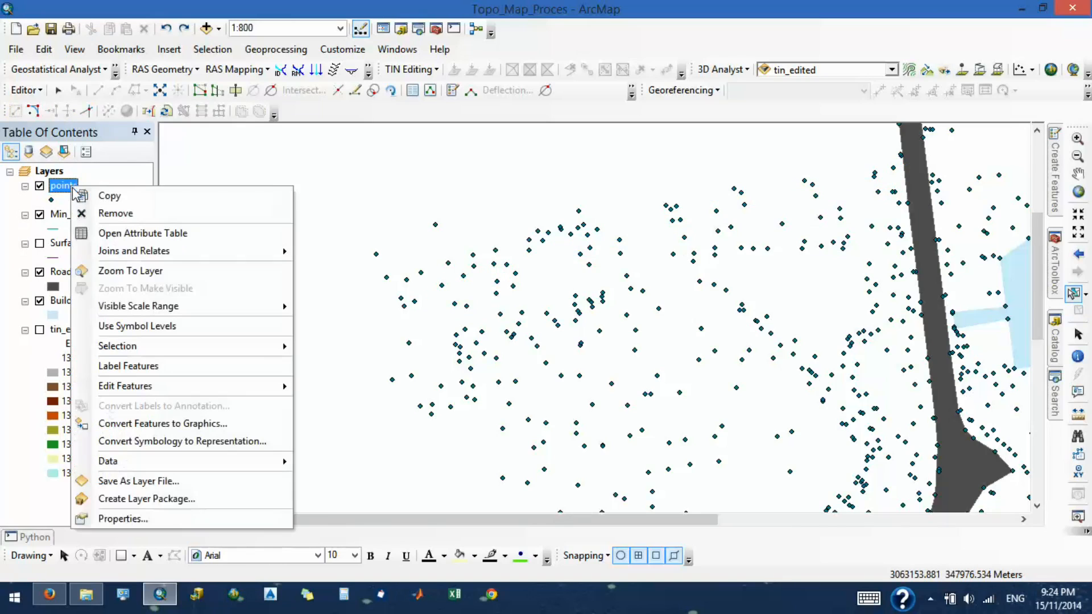
left_click(121, 234)
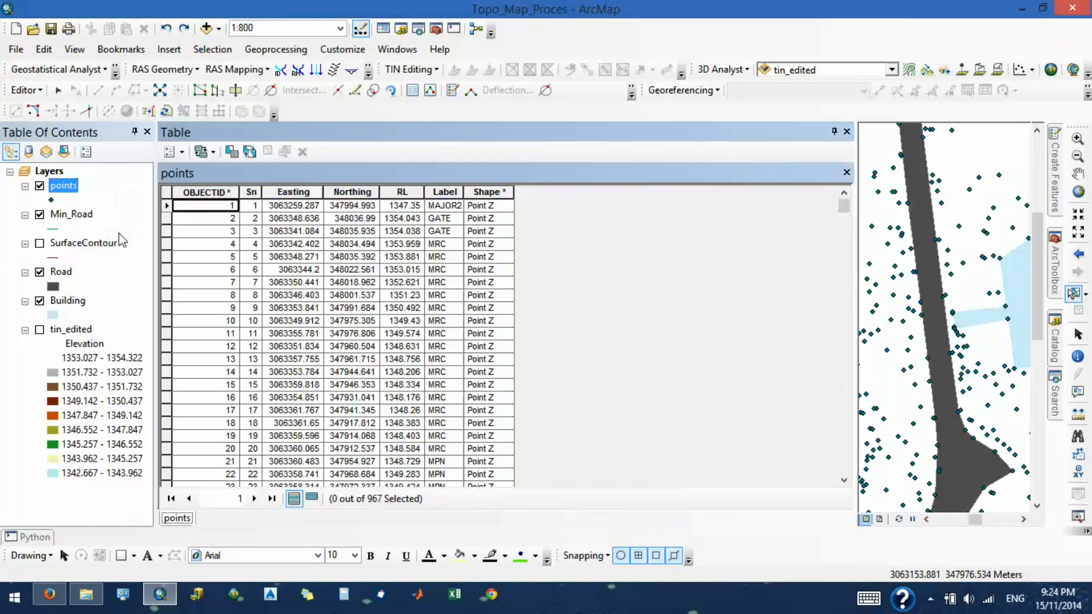
left_click(453, 191)
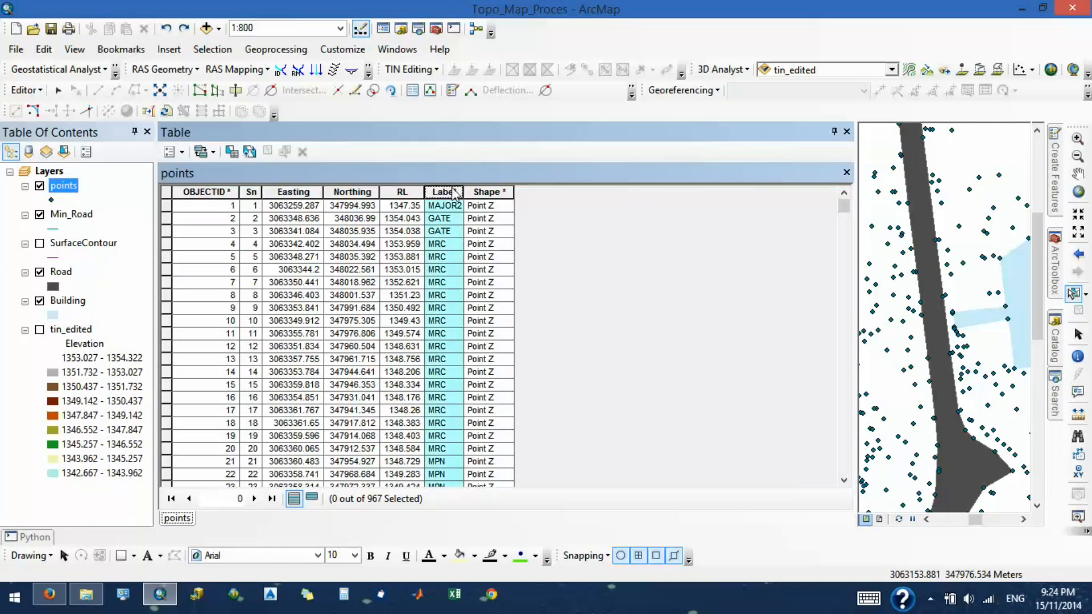
left_click(182, 152)
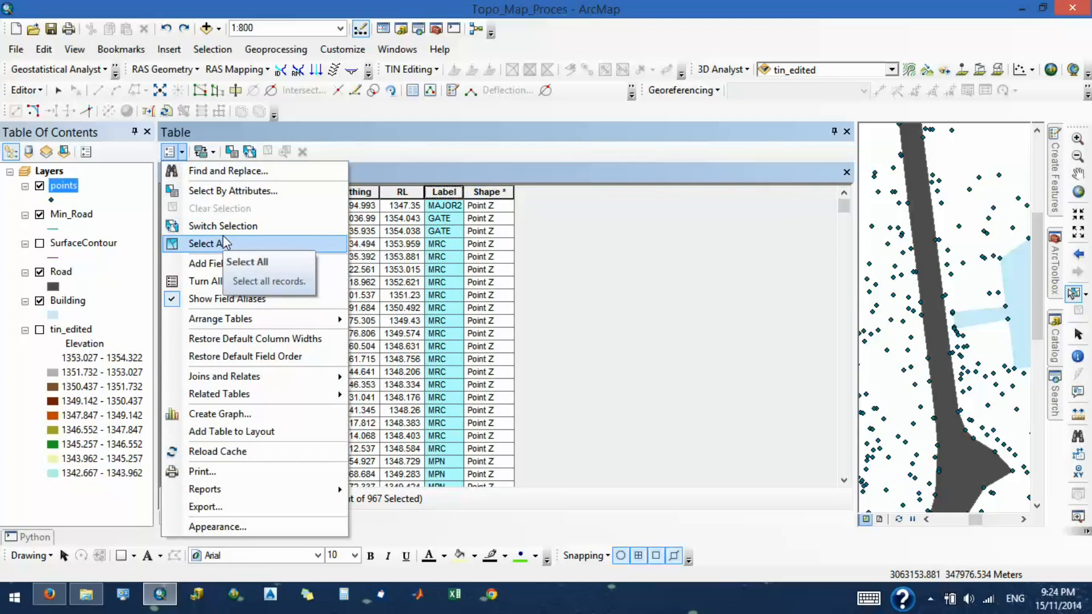
left_click(235, 191)
- Build the clause "Label" = 'SRC' using the field's unique values and apply it to select the minor road's survey points
left_click(30, 134)
scroll(30, 143, "down", 1)
double_click(32, 148)
left_click(23, 172)
left_click(151, 265)
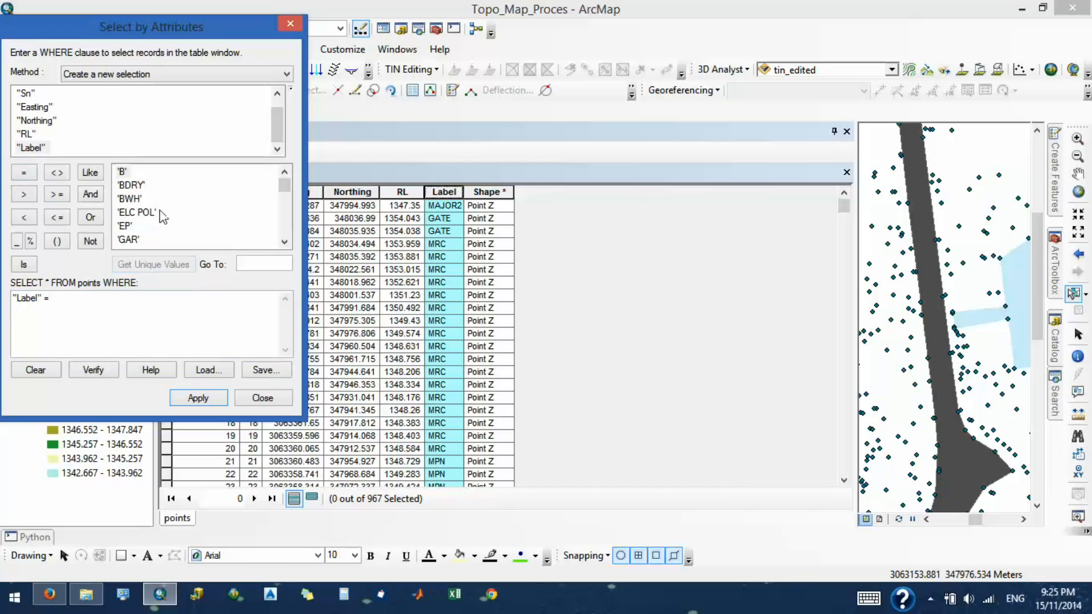
scroll(125, 222, "down", 5)
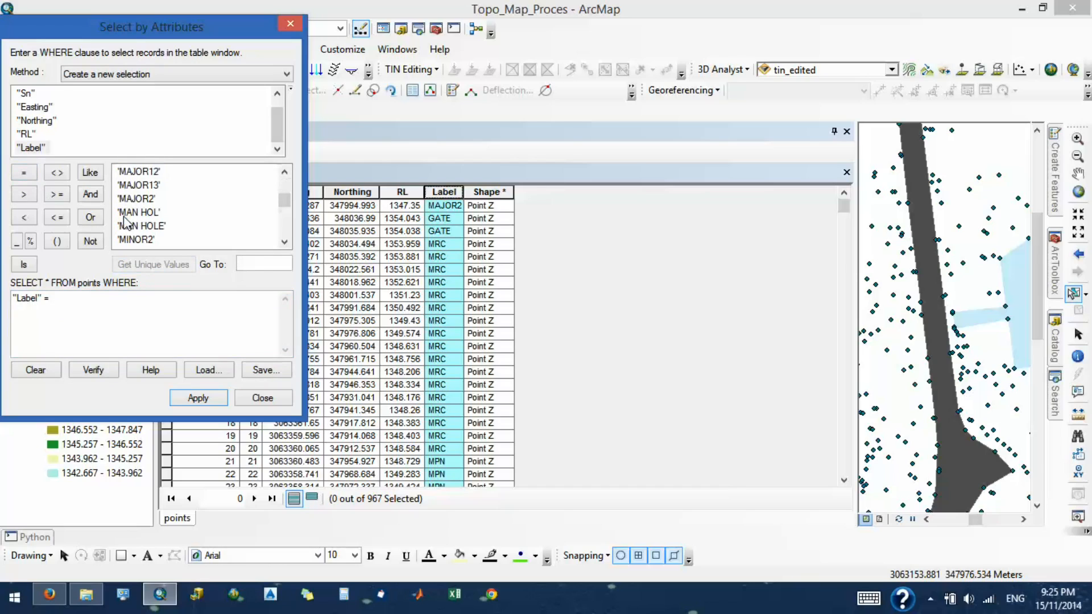
scroll(127, 223, "down", 3)
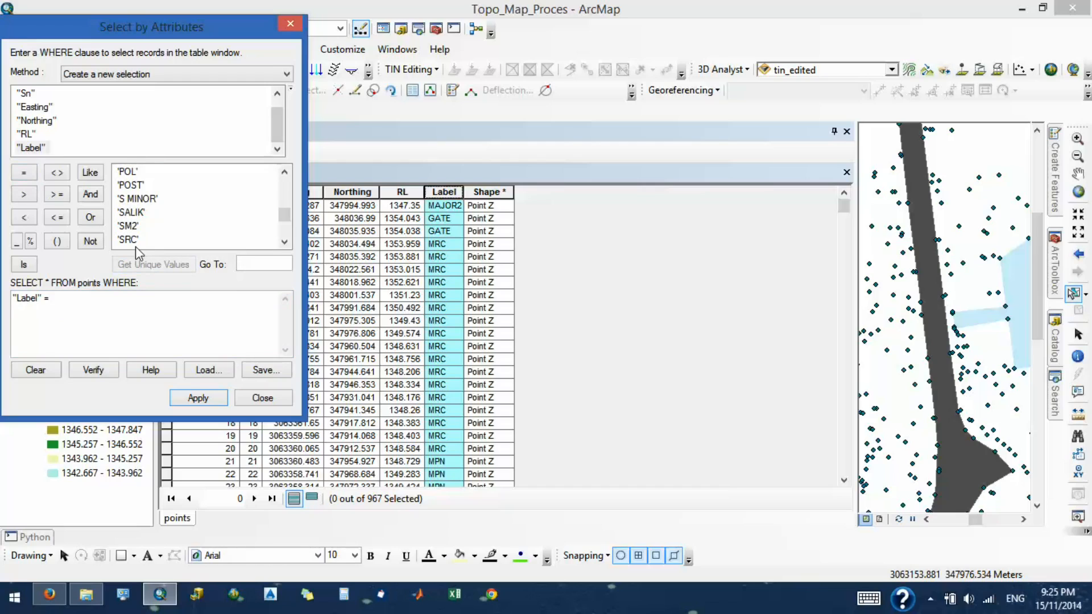
double_click(128, 239)
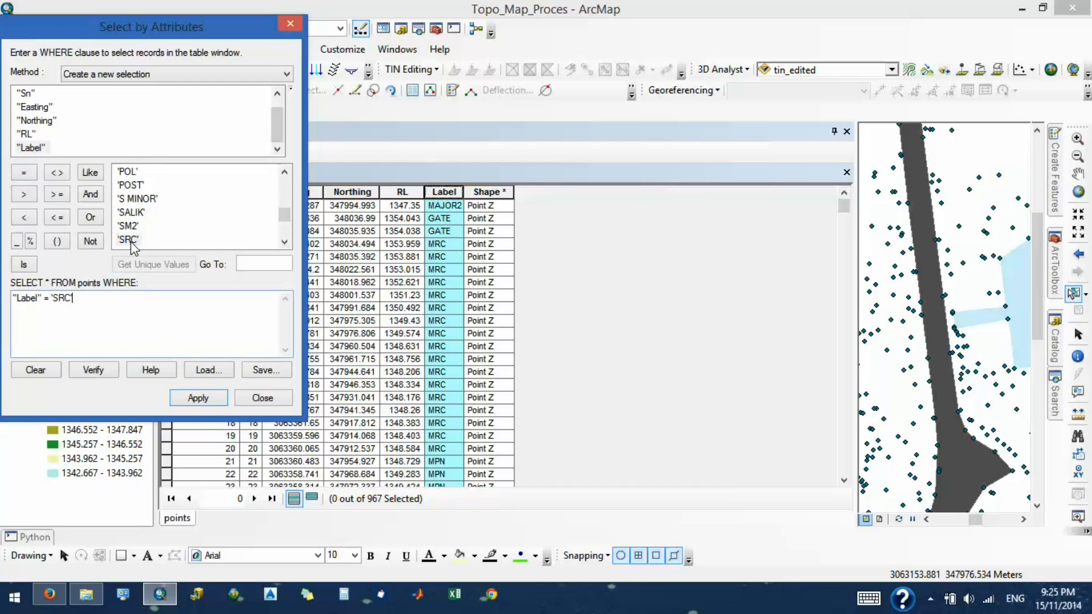
left_click(193, 400)
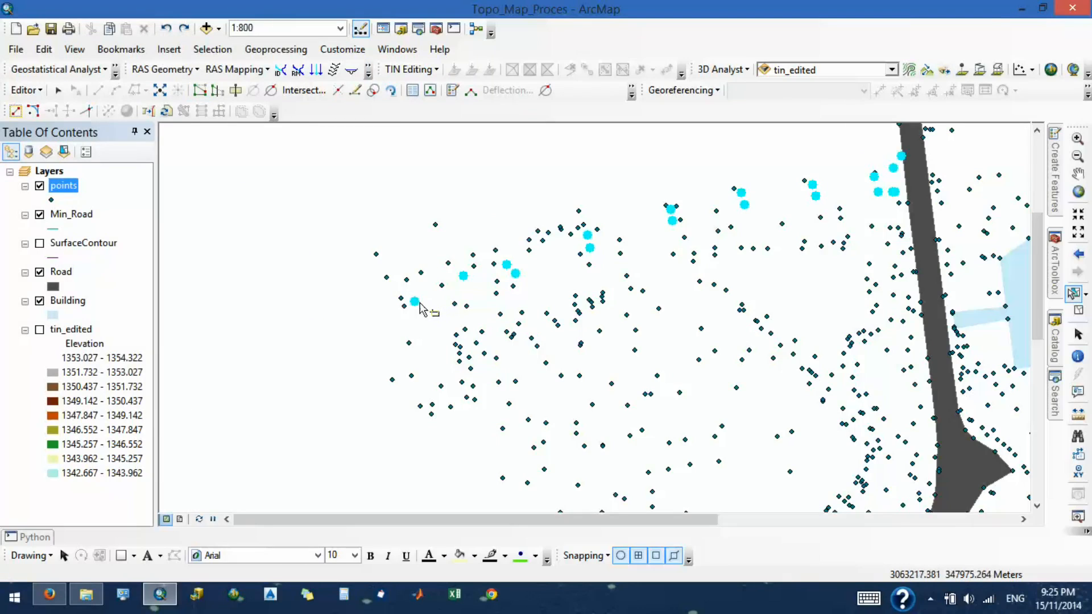
- Draw only the minor road's northern edge as a Min_Road line, snapping to the northern highlighted points from the westernmost one to the existing road
left_click(57, 90)
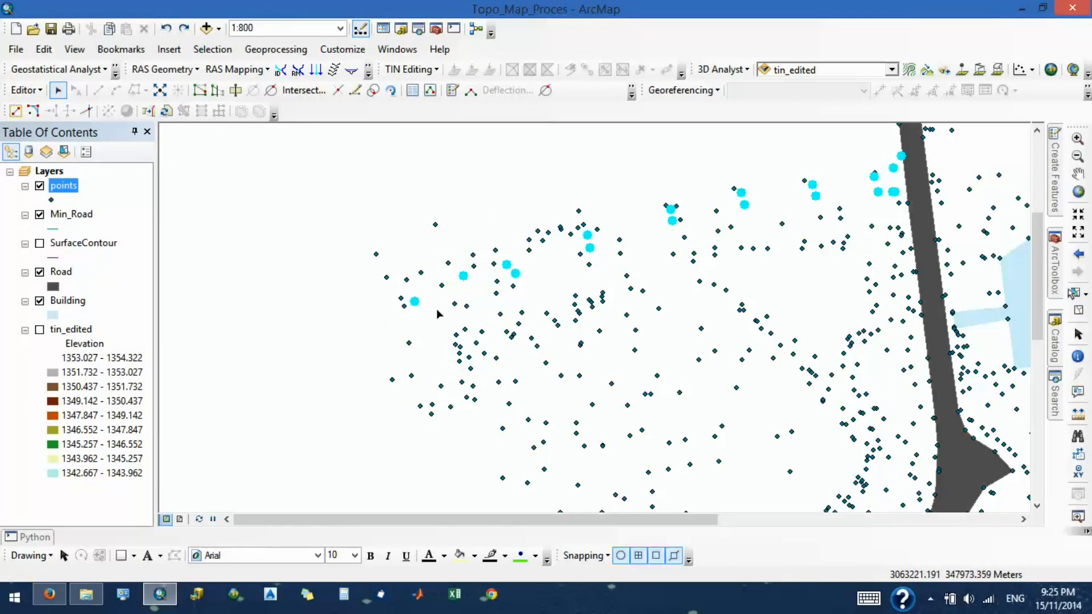
left_click(1055, 188)
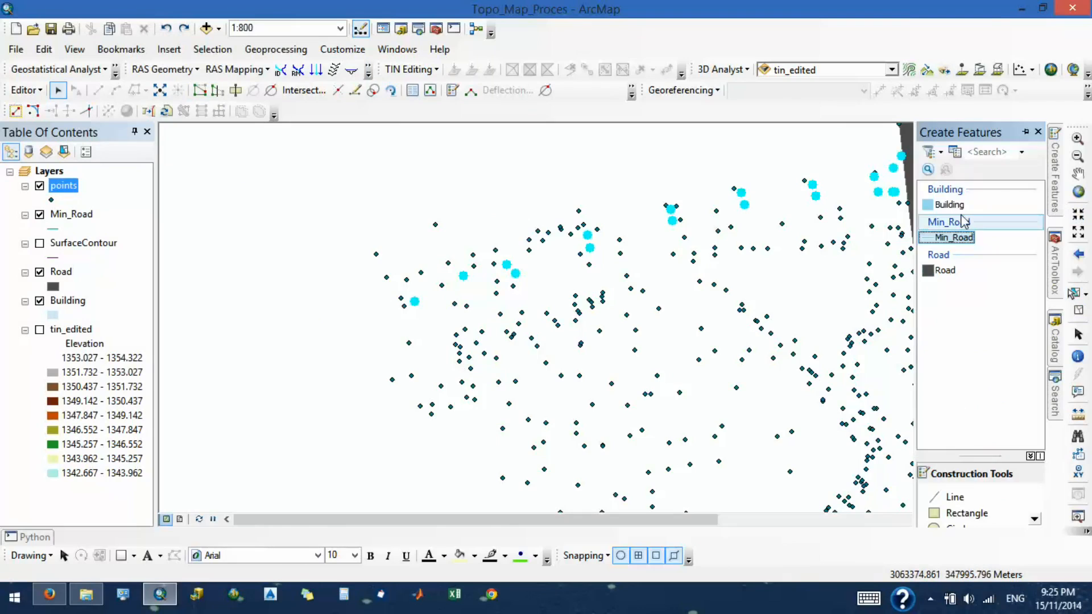
left_click(954, 237)
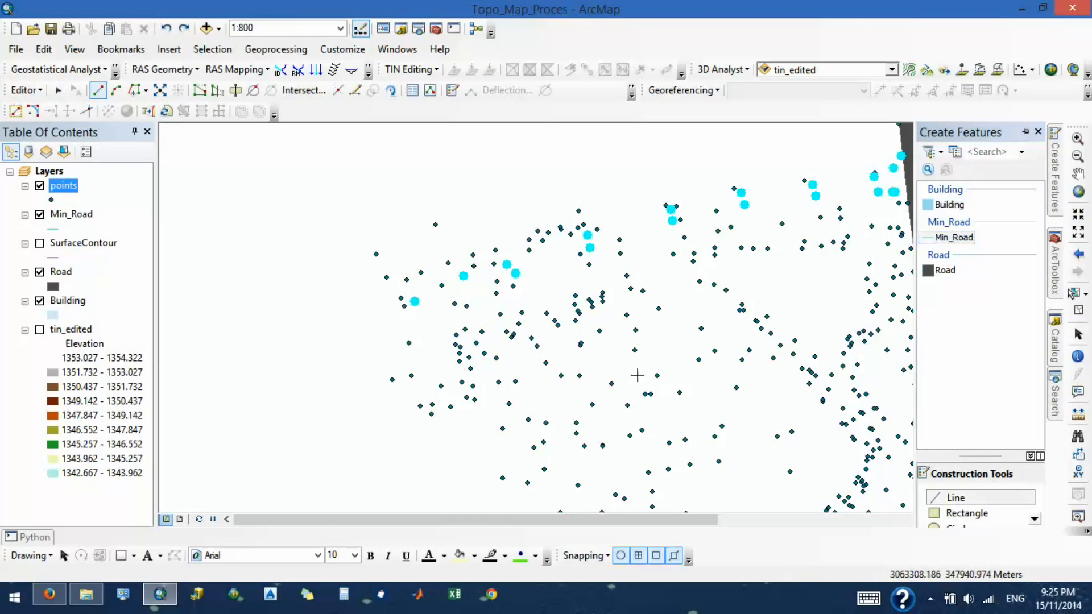
left_click(414, 301)
left_click(464, 275)
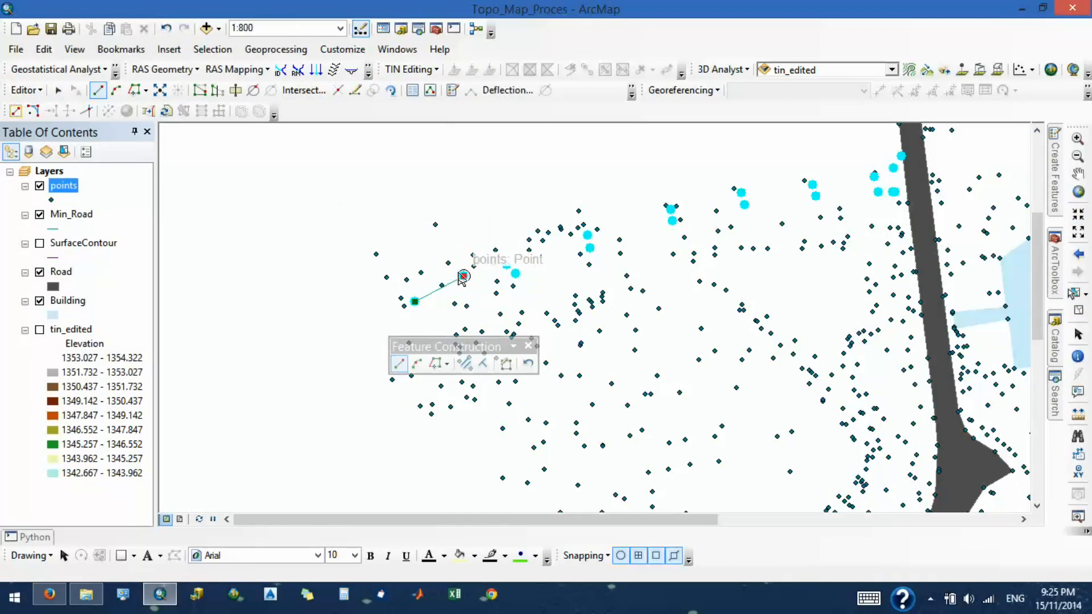
left_click(507, 265)
left_click(588, 235)
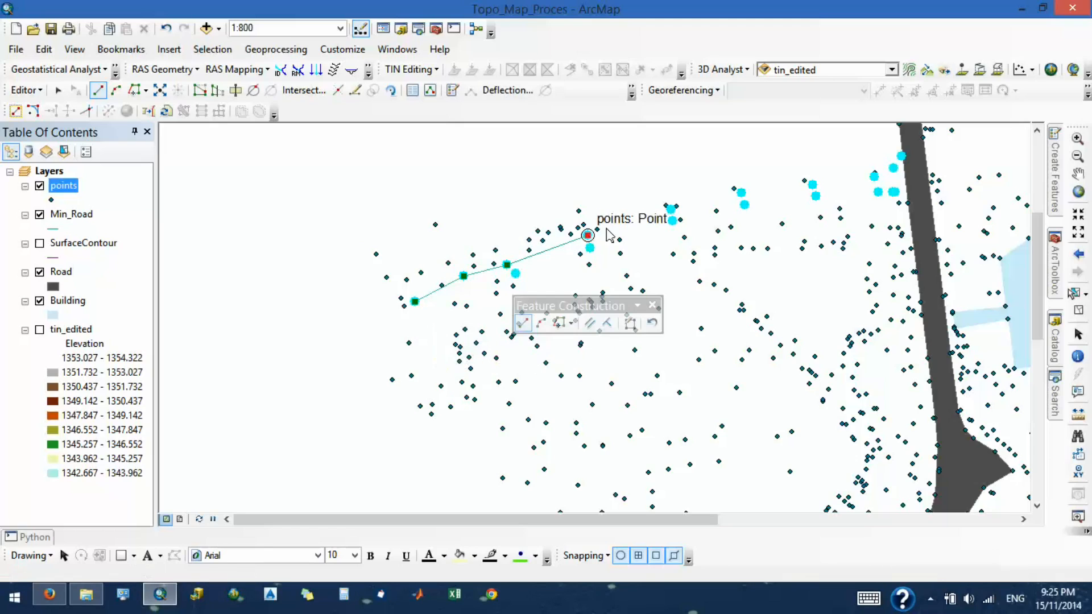
left_click(673, 210)
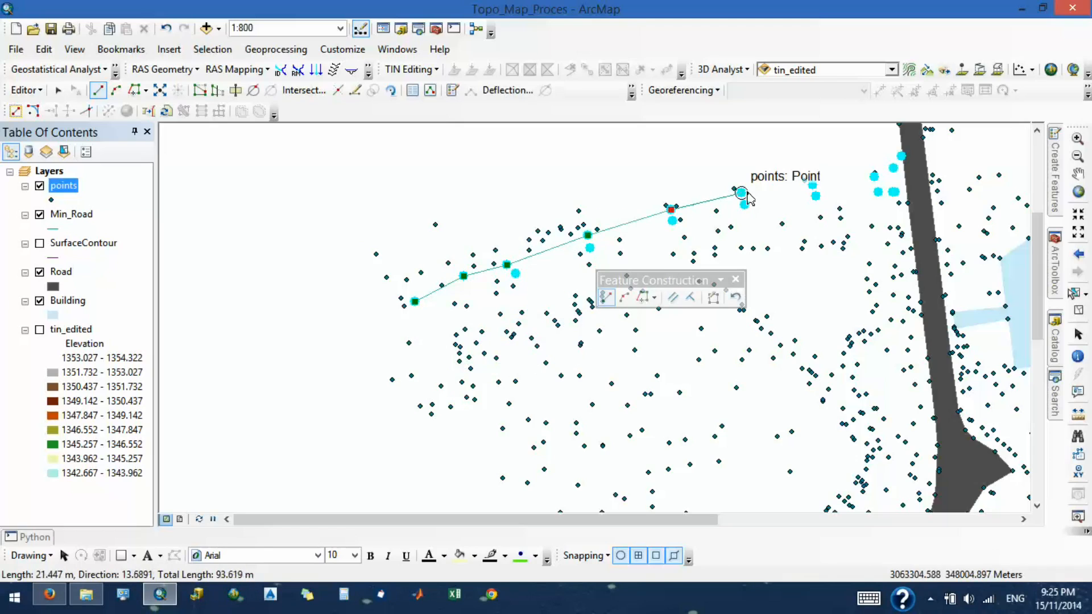
left_click(742, 193)
left_click(813, 185)
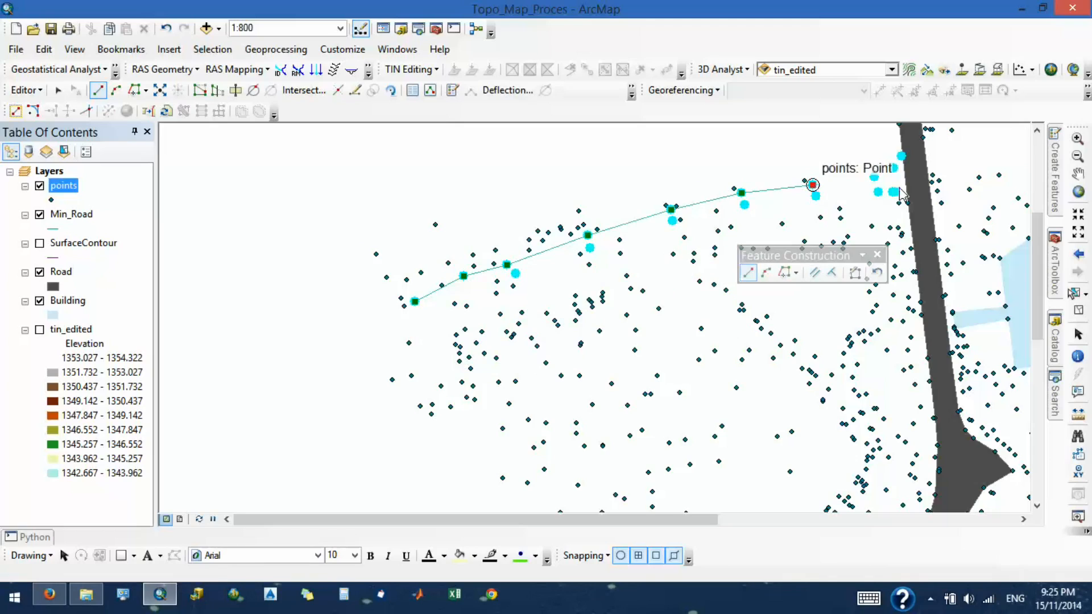
left_click(875, 177)
left_click(894, 168)
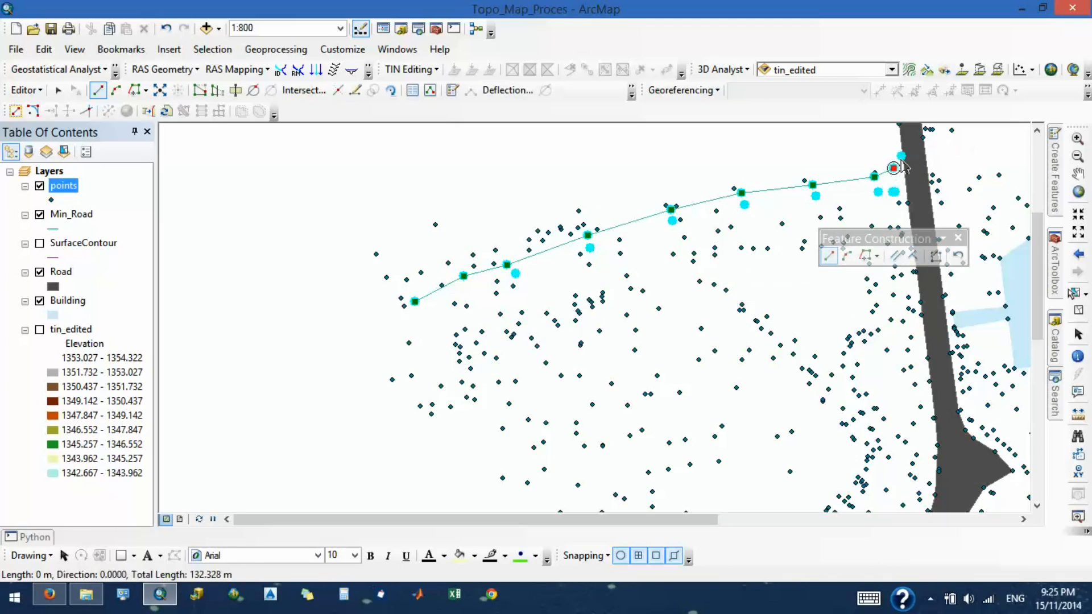
double_click(901, 157)
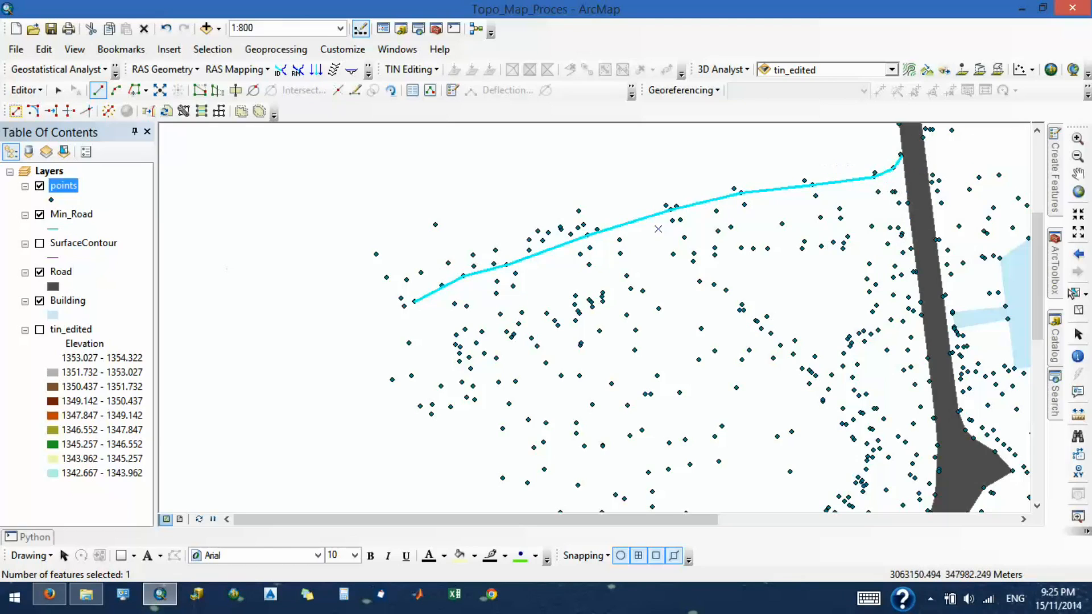
- Reopen the points layer's attribute table and start another Select By Attributes query
right_click(63, 188)
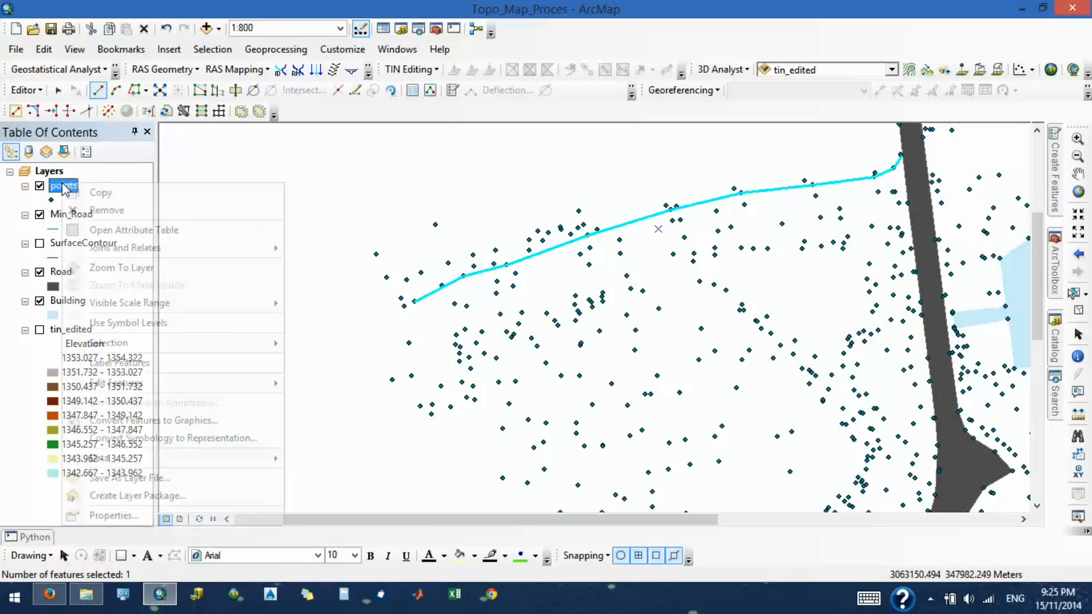
left_click(108, 231)
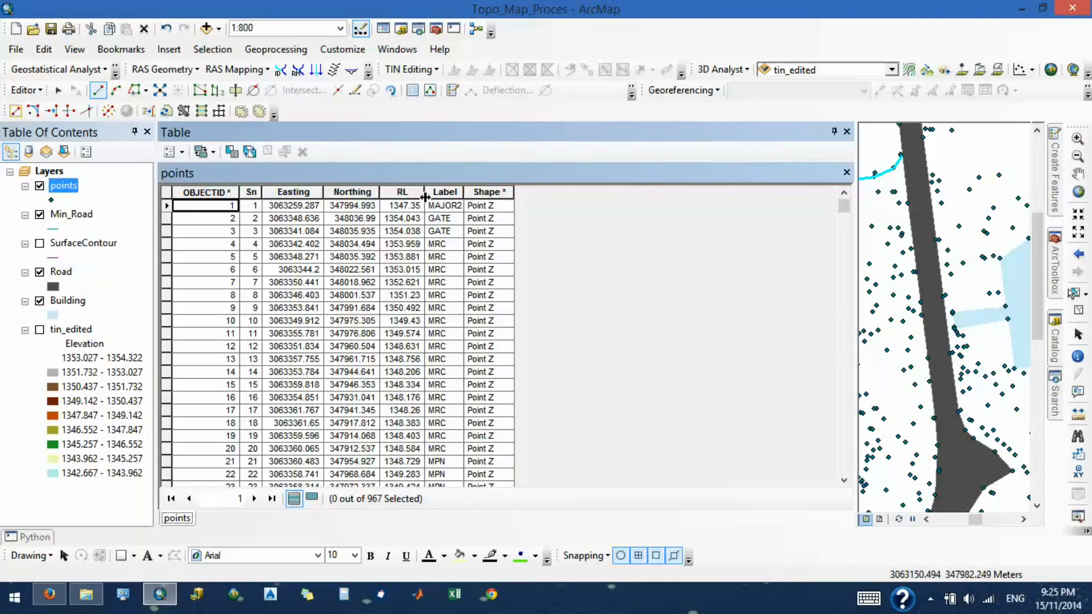
left_click(452, 192)
left_click(181, 152)
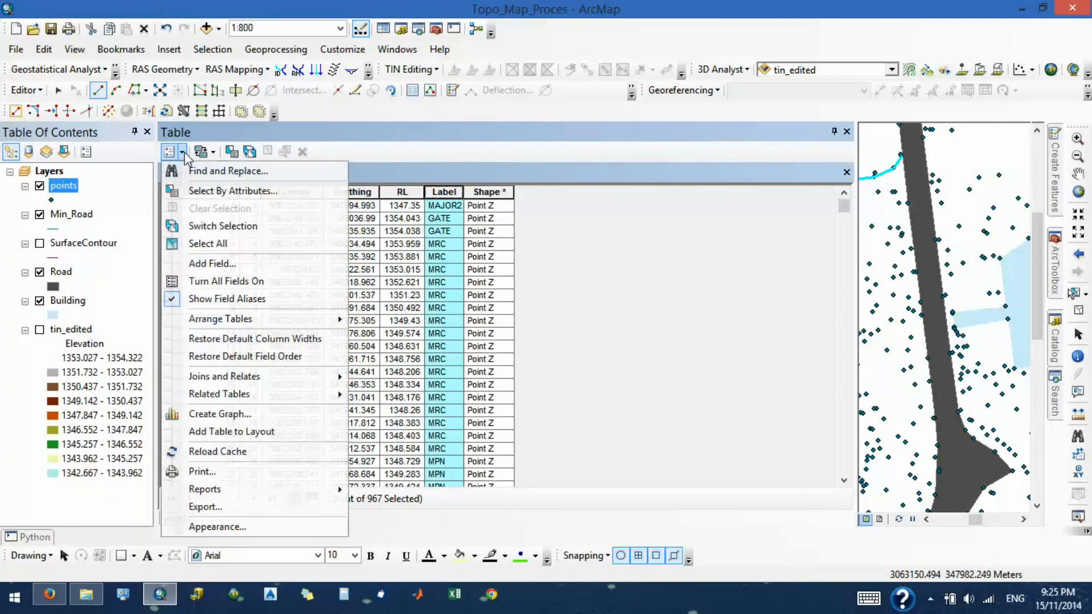
left_click(239, 192)
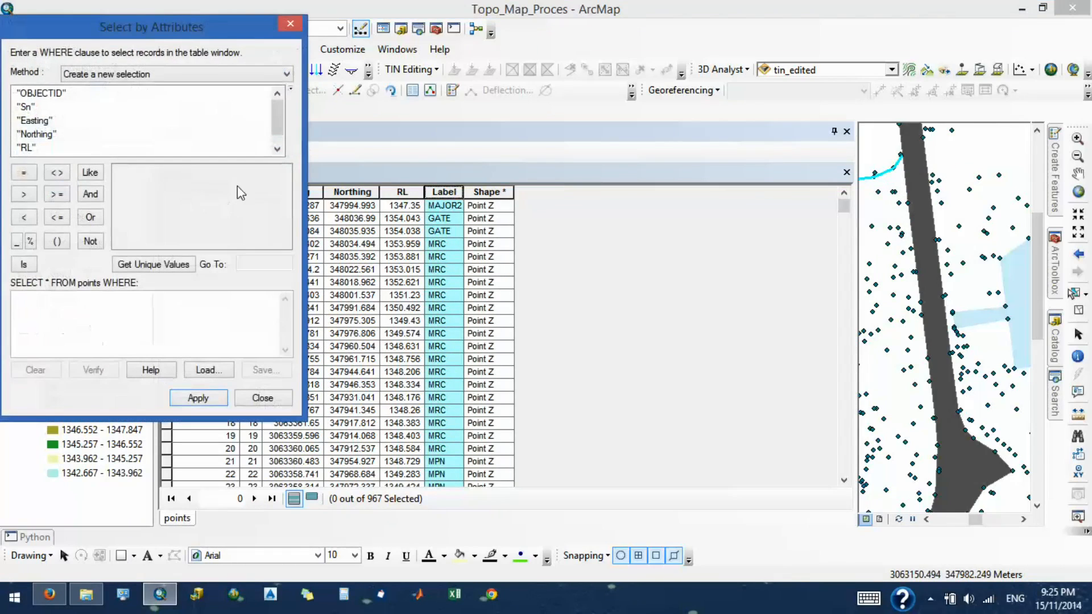
- Reselect the minor road's survey points by building and applying the clause "Label" = 'SRC'
left_click(36, 135)
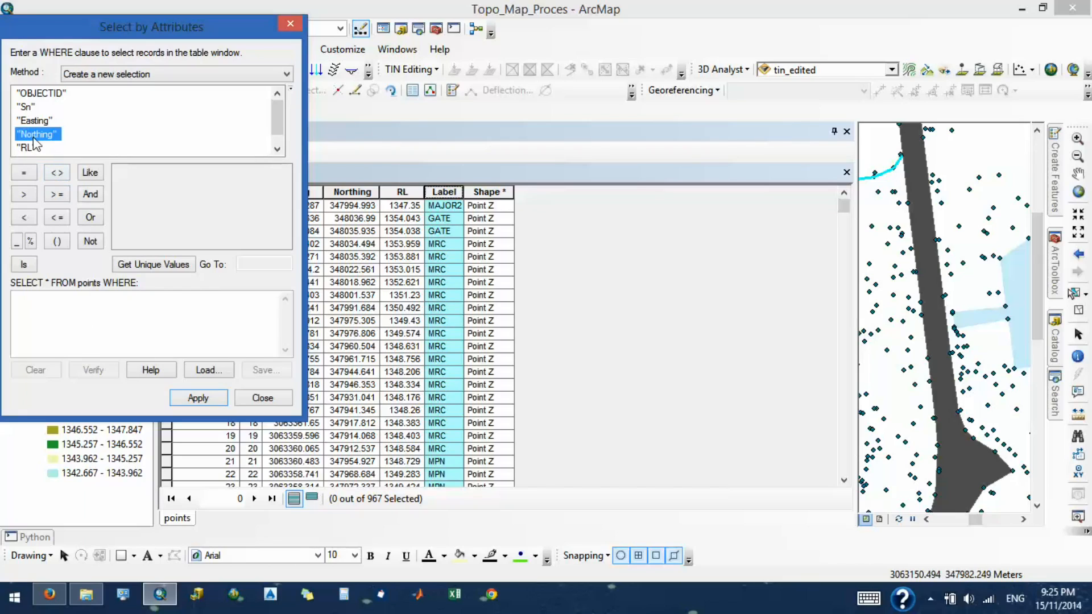
scroll(35, 142, "down", 1)
double_click(38, 149)
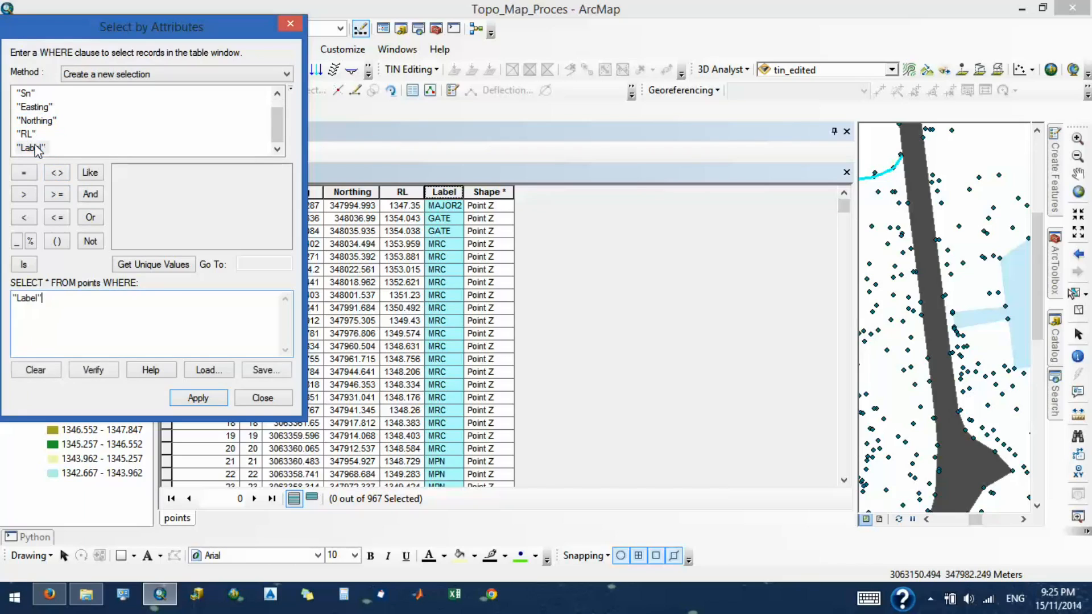
left_click(153, 266)
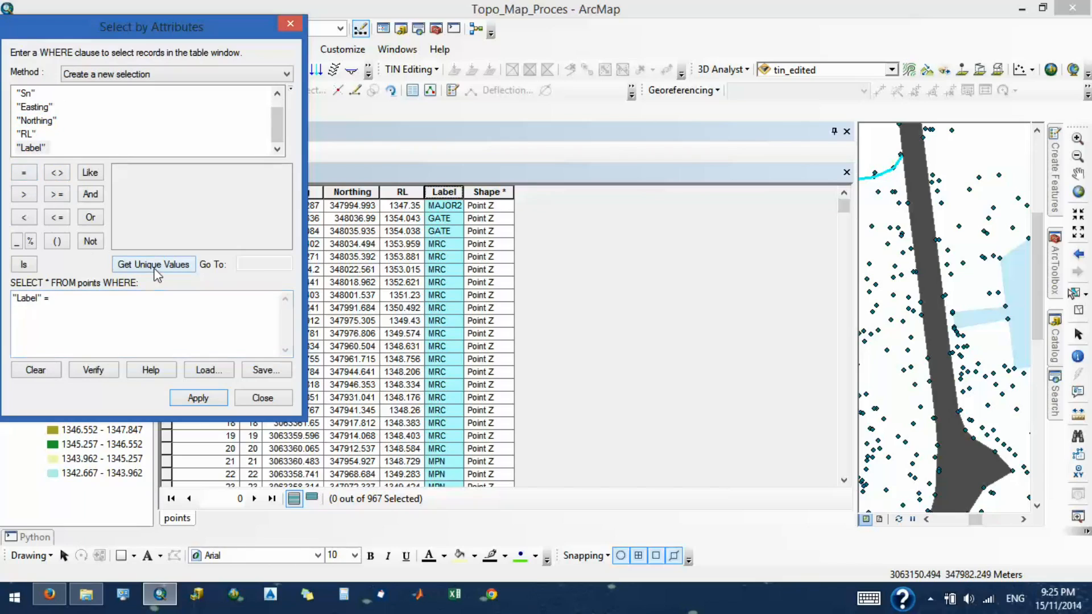
scroll(132, 224, "down", 8)
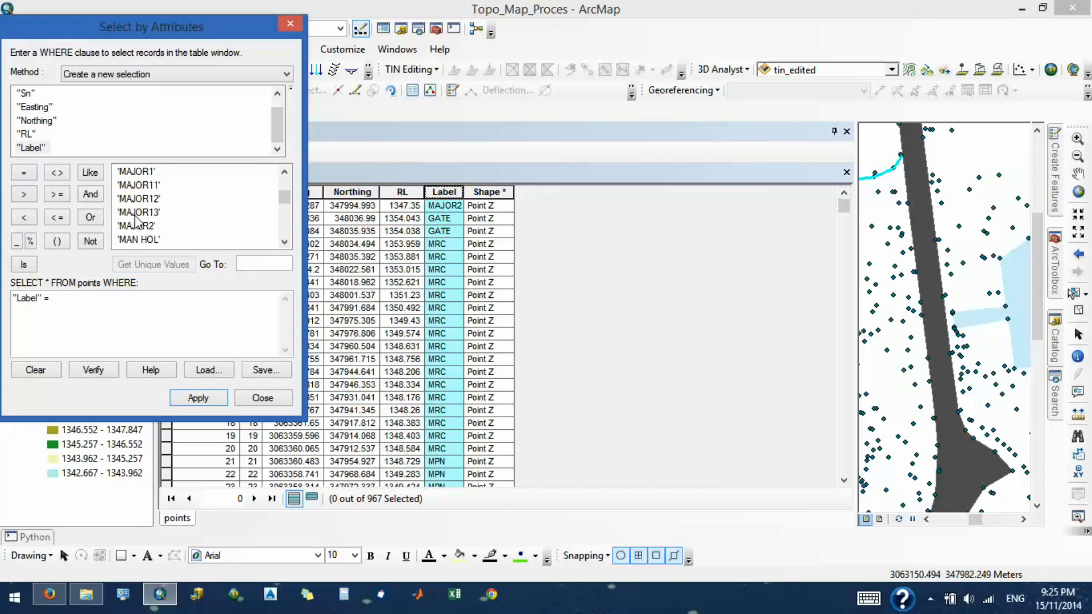
scroll(137, 224, "down", 1)
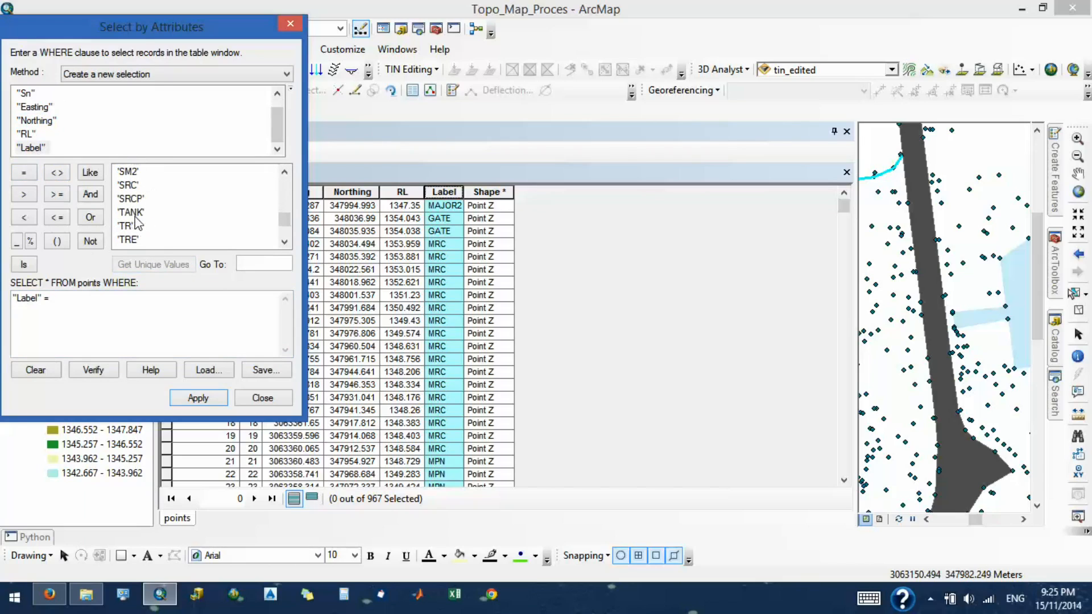
double_click(127, 186)
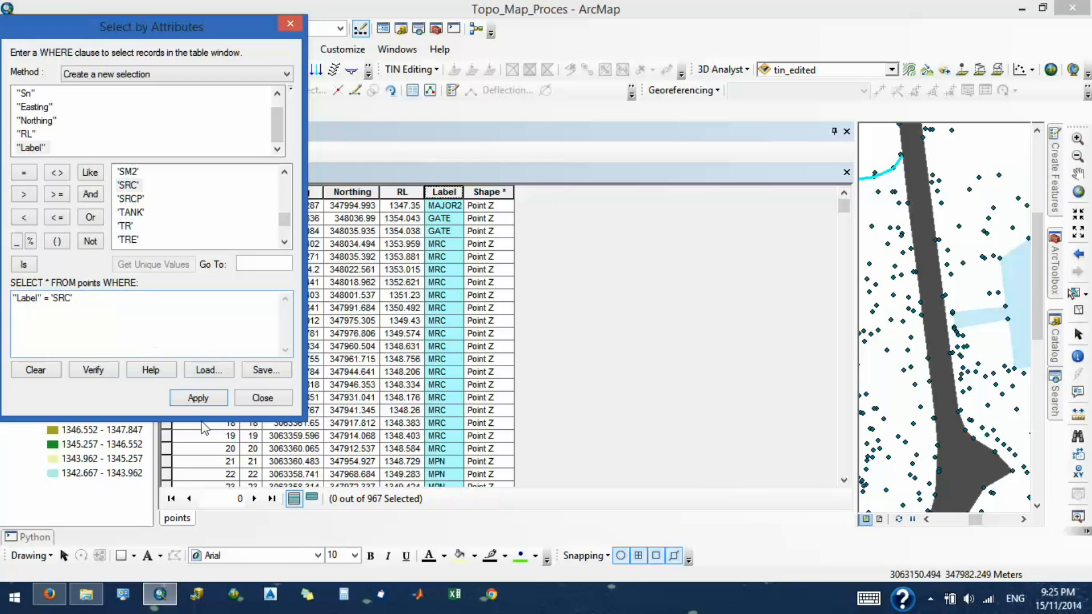
left_click(197, 400)
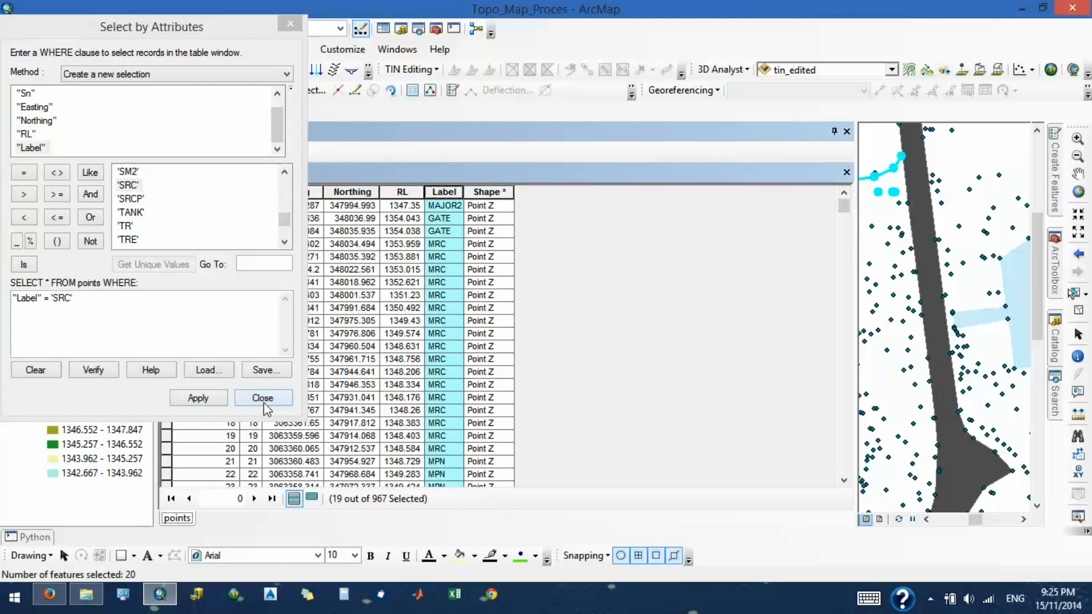
- Draw the minor road's southern edge as a Min_Road line about 130 m long, following the southern highlighted points from the existing road to the western end
left_click(262, 398)
left_click(845, 132)
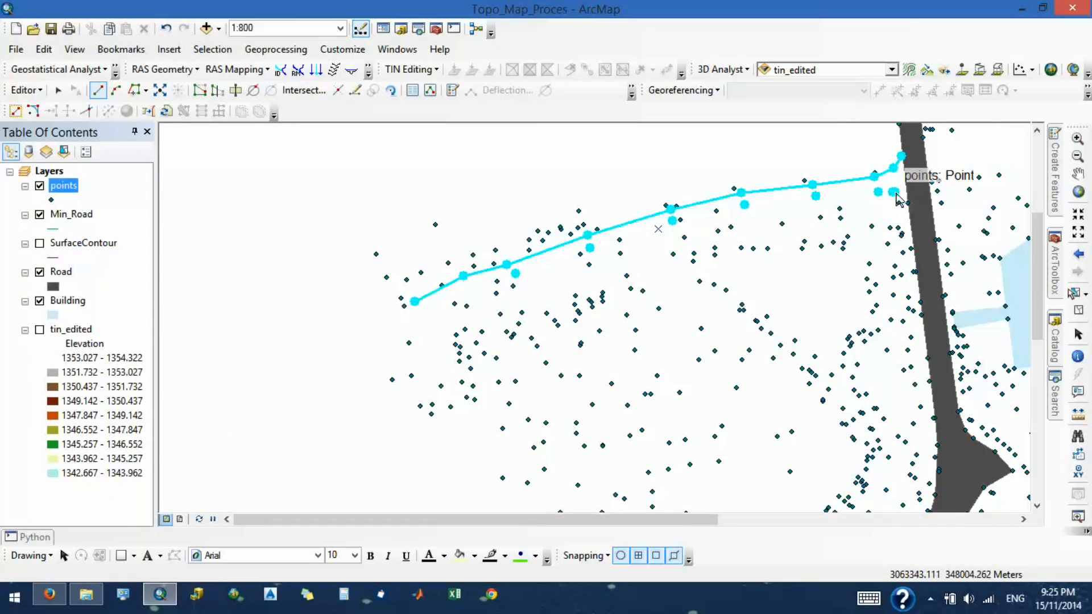
left_click(894, 193)
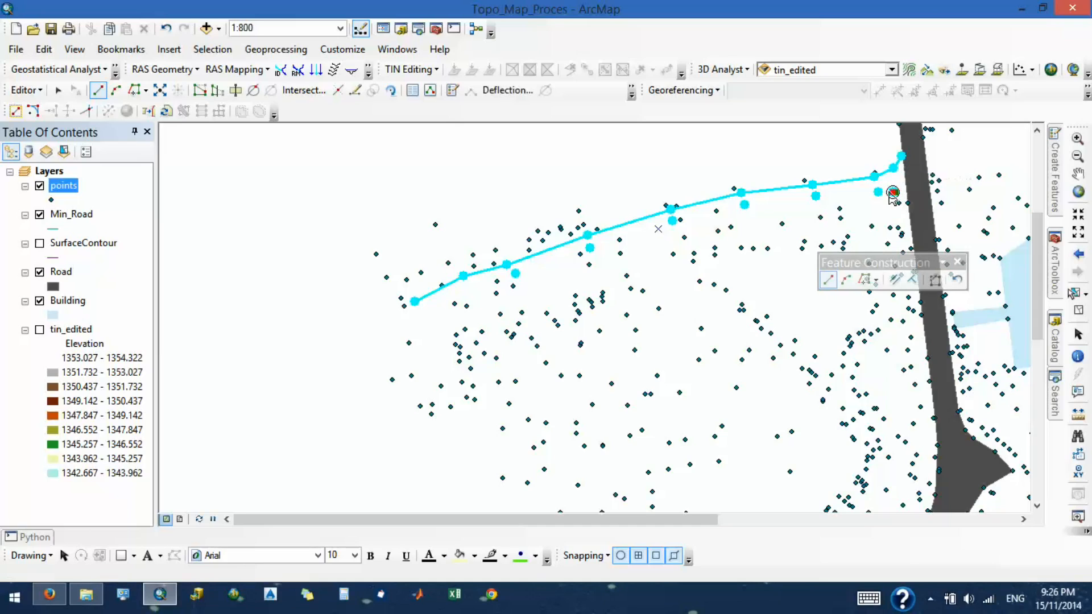
left_click(879, 192)
left_click(817, 196)
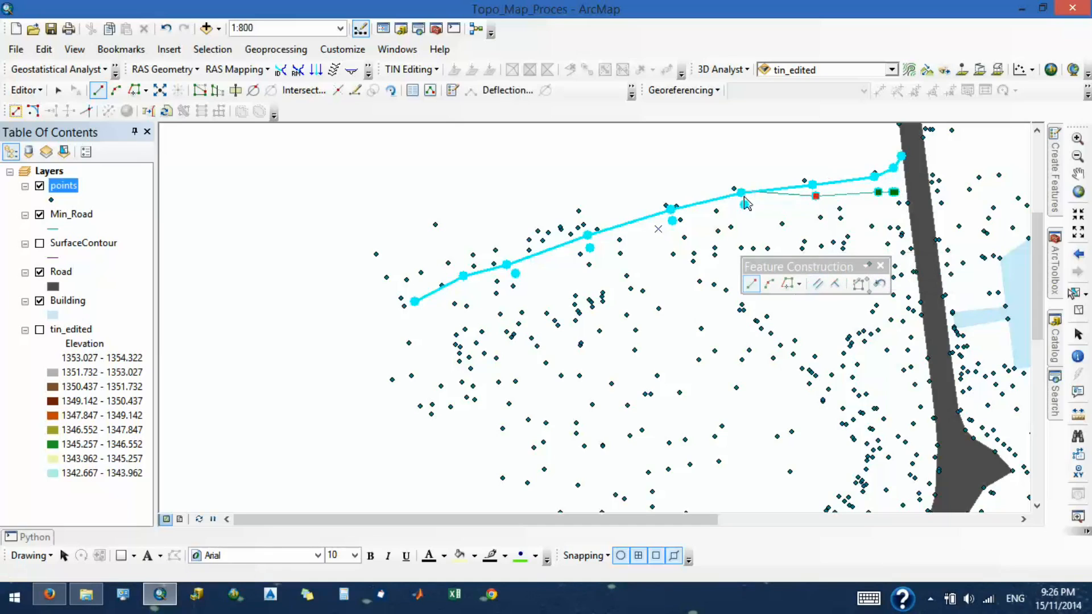
left_click(745, 205)
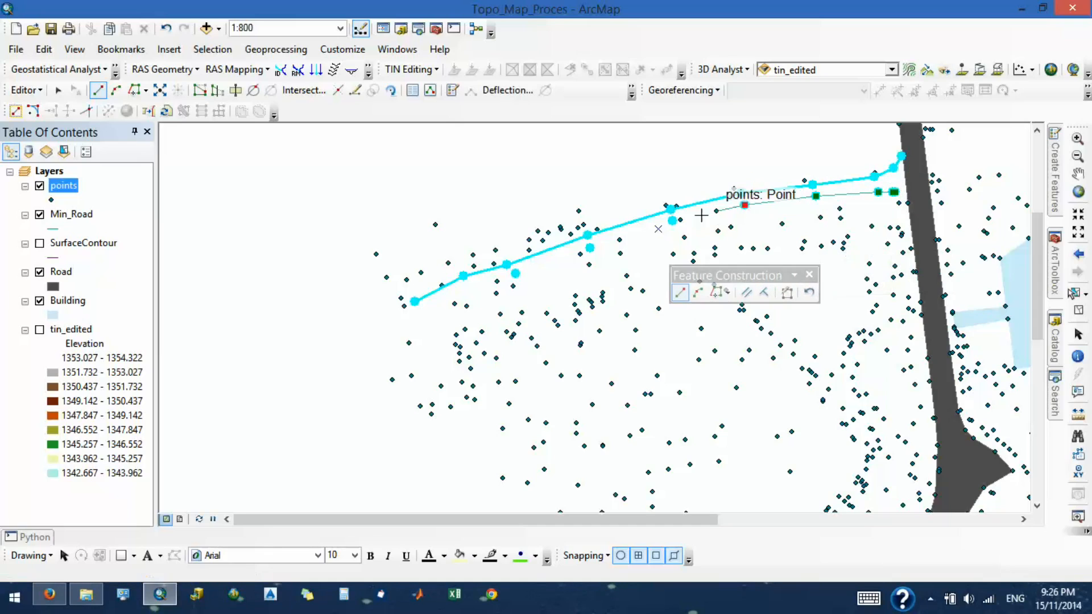
left_click(673, 220)
left_click(590, 248)
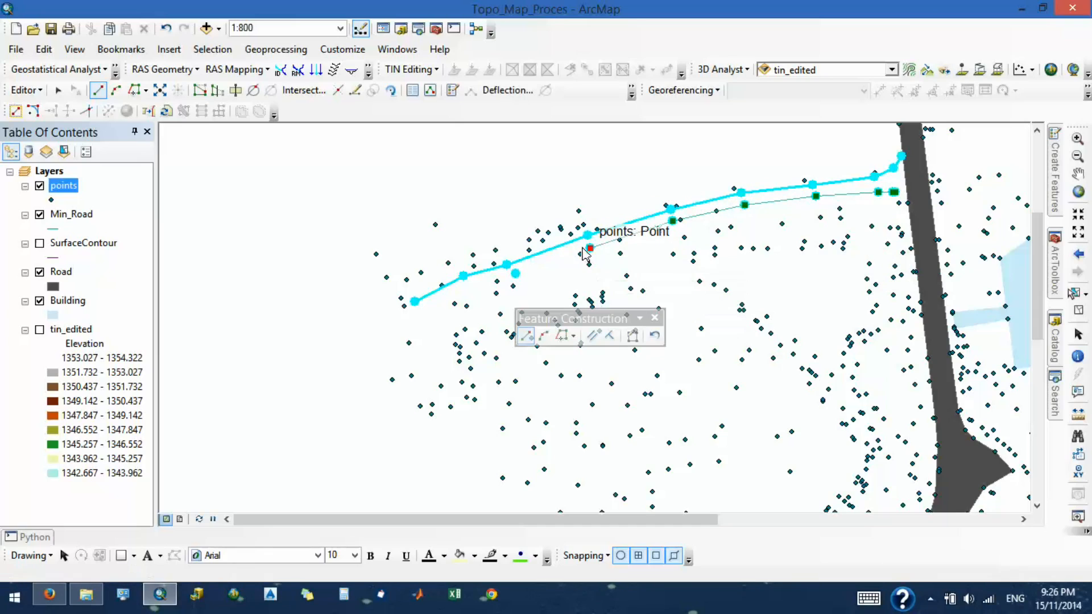
left_click(516, 274)
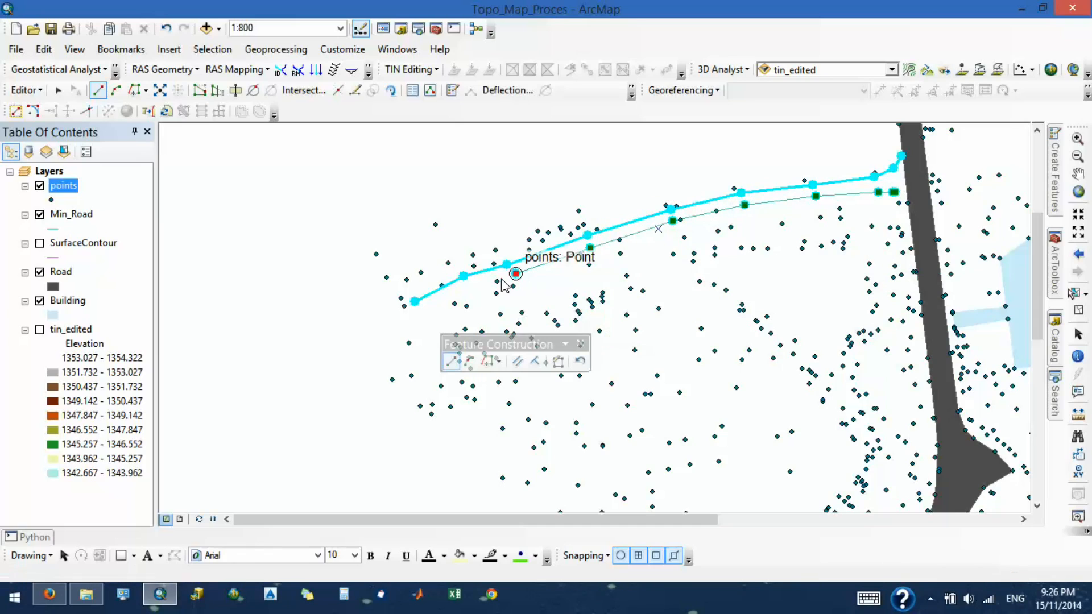
double_click(419, 312)
left_click(273, 262)
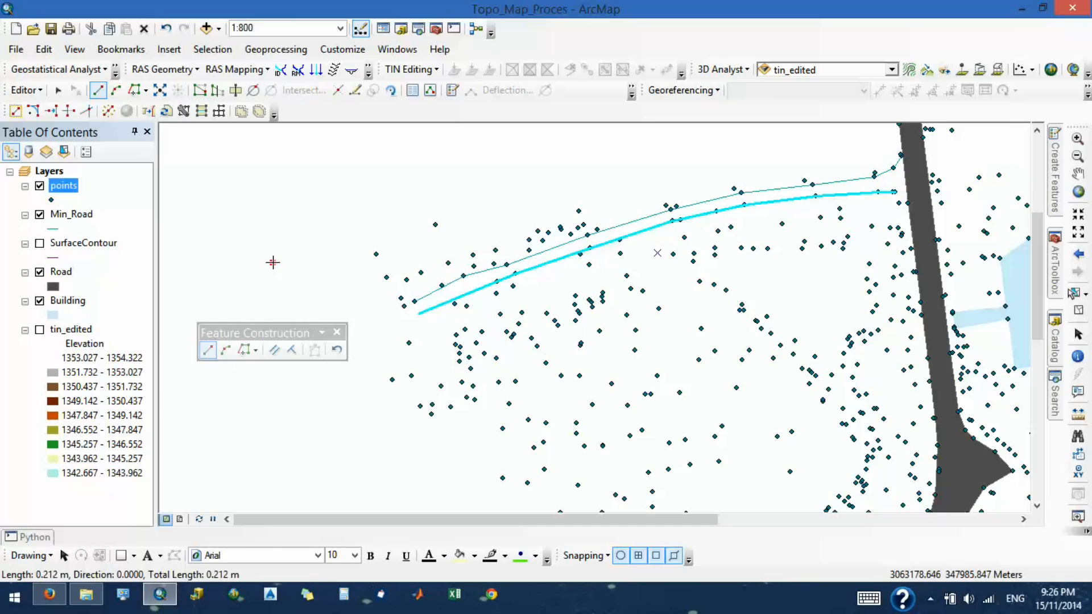
key("ctrl+z")
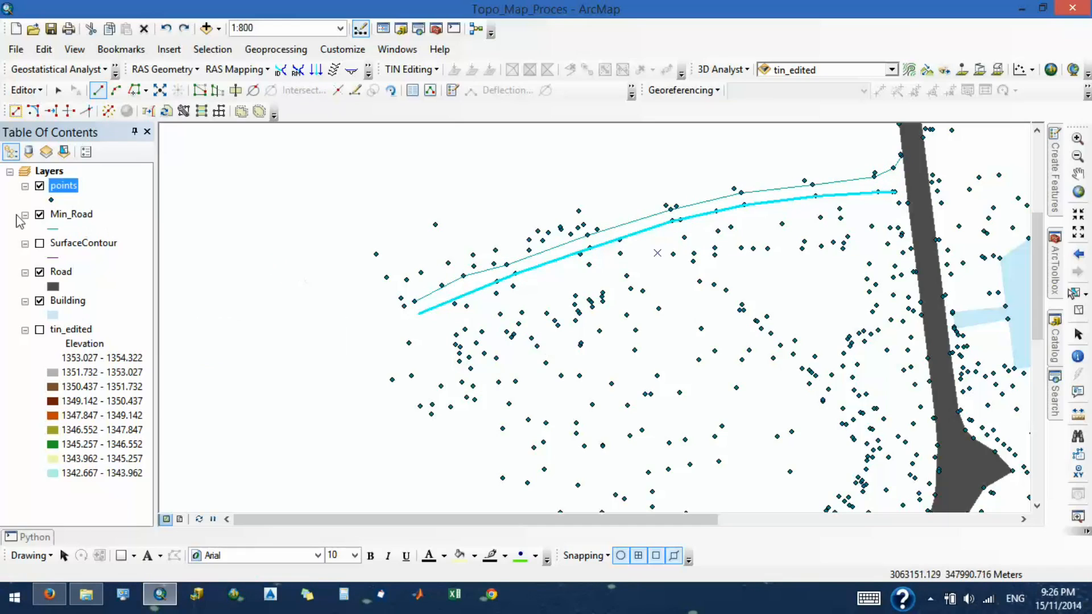
- Stop the edit session and save the edits made to the minor road lines
left_click(26, 90)
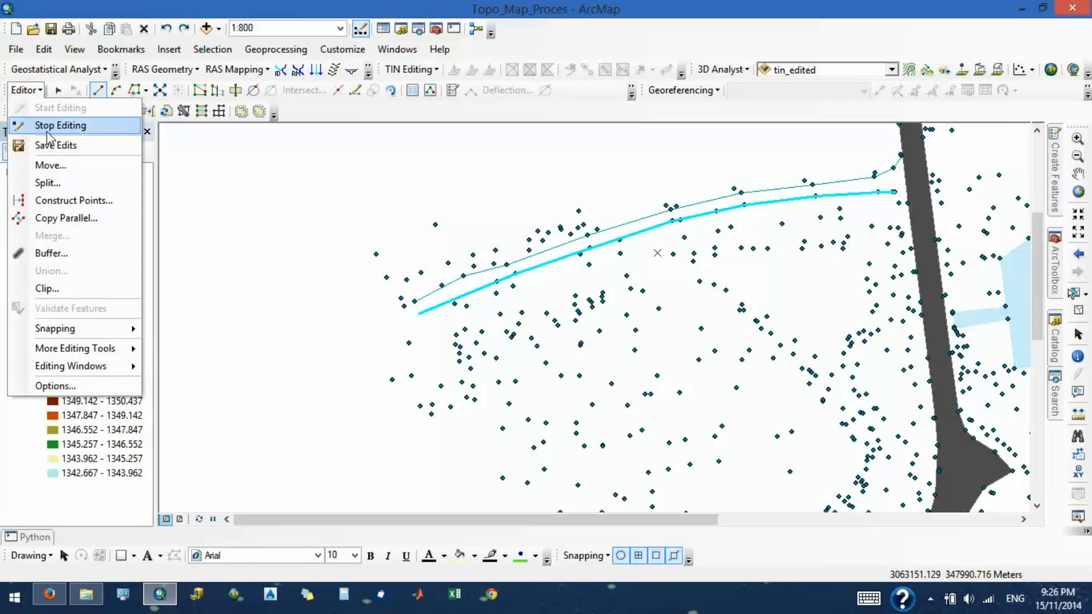
left_click(49, 124)
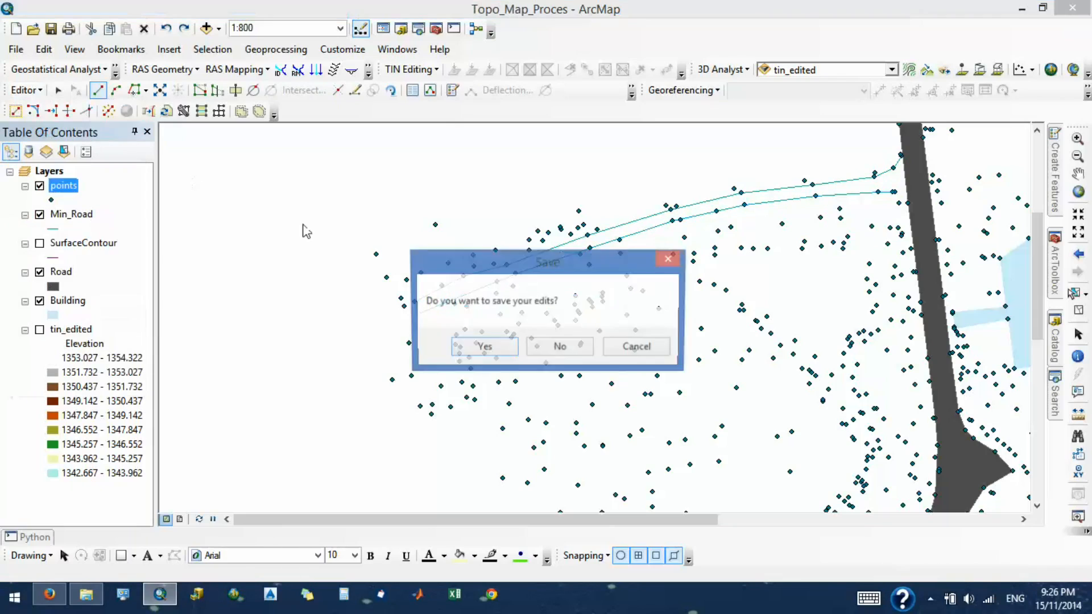
left_click(499, 348)
scroll(302, 317, "down", 4)
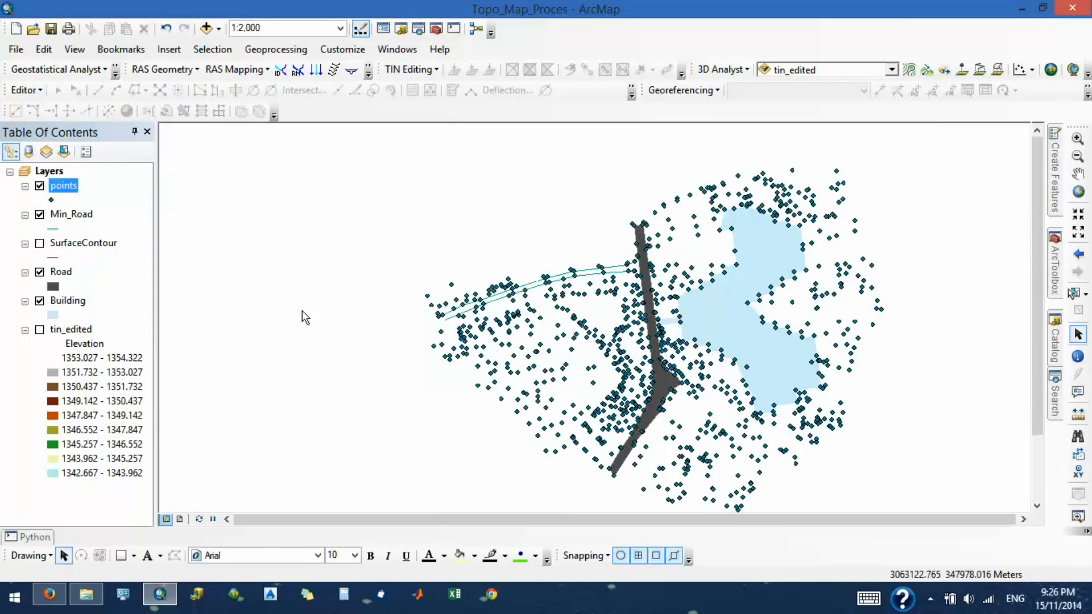
scroll(415, 279, "down", 2)
scroll(475, 234, "up", 2)
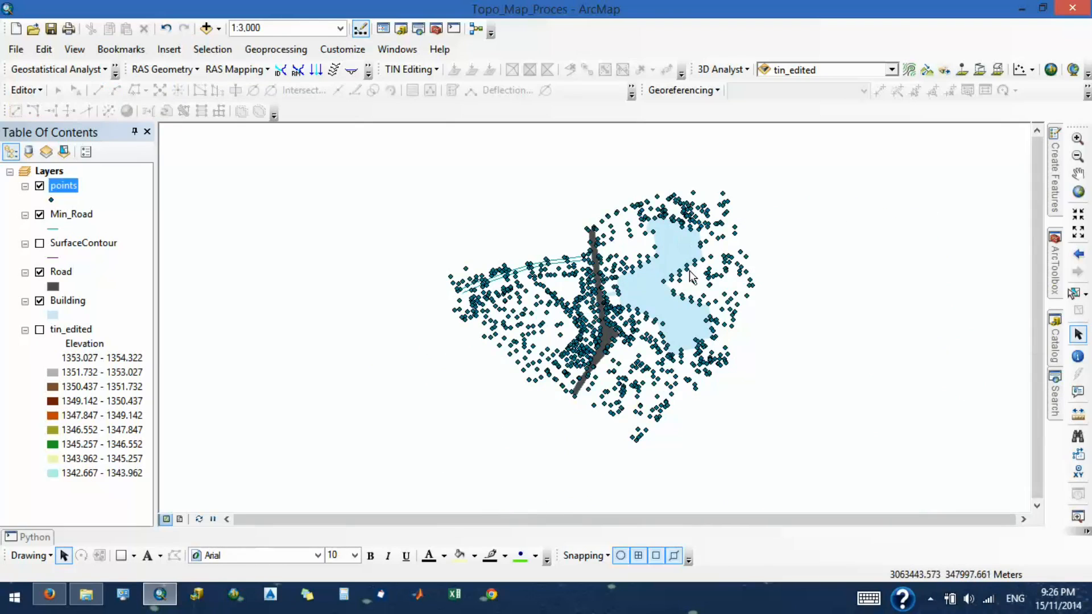
scroll(688, 277, "up", 1)
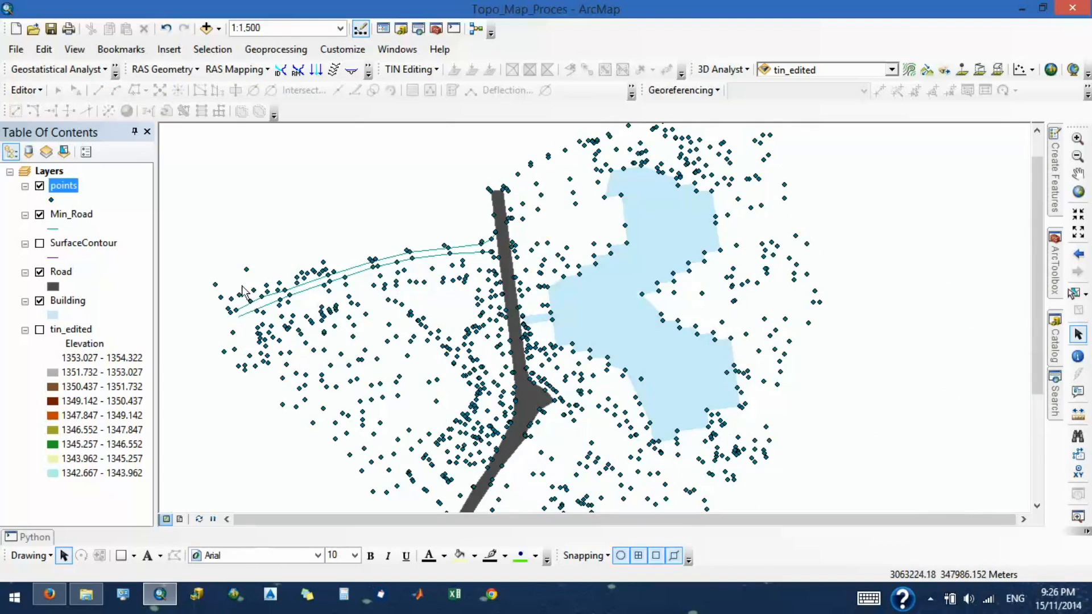
scroll(519, 302, "down", 2)
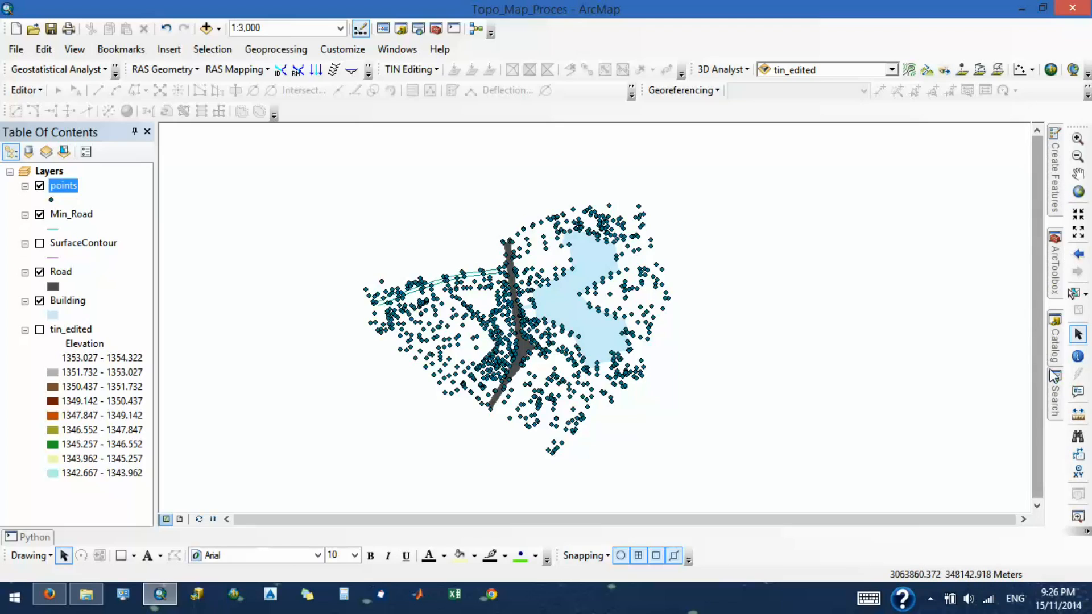
mouse_move(1059, 344)
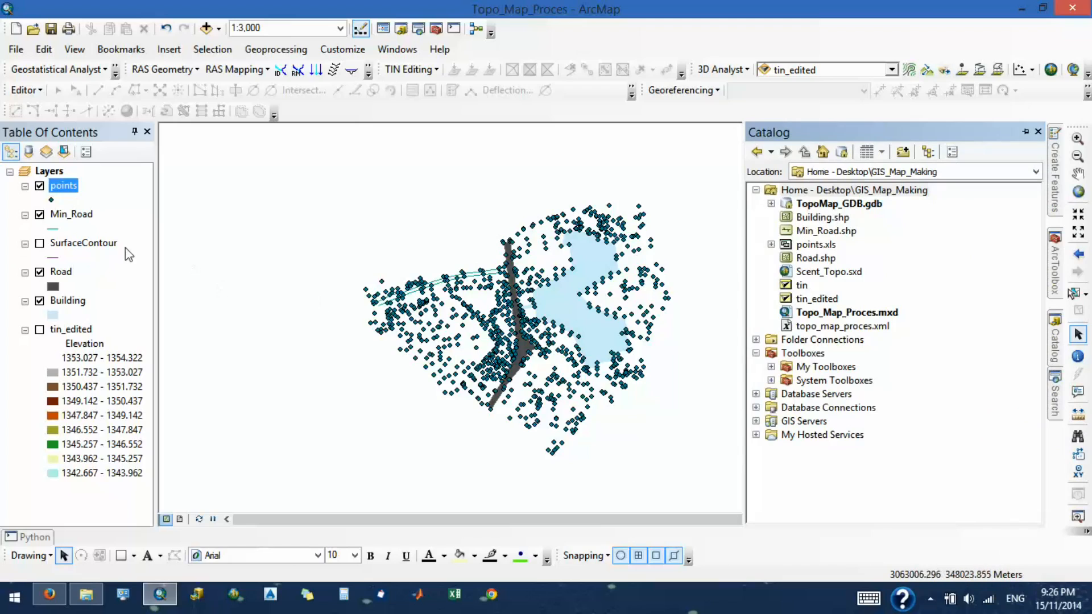
left_click(1027, 132)
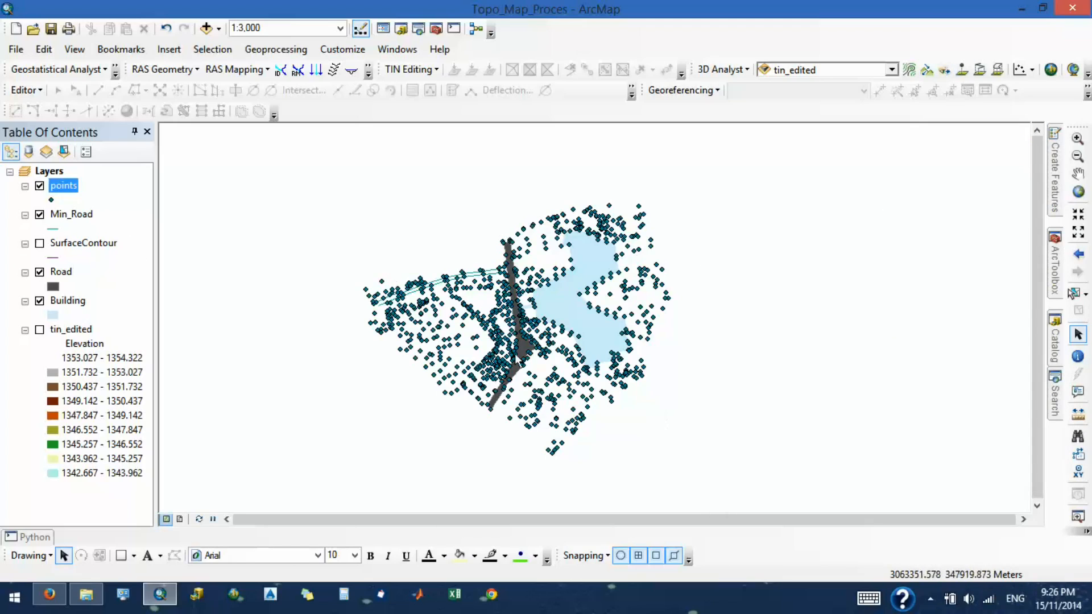
left_click(1023, 8)
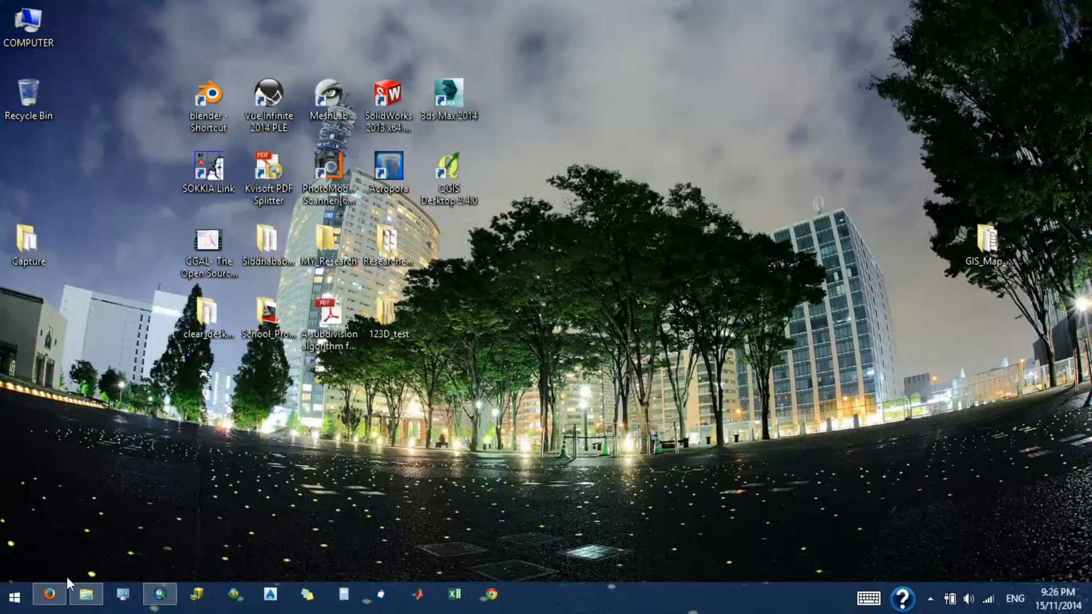
left_click(14, 597)
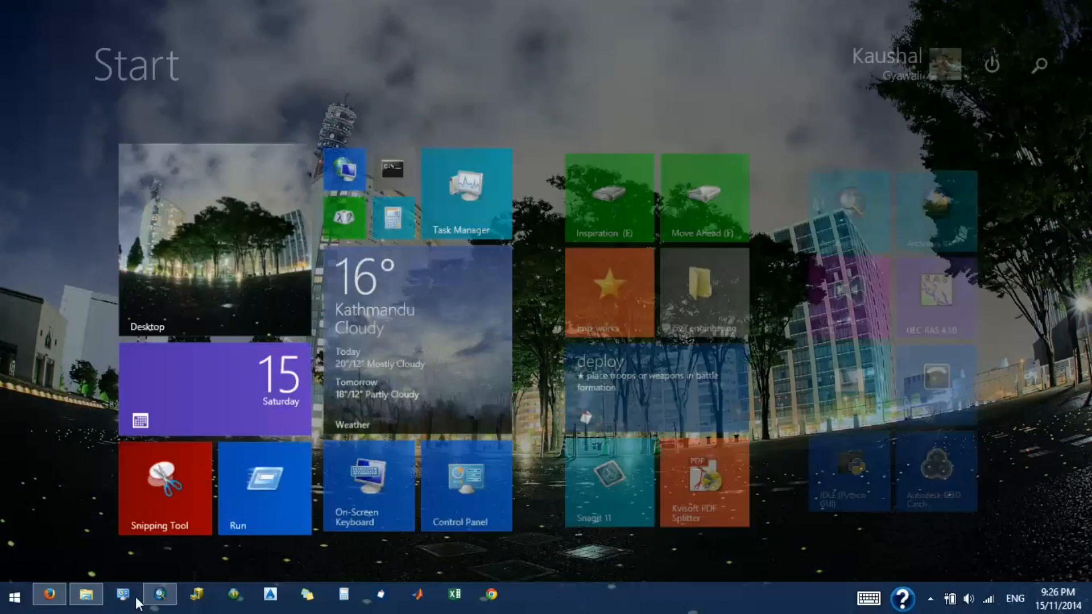
scroll(639, 353, "down", 5)
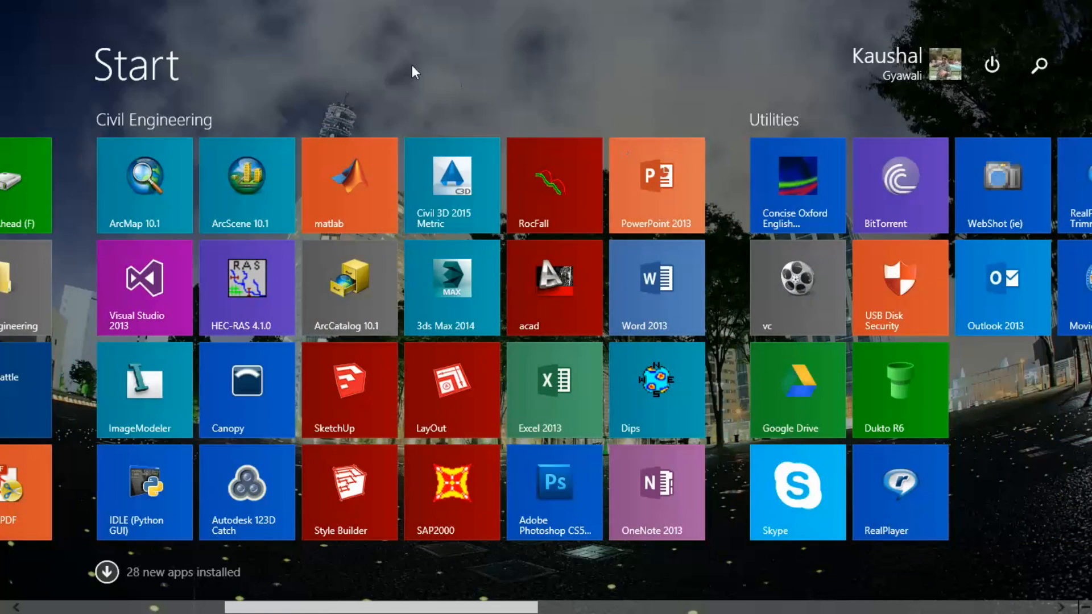
scroll(415, 68, "up", 5)
left_click(247, 299)
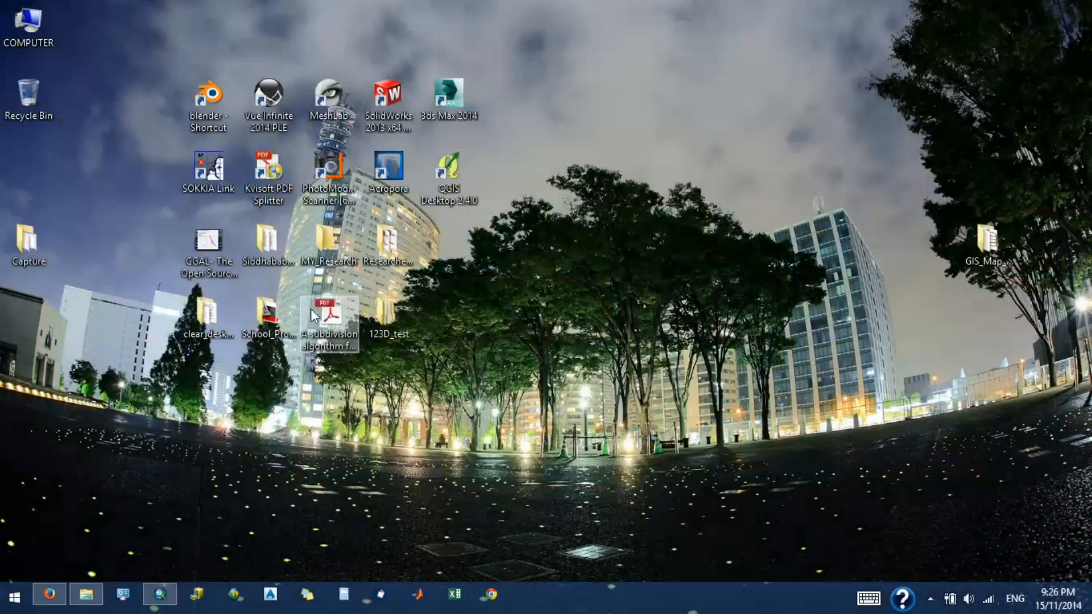
right_click(650, 180)
left_click(688, 228)
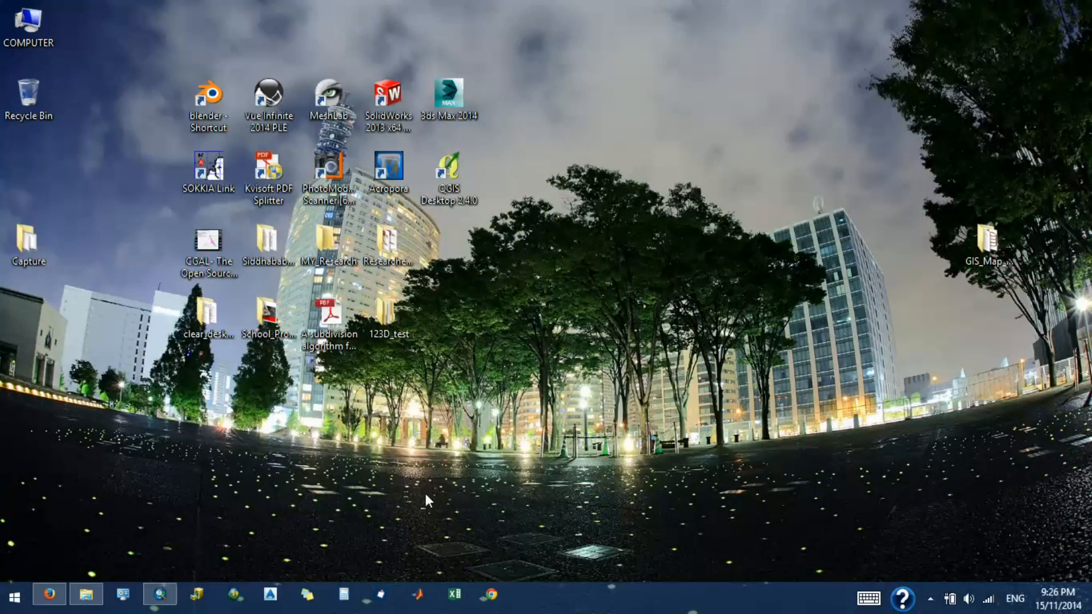
left_click(157, 595)
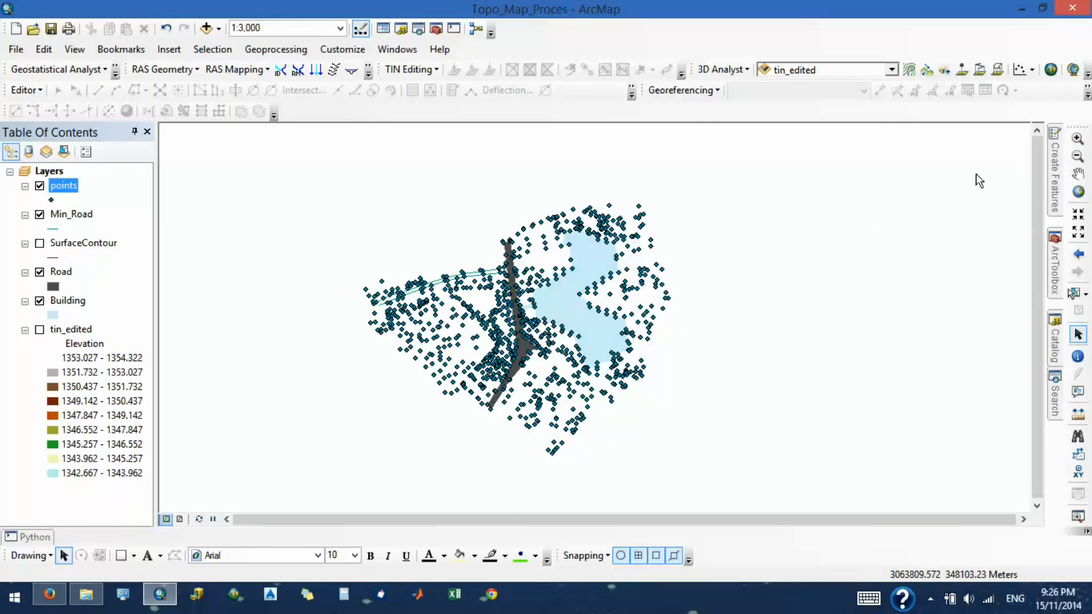
- Locate the Min_Road.shp shapefile in the GIS_Map_Making folder of the Catalog
left_click(1057, 325)
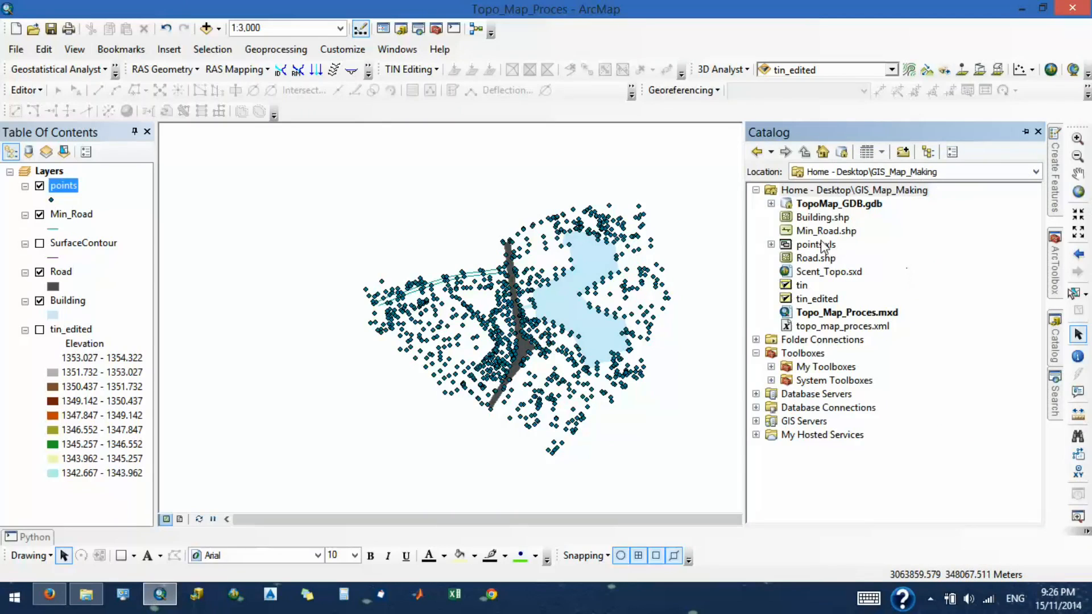
left_click_drag(826, 231, 874, 272)
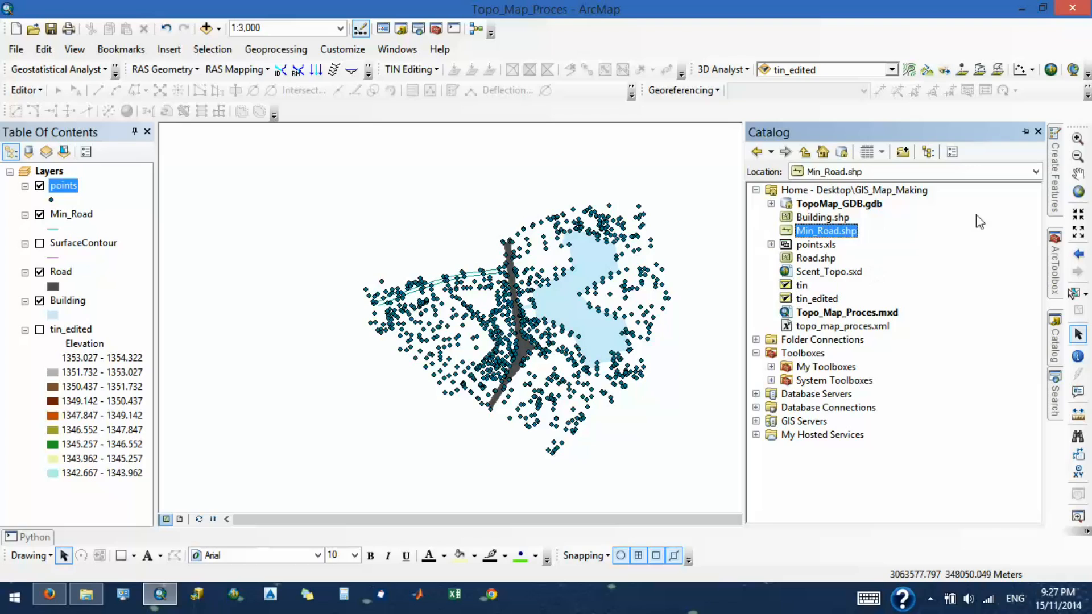
left_click(1026, 133)
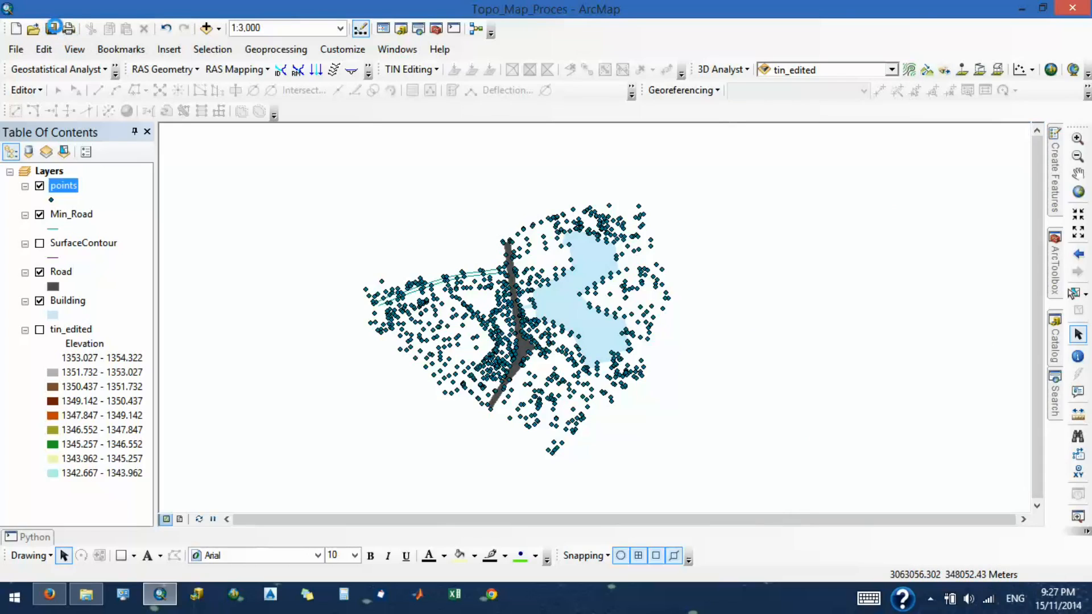
scroll(578, 315, "down", 2)
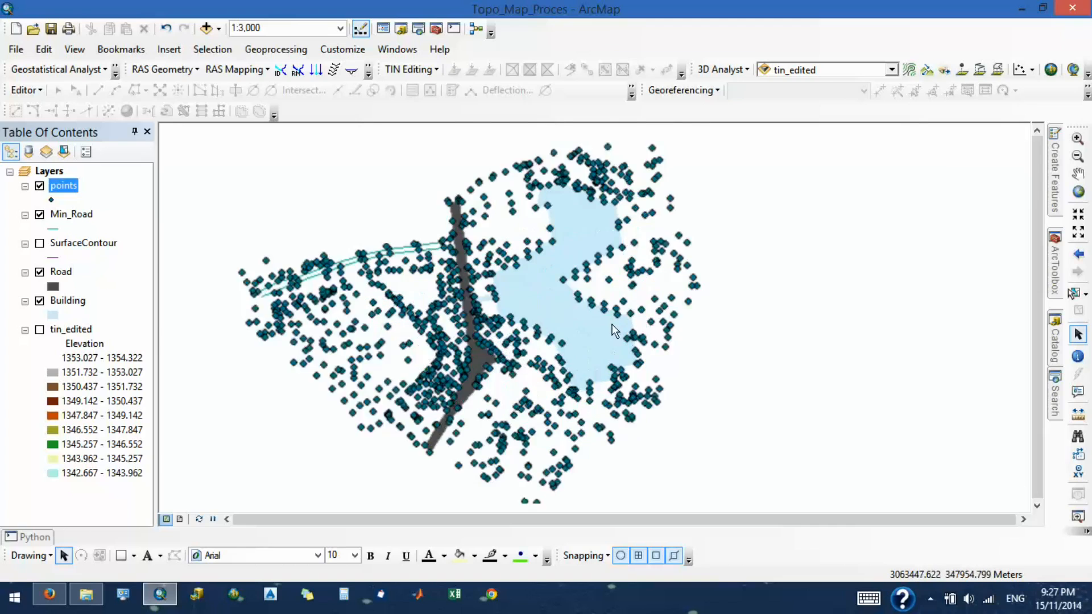
scroll(576, 322, "up", 3)
scroll(408, 292, "down", 3)
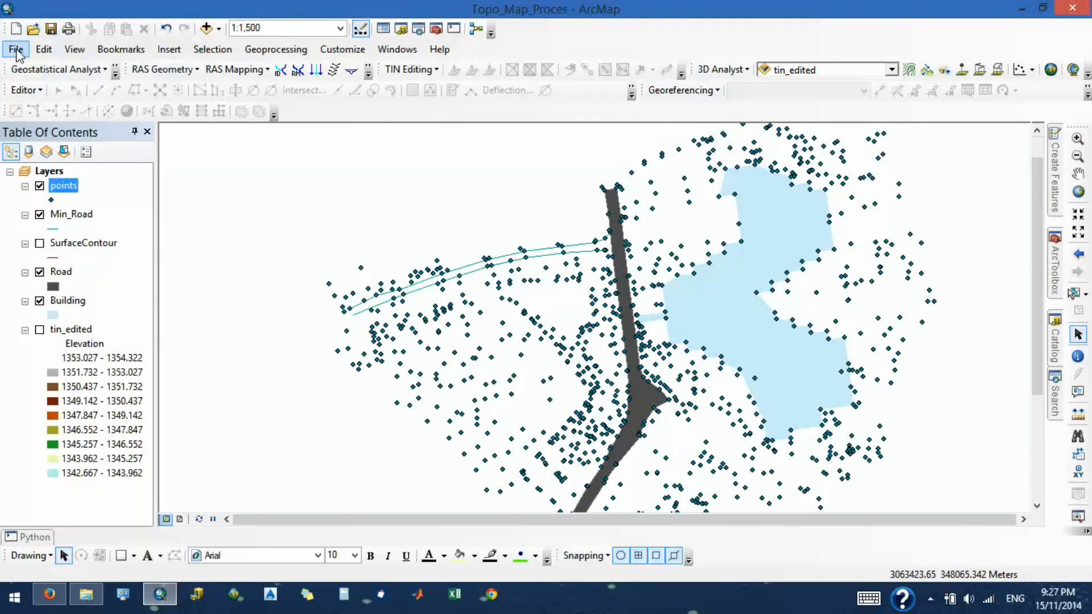
left_click(32, 30)
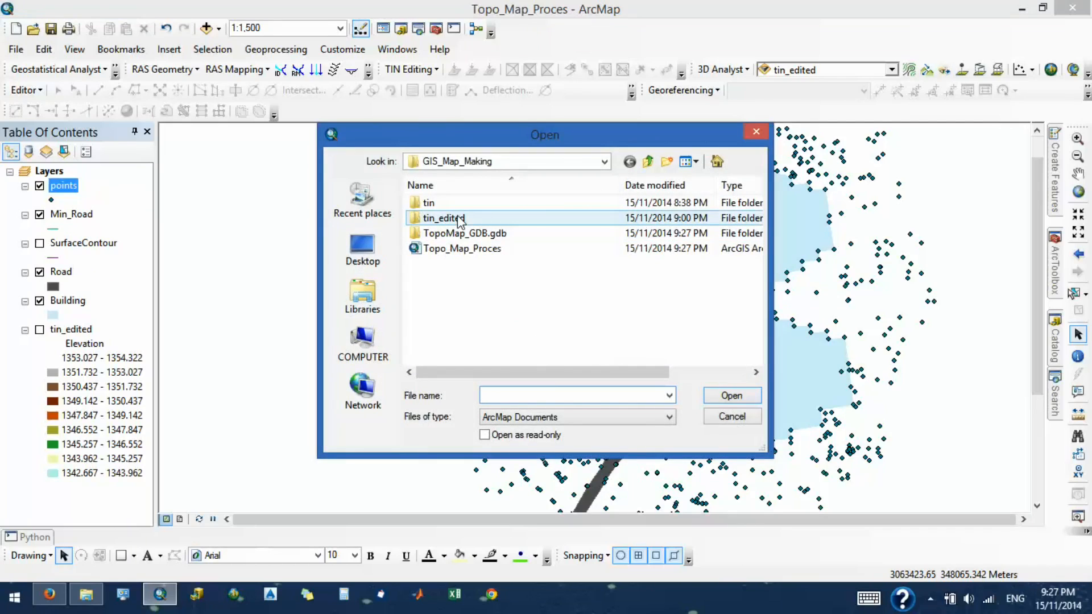
left_click(731, 416)
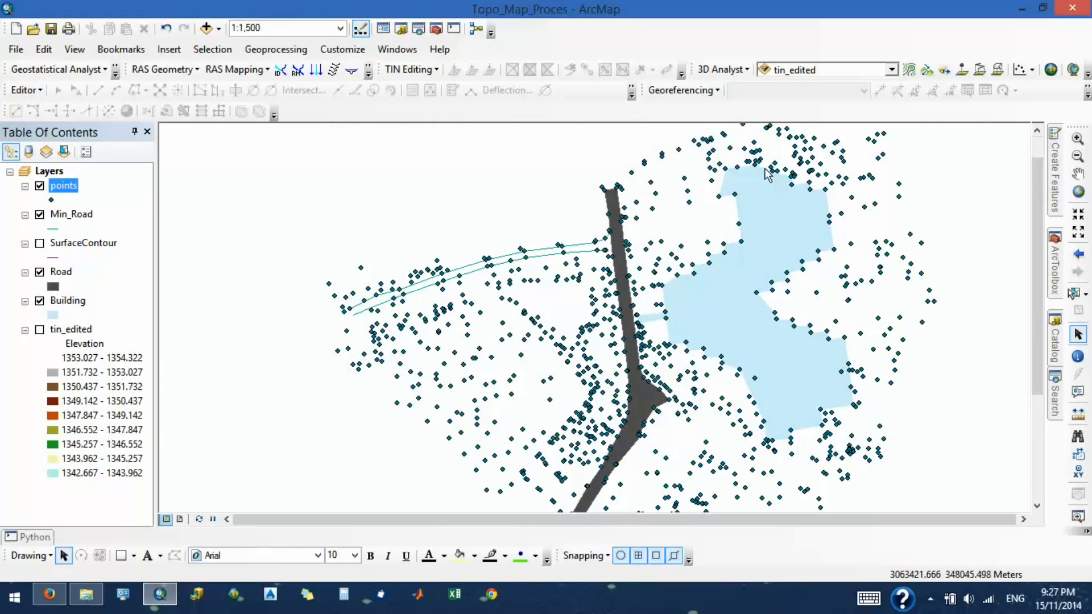
- Start an edit session on the Building layer for correcting the northwestern corner of the building polygon
scroll(766, 181, "down", 3)
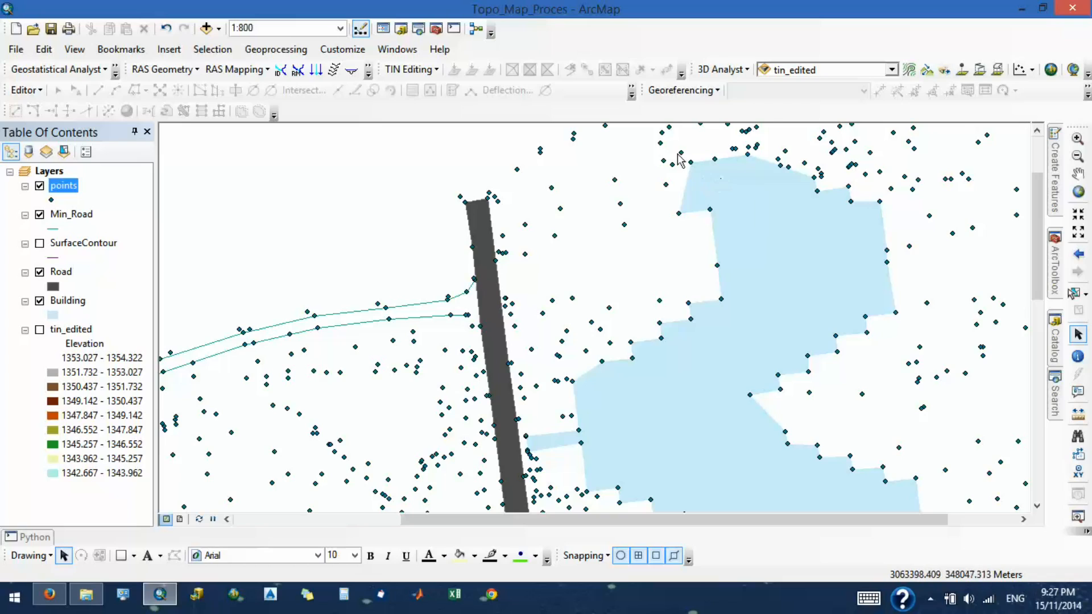
scroll(680, 155, "down", 3)
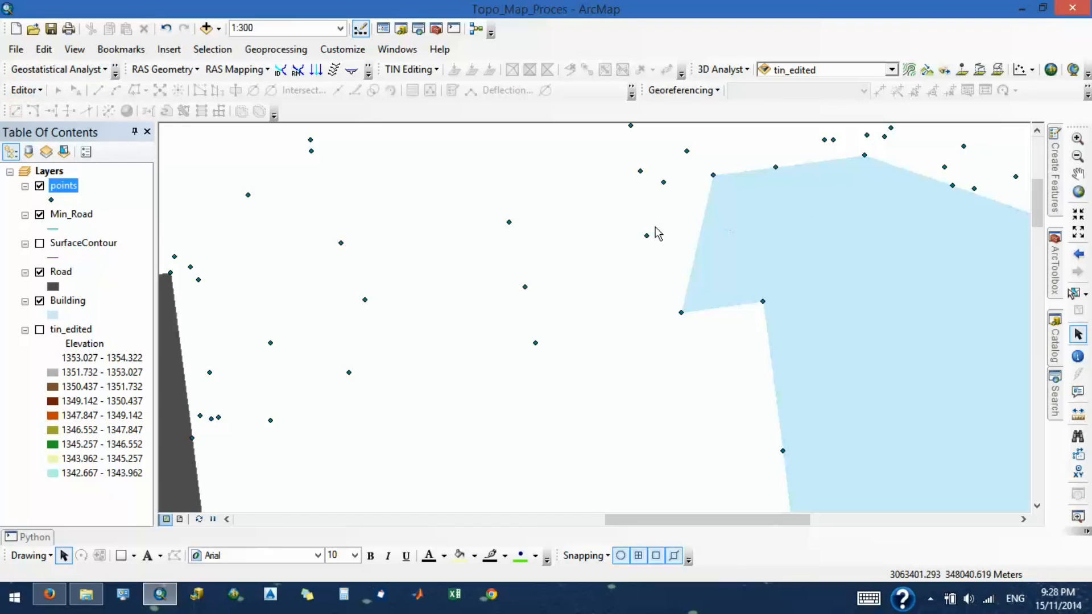
left_click(40, 302)
left_click(40, 302)
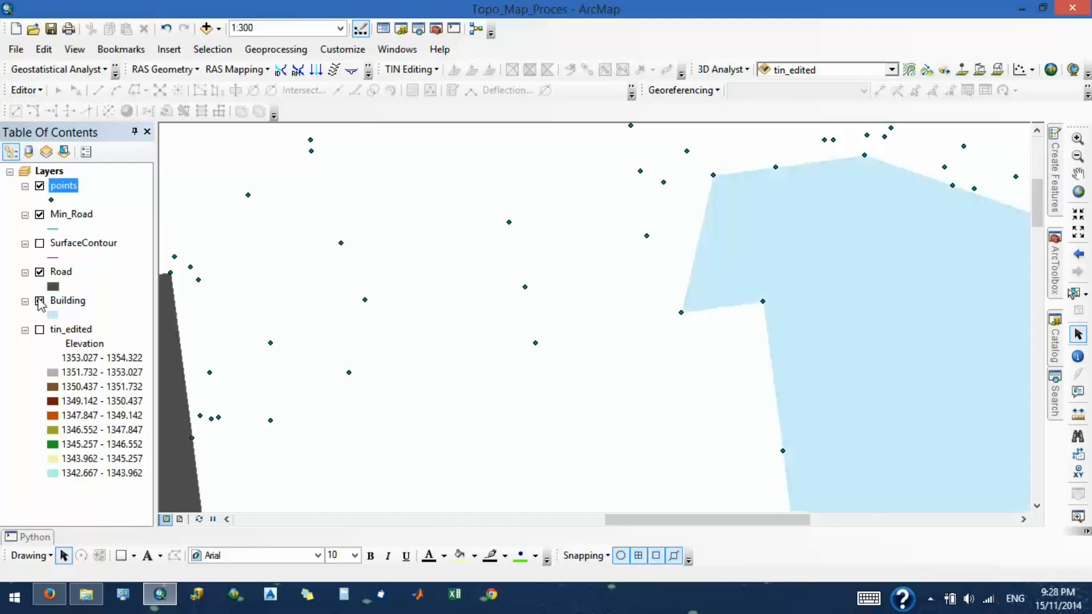
right_click(67, 302)
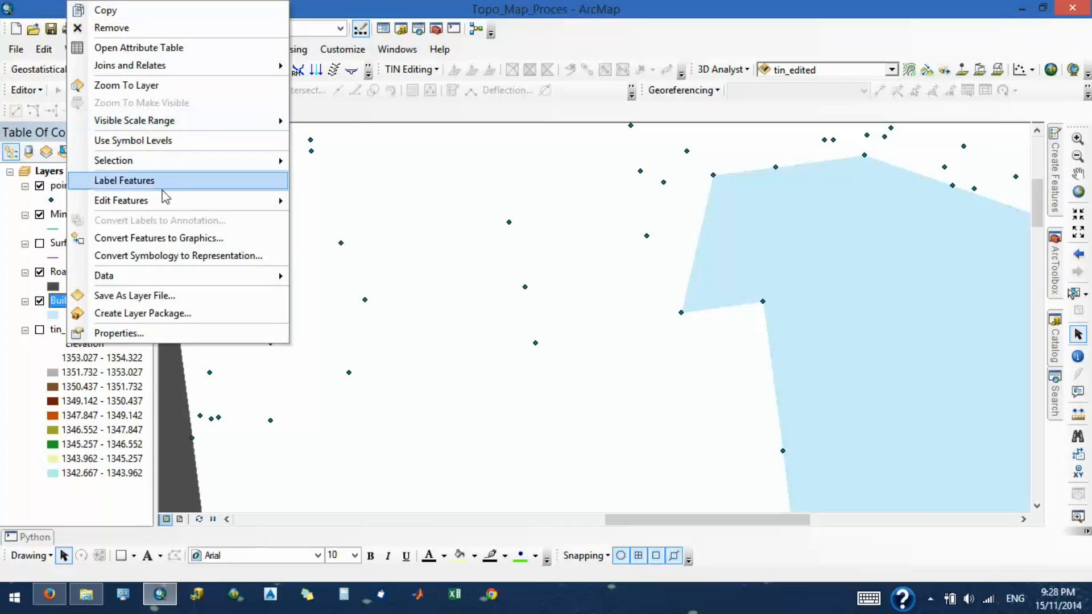
mouse_move(159, 200)
left_click(342, 204)
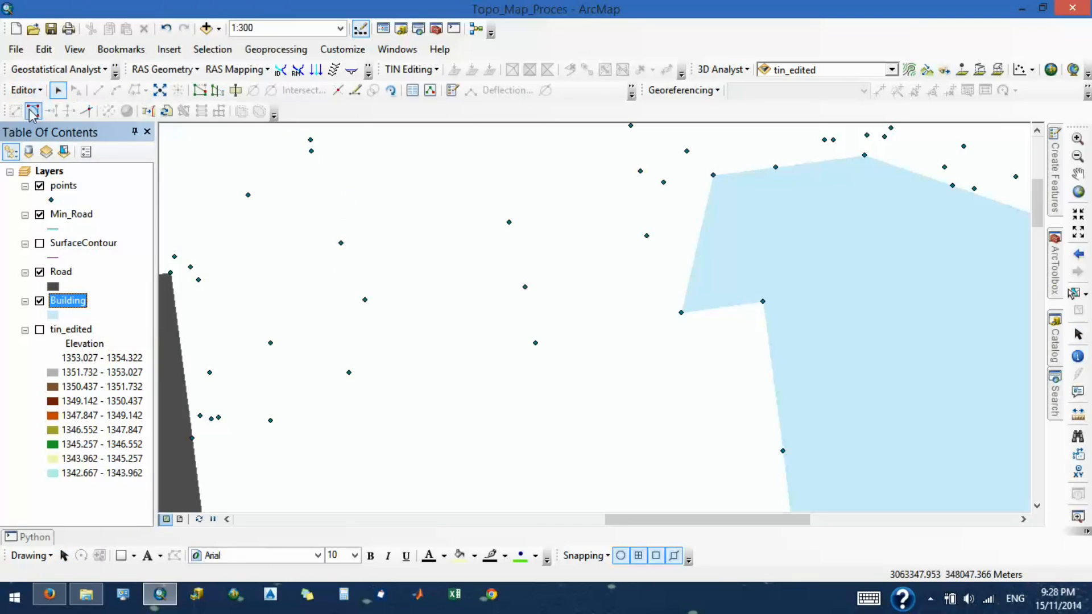
- Reshape the selected building polygon's northwestern corner outward to the neighbouring survey point with a snapped sketch about 18 m long
left_click(215, 91)
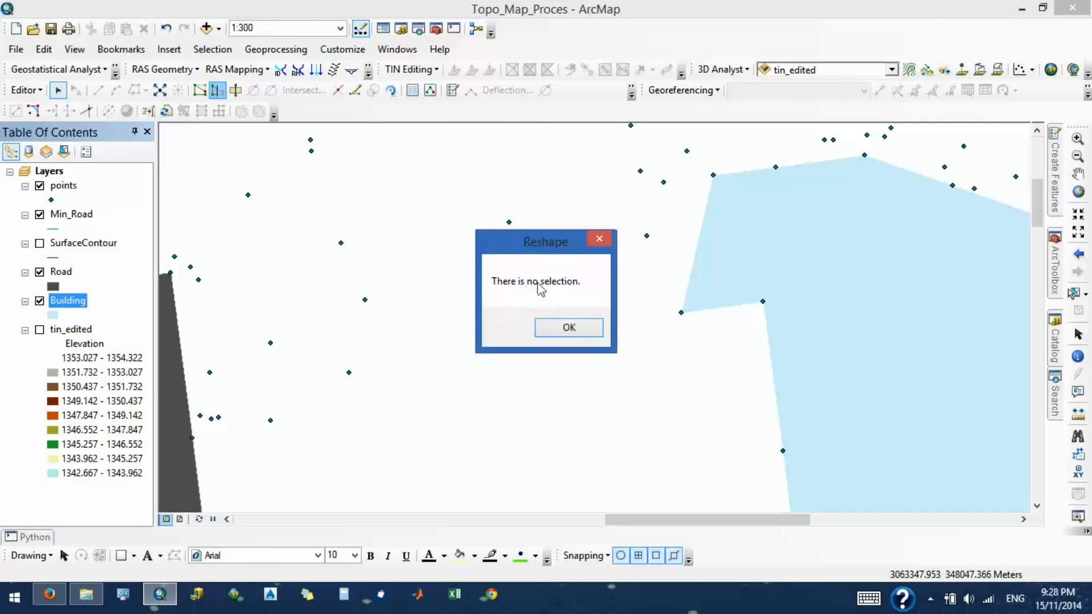
left_click(569, 329)
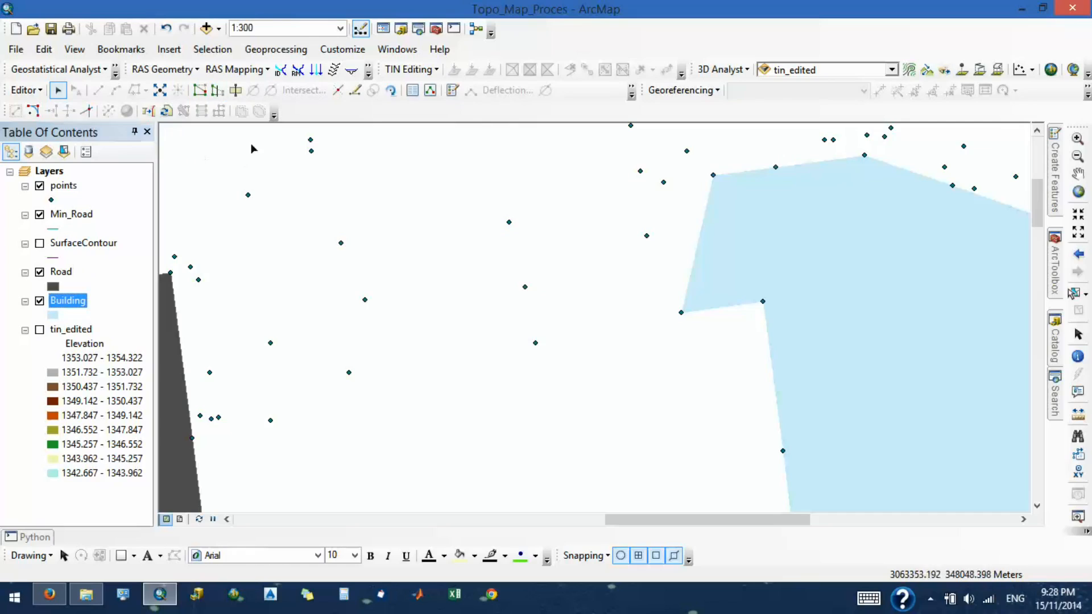
left_click(827, 305)
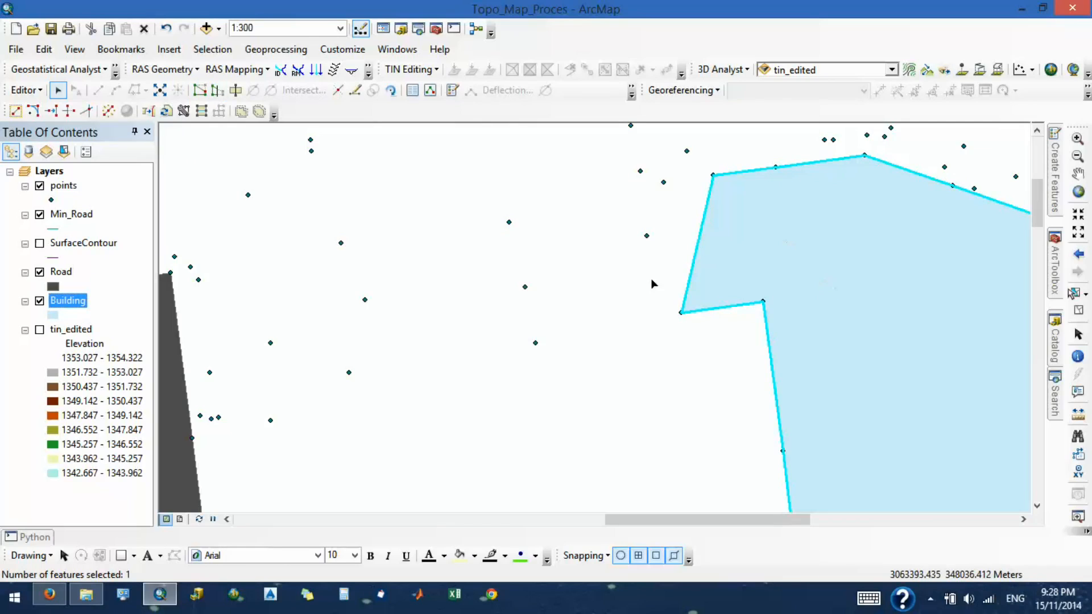
left_click(218, 91)
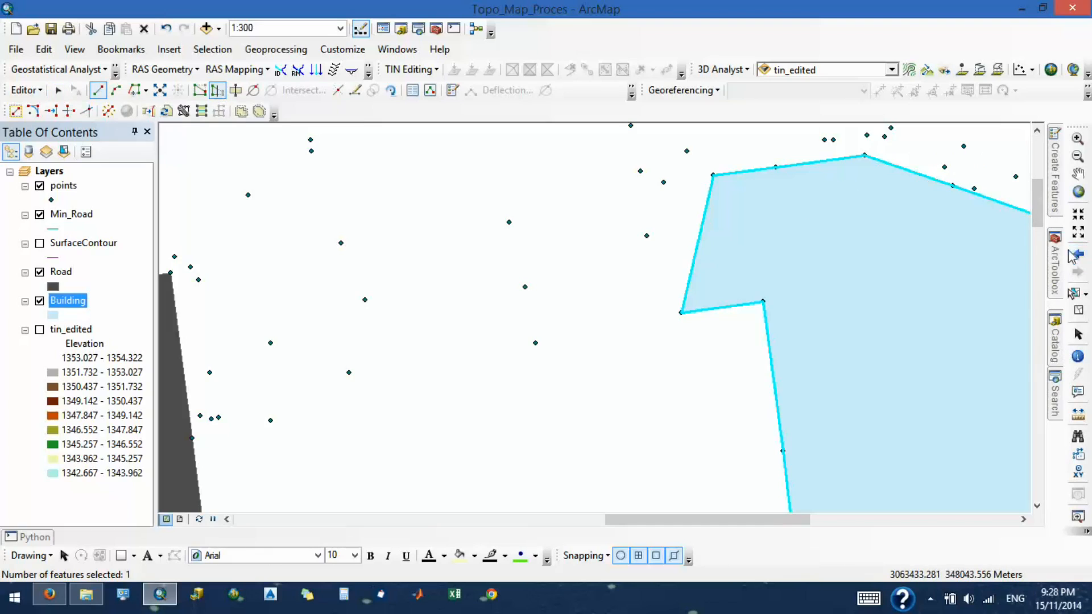
mouse_move(1059, 219)
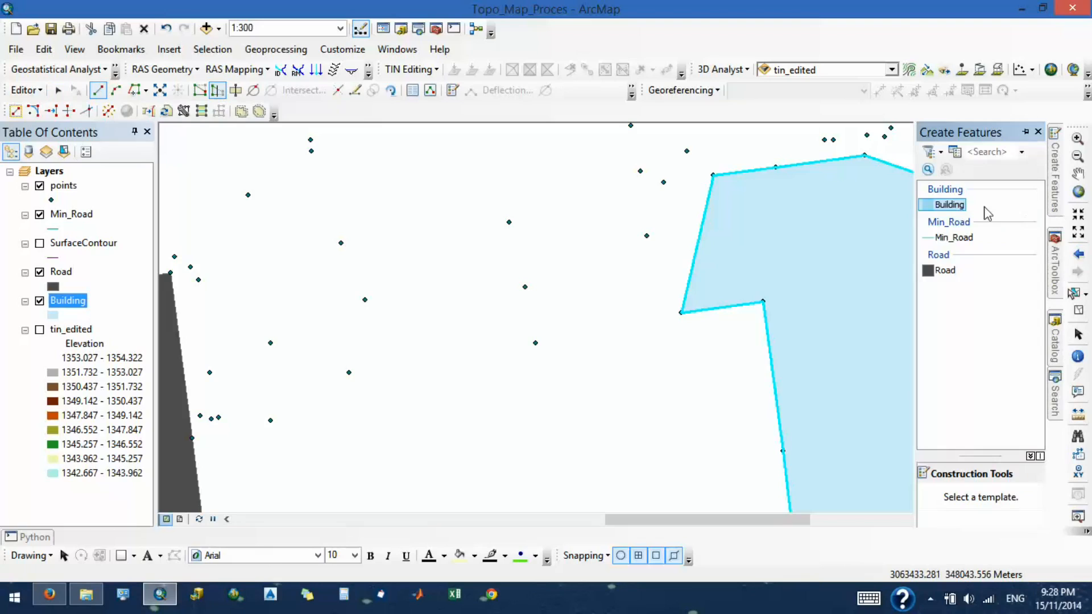
left_click(947, 206)
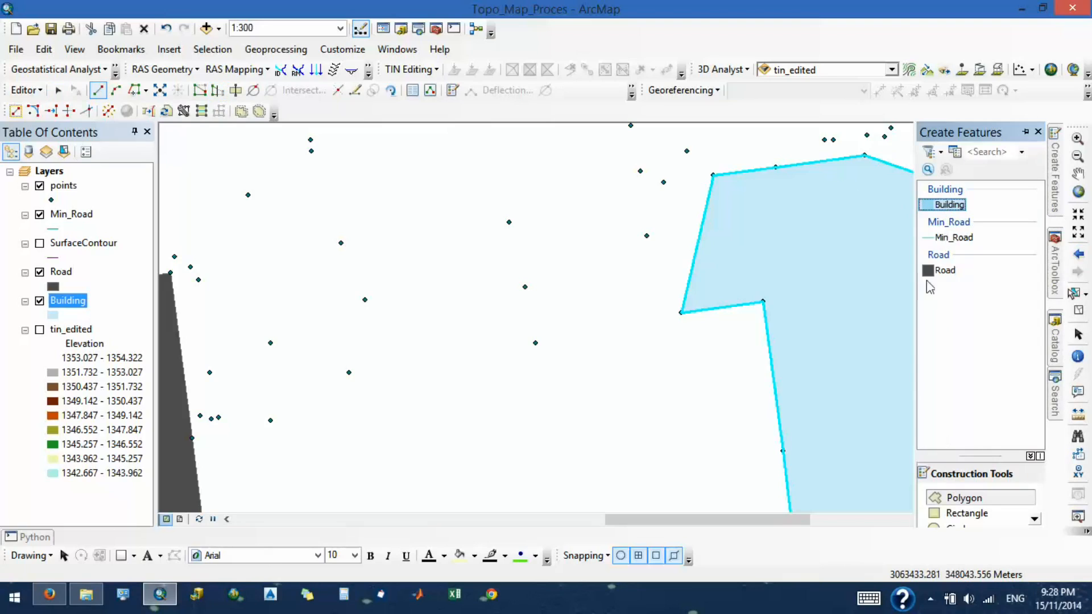
left_click(99, 91)
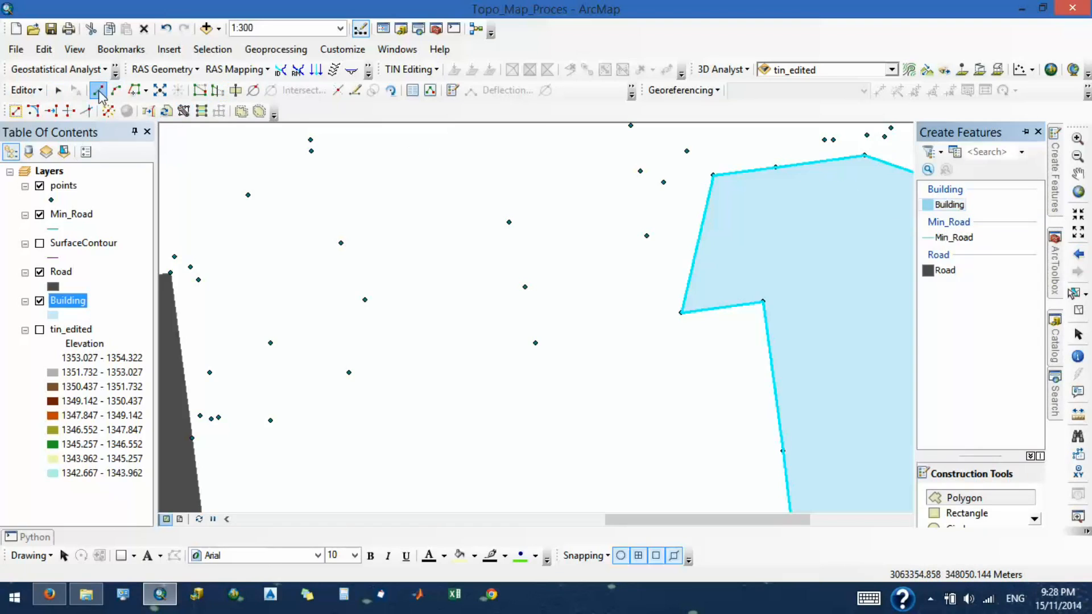
left_click(1025, 131)
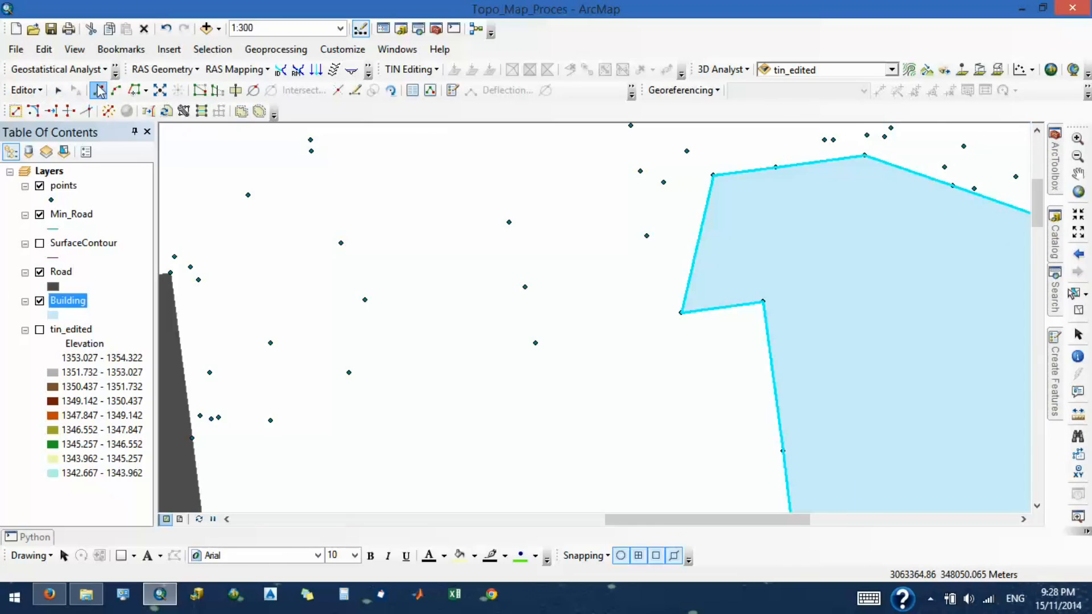
left_click(217, 90)
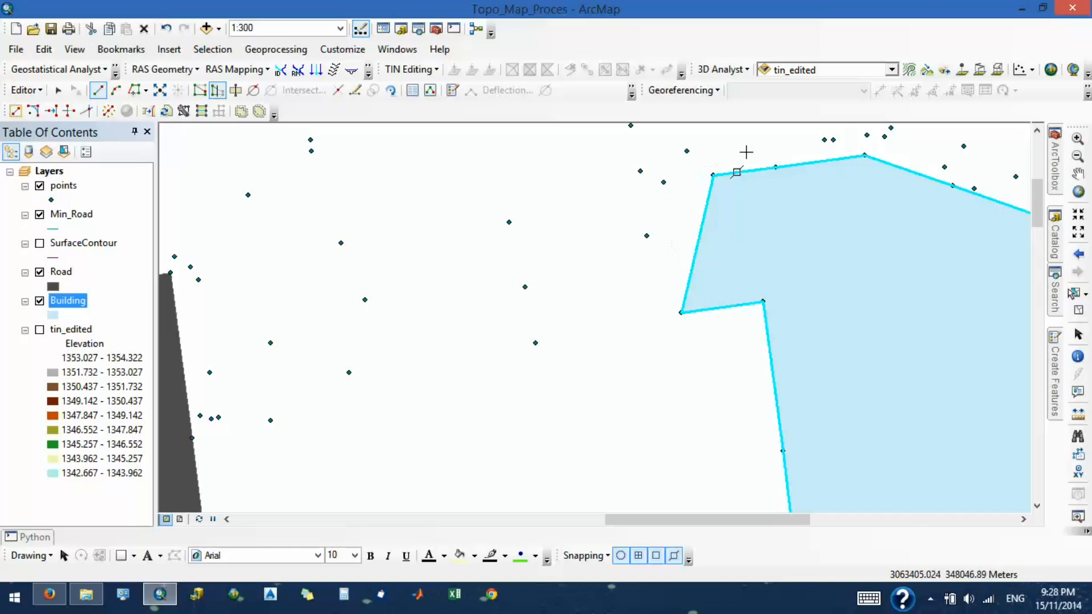
left_click(713, 176)
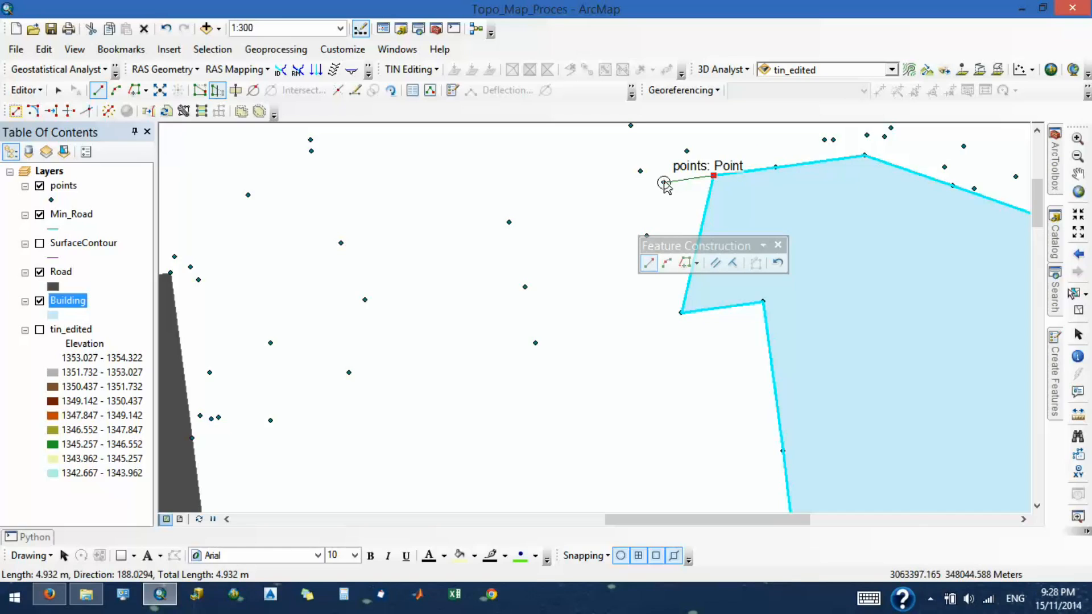
left_click(664, 183)
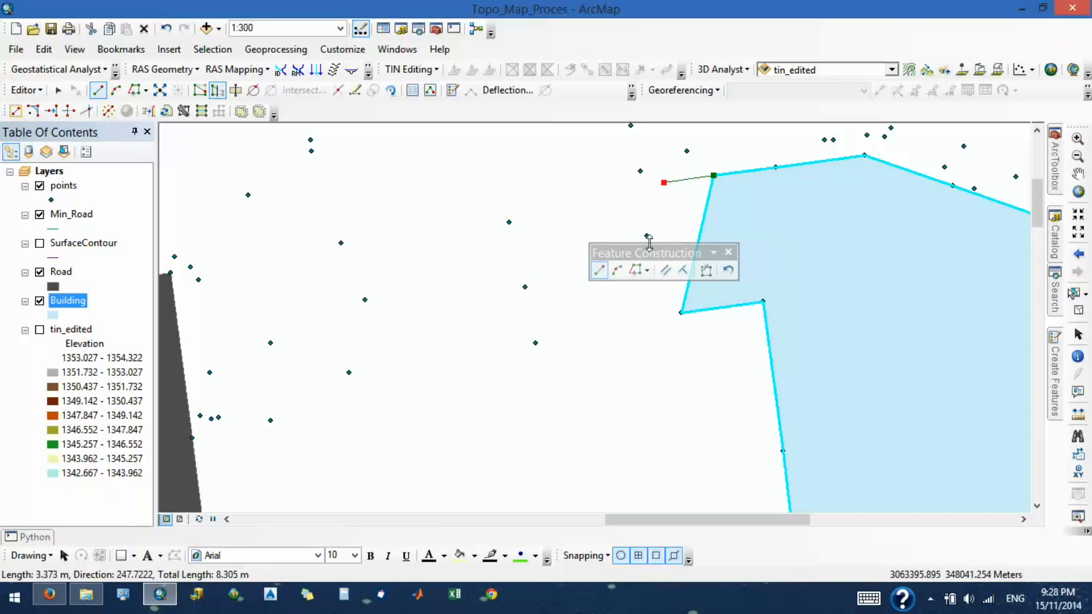
double_click(682, 312)
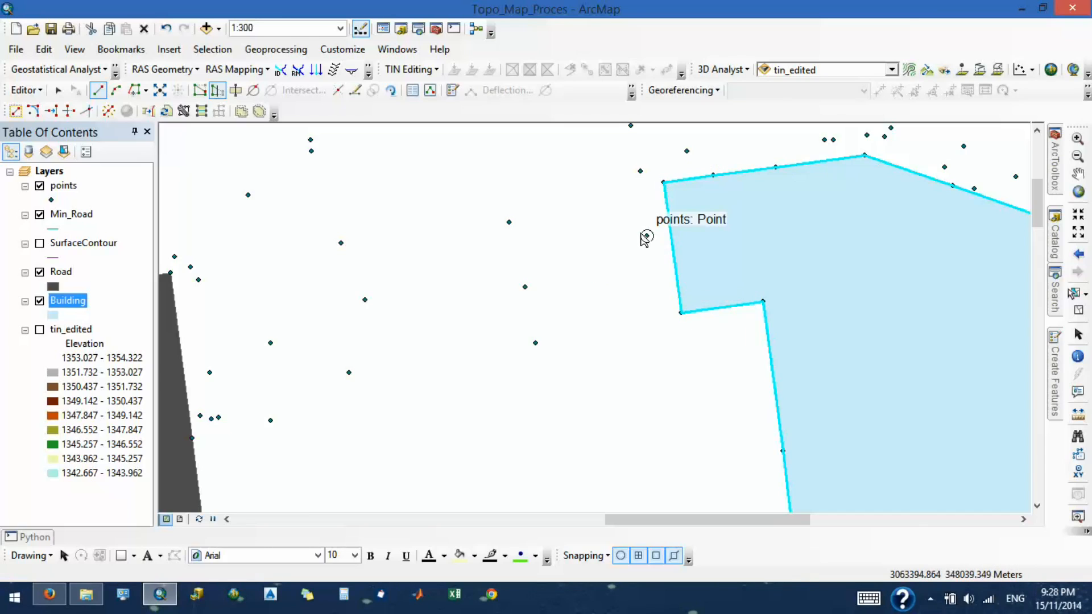
- Inspect the survey points along the building's northern edge with the Building layer hidden and shown again
scroll(644, 238, "down", 5)
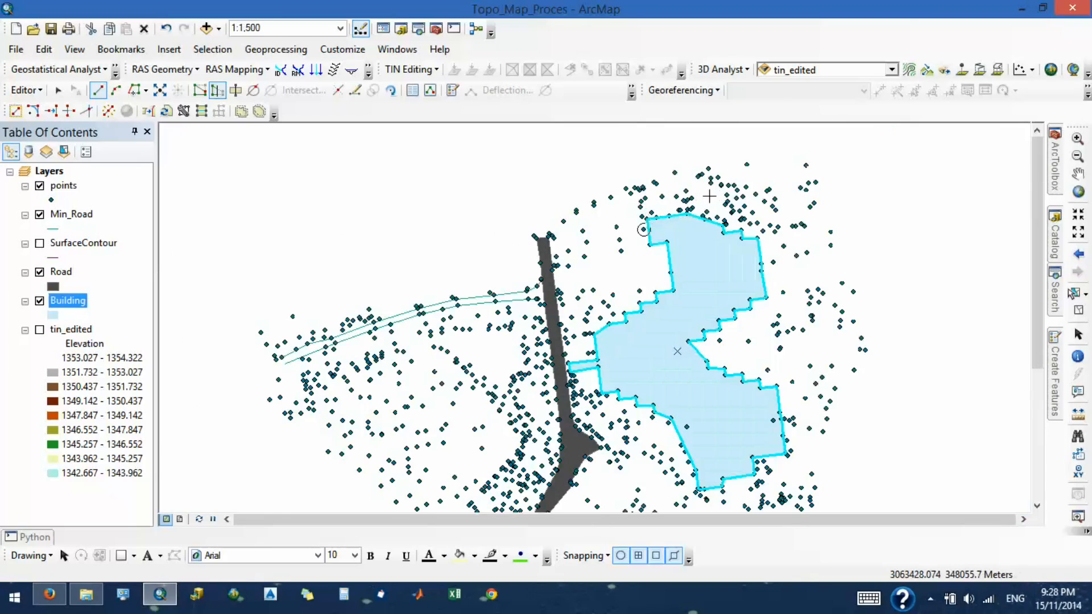
scroll(710, 197, "up", 3)
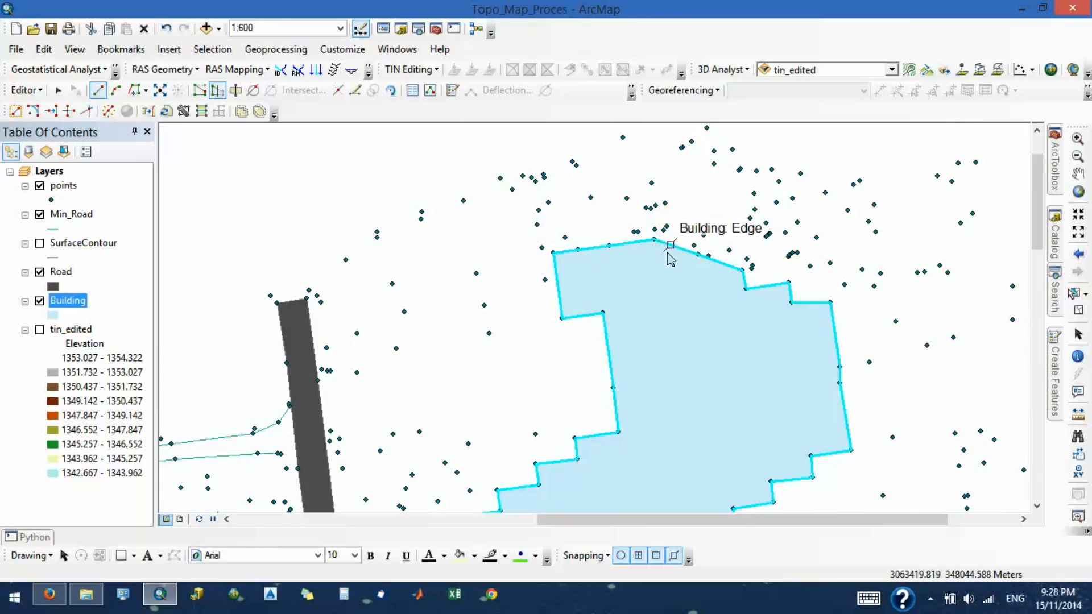
scroll(666, 250, "up", 2)
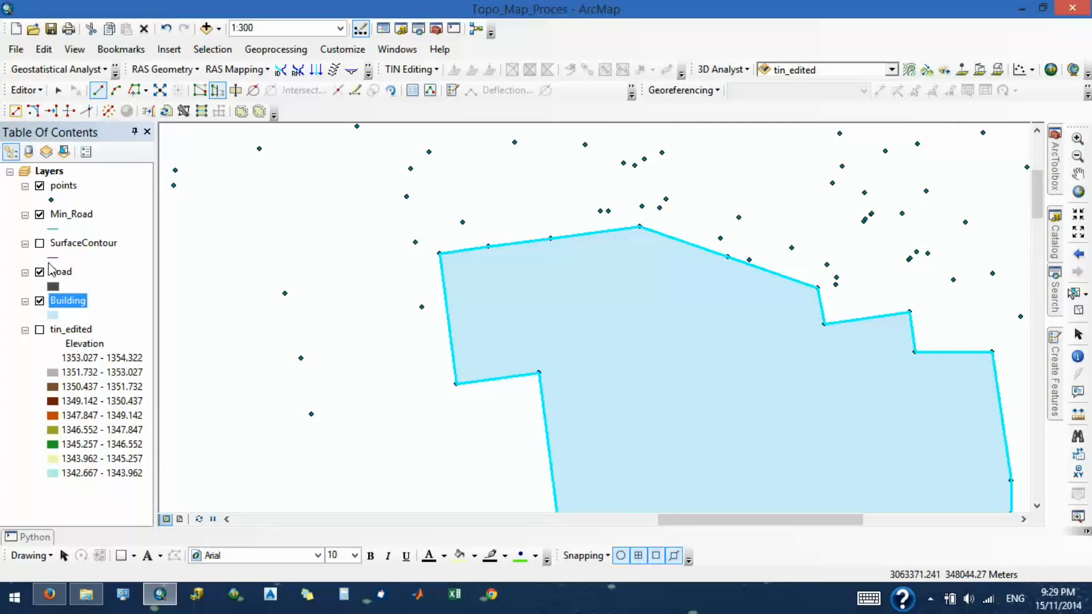
left_click(40, 301)
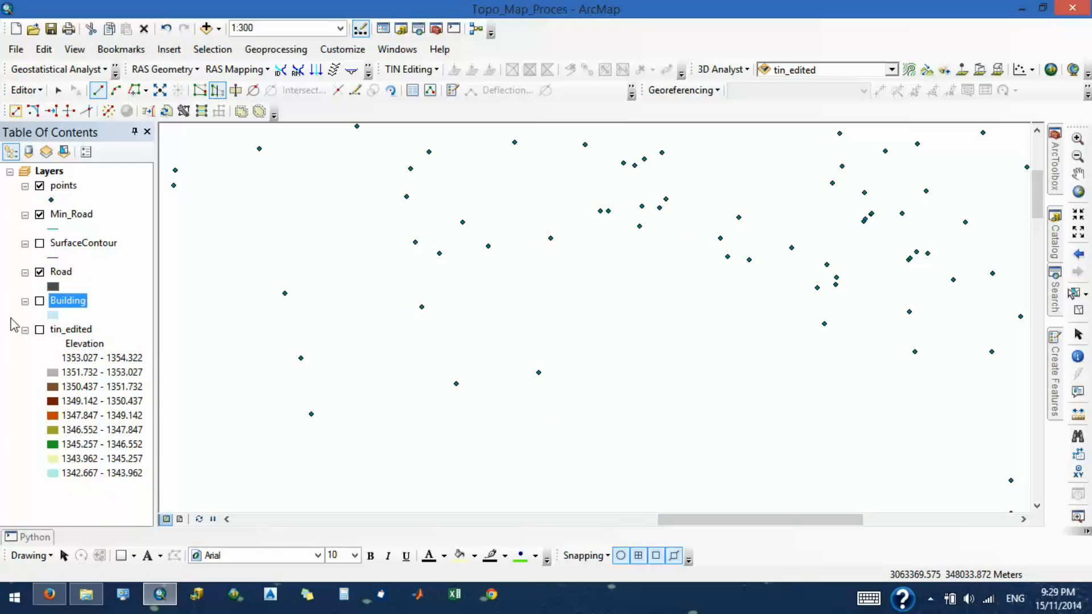
left_click(40, 301)
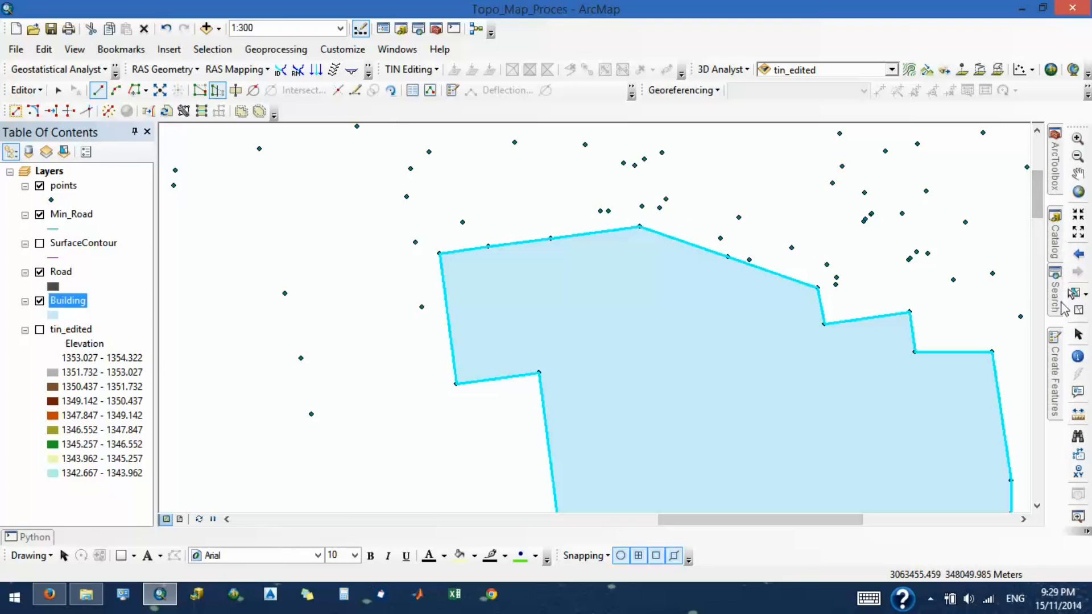
- Try to add a Building rectangle along the polygon's sloping northeastern edge, starting at its northern peak, and undo the edits
mouse_move(1055, 366)
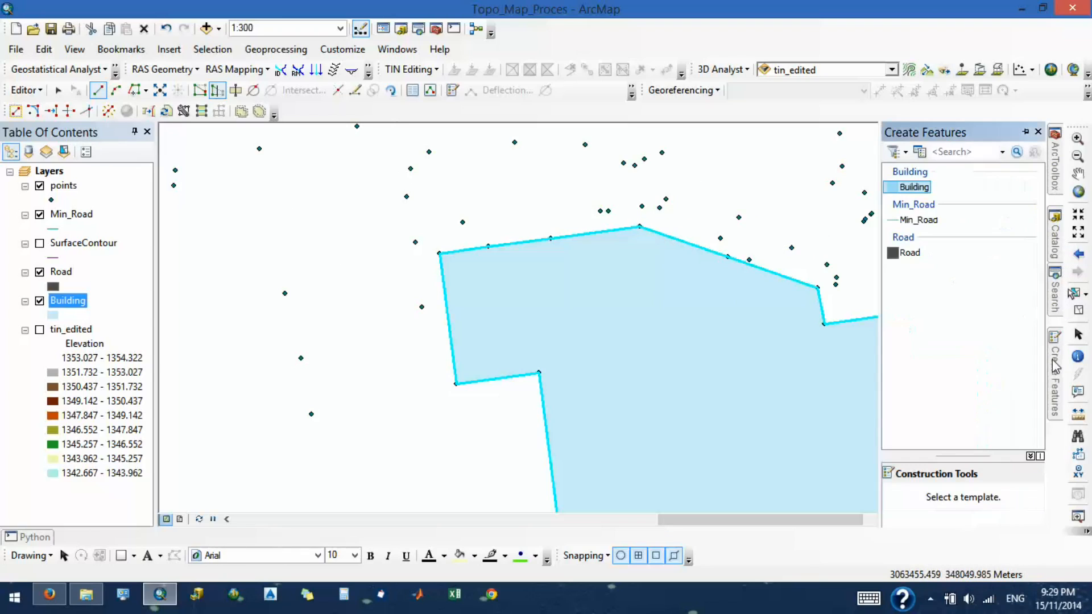
left_click(915, 187)
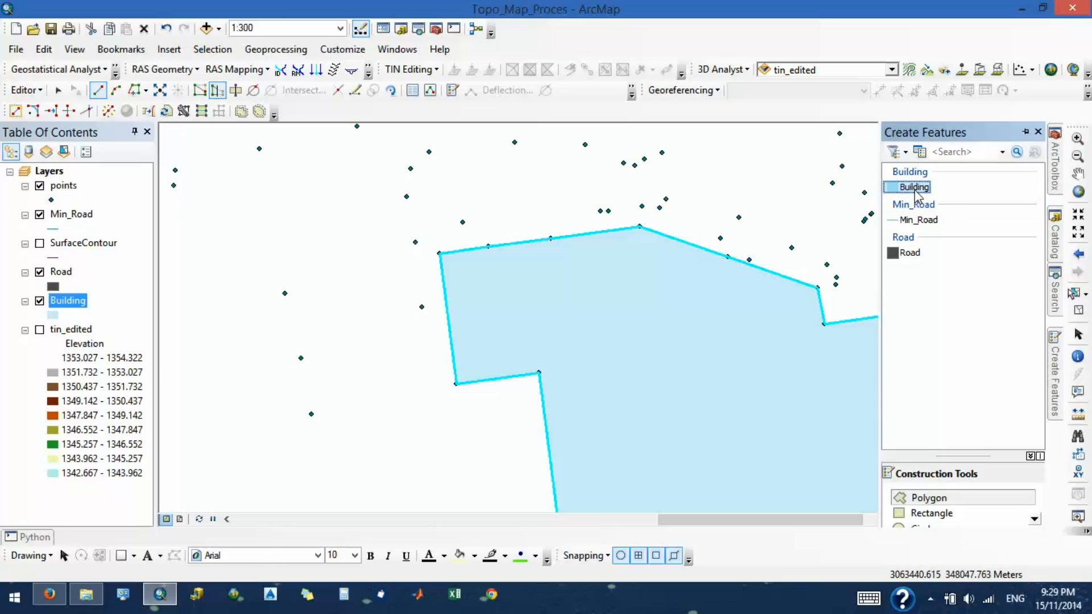
left_click(933, 514)
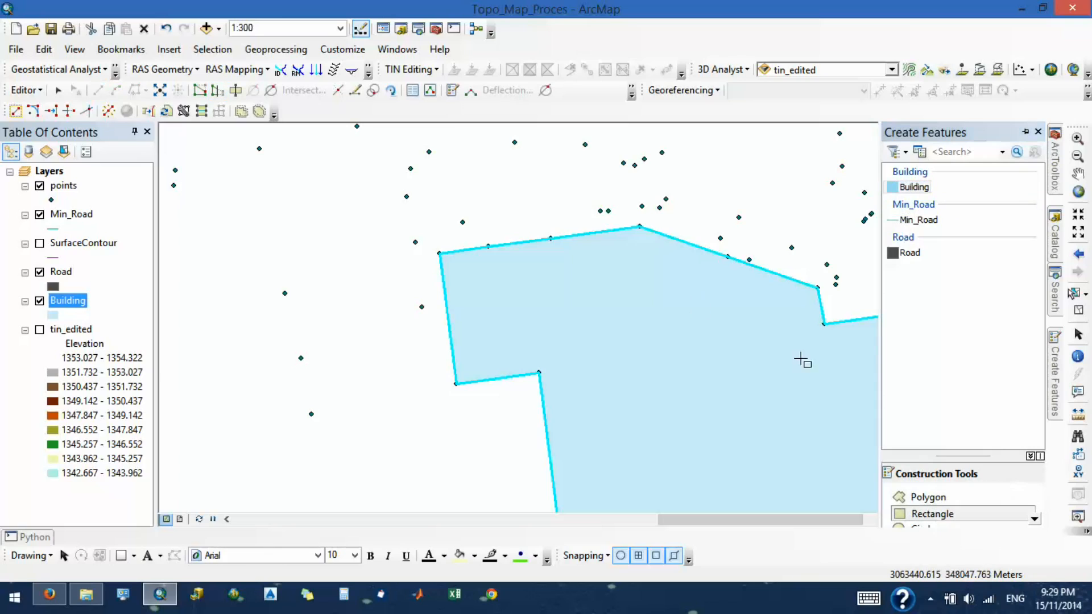
left_click(640, 227)
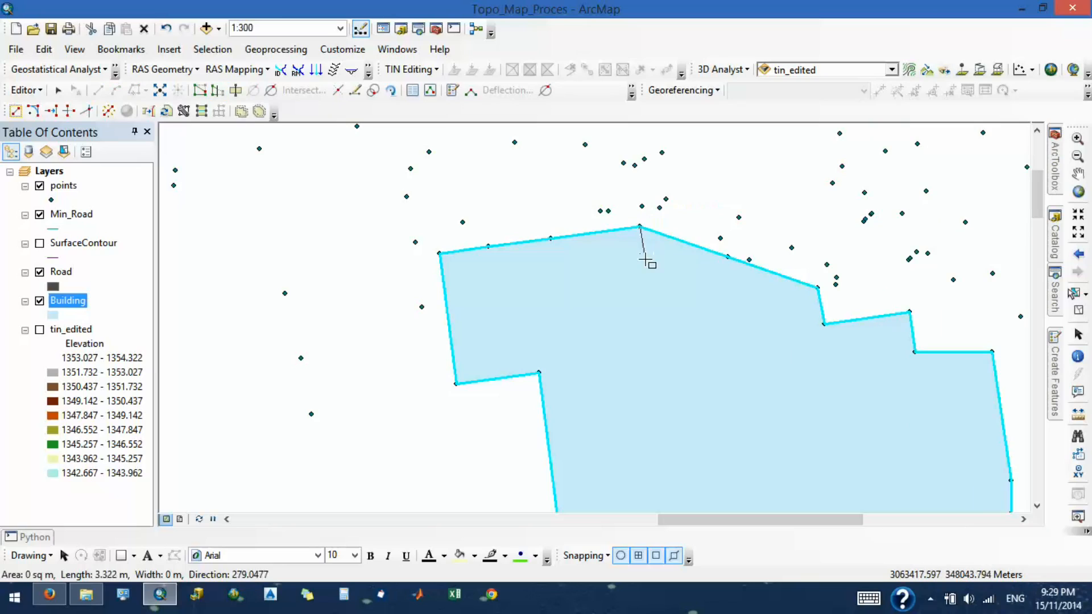
left_click(729, 258)
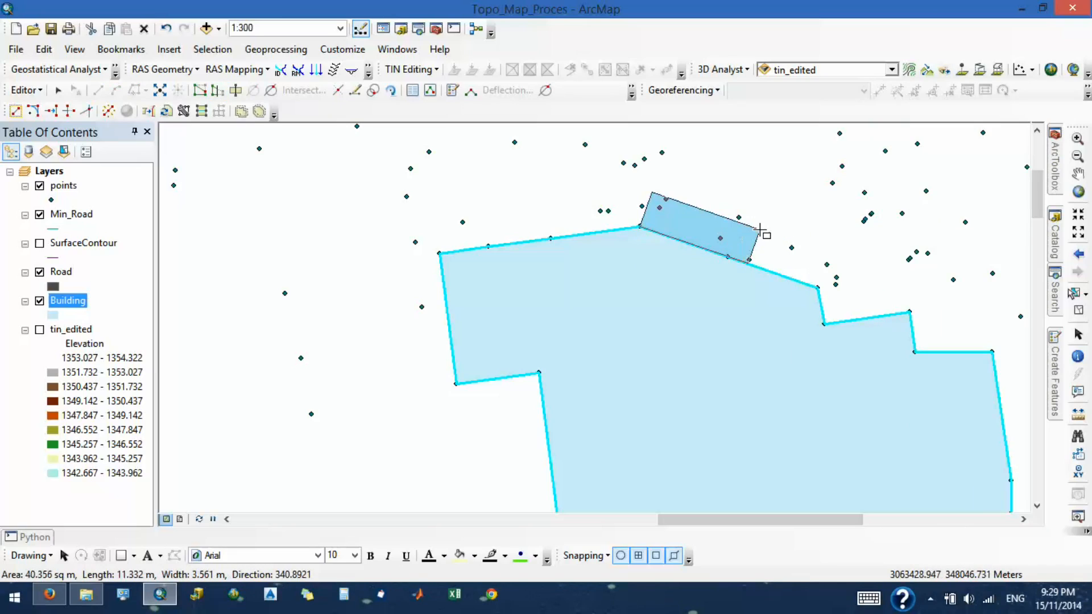
left_click(735, 234)
key("ctrl+z")
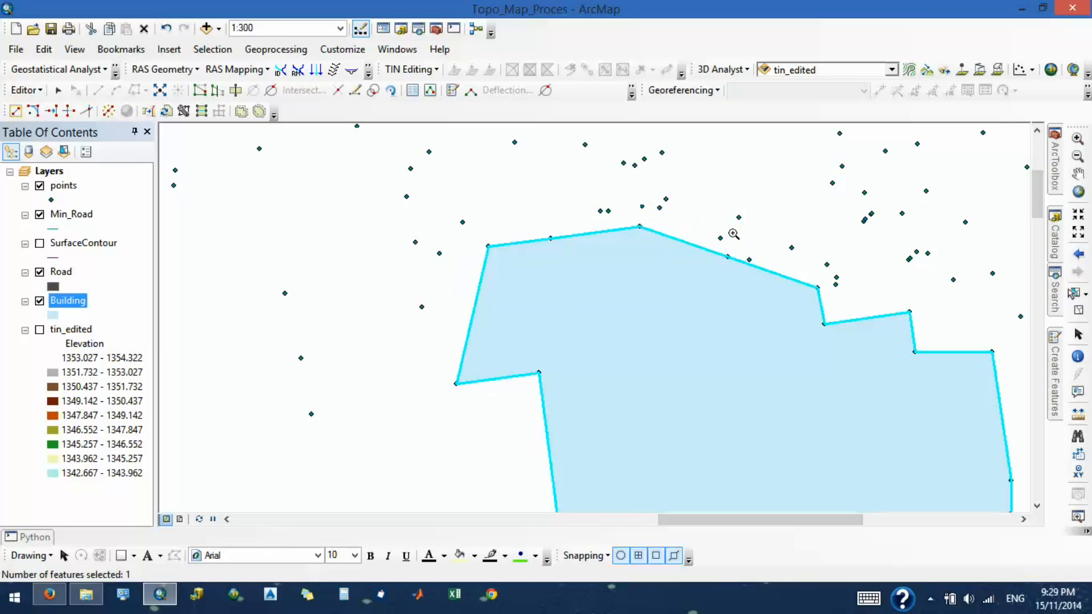
- Try to place another rectangle at the building's northern peak and undo the preceding changes
left_click(681, 239)
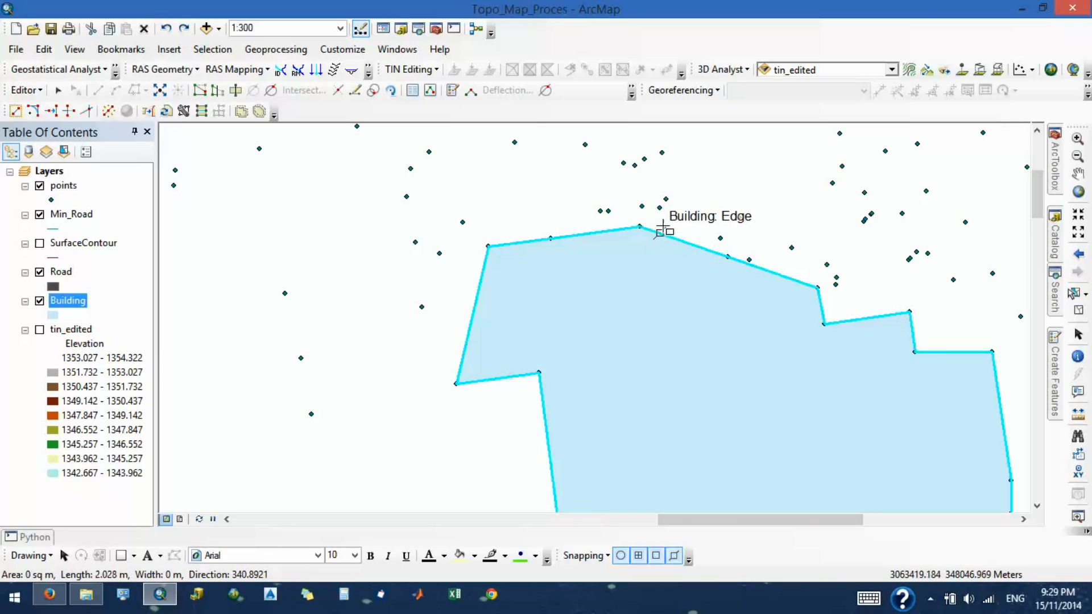
left_click(699, 188)
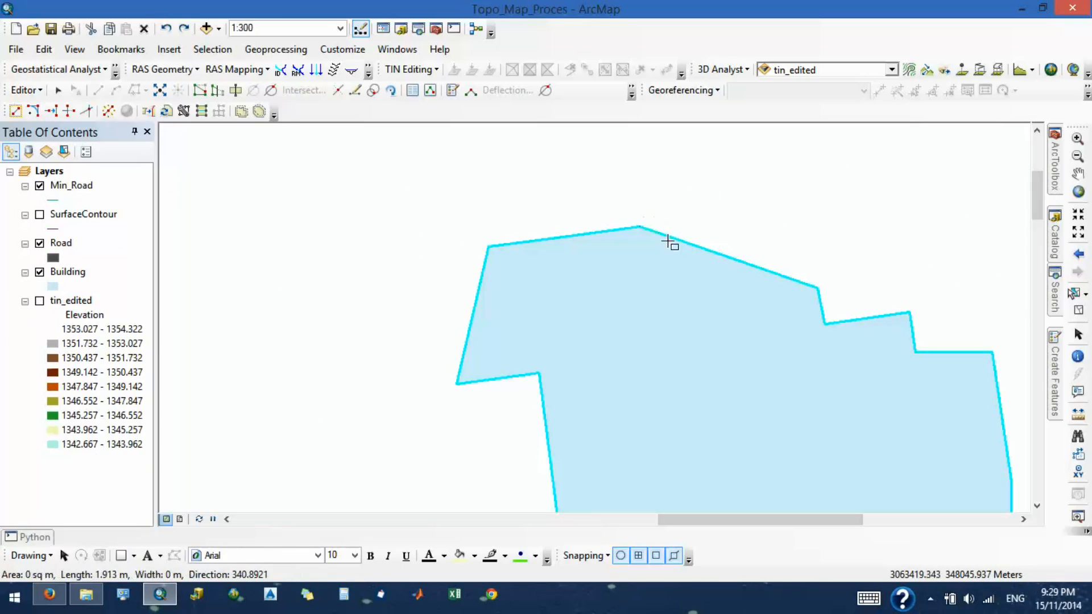
left_click(684, 217)
key("ctrl+z")
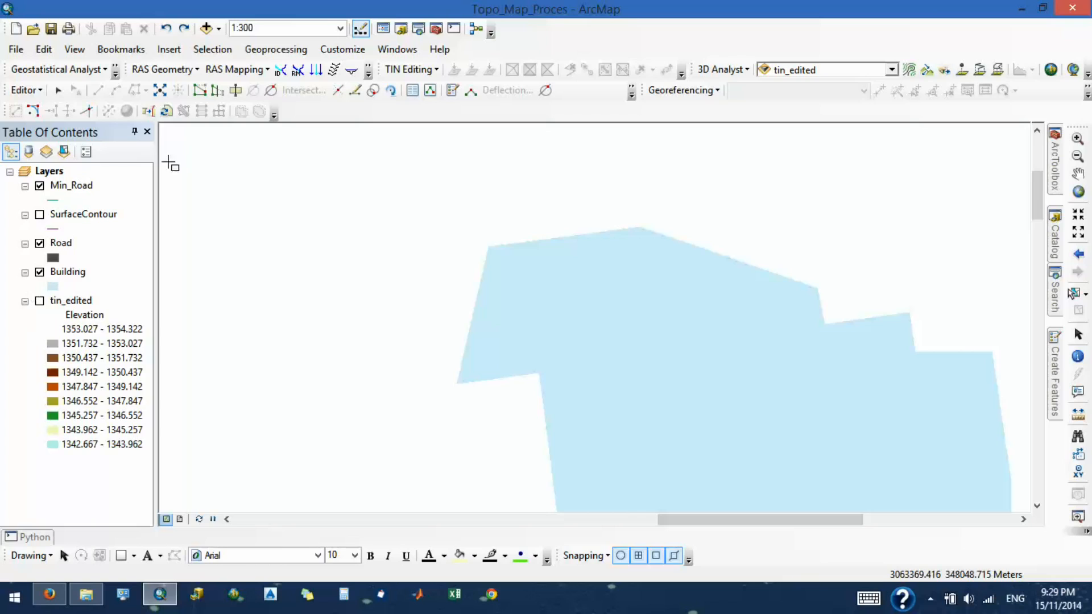
- Add the points dataset back to the map and accept its missing spatial reference
left_click(203, 34)
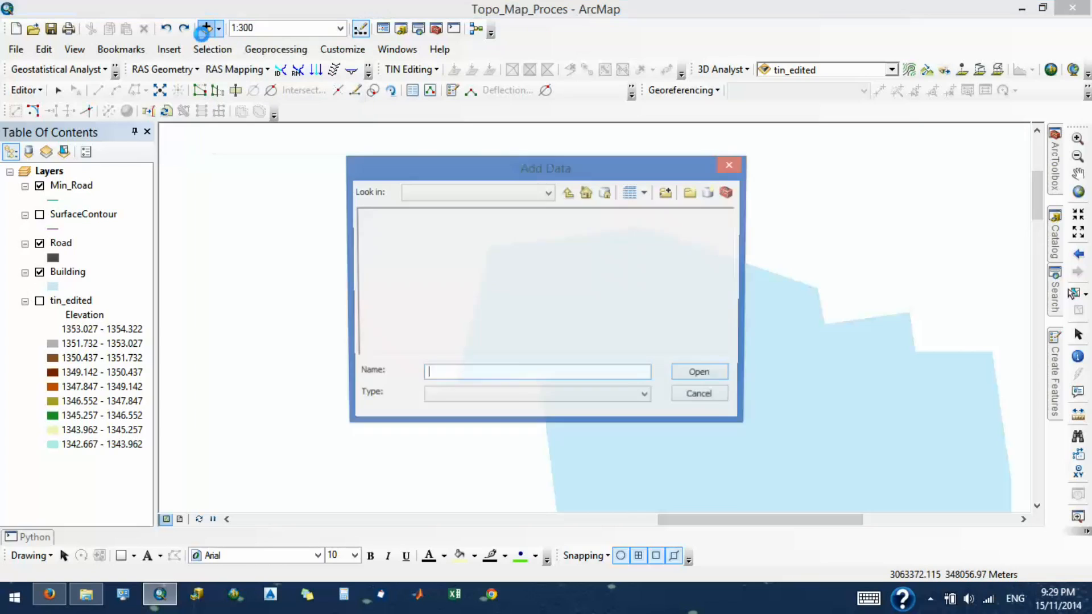
left_click(368, 214)
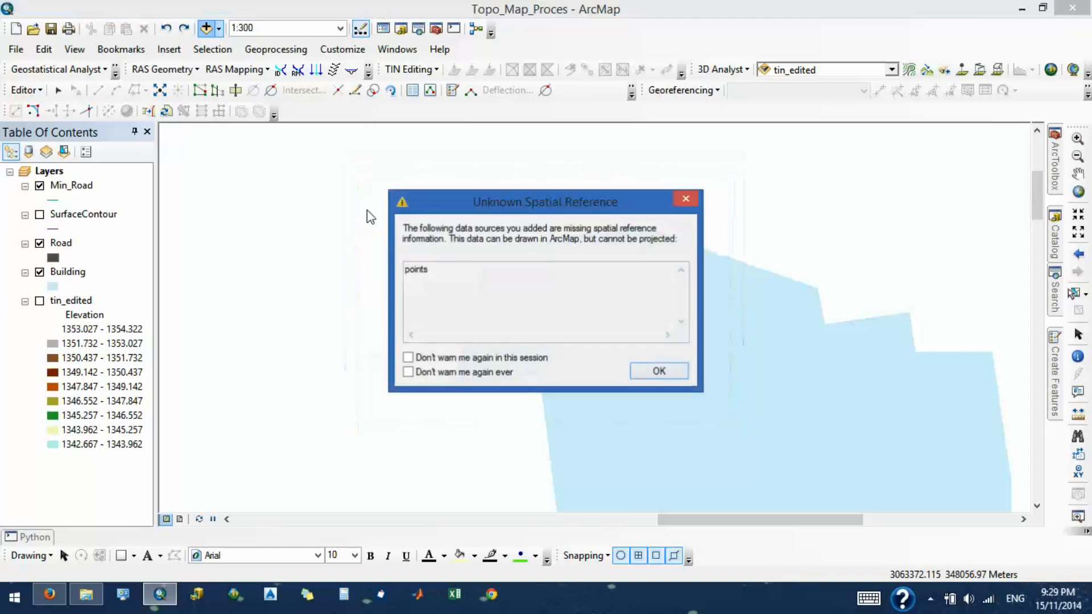
left_click(659, 370)
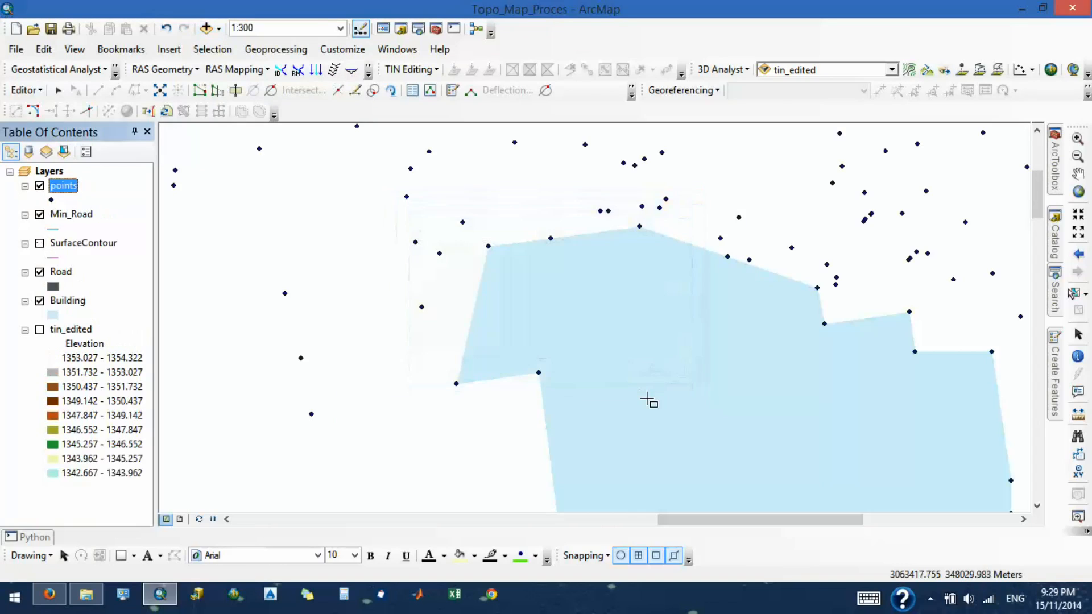
- Reshape the Building polygon's northwestern corner out to the survey point west of it and save the edits
left_click(38, 90)
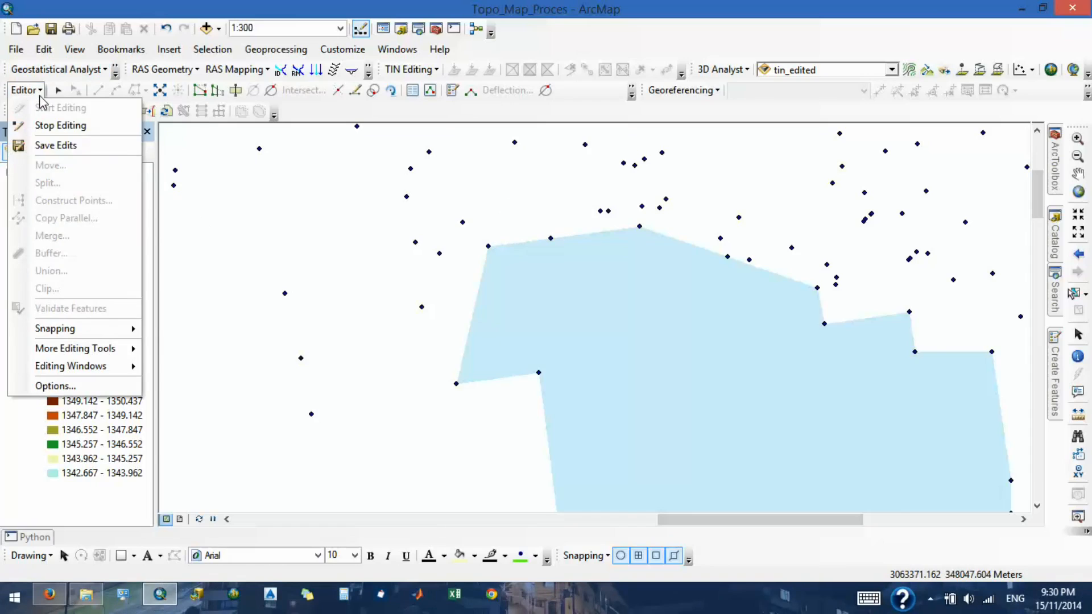
left_click(40, 96)
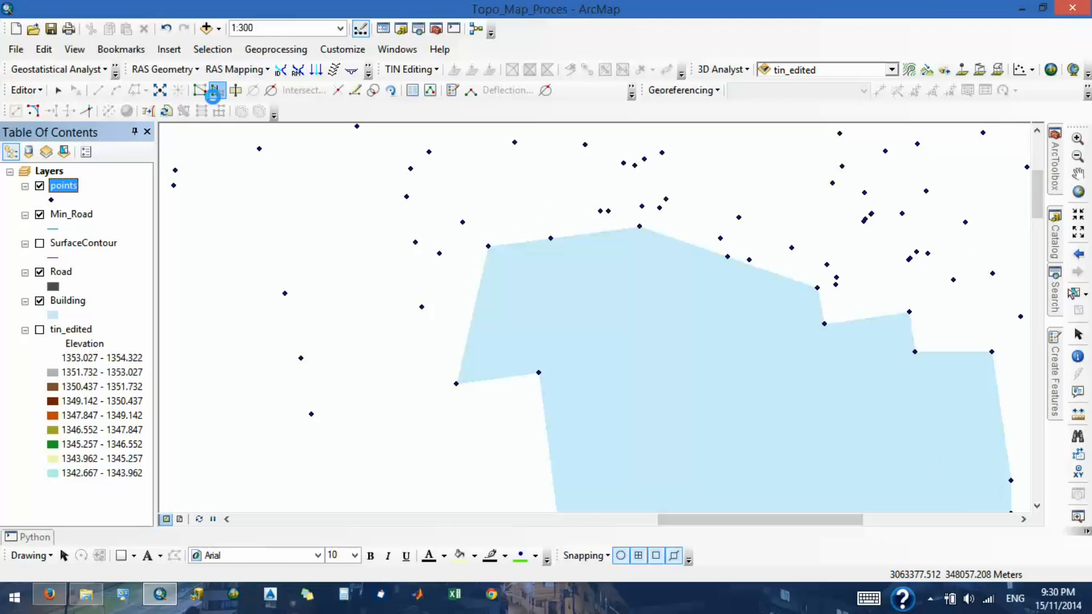
left_click(216, 90)
left_click(576, 332)
left_click(600, 338)
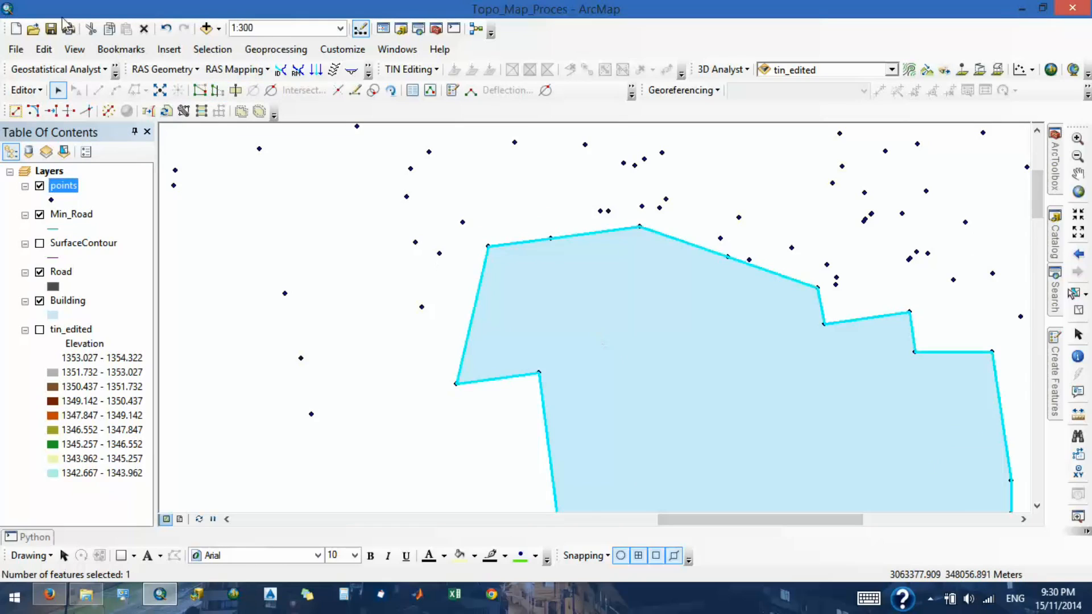
left_click(216, 90)
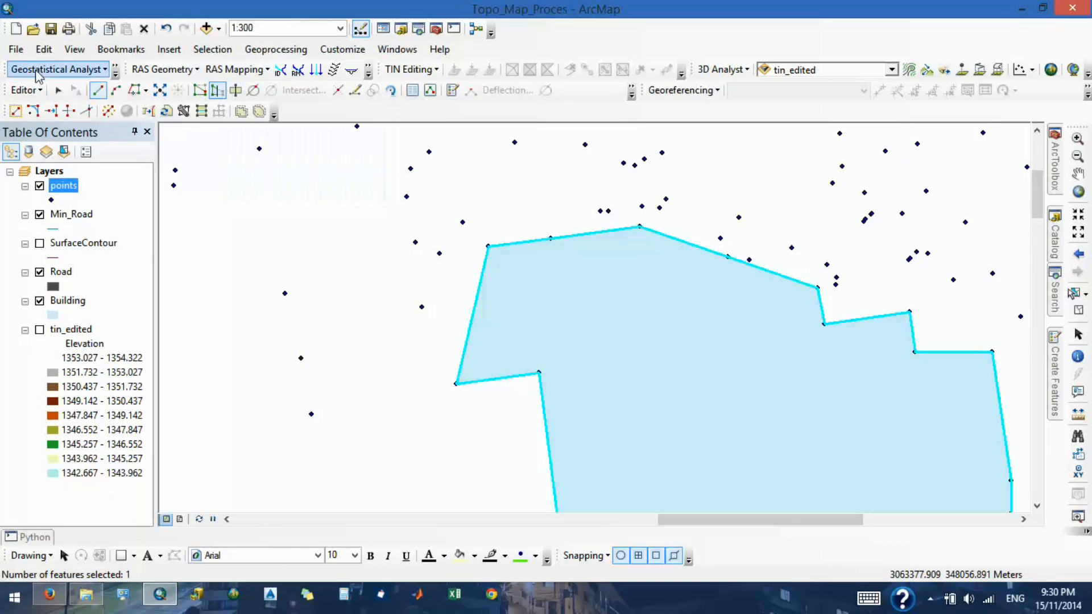
left_click(489, 246)
left_click(439, 253)
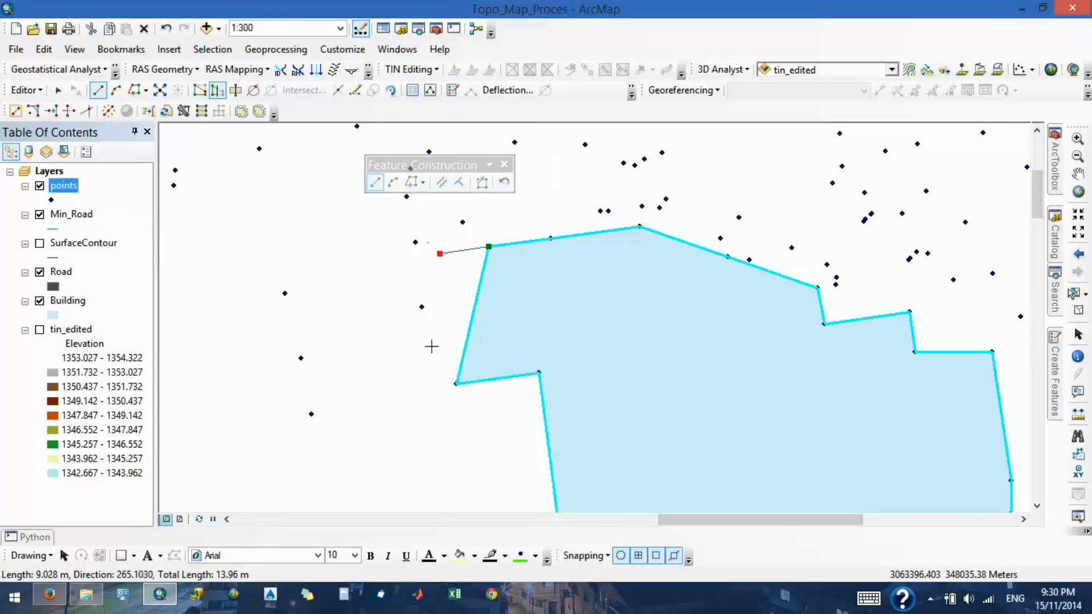
double_click(456, 383)
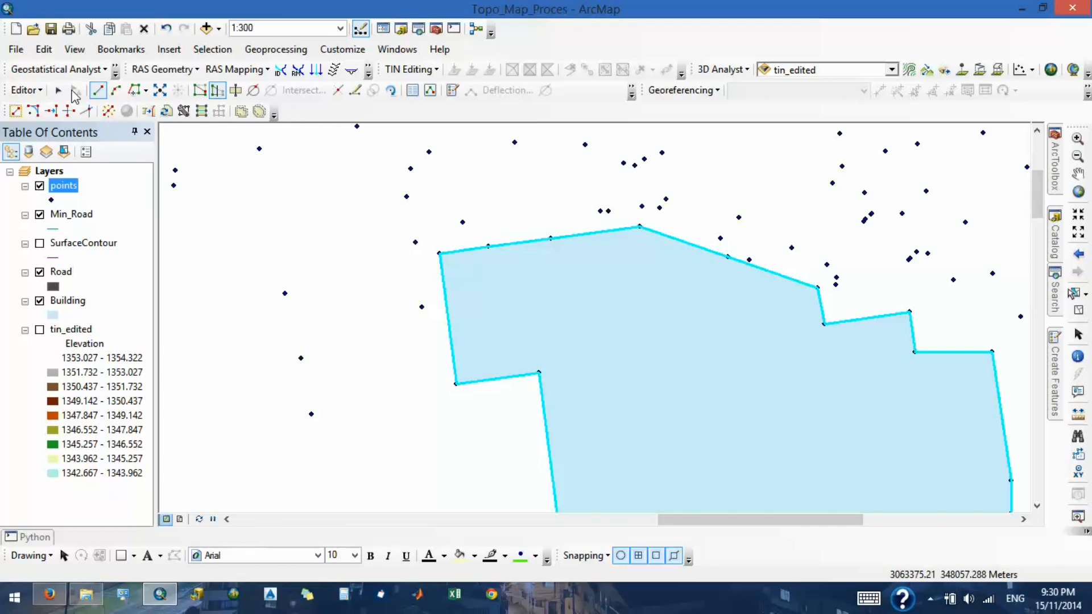
left_click(41, 91)
left_click(46, 145)
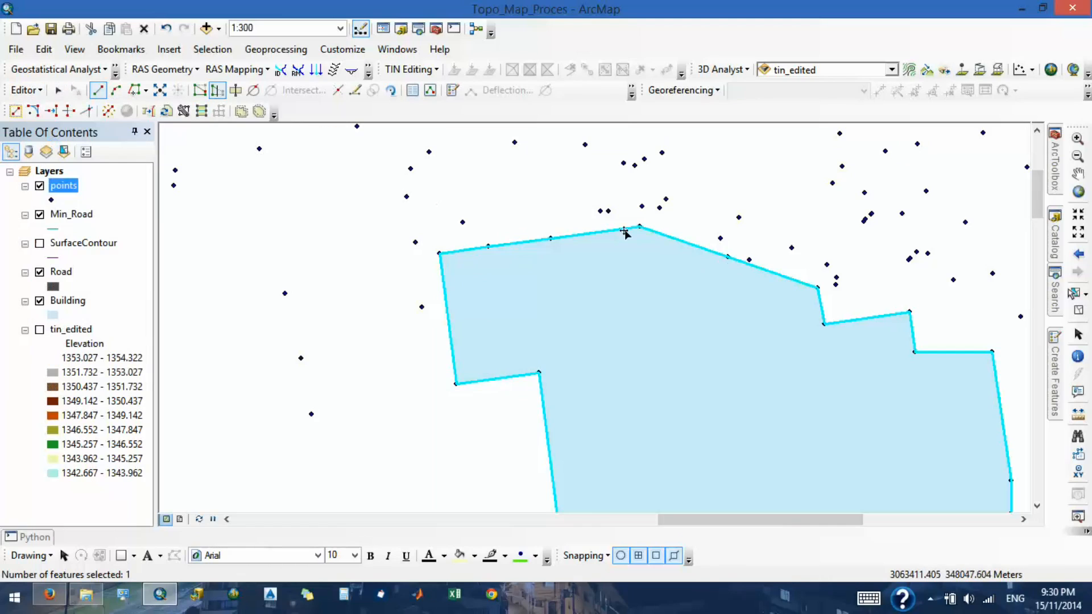
- Draw a Building rectangle about 4.1 by 8.3 m from the polygon's northern peak to the next survey point on the sloping edge
left_click(1057, 353)
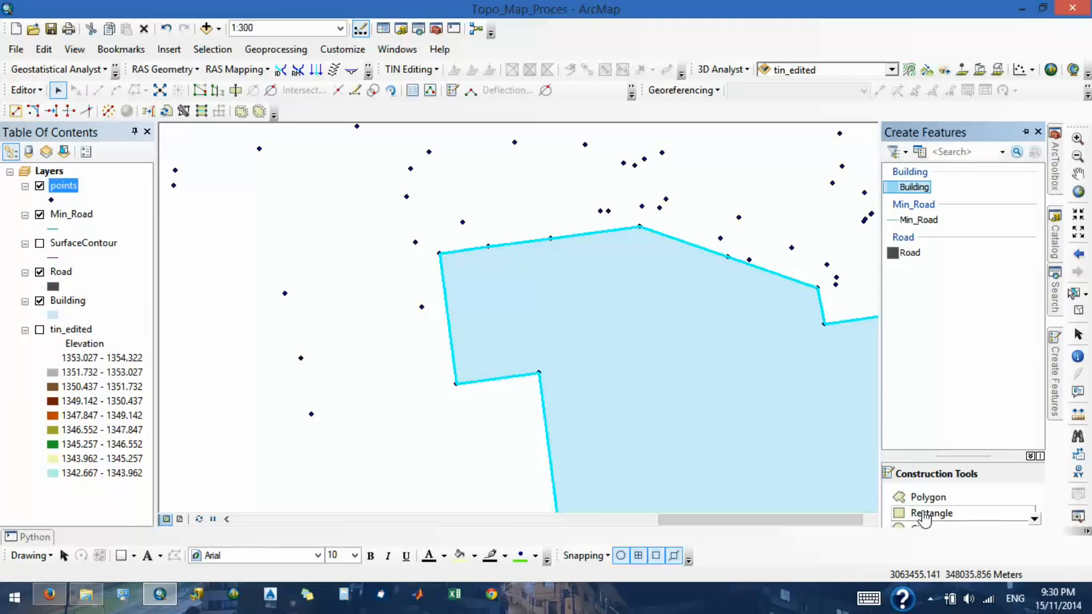
left_click(640, 227)
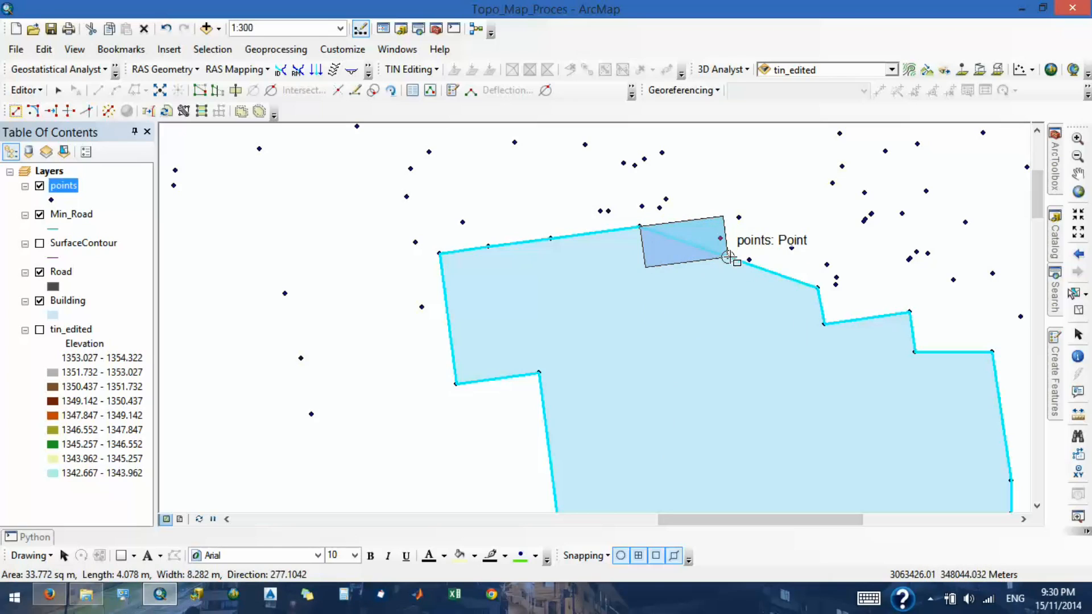
left_click(730, 257)
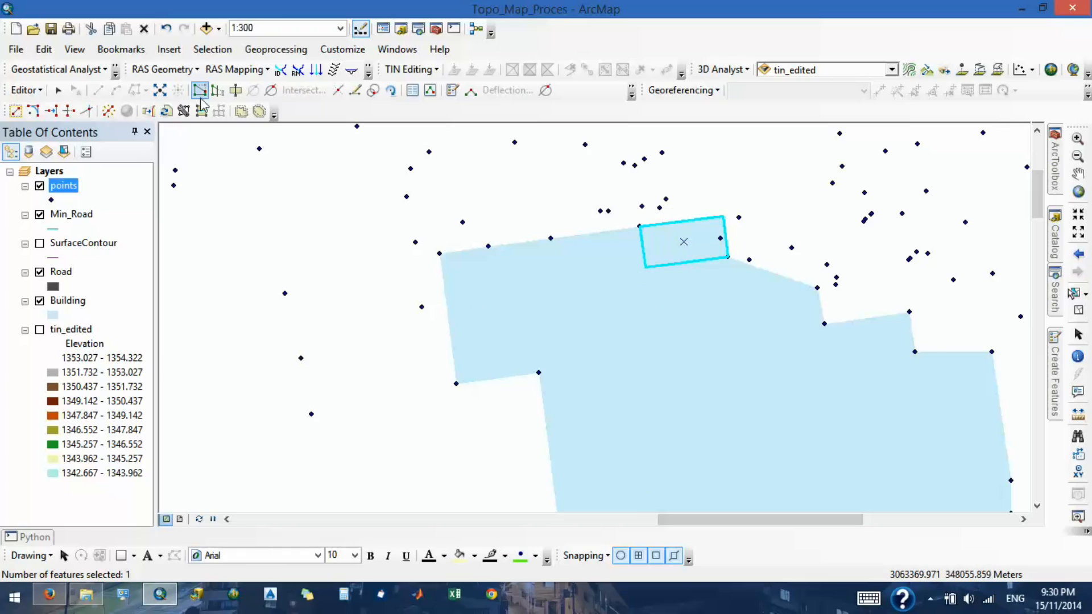
- Try to reshape the small rectangle along its southern and western edges and discard the leftover sketch
left_click(222, 92)
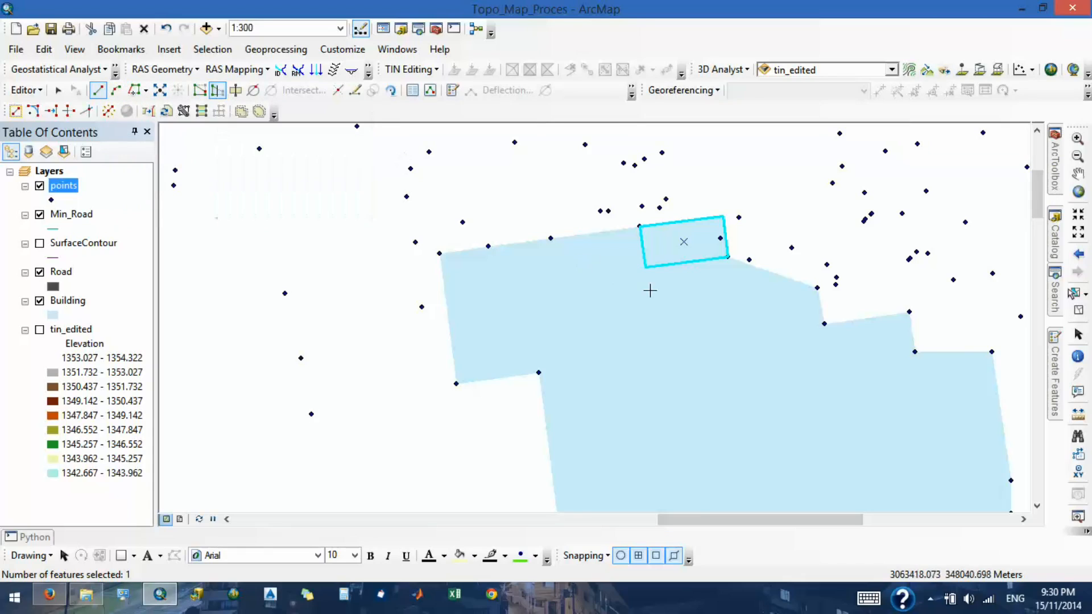
left_click(727, 257)
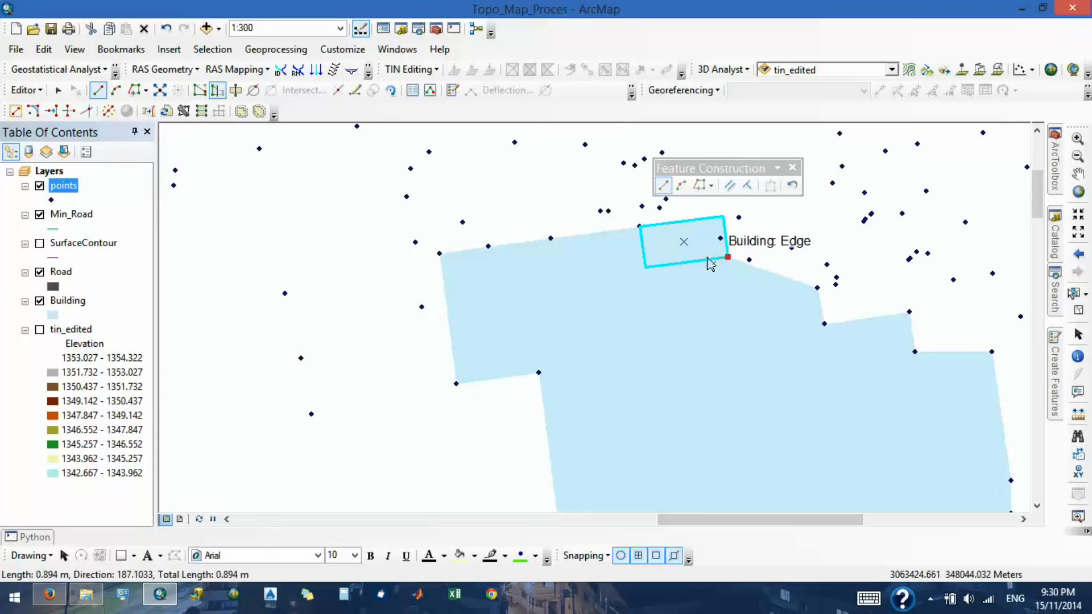
left_click(645, 267)
double_click(640, 226)
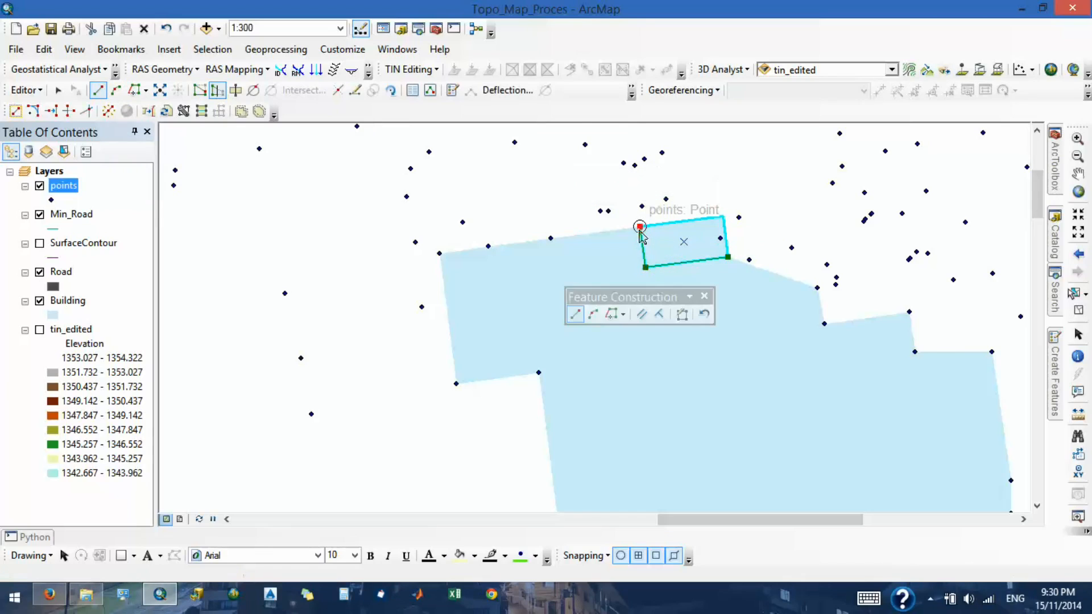
left_click(620, 328)
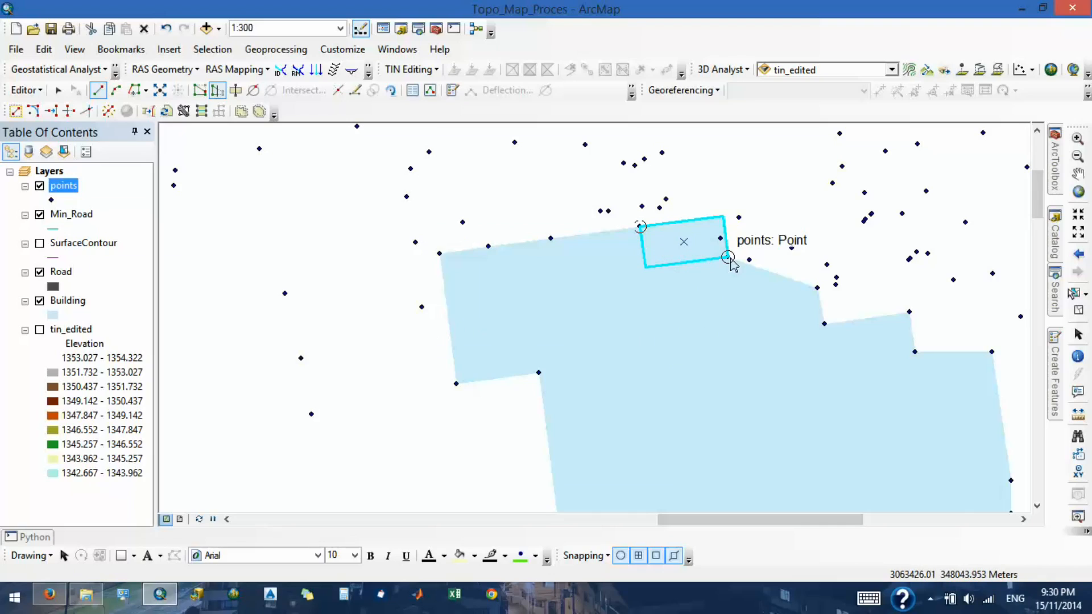
left_click(741, 339)
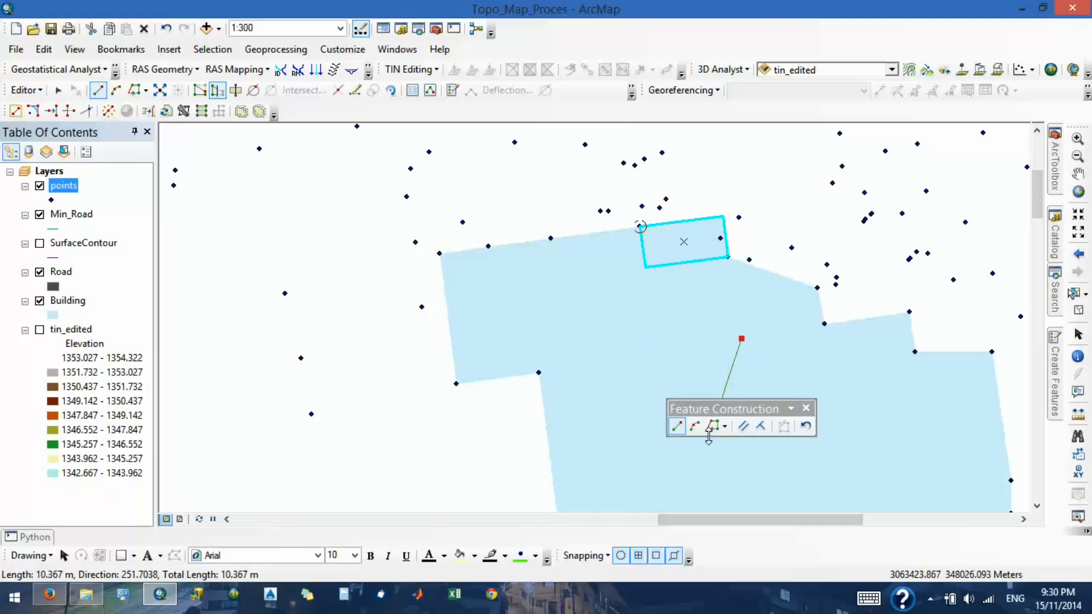
key("ctrl+z")
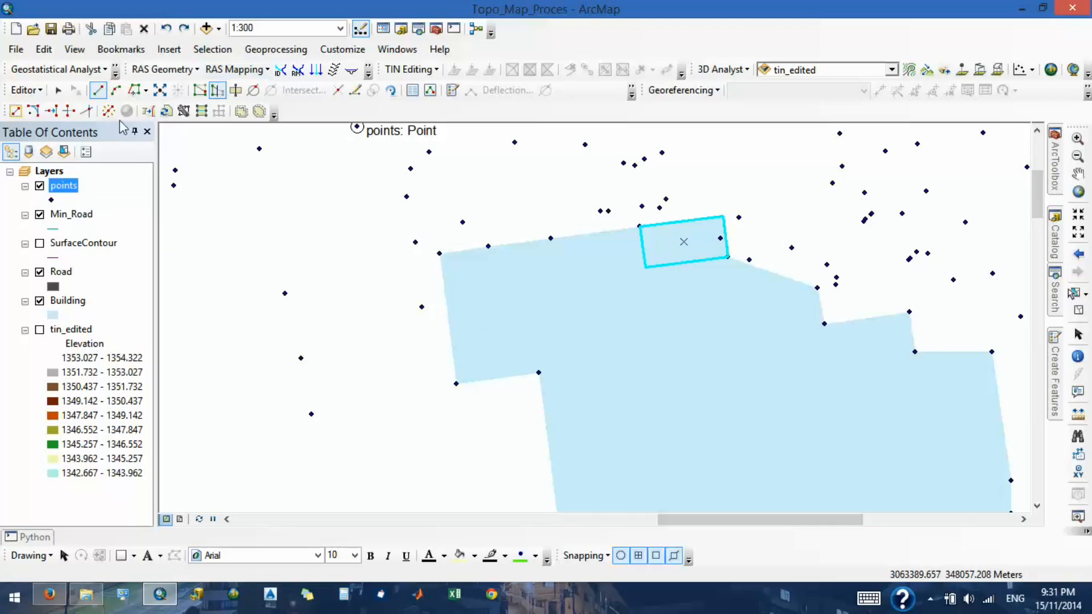
- Reshape the large Building polygon along the small rectangle's southern and western edges, cutting a notch up to the northern peak
left_click(58, 89)
left_click(688, 393)
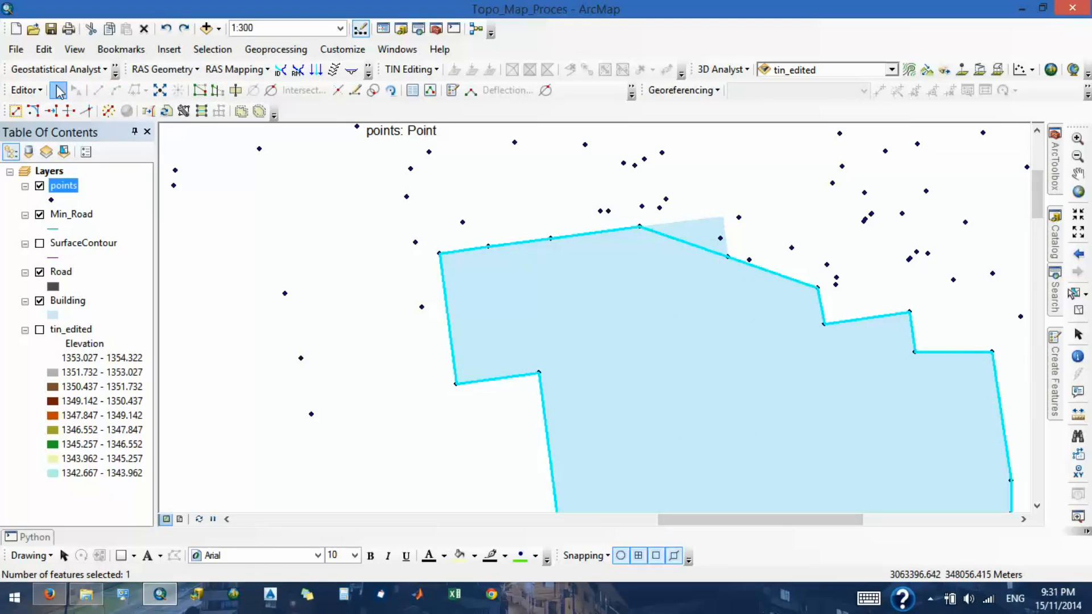
left_click(221, 95)
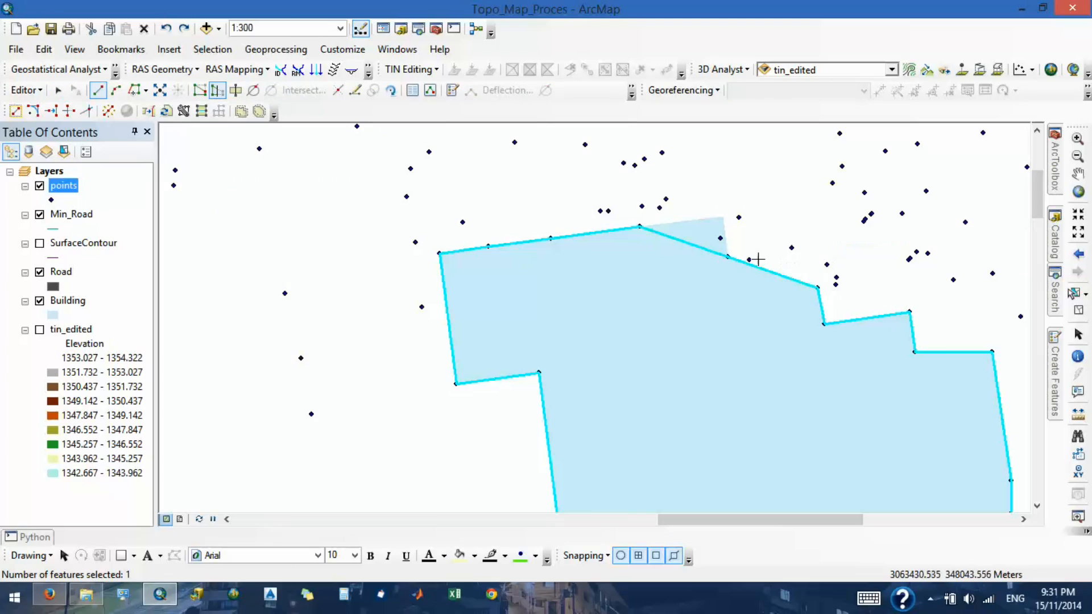
left_click(729, 257)
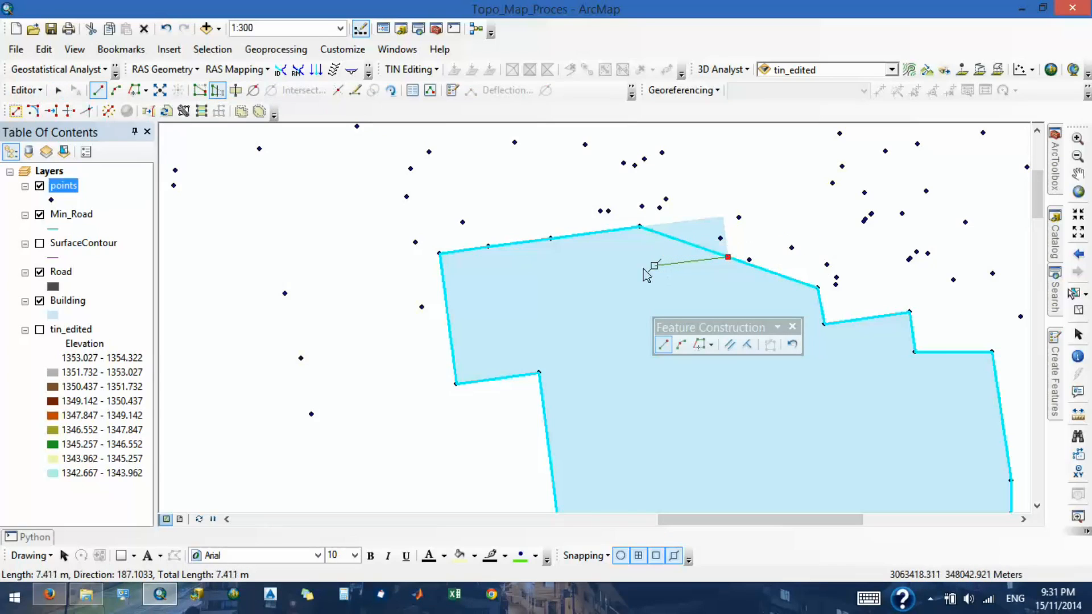
left_click(646, 267)
double_click(640, 226)
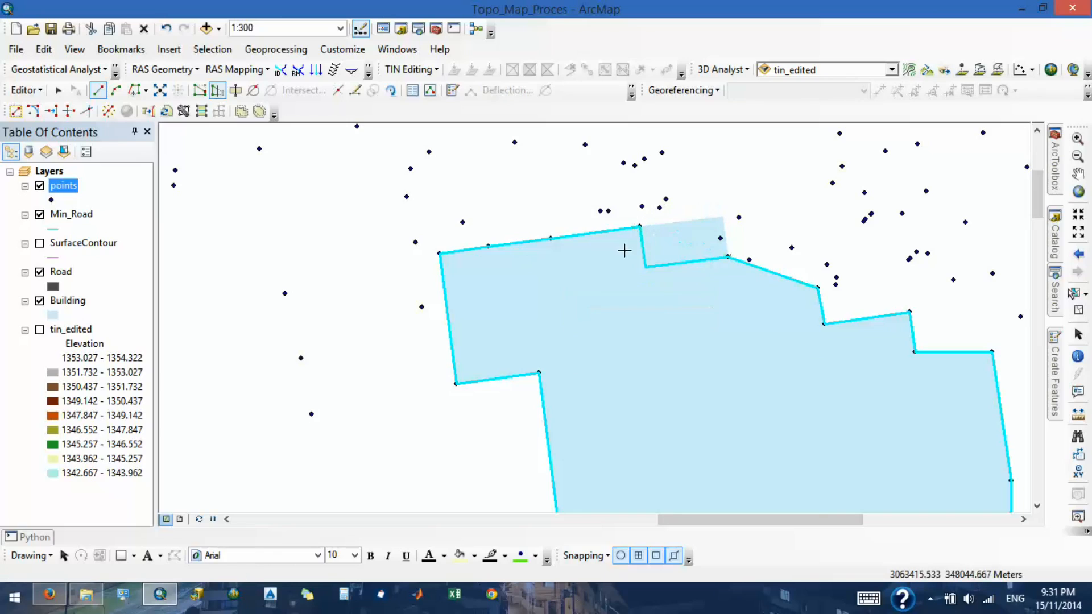
scroll(583, 227, "up", 1)
scroll(583, 227, "down", 1)
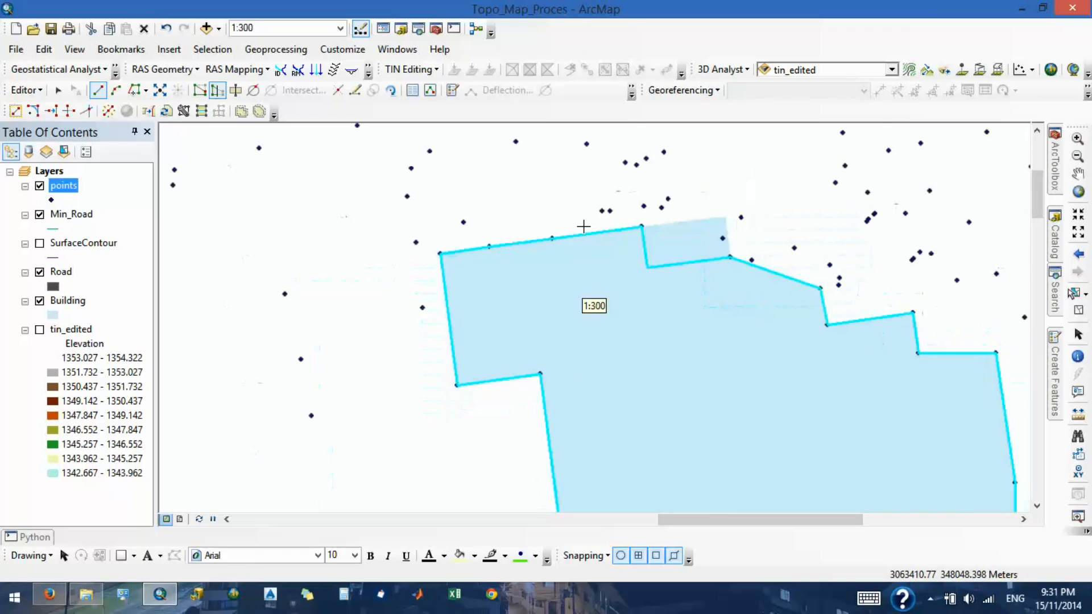
- Delete the small helper rectangle at the building's northern notch
left_click(57, 90)
left_click(691, 255)
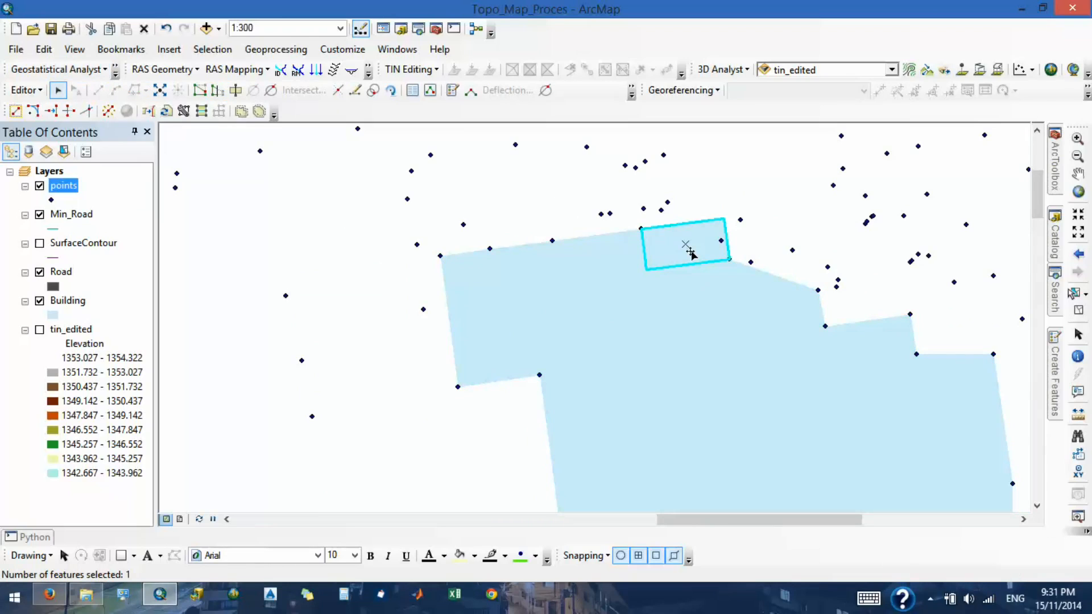
key("Delete")
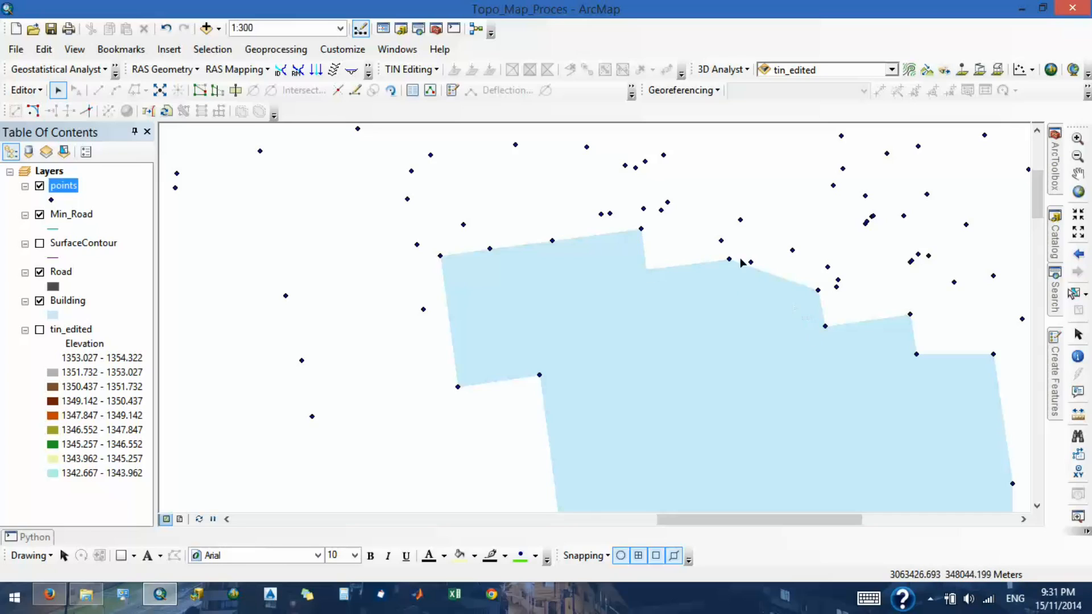
- Start a reshape sketch on the Building polygon at the survey point on the notch's eastern end
left_click(745, 312)
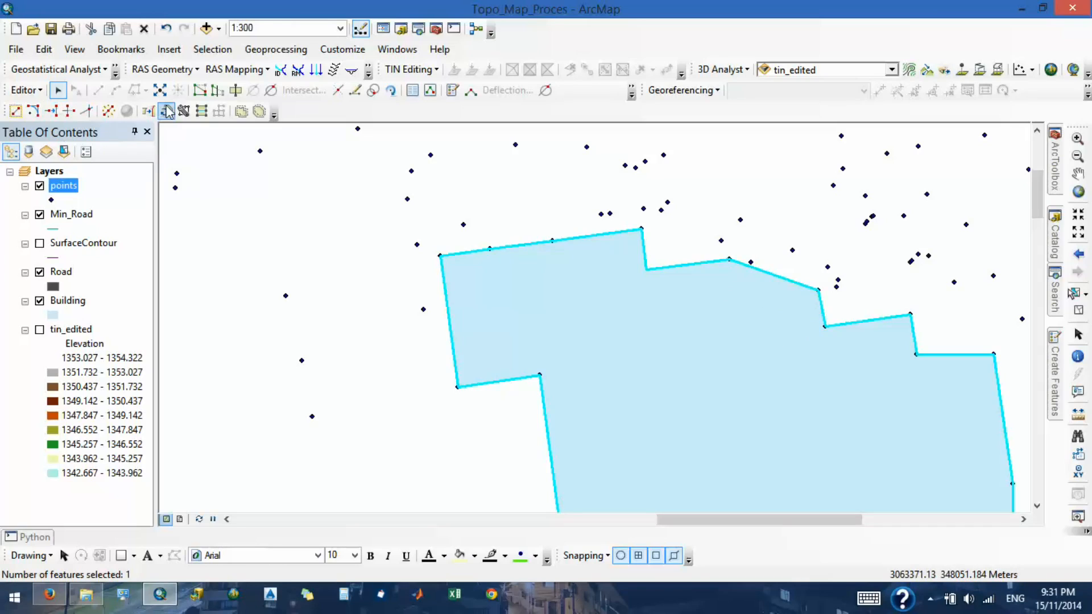
left_click(224, 97)
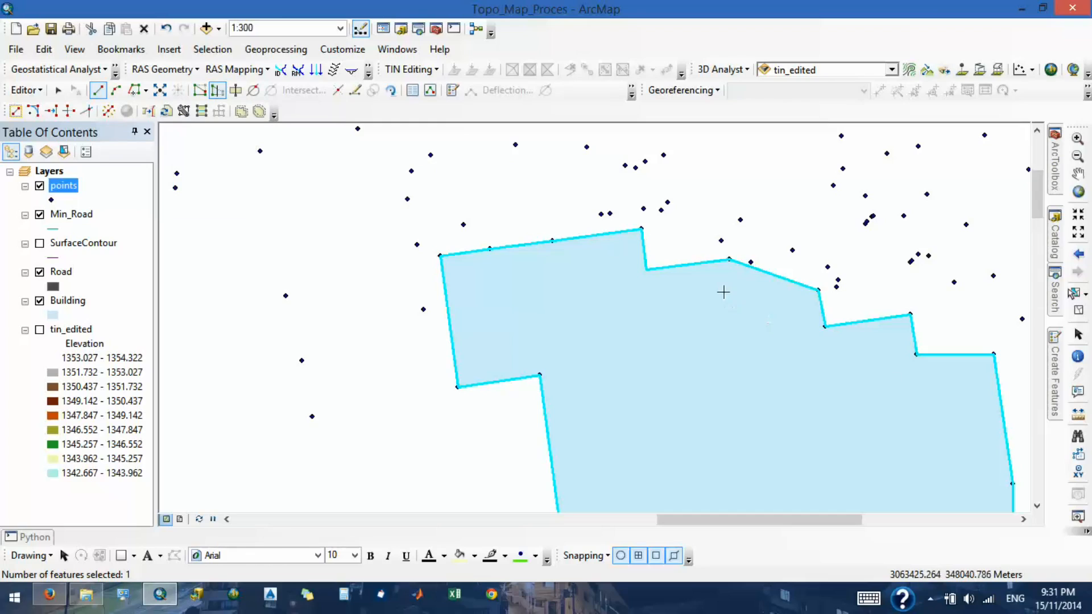
left_click(729, 261)
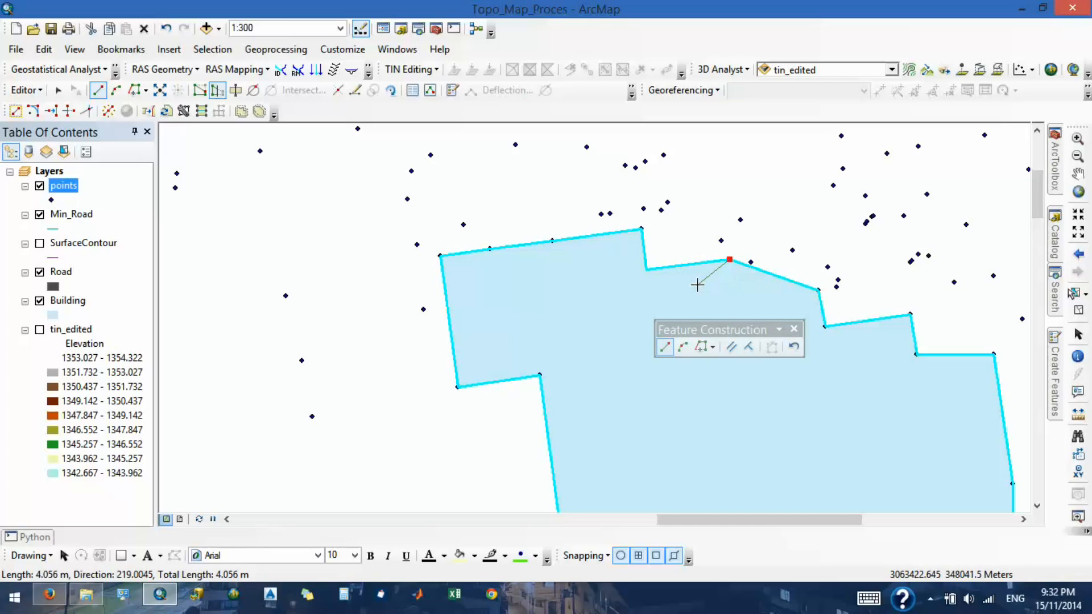
- Try constraining the sketch segment to a direction of 270 and release the constraint
key("ctrl+a")
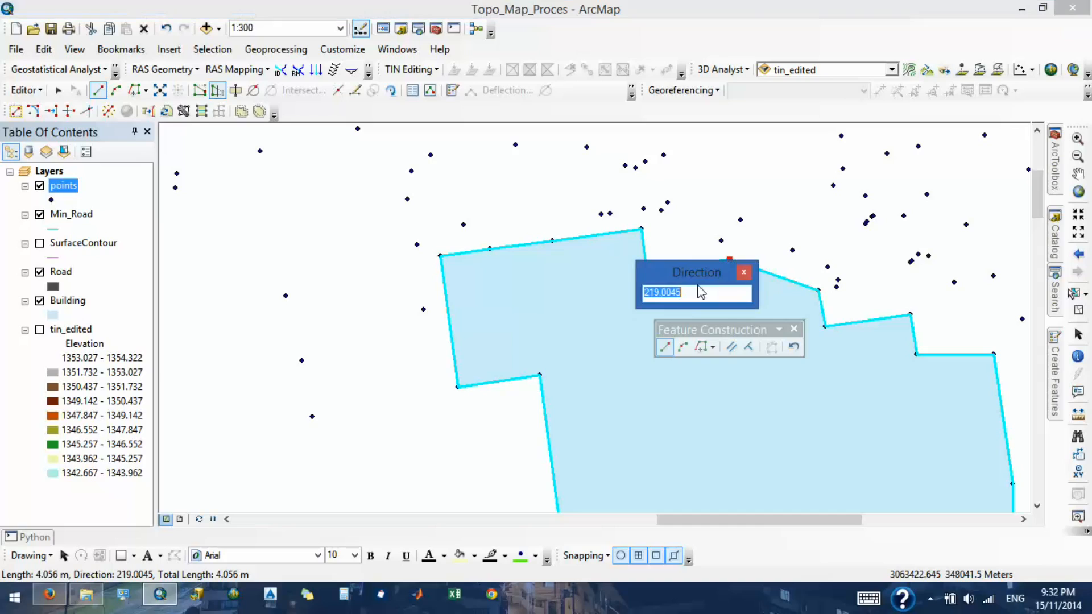
left_click(745, 274)
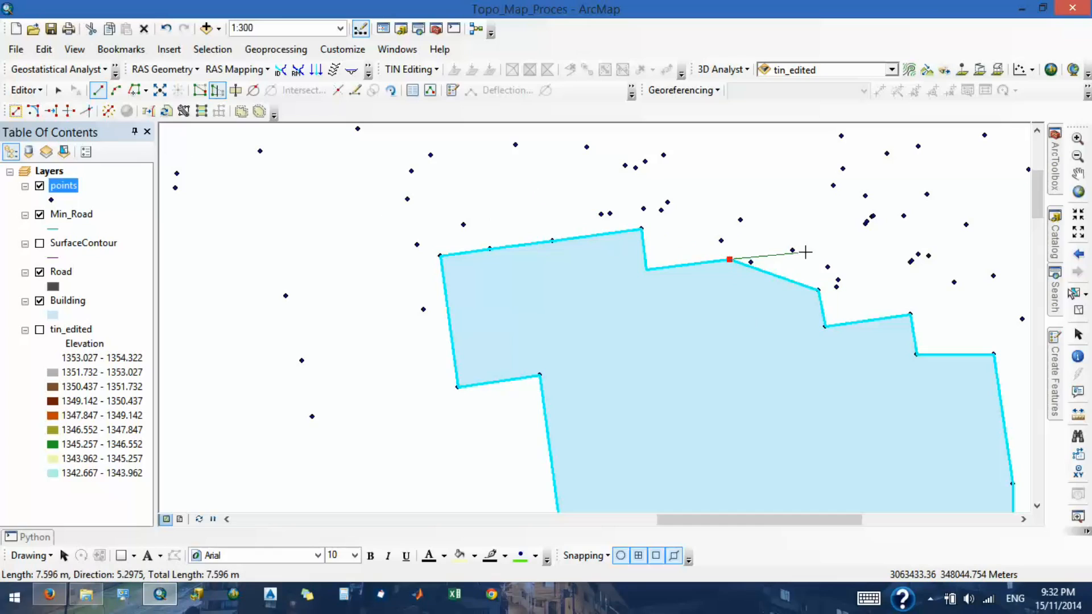
key("ctrl+a")
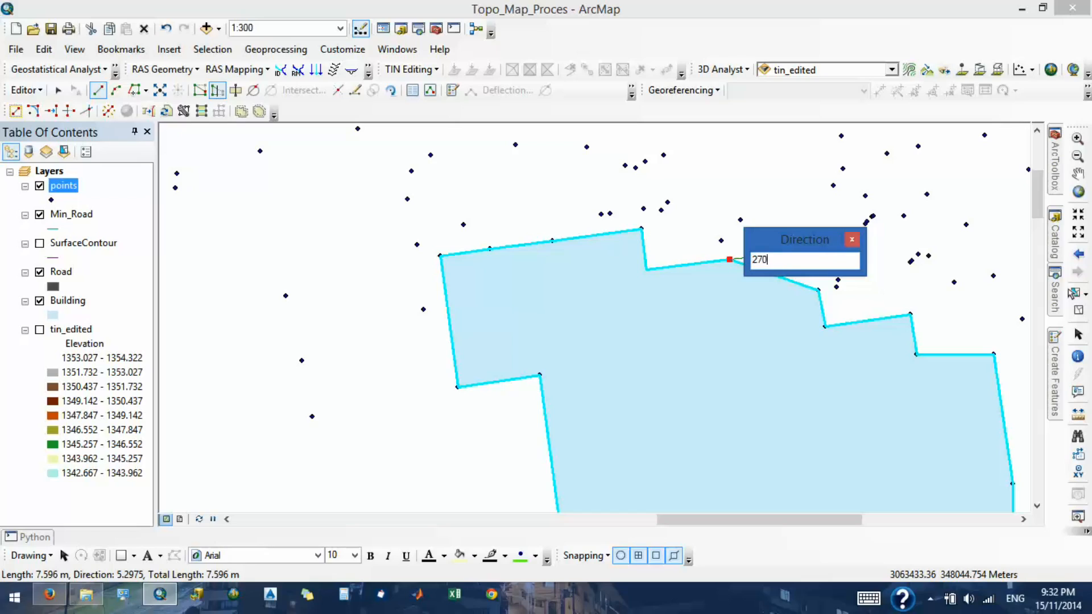
key("Return")
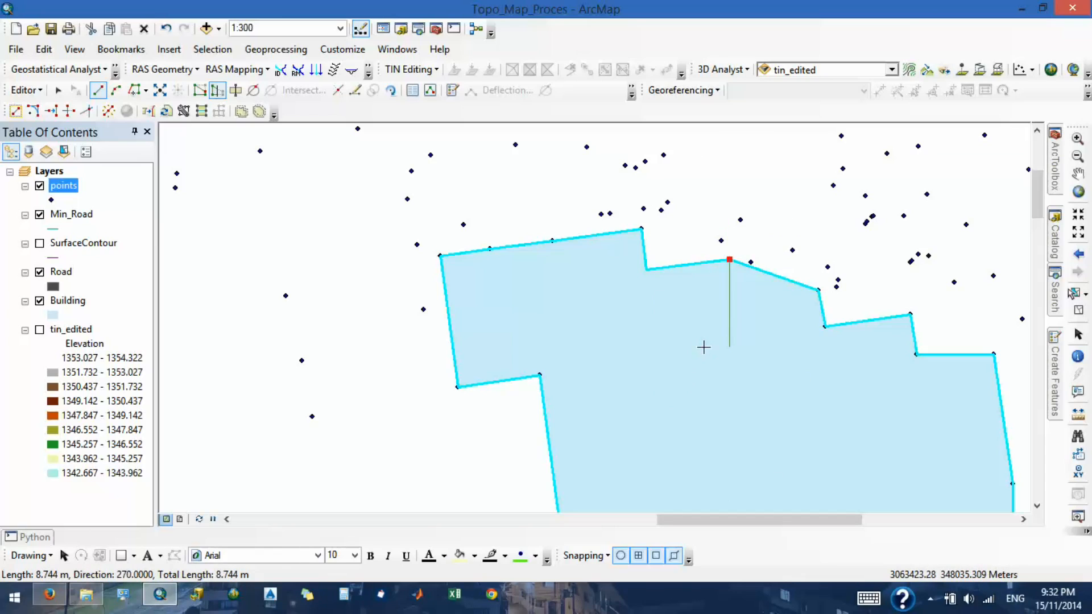
key("Escape")
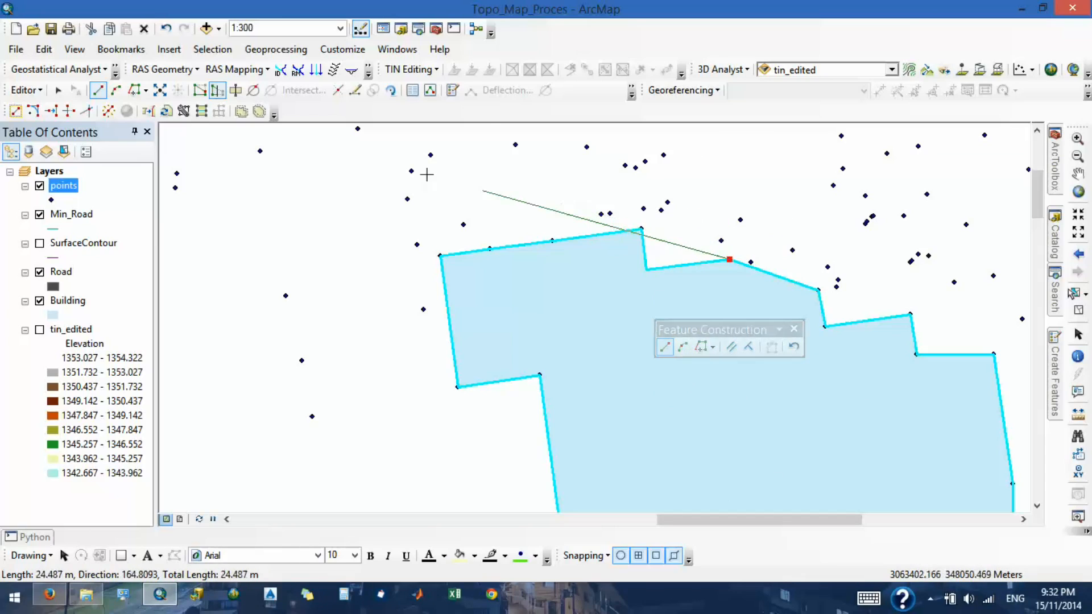
- Try reshaping the Building polygon with a 15 m segment parallel to the notch's short edge, ending at the next eastern corner point, and undo it
left_click(731, 348)
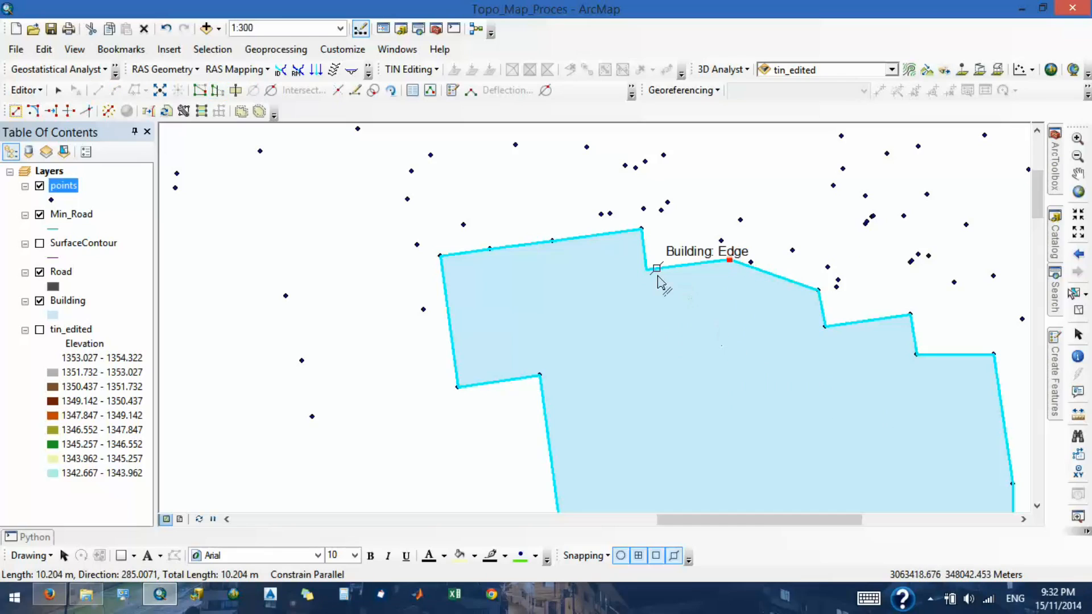
left_click(644, 248)
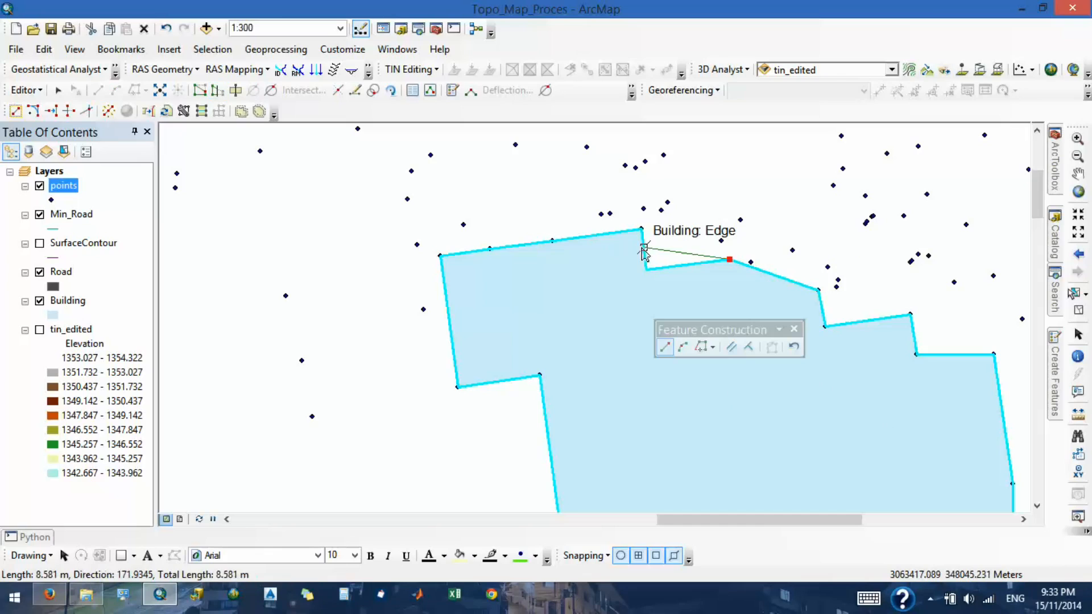
left_click(718, 268)
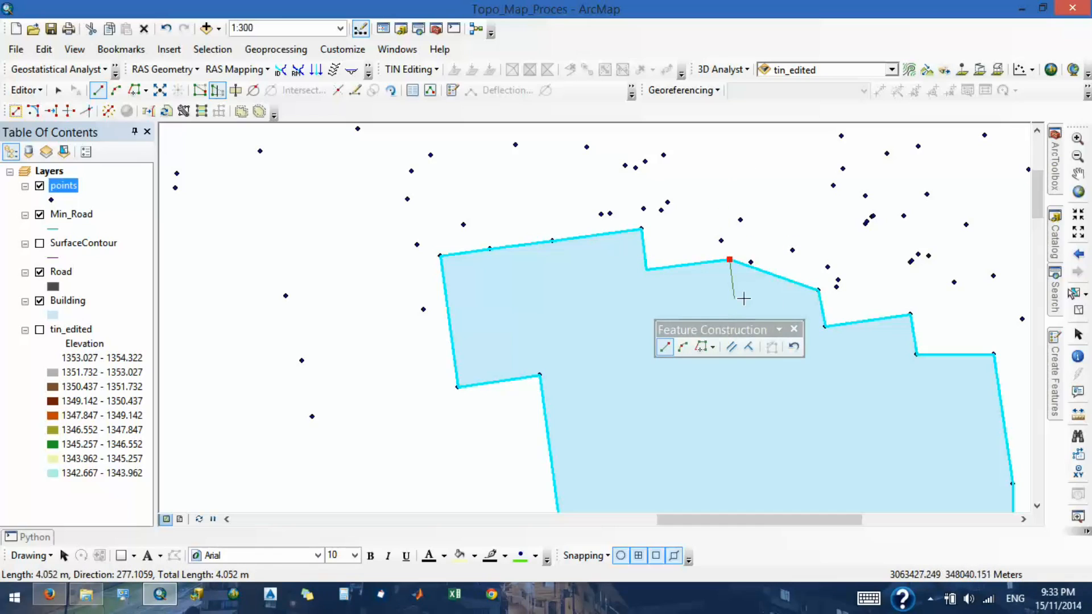
left_click(794, 330)
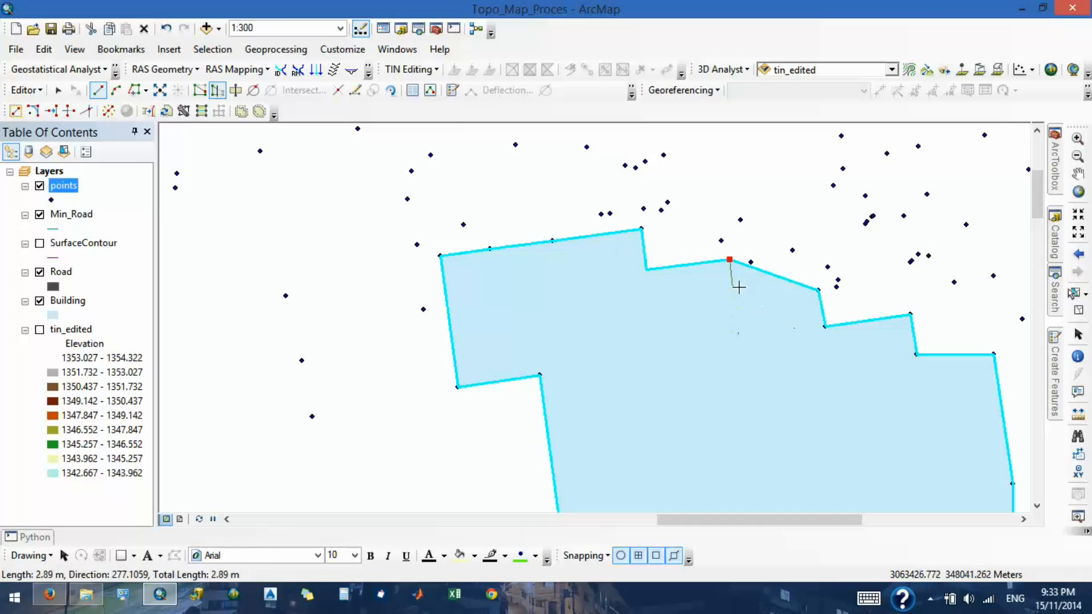
left_click(748, 410)
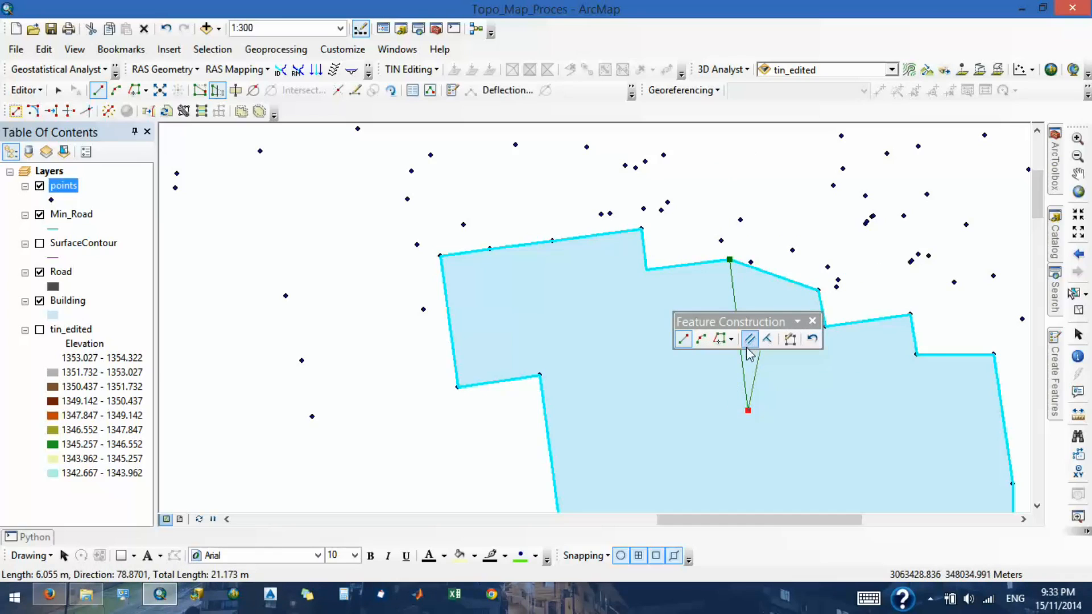
double_click(818, 291)
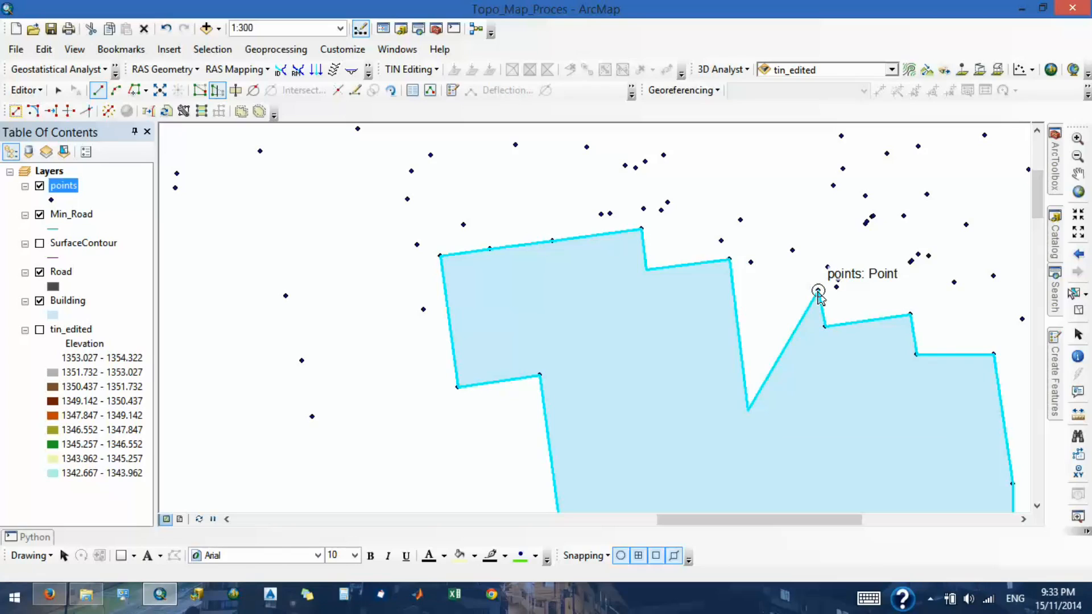
key("ctrl+z")
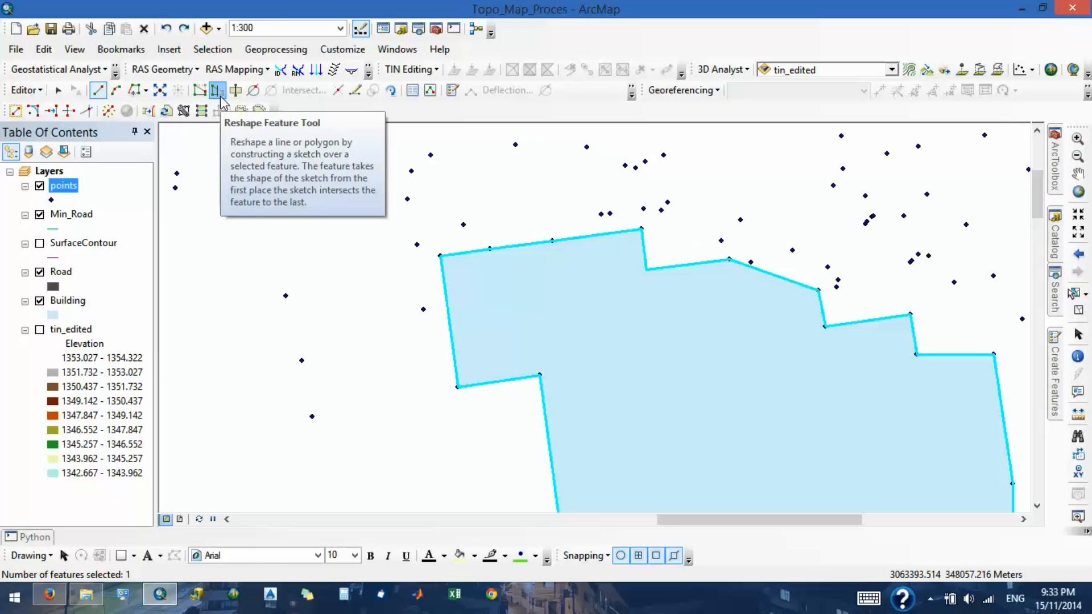
- Open the toolbar customization from the Direction-Distance construction and list the commands in the Editor category
left_click(253, 92)
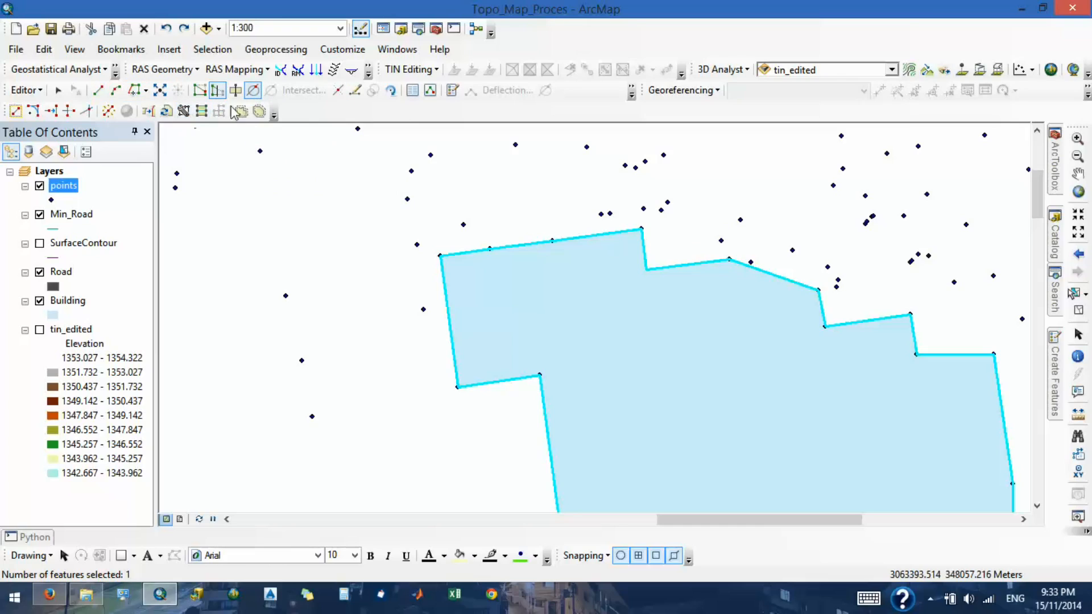
left_click(632, 91)
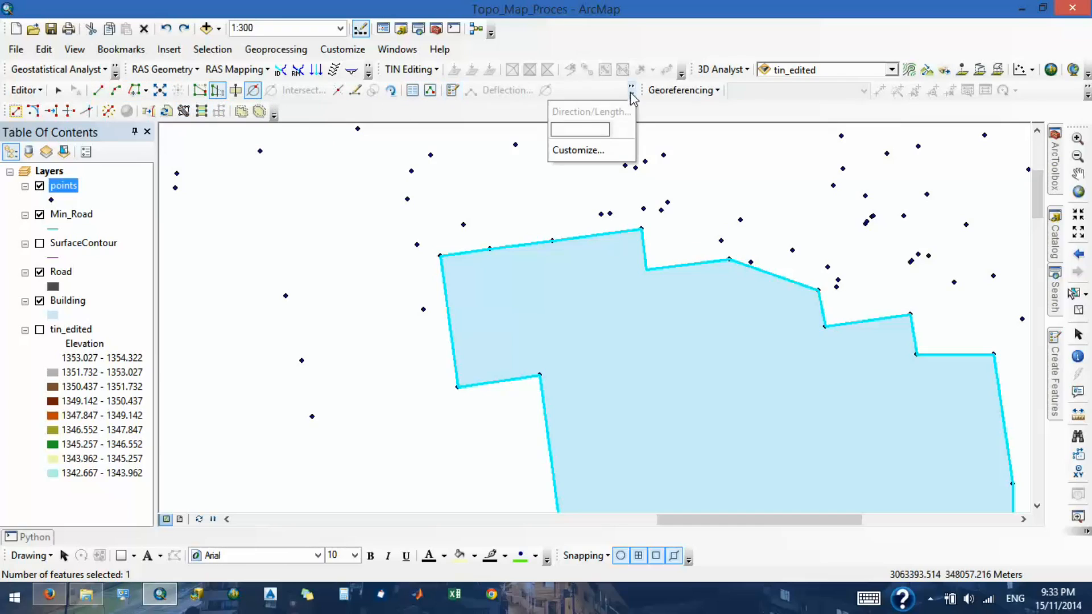
left_click(600, 149)
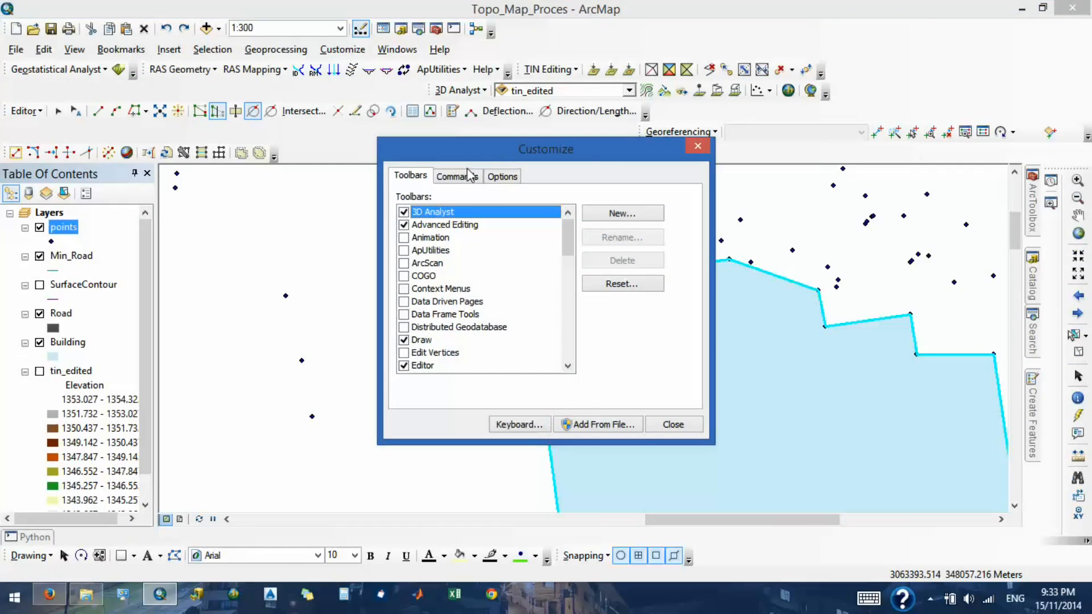
left_click(468, 175)
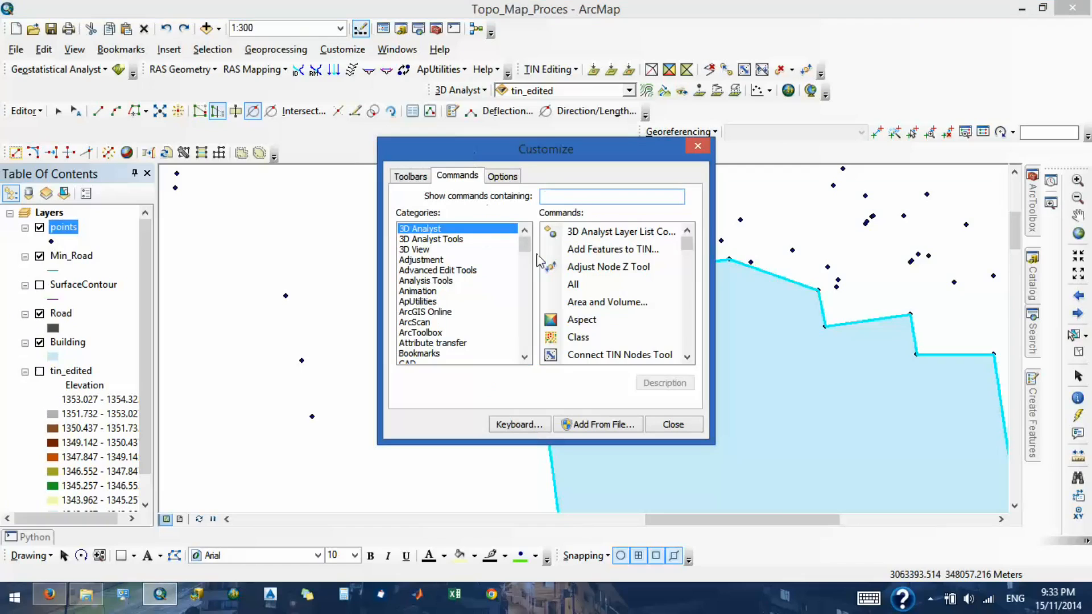
left_click(443, 293)
scroll(432, 285, "down", 3)
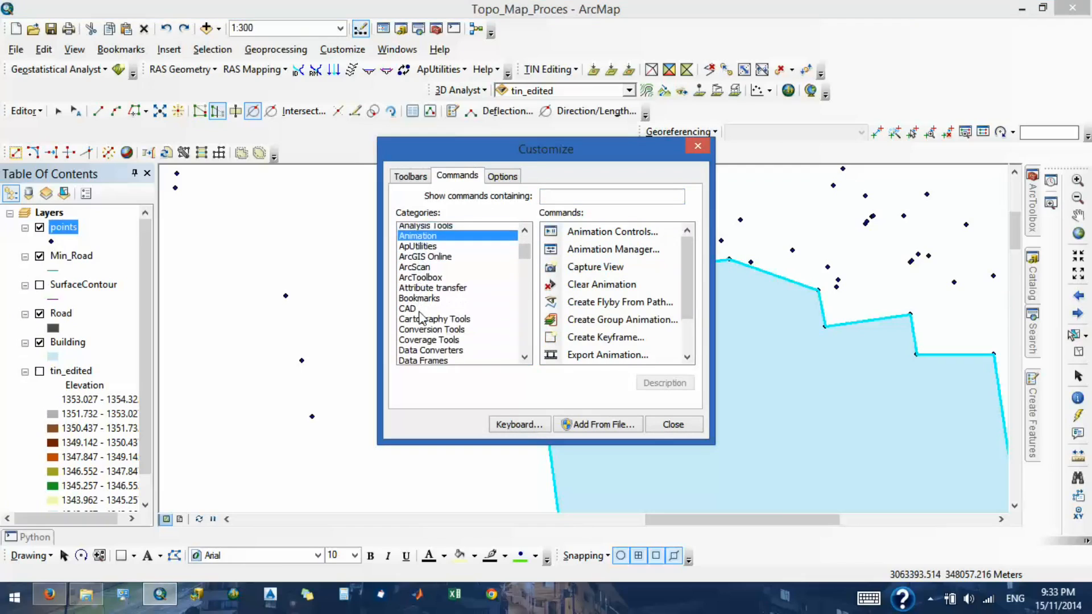
scroll(424, 276, "down", 3)
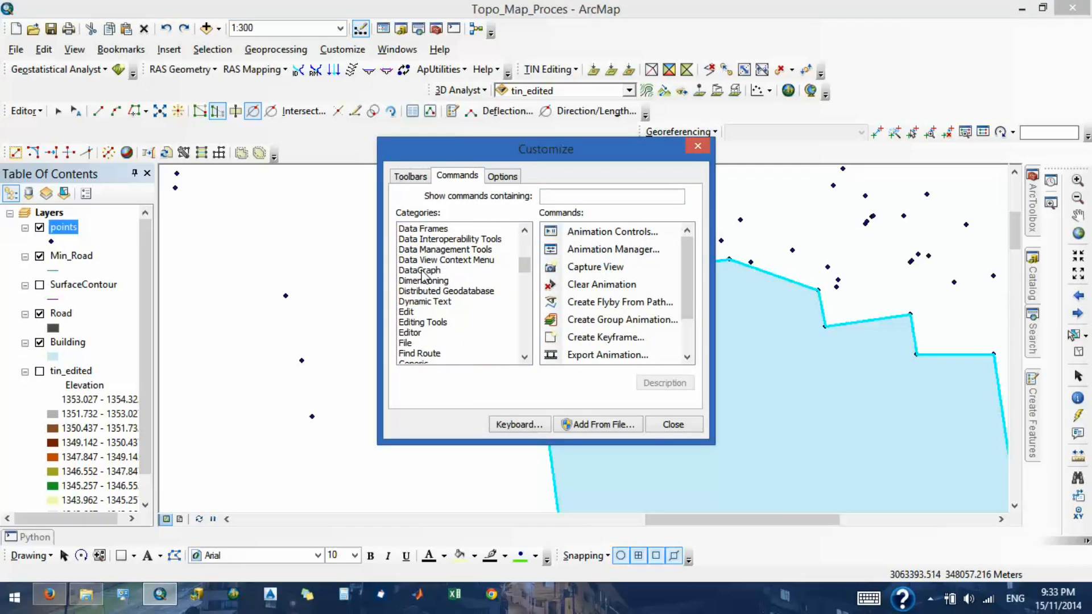
left_click(403, 335)
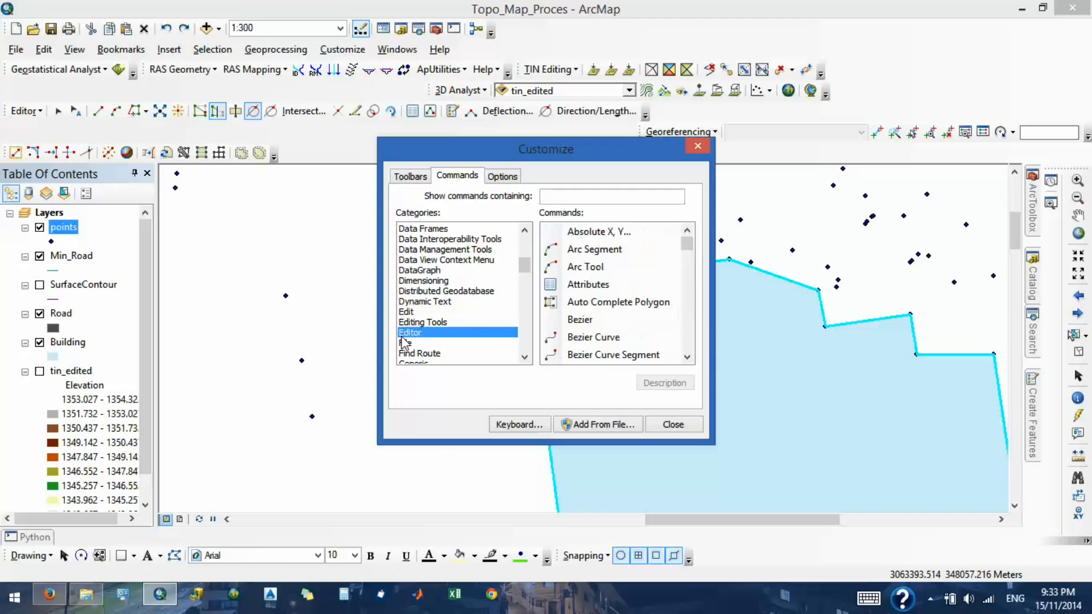
- Look through the Editor category's commands to the end of the list and close the customization dialog
left_click(425, 177)
left_click(449, 176)
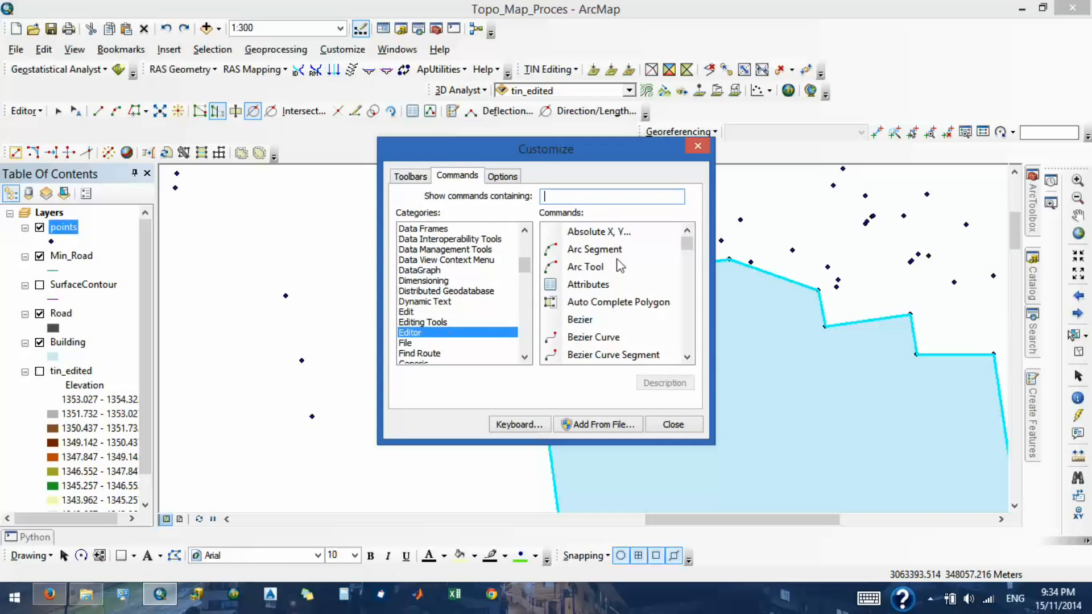
left_click_drag(575, 251, 595, 287)
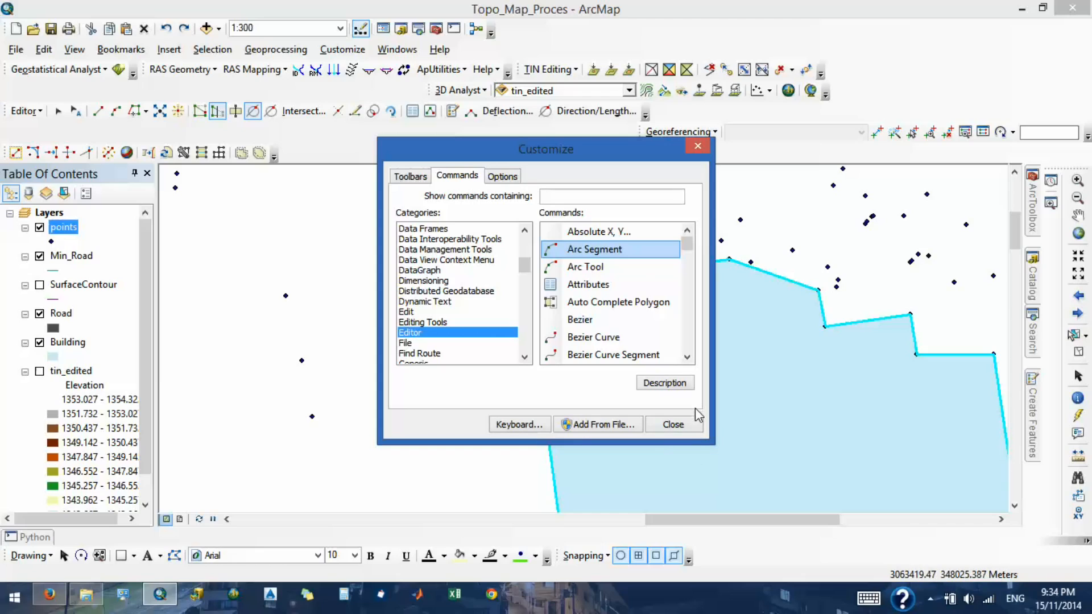
left_click_drag(688, 240, 702, 350)
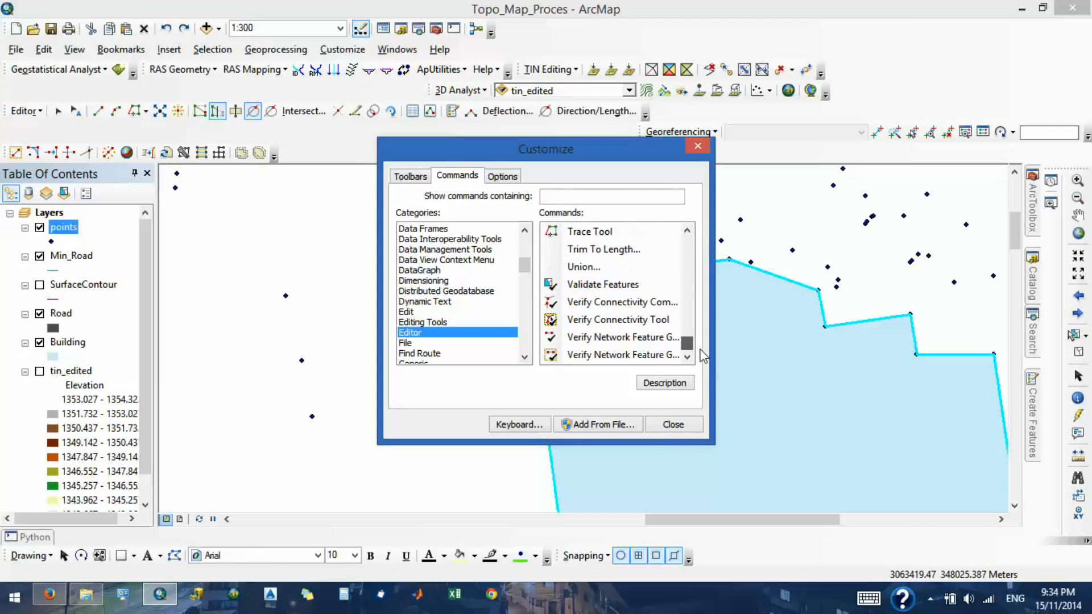
left_click(673, 425)
- With the Direction-Distance Tool, set a direction of about 279.7 through the notch's eastern point and centre the distance circle on the next eastern corner point
scroll(434, 198, "up", 2)
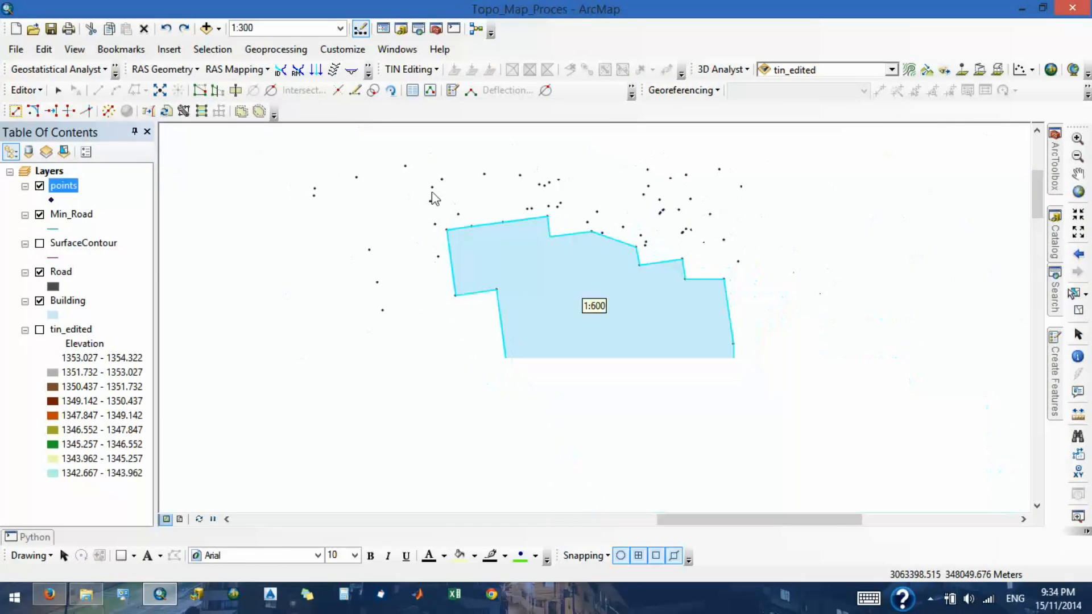
scroll(603, 250, "down", 2)
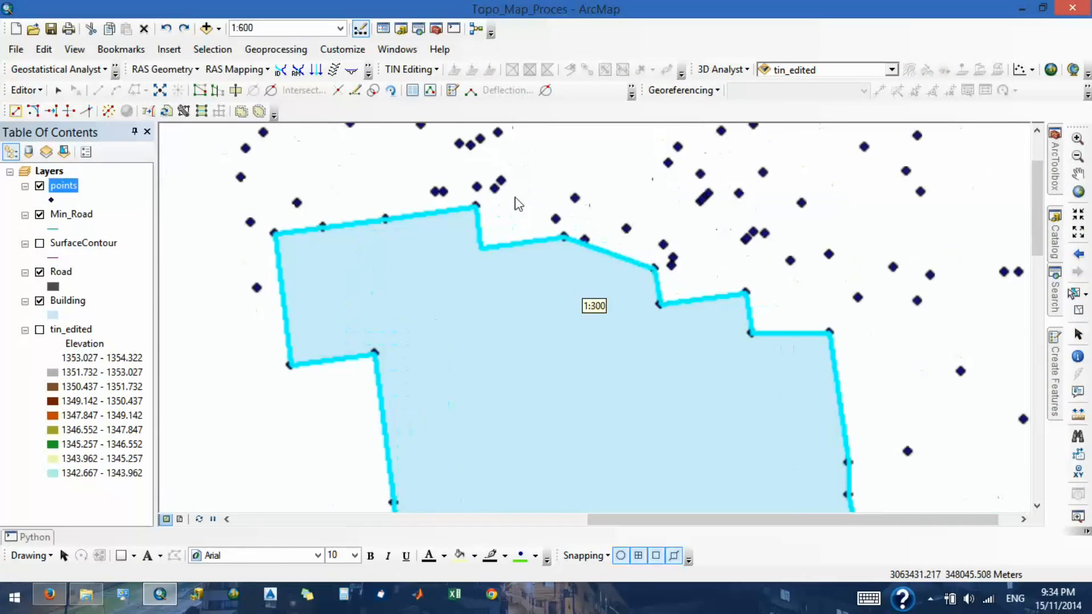
left_click(271, 91)
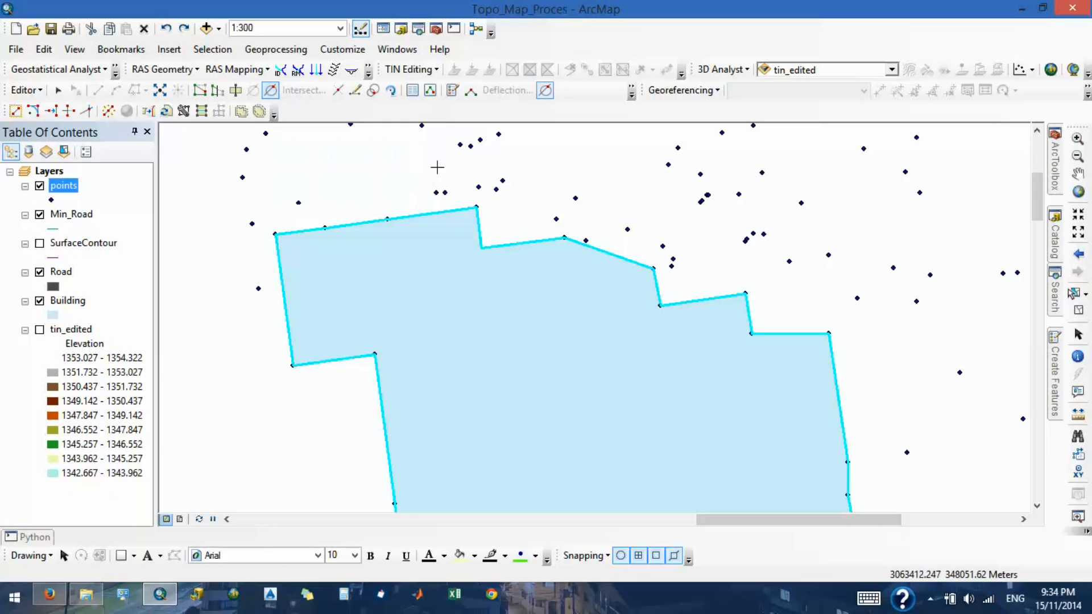
left_click(571, 239)
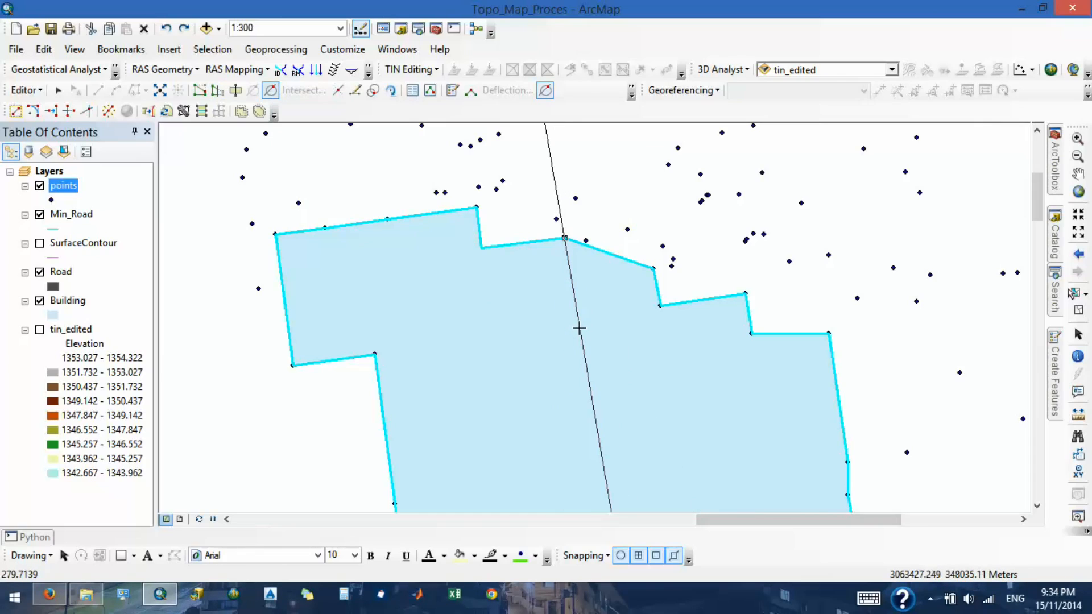
left_click(654, 268)
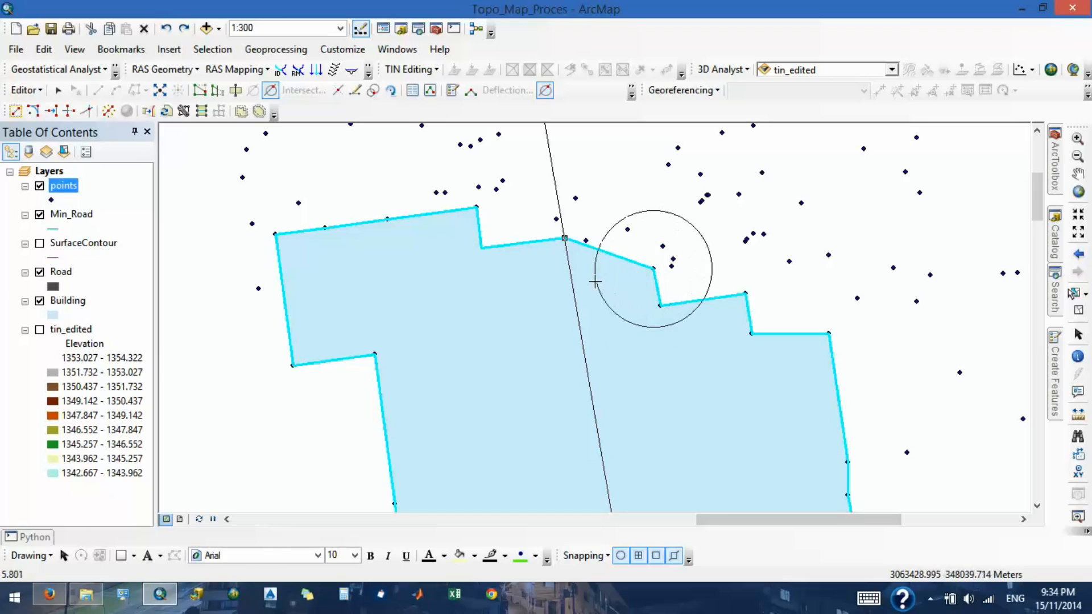
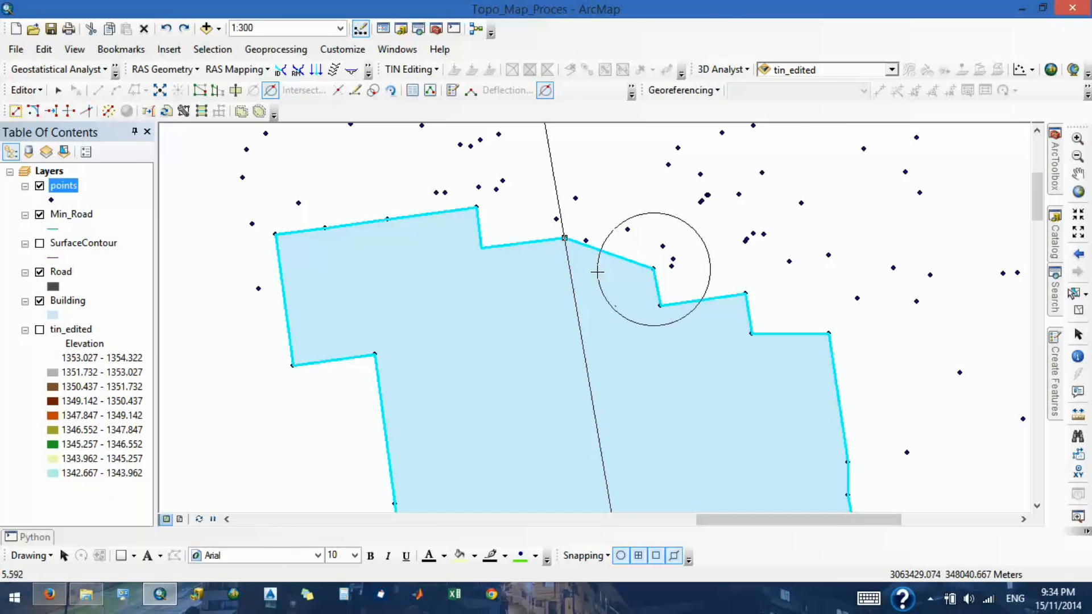
- Open the ArcGIS Desktop Help library and search its topics for "distance"
left_click(446, 51)
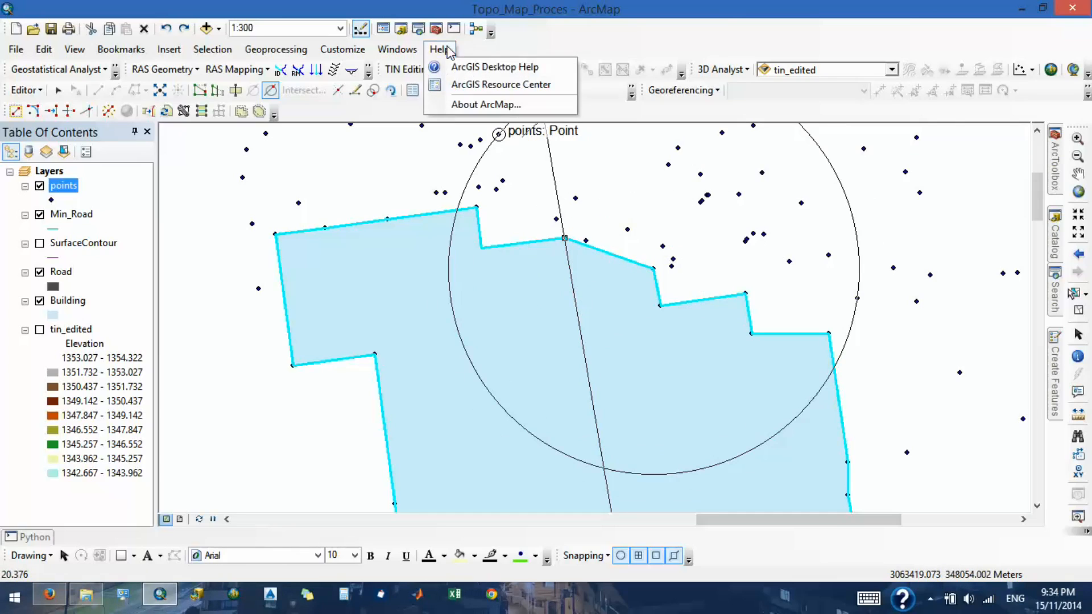
left_click(482, 68)
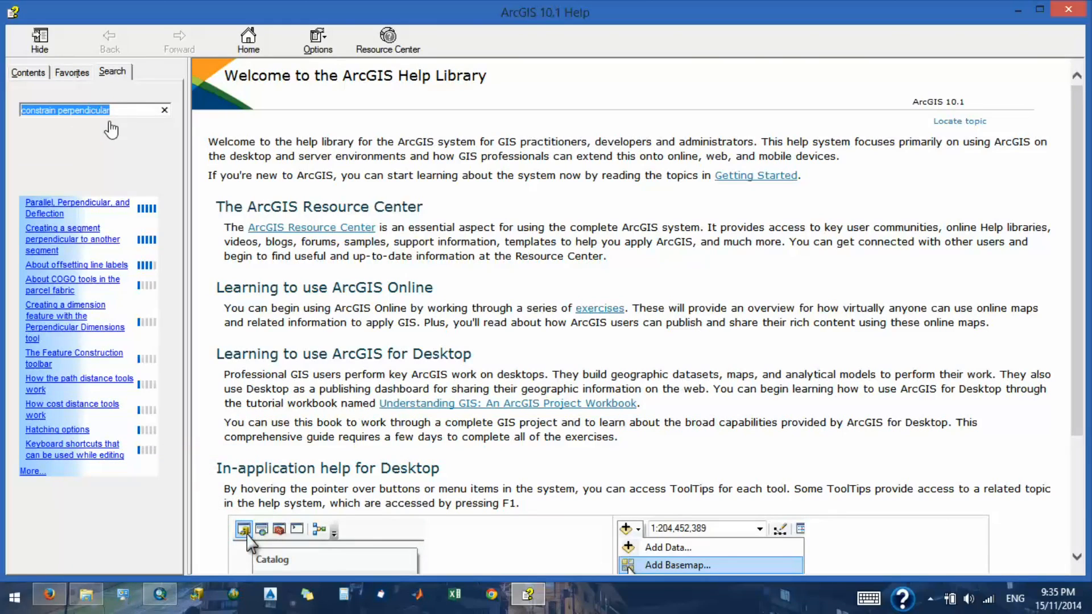
type("distance")
key("Return")
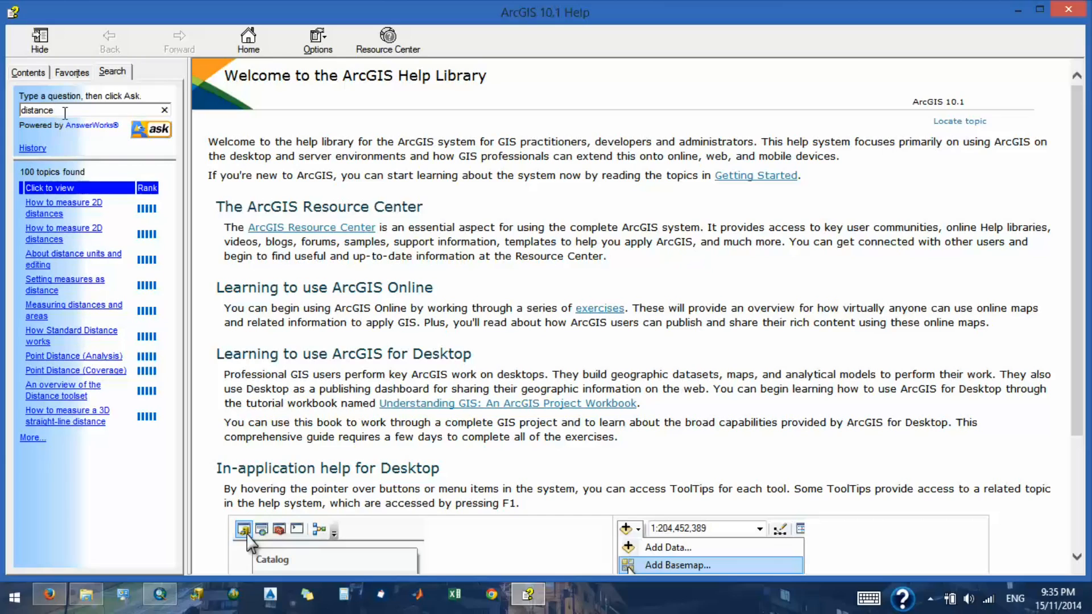
- Refine the help search to "editor distance", then search for "editor toolbar angle" instead
type("editor")
key("Return")
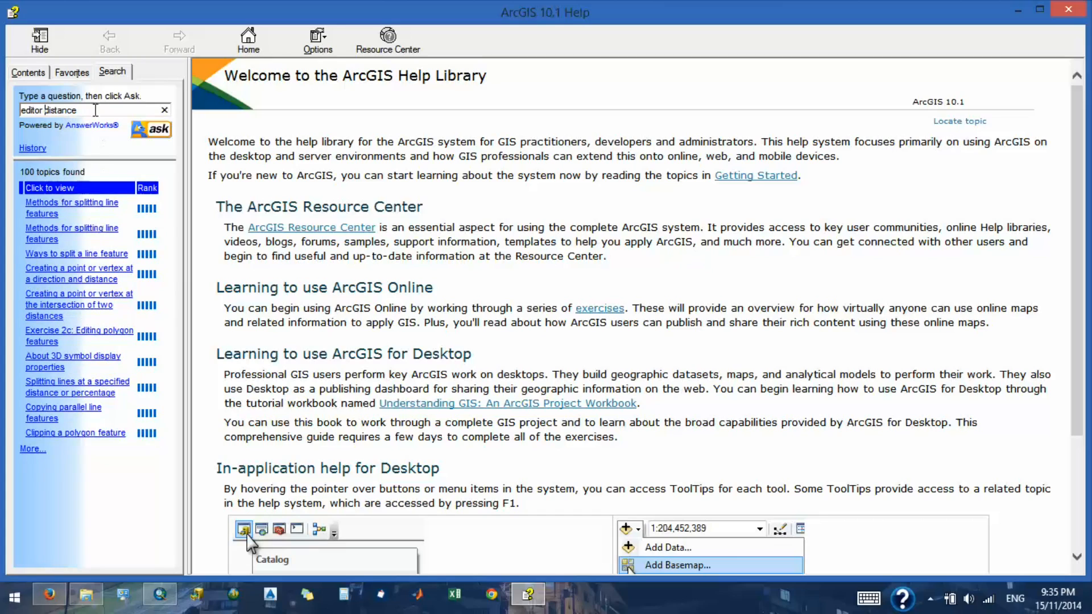
left_click_drag(96, 110, 11, 97)
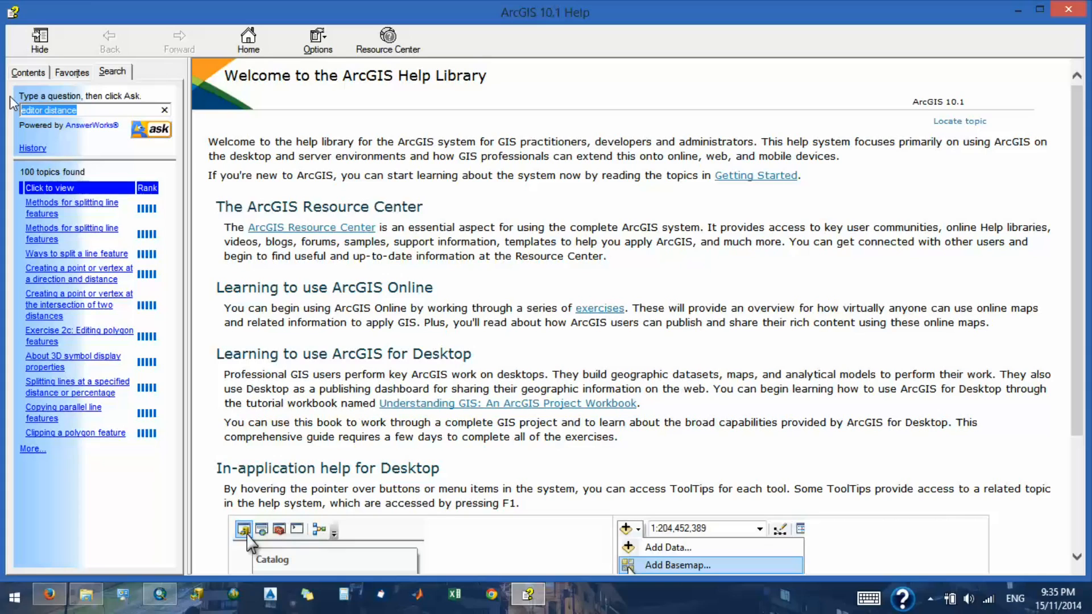
type("editor toolbar angl")
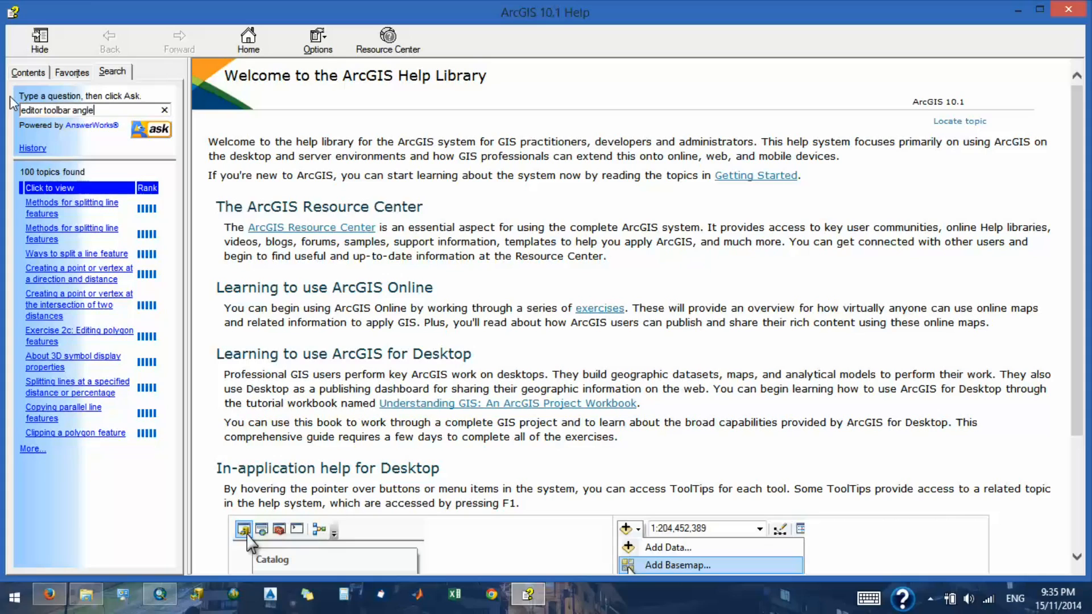
key("Return")
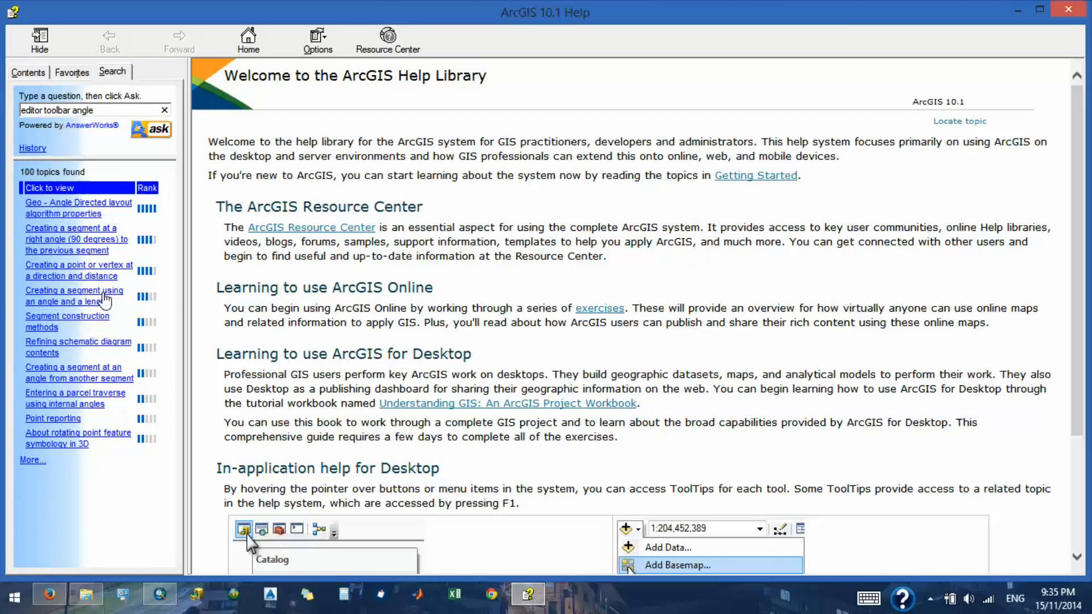
- Read the steps in the help topic "Creating a point or vertex at a direction and distance"
left_click(101, 277)
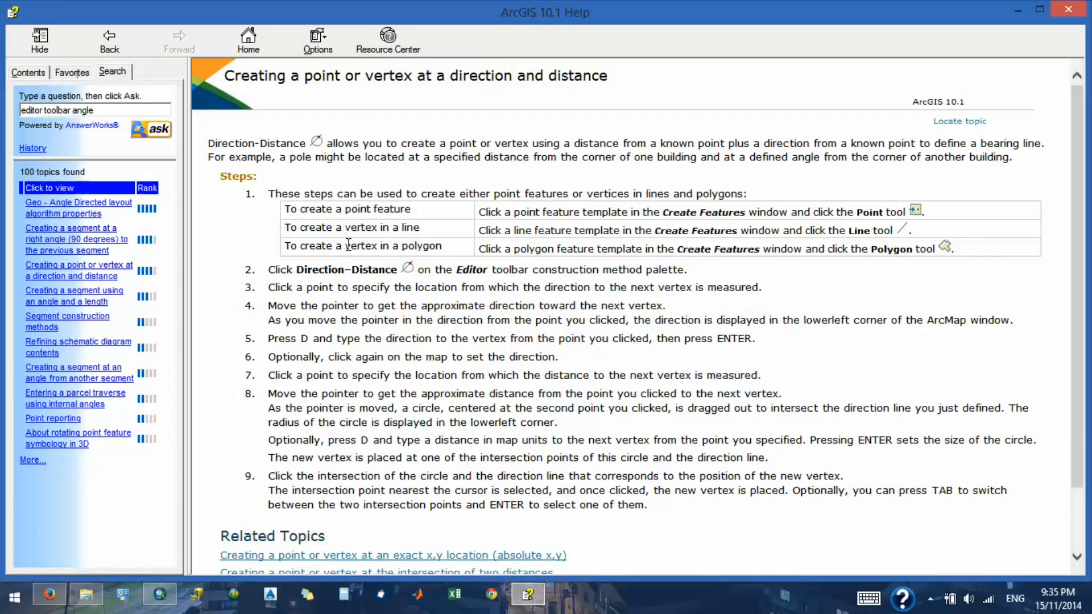
scroll(327, 299, "down", 3)
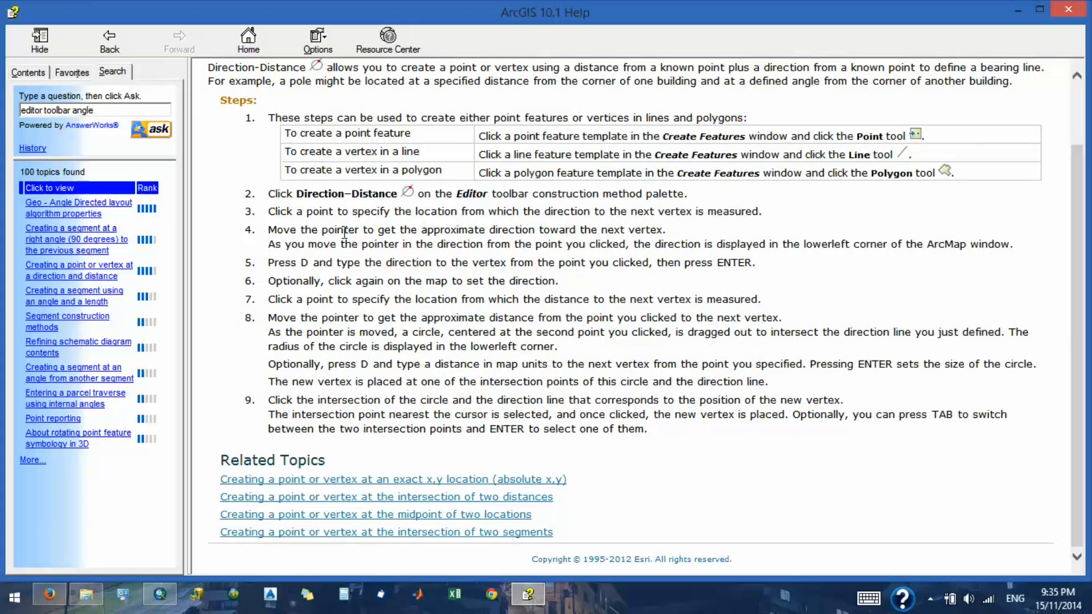
left_click_drag(348, 231, 373, 244)
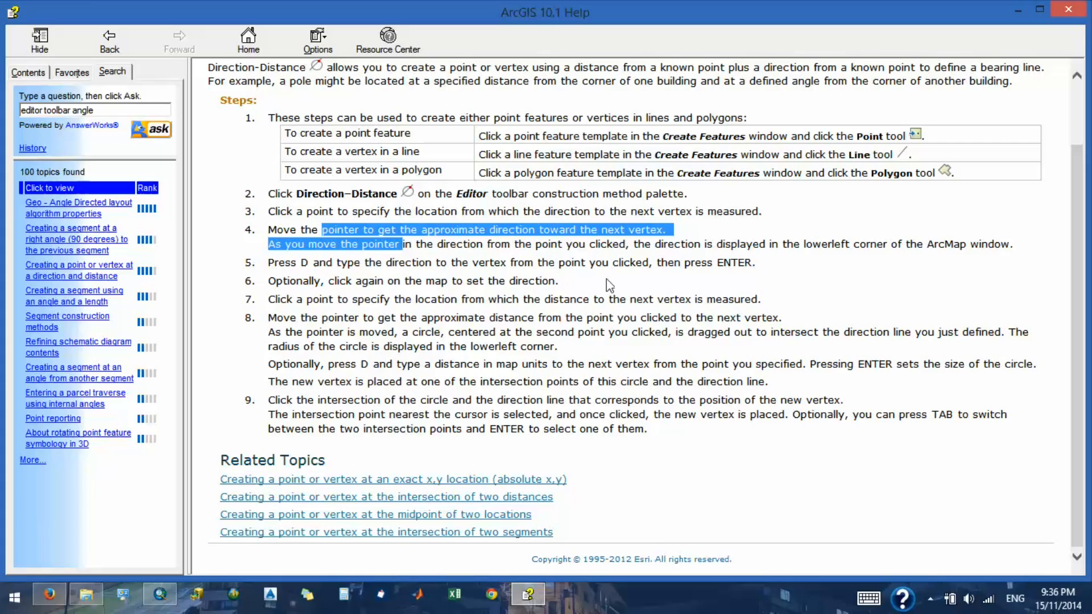
left_click_drag(320, 281, 546, 291)
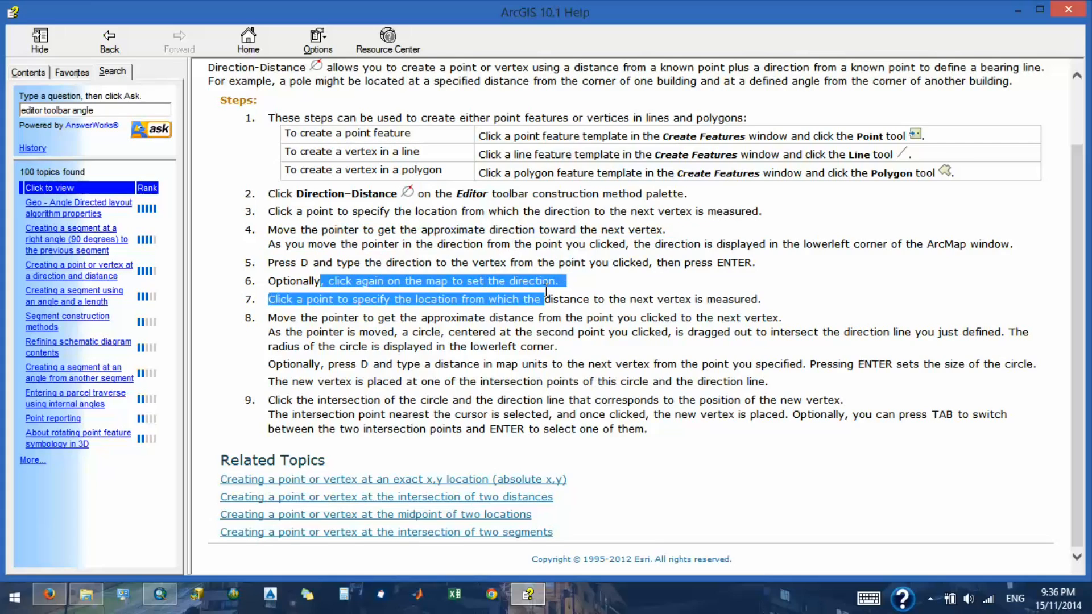
left_click_drag(300, 318, 383, 401)
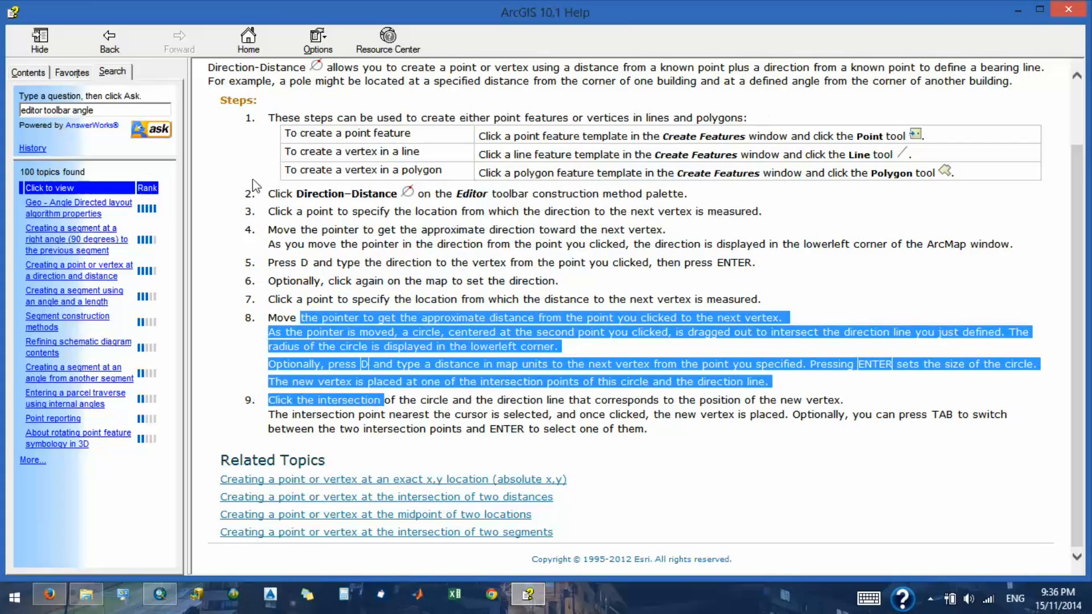
- Read the help topic on creating a segment at a right angle to the previous segment, and close the help
left_click(46, 252)
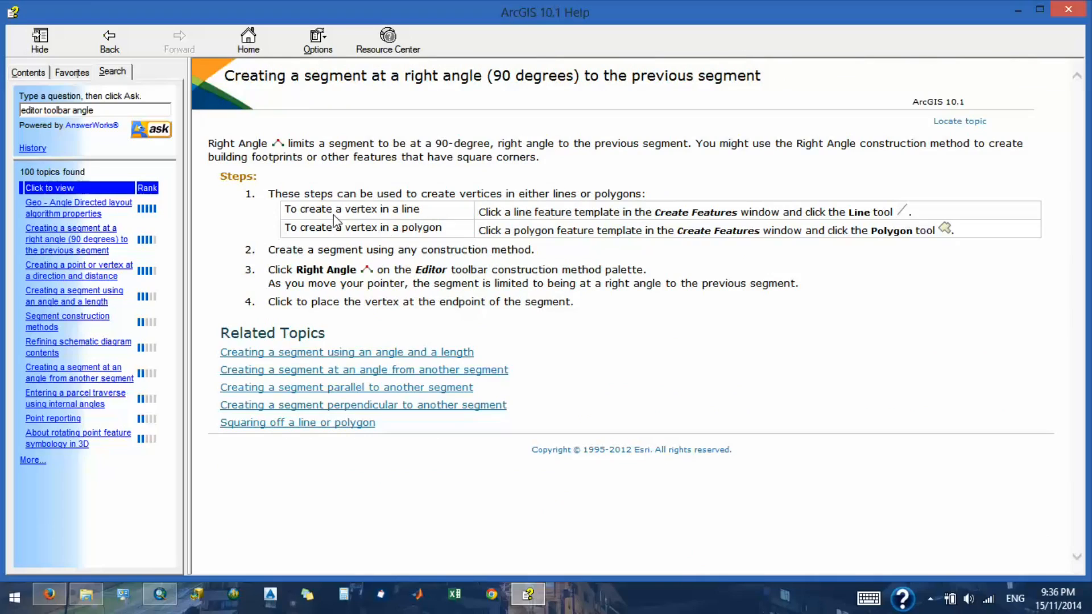
left_click_drag(237, 147, 472, 147)
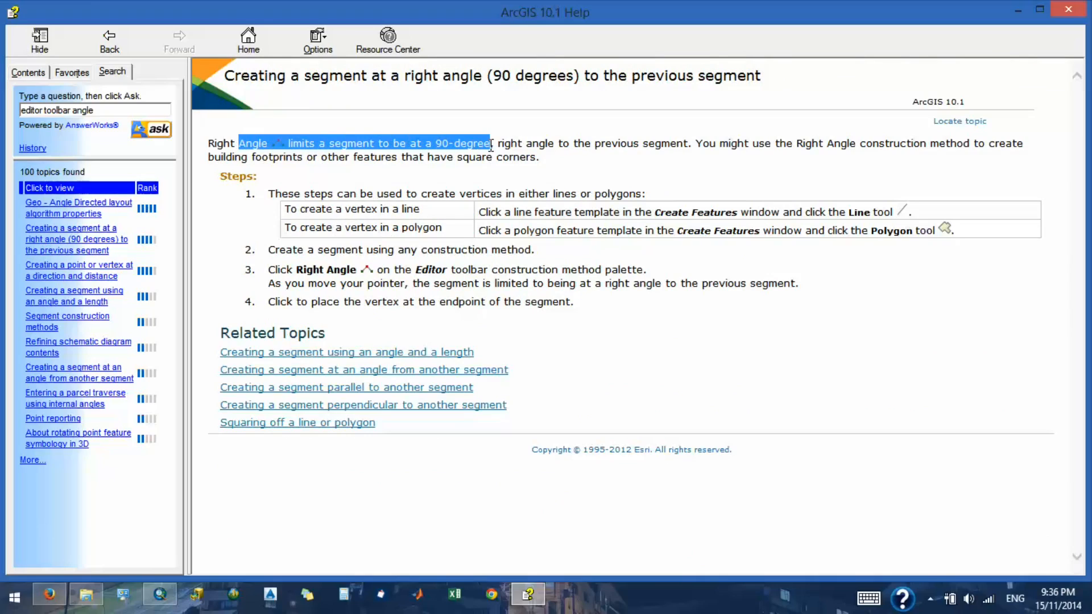
left_click_drag(586, 160, 583, 176)
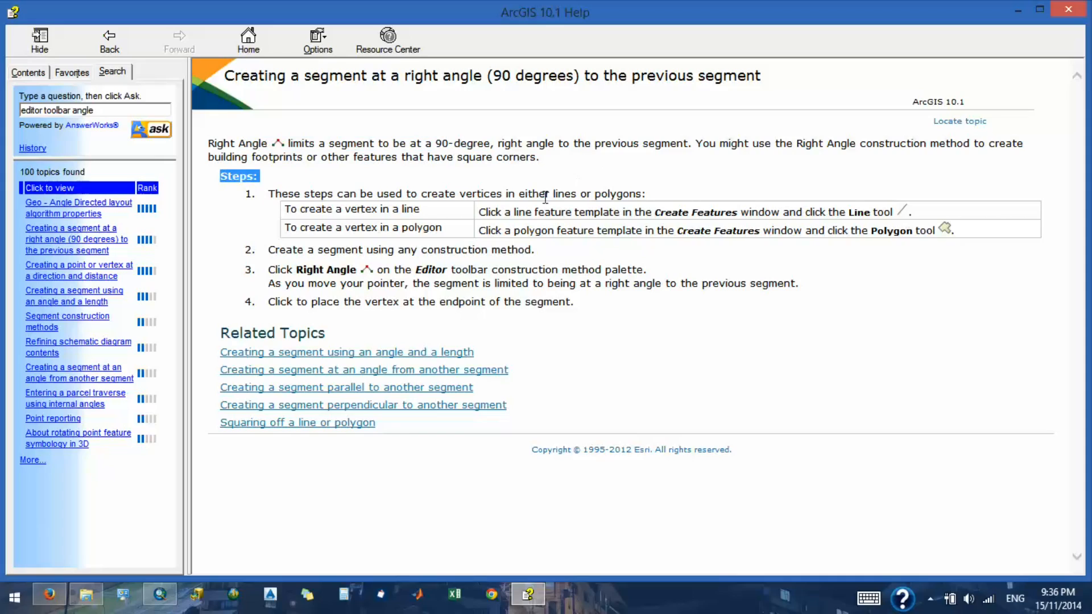
left_click_drag(326, 271, 541, 252)
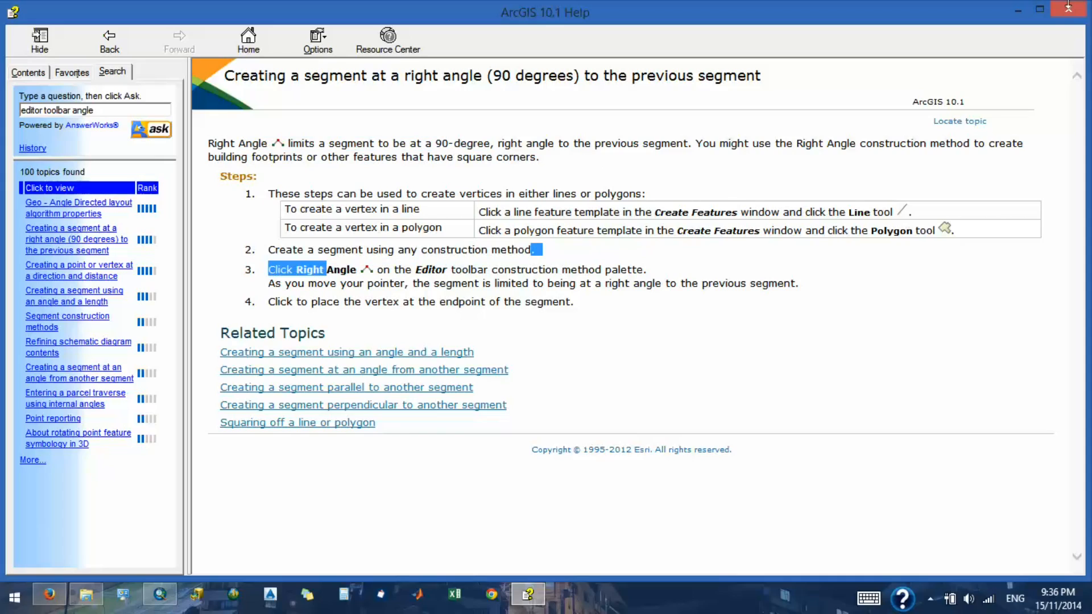
left_click(1069, 10)
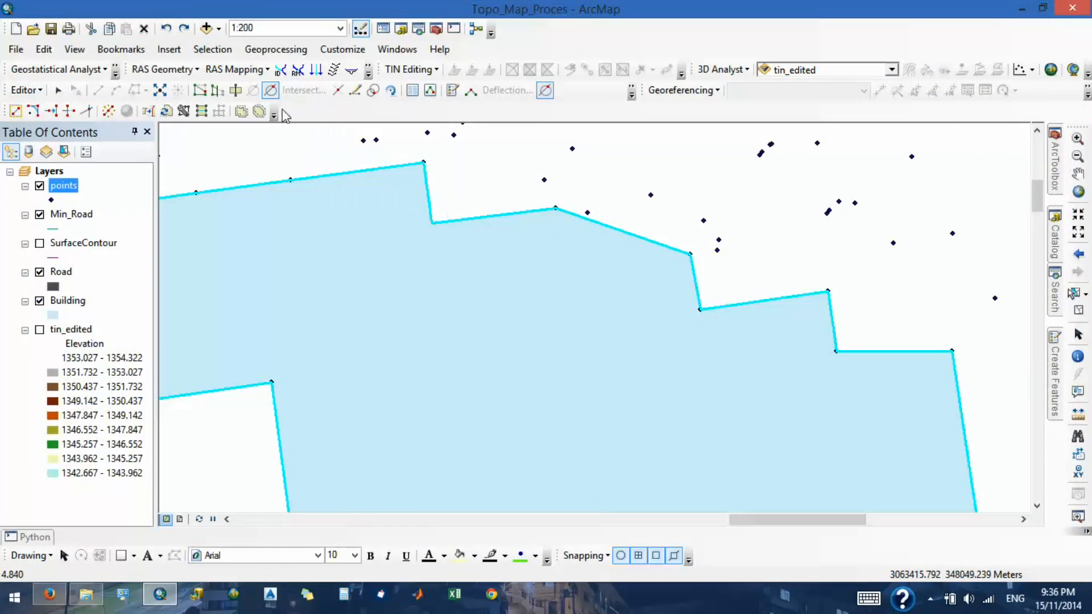
- Activate the Polygon construction tool for the Building template and show the edit sketch properties
left_click(1051, 377)
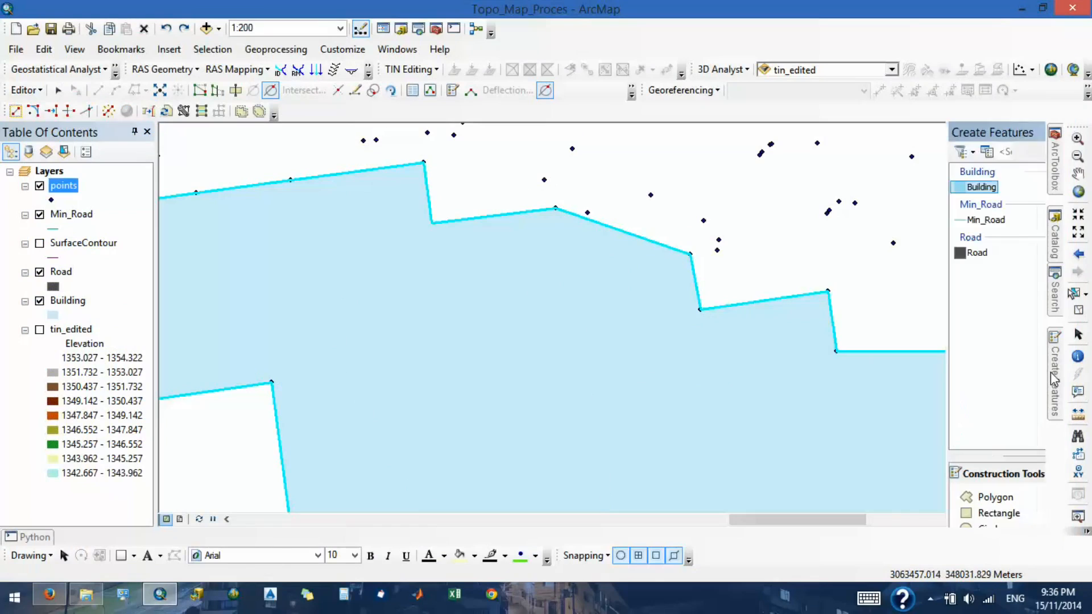
left_click(954, 503)
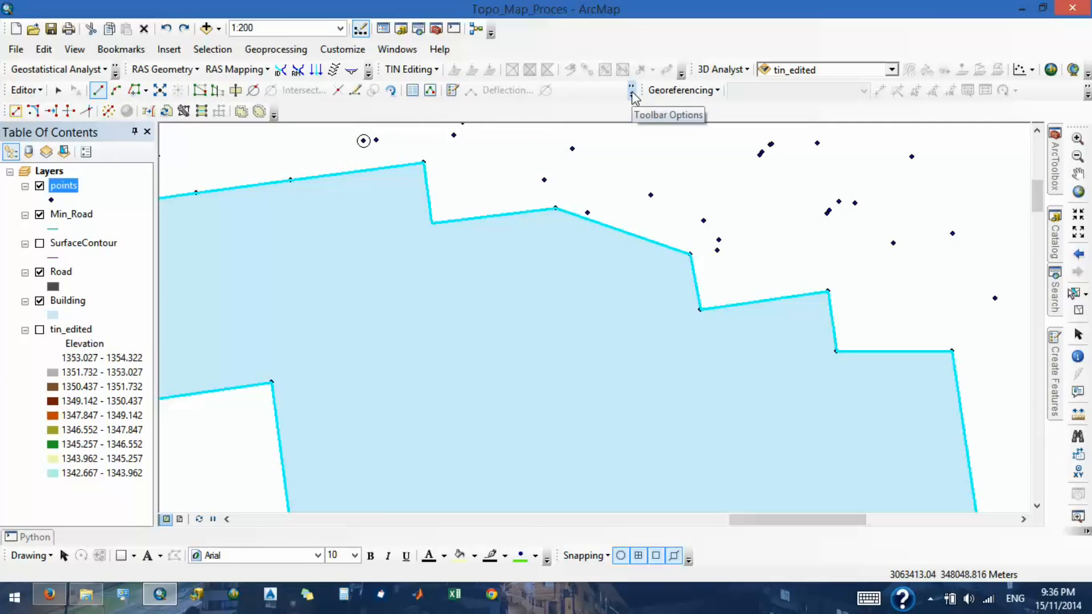
left_click(429, 91)
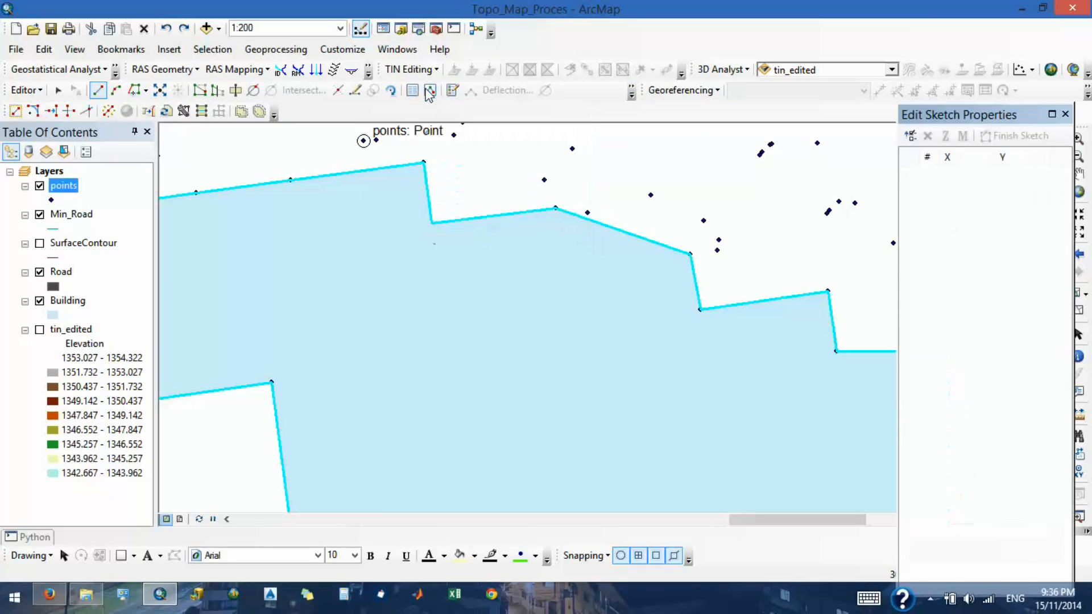
- Open the toolbar customization and list the commands of the Editor category
left_click(632, 95)
left_click(597, 151)
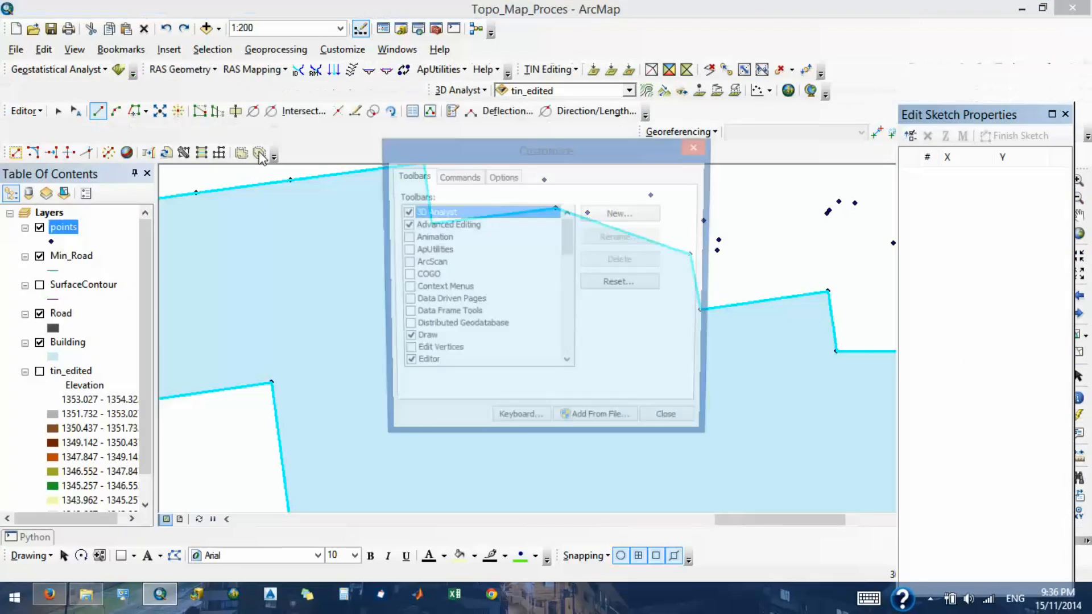
left_click(456, 176)
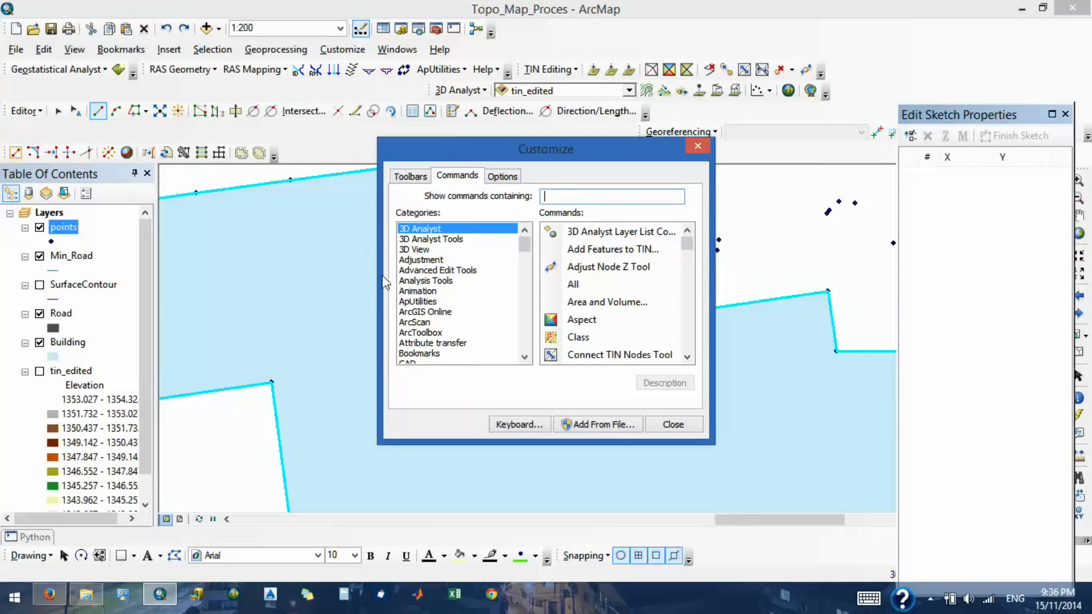
left_click(459, 311)
scroll(454, 313, "down", 2)
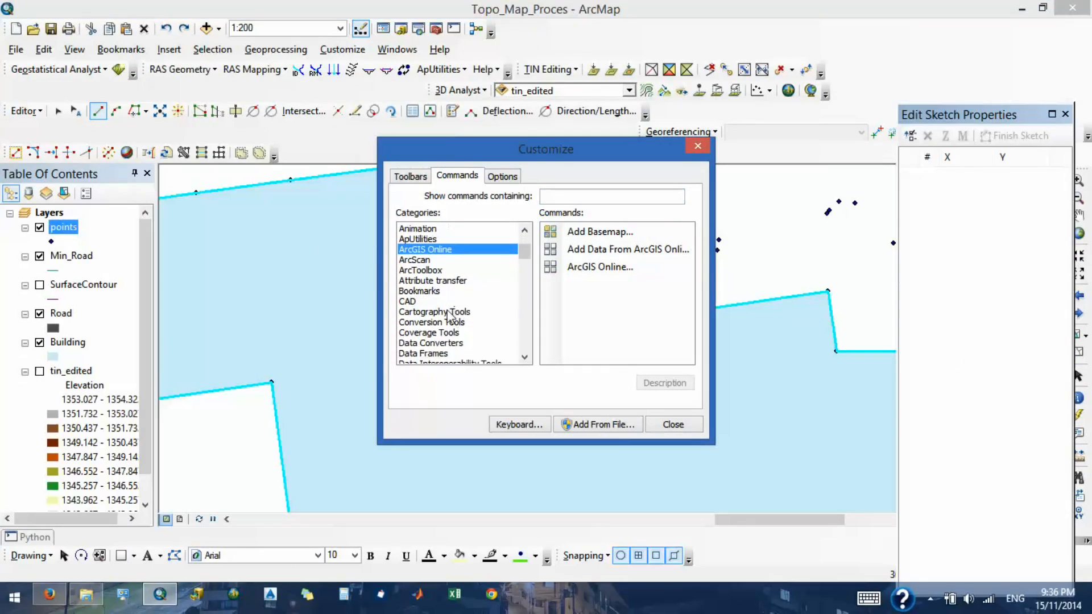
scroll(452, 316, "down", 4)
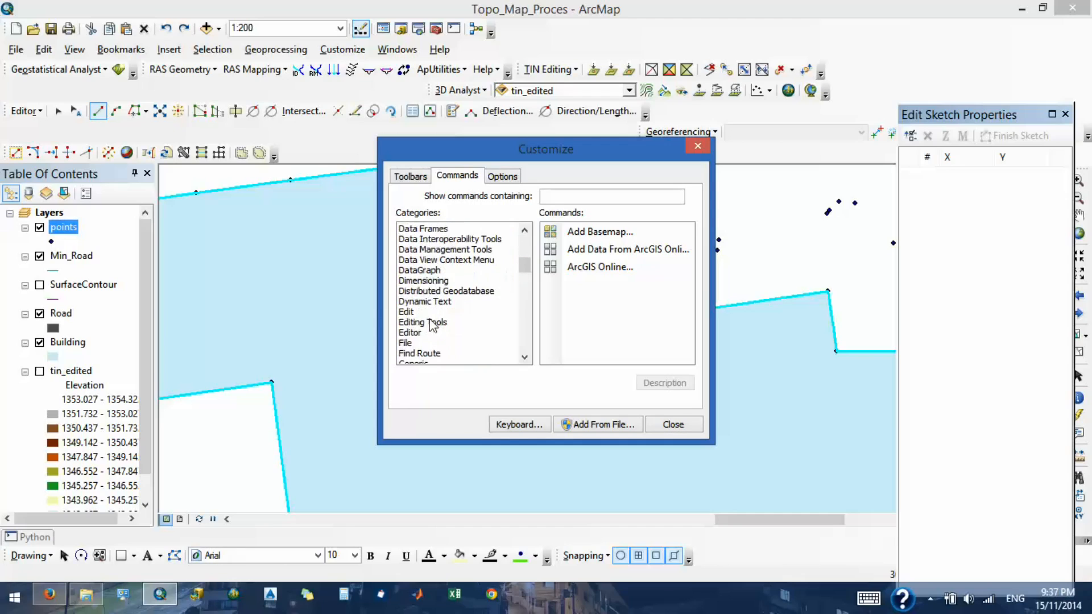
left_click(421, 333)
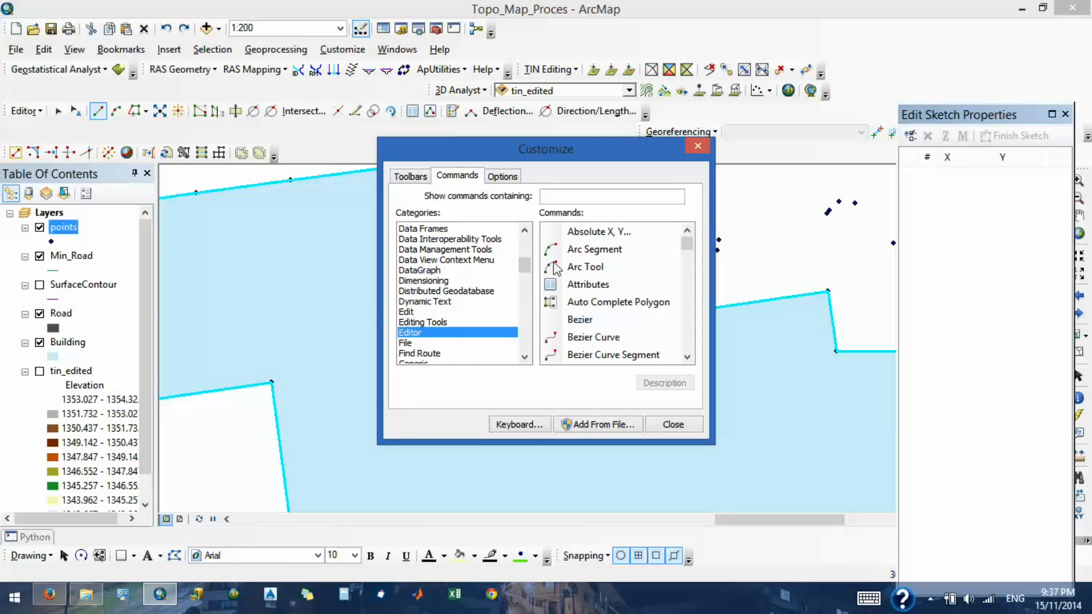
- Add the Right Angle command from the Editor category to the Editor toolbar beside the straight segment tool, and close the customization
left_click(561, 303)
scroll(563, 307, "down", 4)
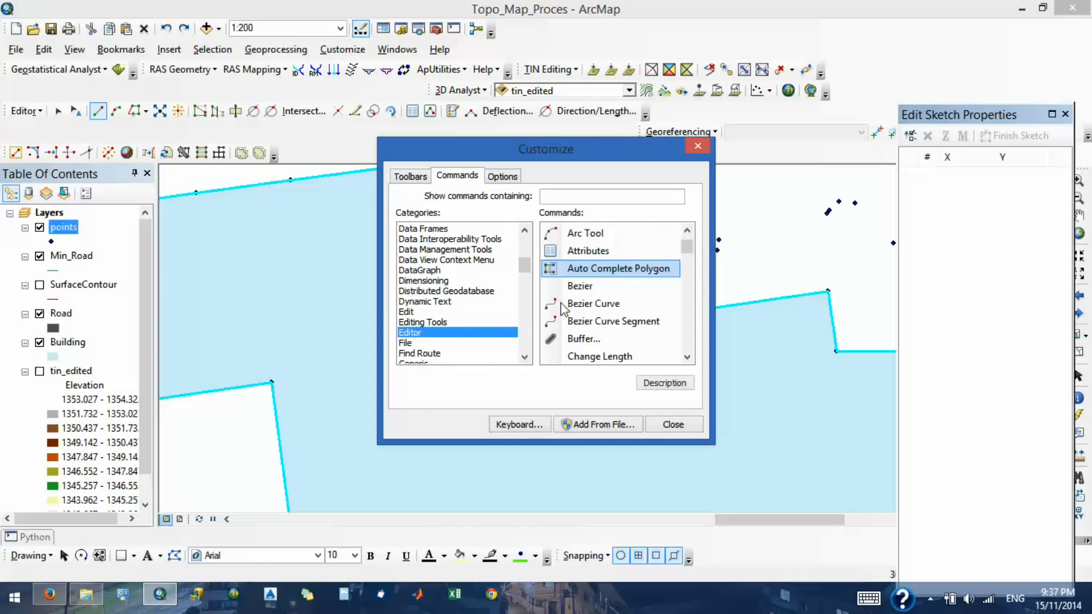
scroll(562, 310, "down", 3)
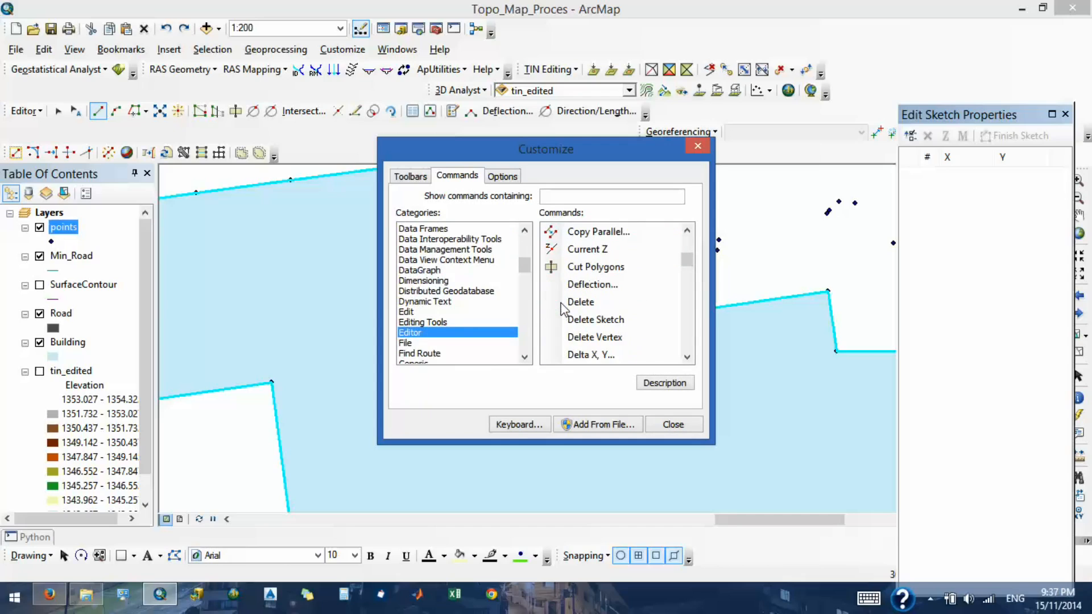
scroll(561, 308, "down", 6)
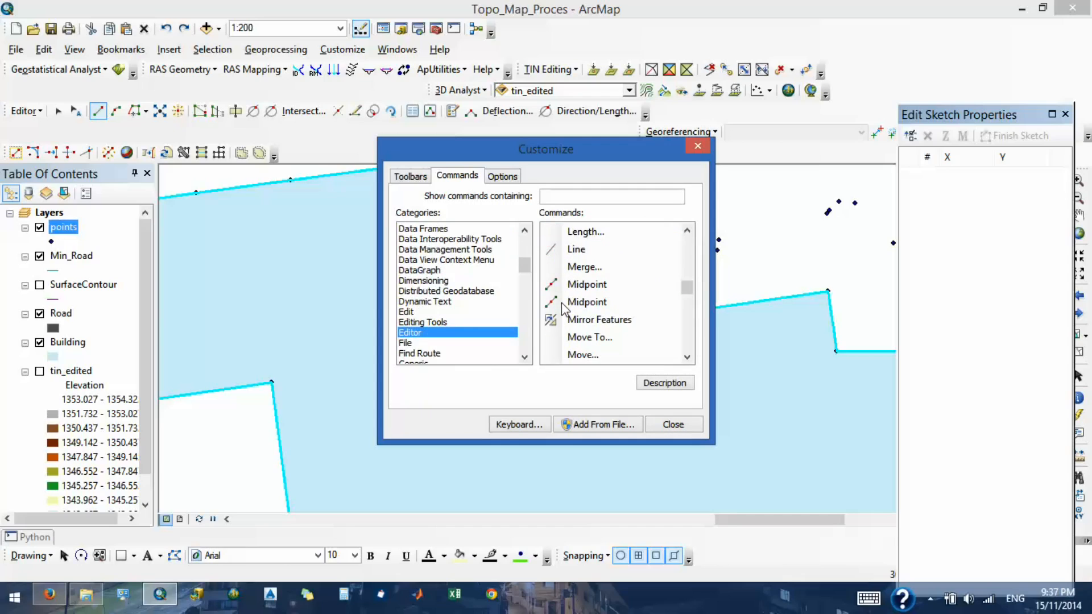
scroll(562, 308, "down", 1)
scroll(562, 302, "down", 4)
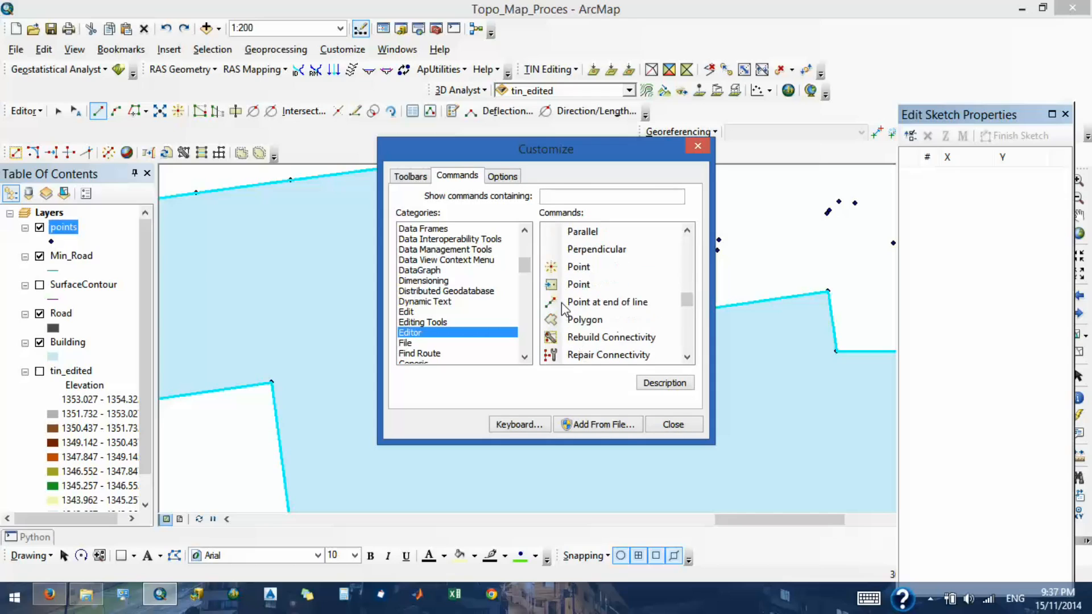
scroll(562, 303, "down", 3)
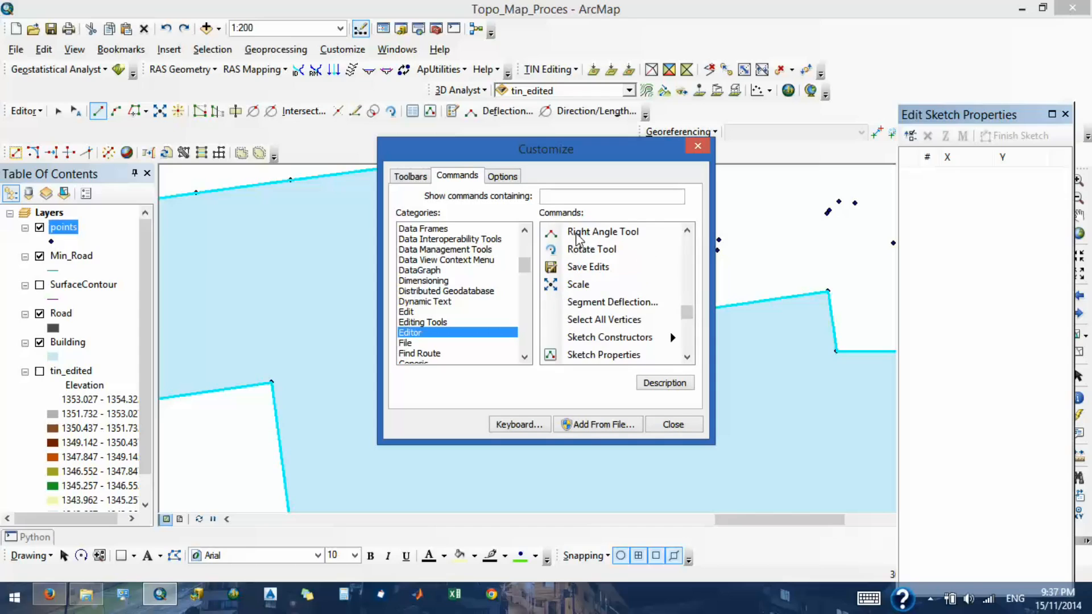
scroll(577, 238, "up", 1)
left_click(579, 273)
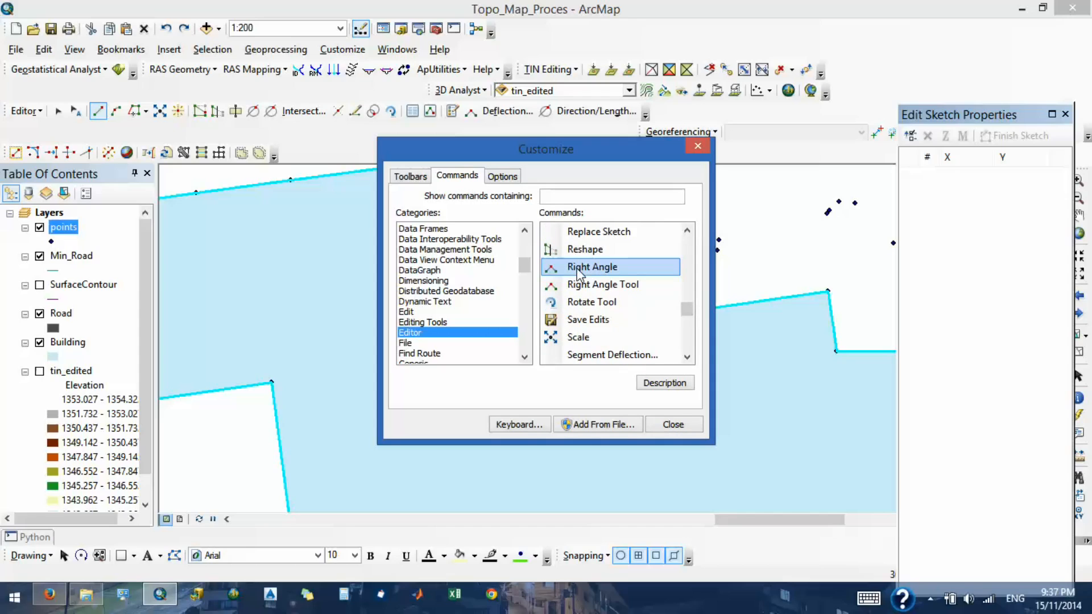
left_click_drag(370, 179, 115, 113)
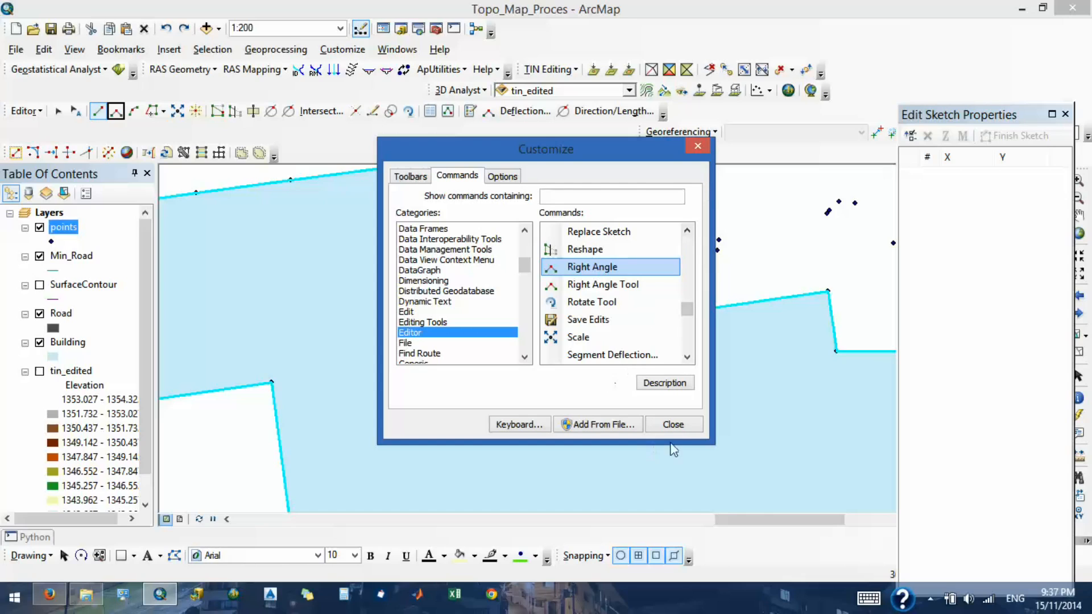
left_click(674, 425)
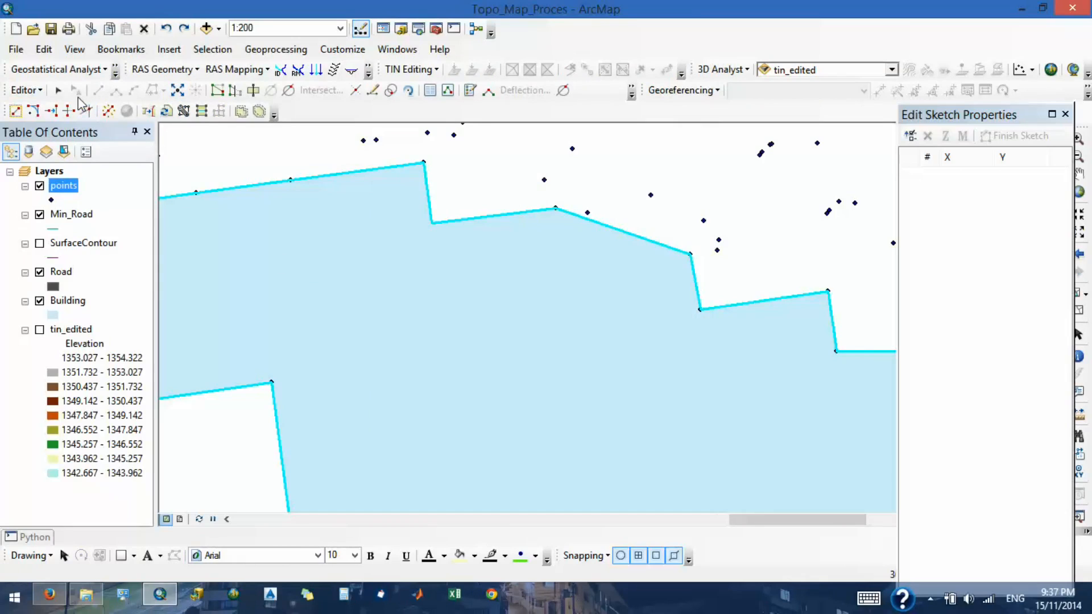
left_click(25, 90)
left_click(35, 126)
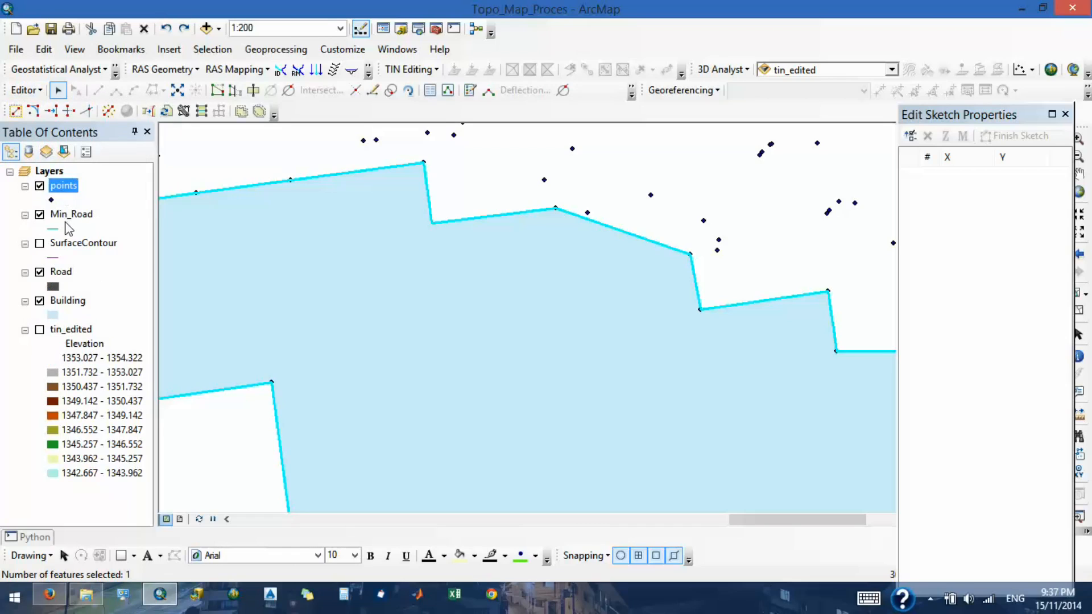
right_click(61, 307)
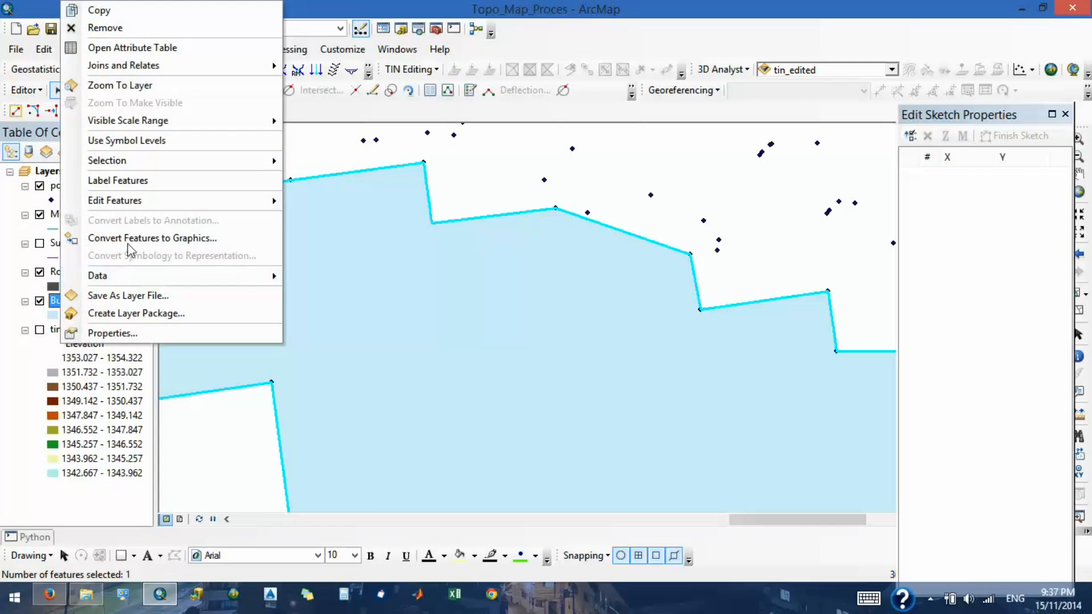
mouse_move(224, 200)
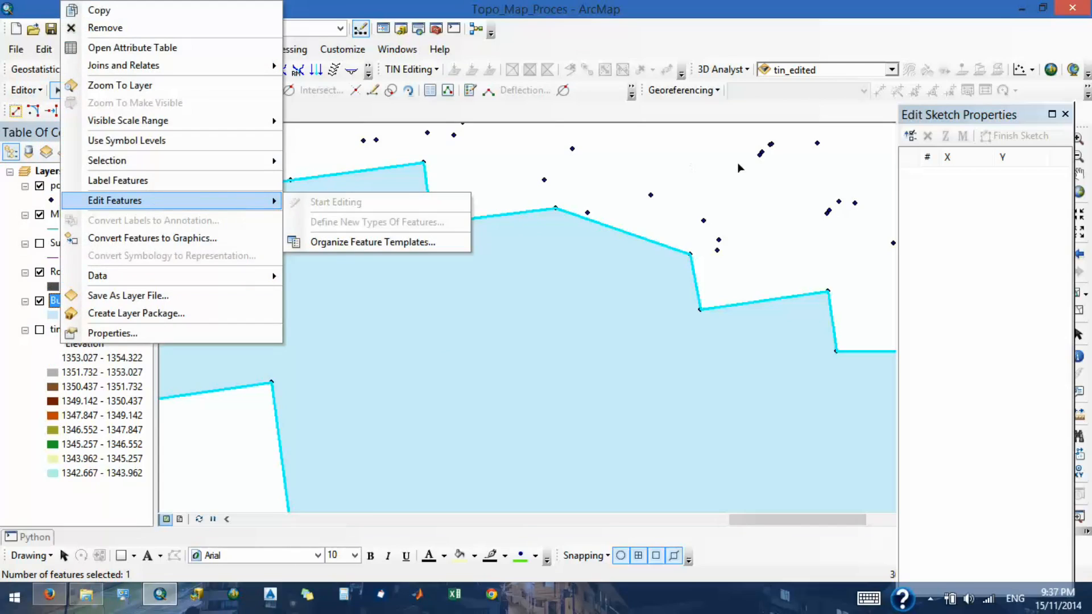
- Close the edit sketch properties and activate the Building template with the Right Angle construction method
left_click(1066, 115)
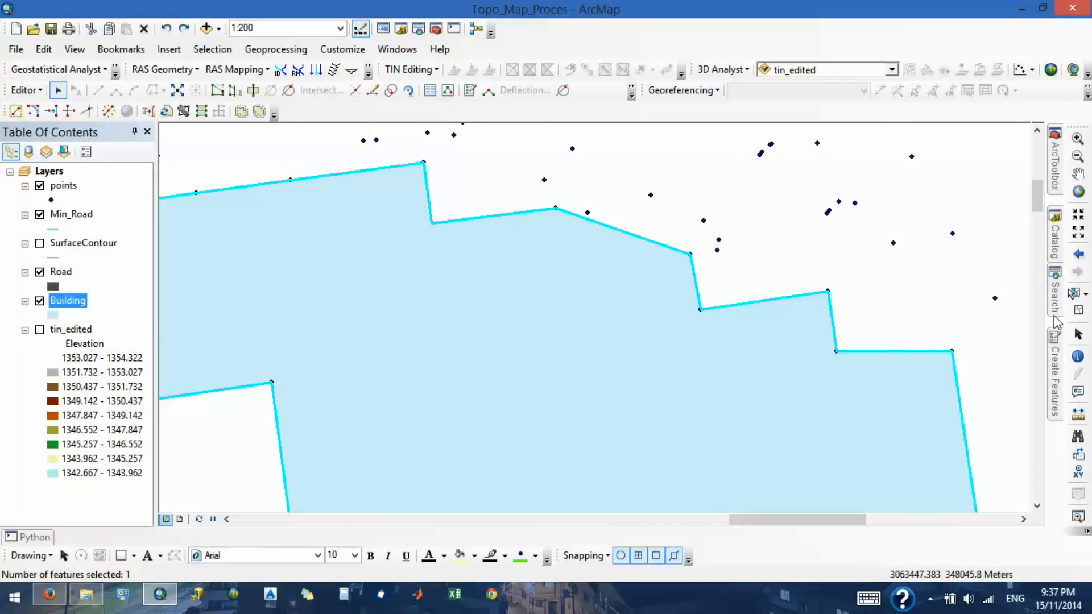
left_click(1056, 340)
left_click(914, 188)
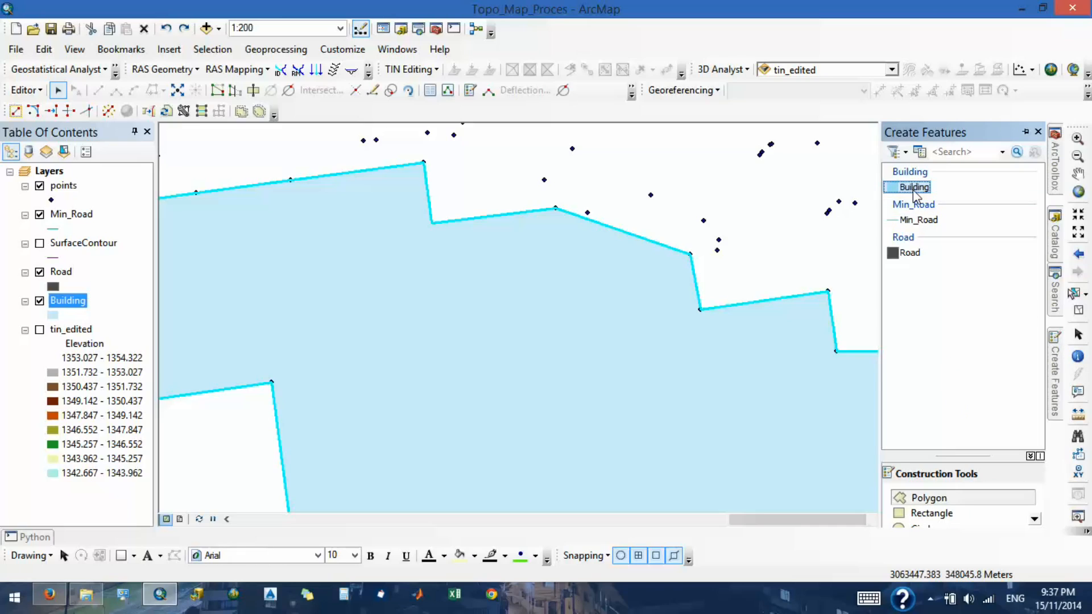
left_click(115, 90)
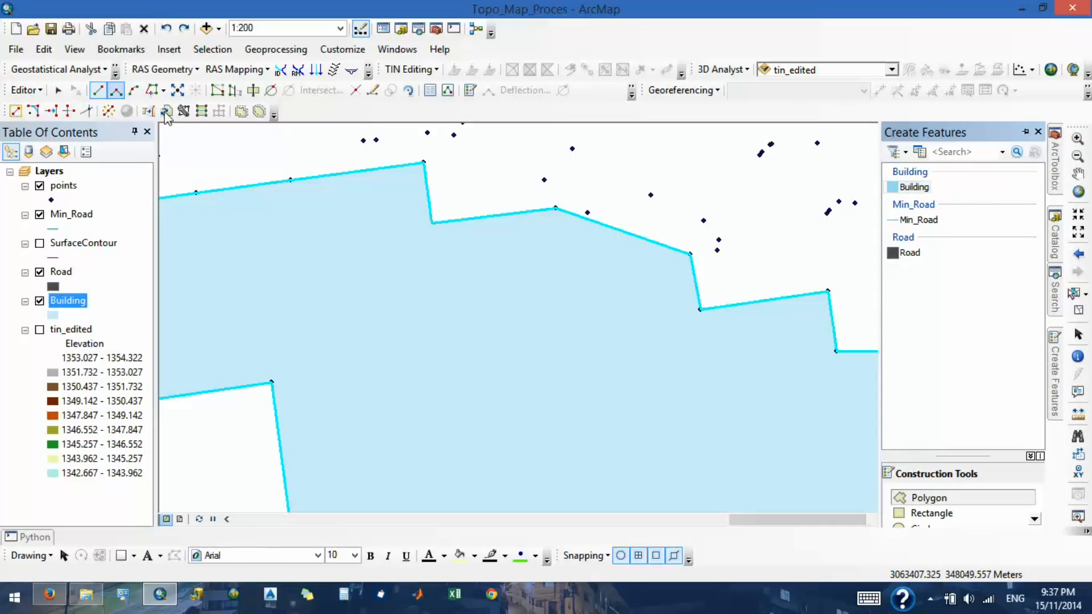
left_click(556, 210)
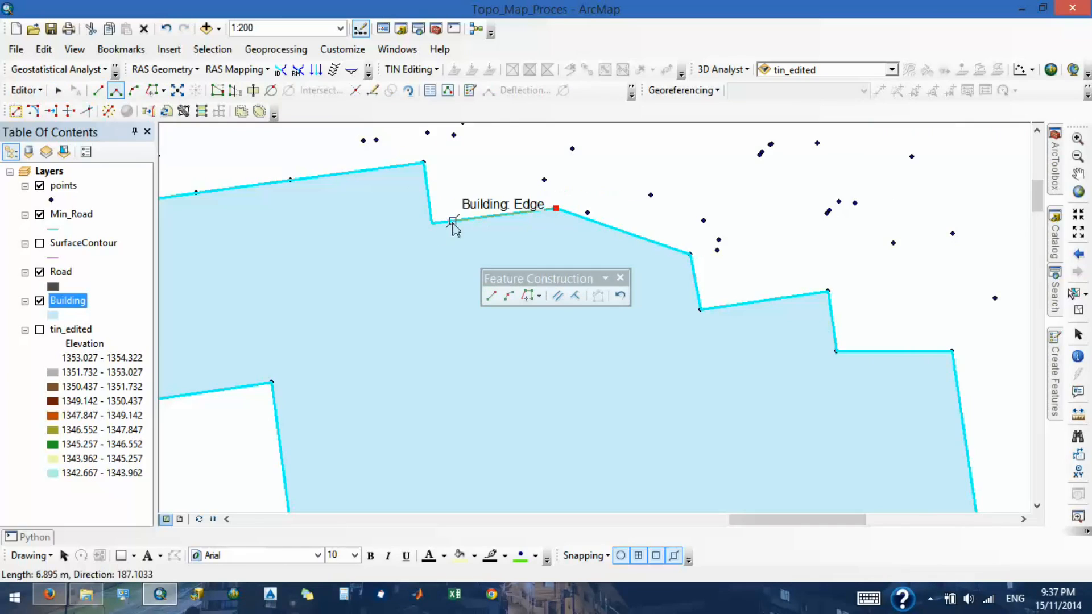
left_click(432, 224)
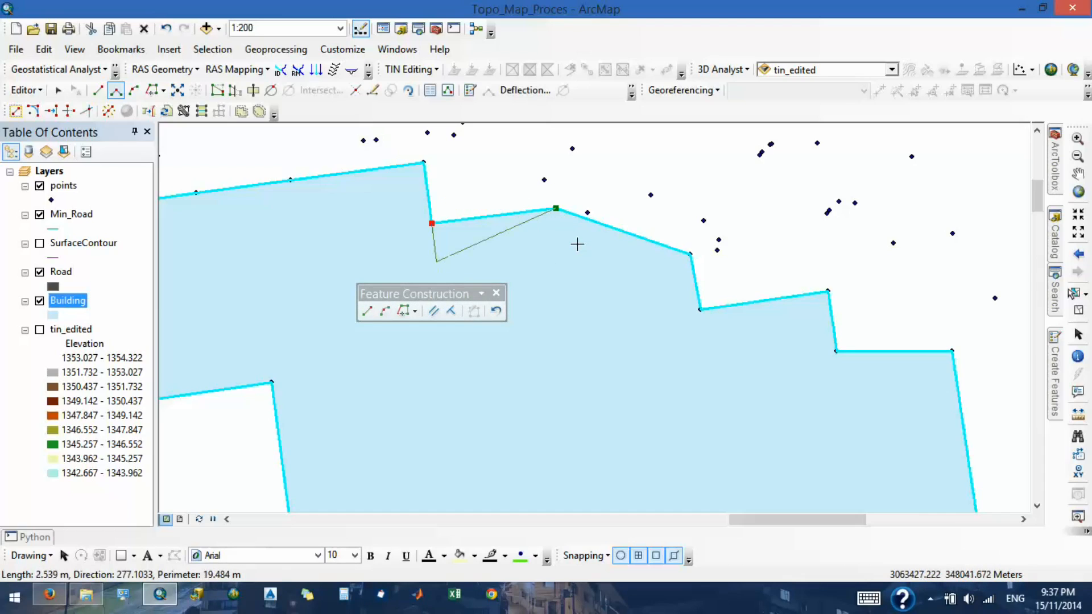
key("ctrl+z")
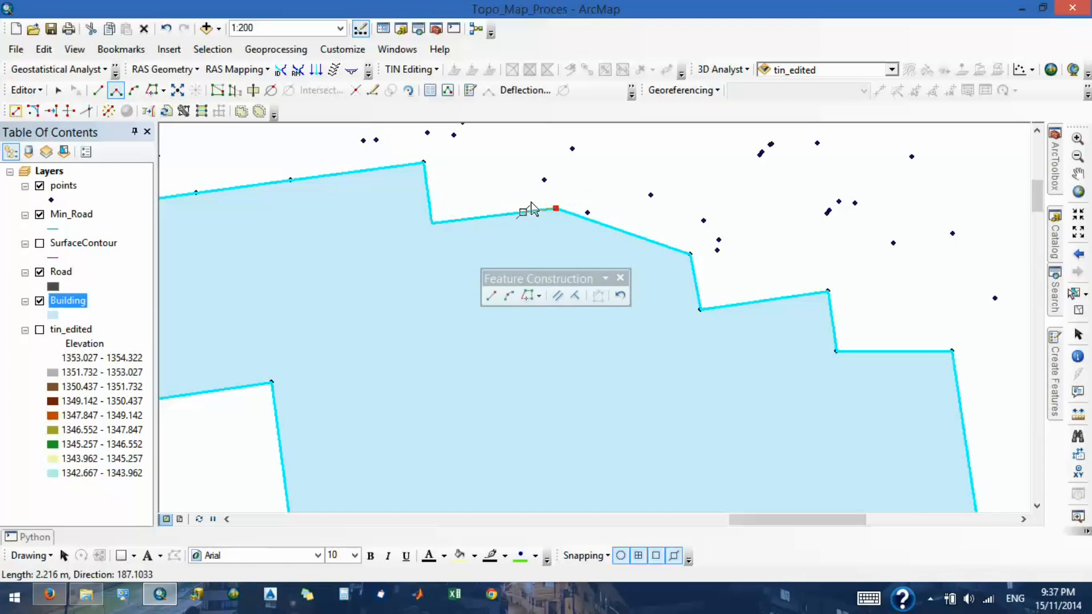
key("ctrl+z")
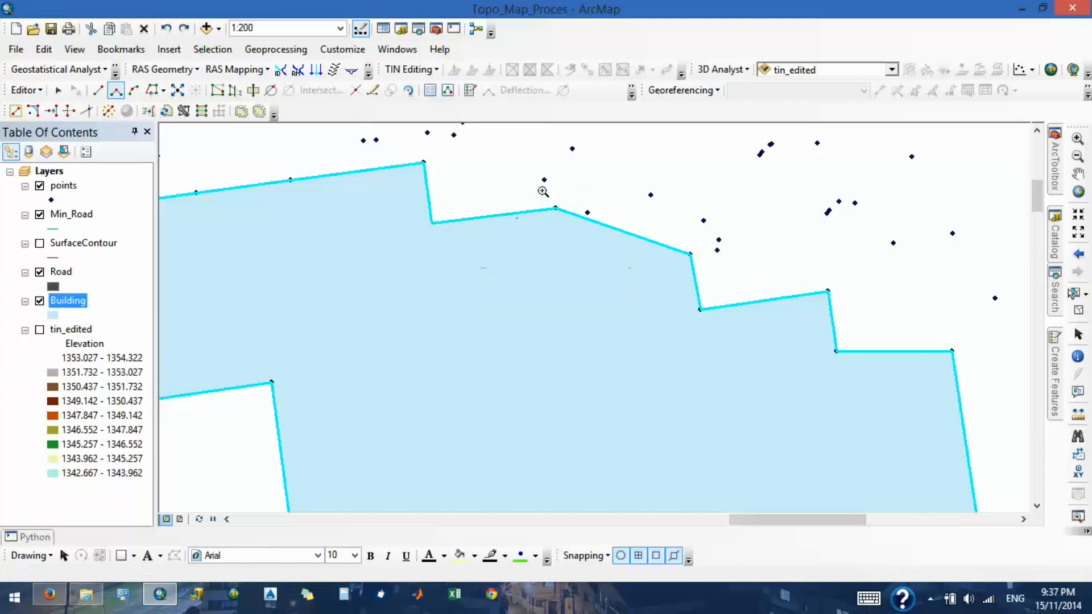
- Try to draw a right-angled Building polygon across the slanted part of the northern outline, and undo it
left_click(437, 229)
left_click(555, 210)
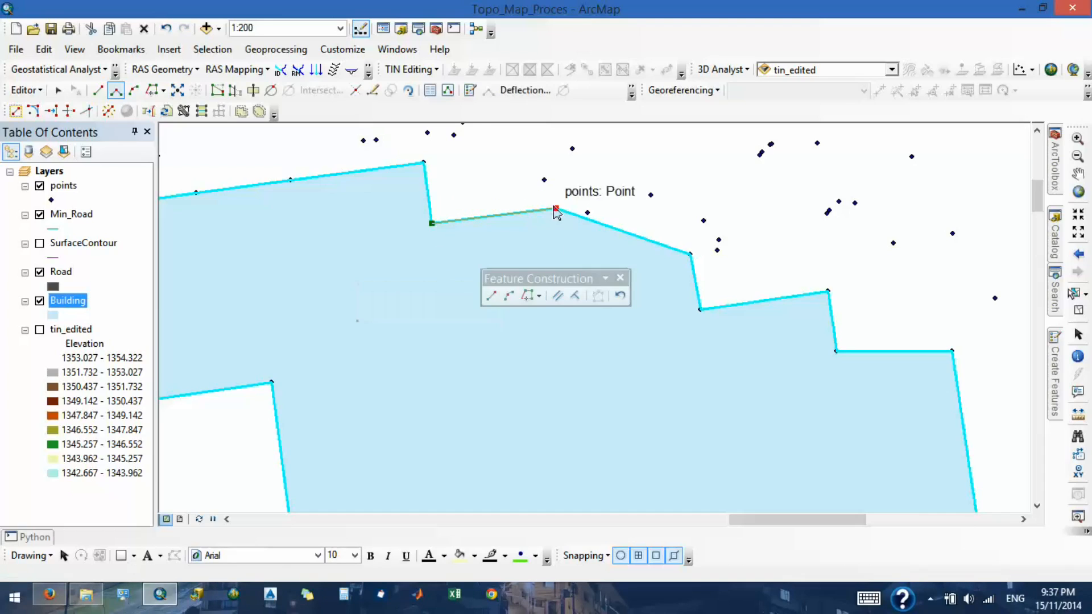
left_click(621, 278)
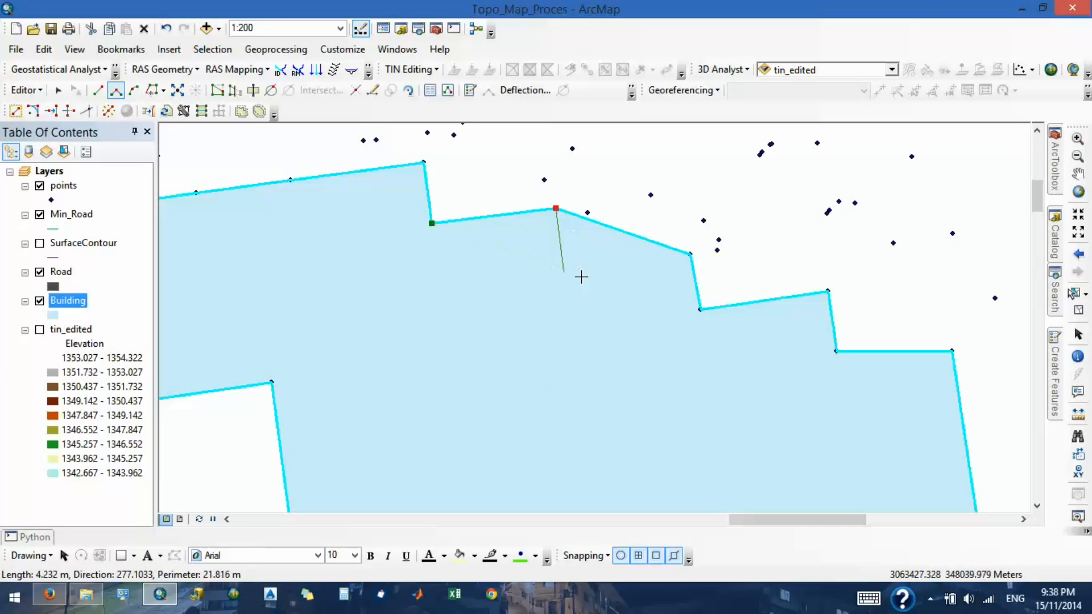
left_click(564, 269)
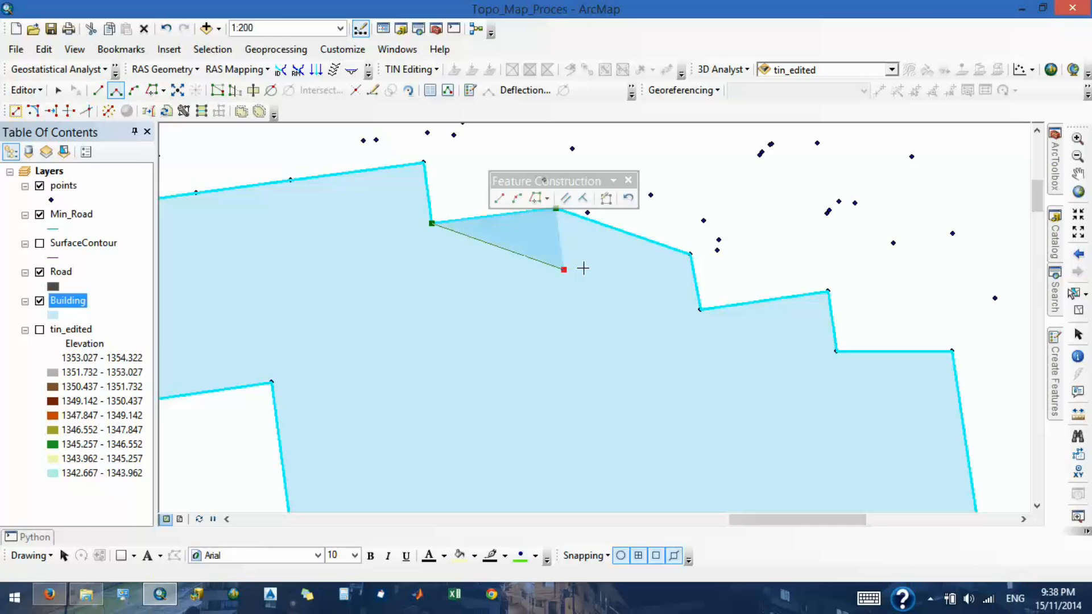
double_click(690, 255)
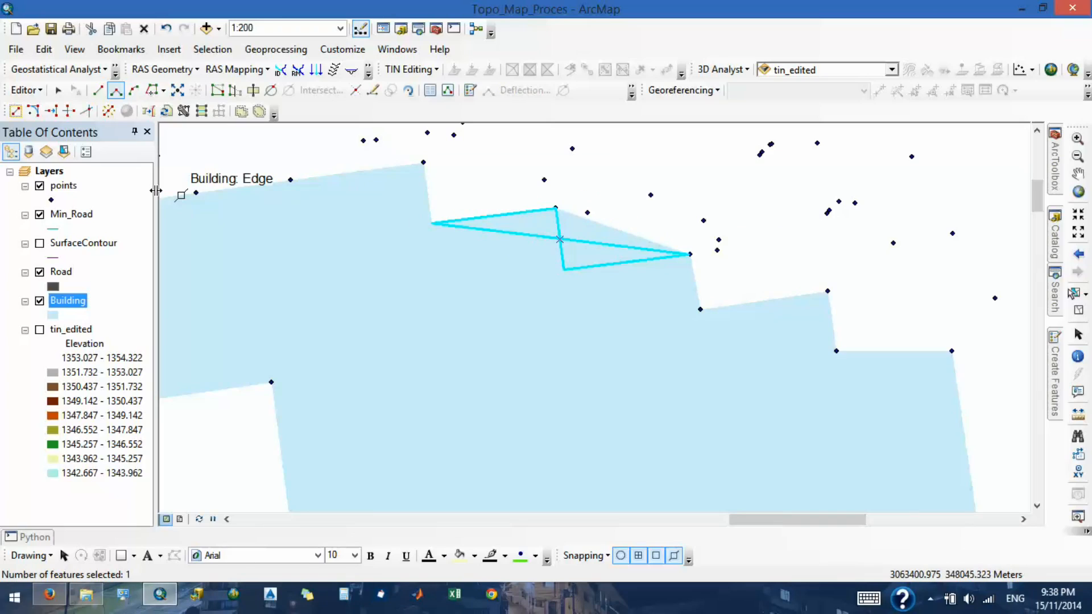
key("ctrl+z")
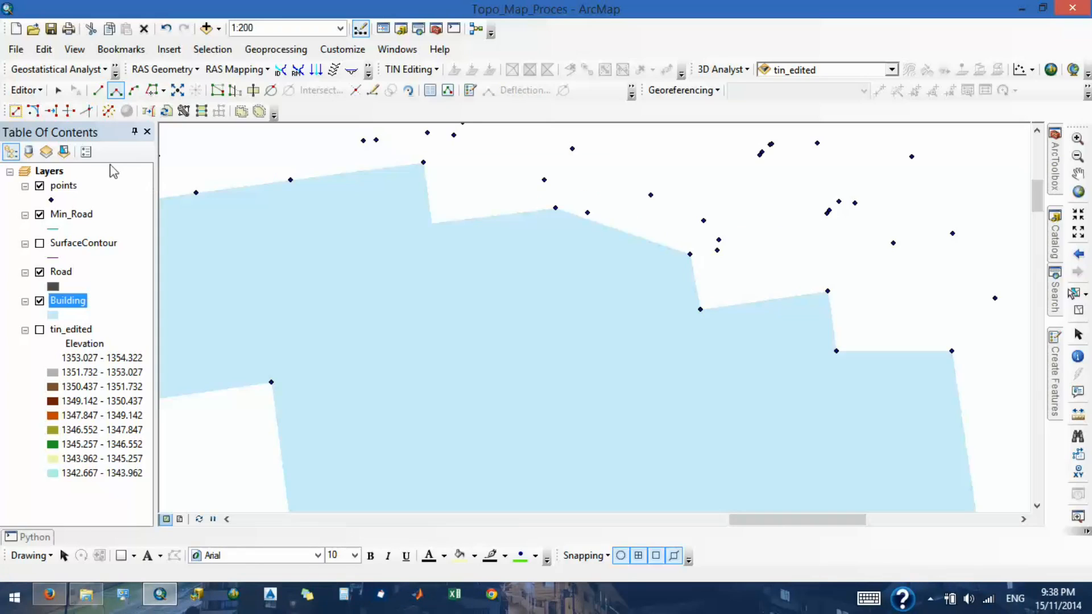
- Try to reshape the selected building's slanted northern edge with Right Angle segments and a closing straight segment to the eastern corner point
left_click(235, 90)
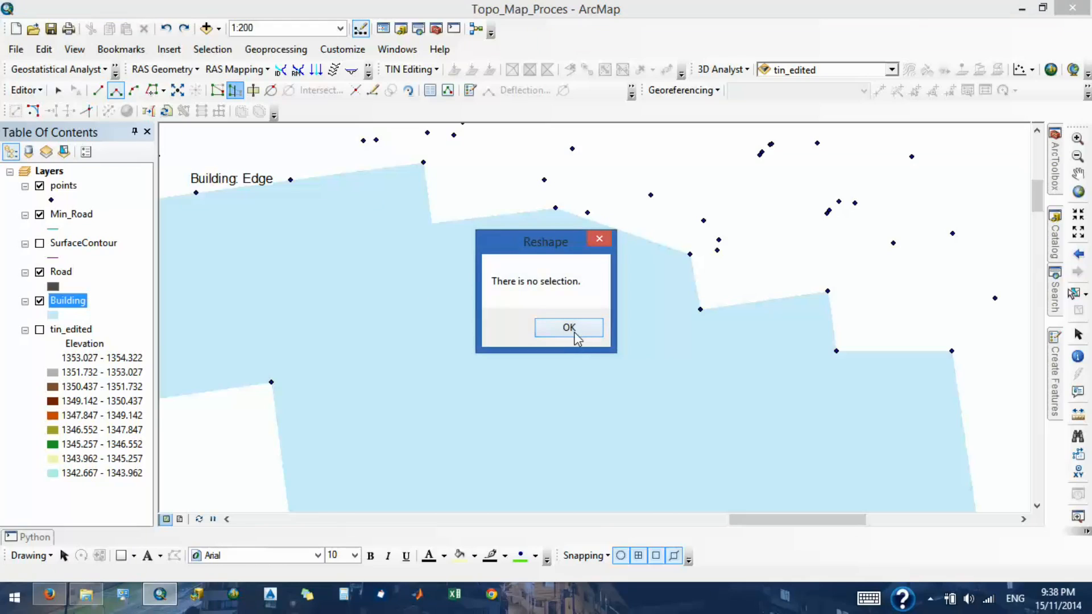
left_click(570, 329)
left_click(398, 279)
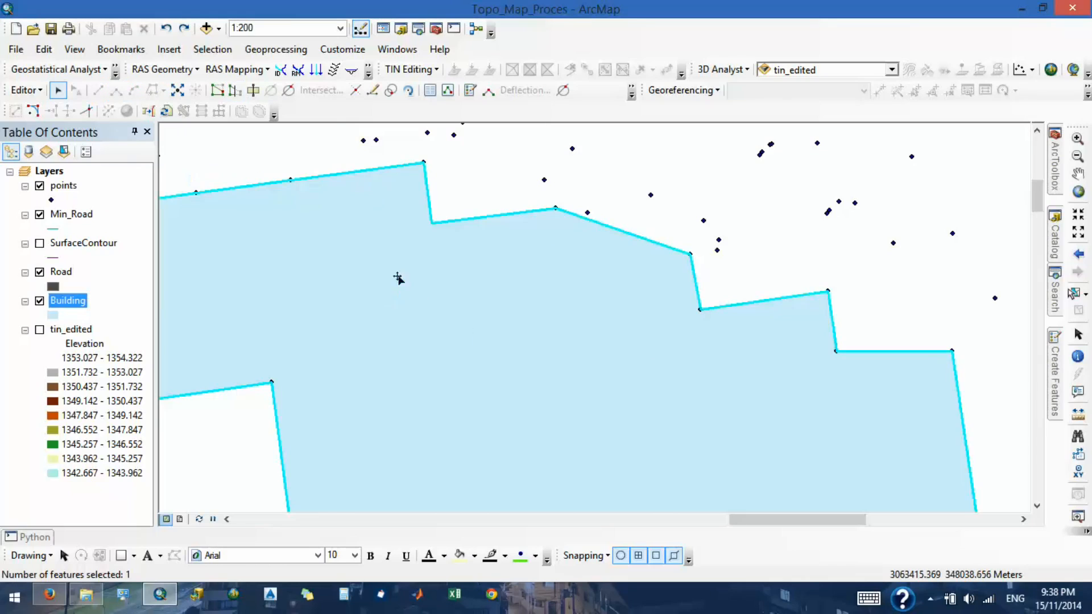
left_click(238, 91)
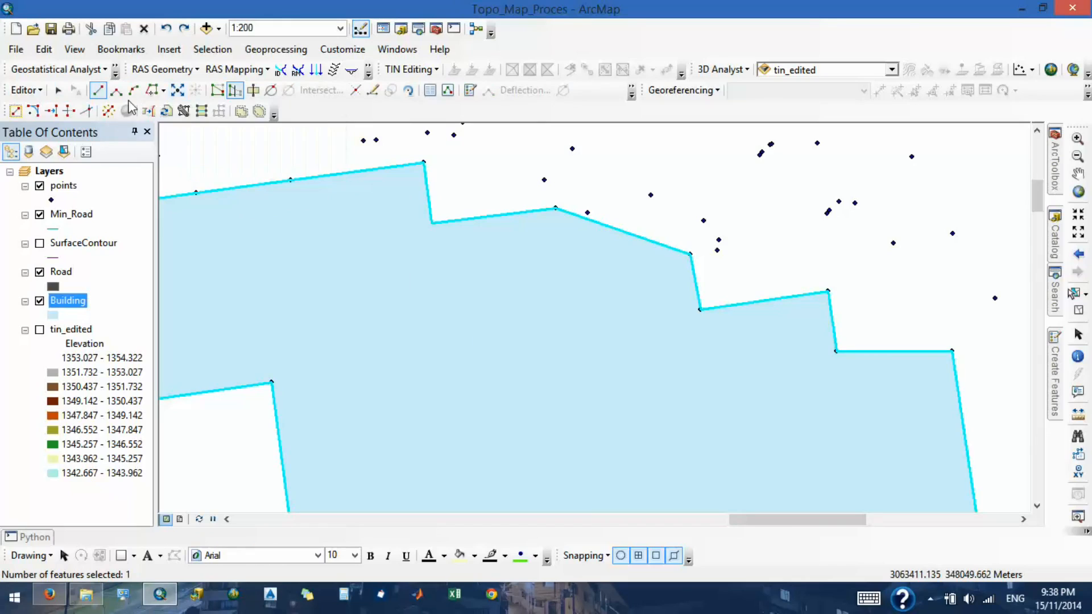
left_click(116, 90)
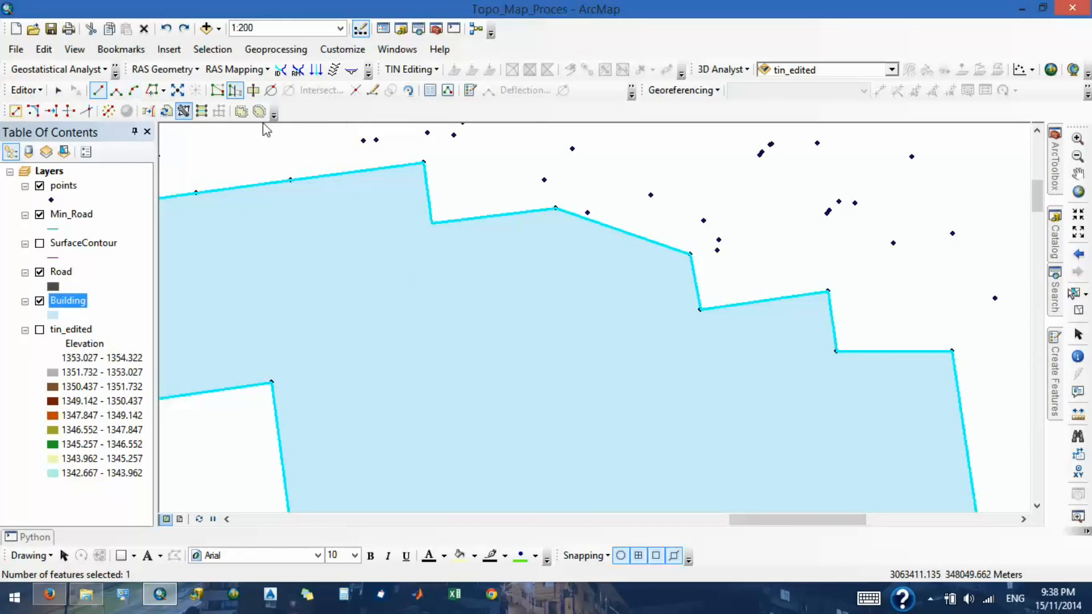
left_click(432, 223)
left_click(555, 209)
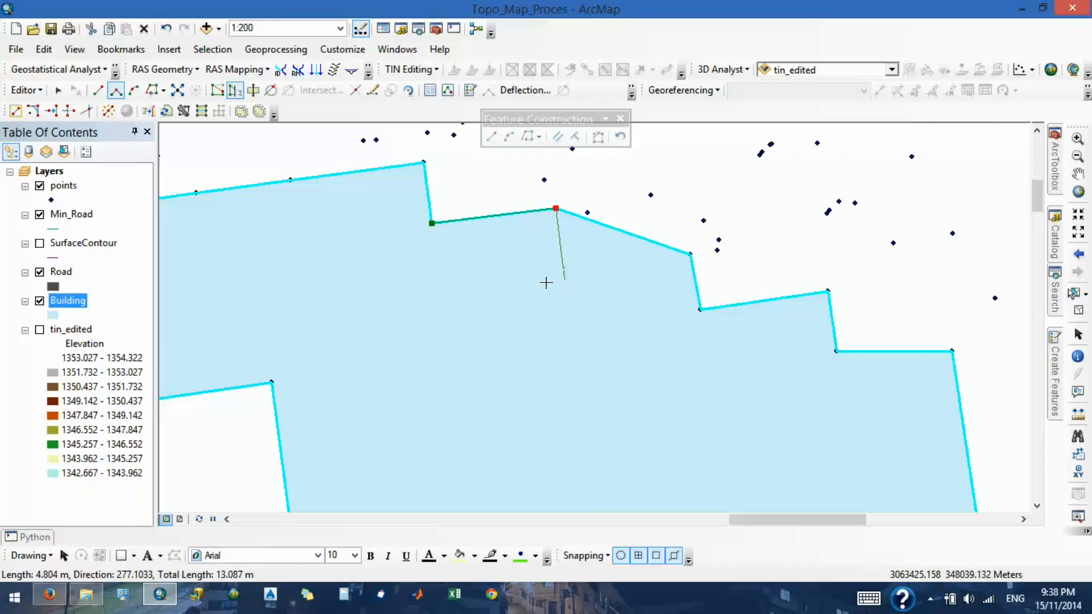
left_click(565, 283)
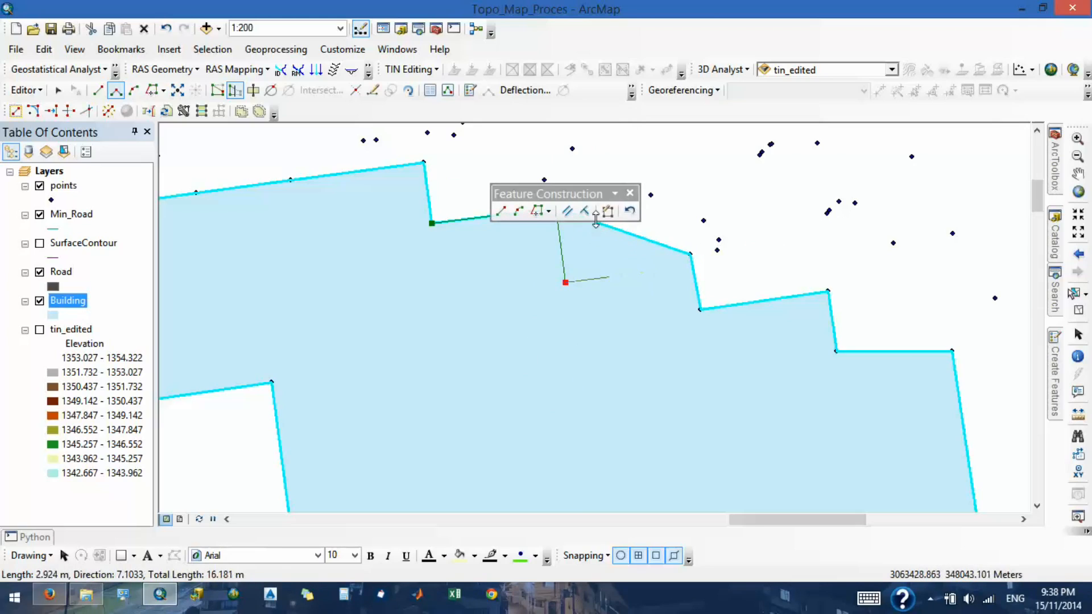
left_click(115, 90)
left_click(676, 268)
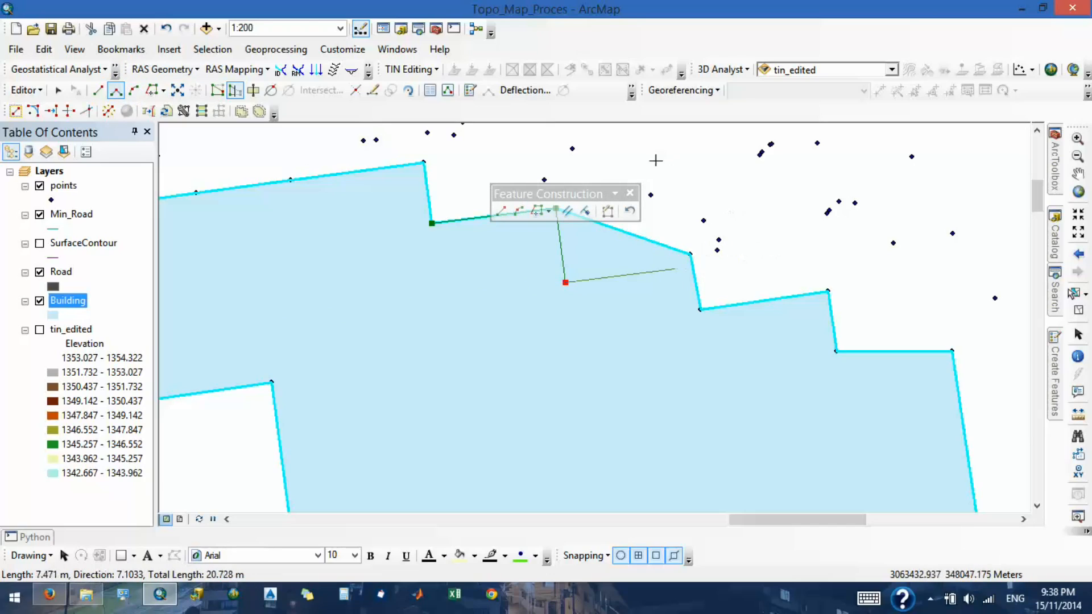
left_click(98, 90)
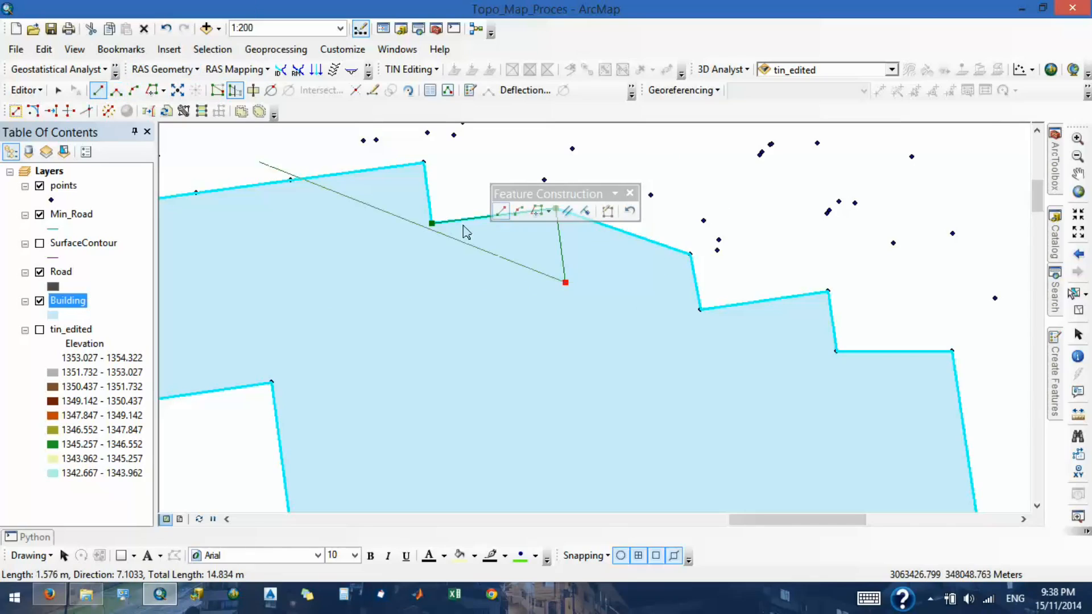
double_click(690, 255)
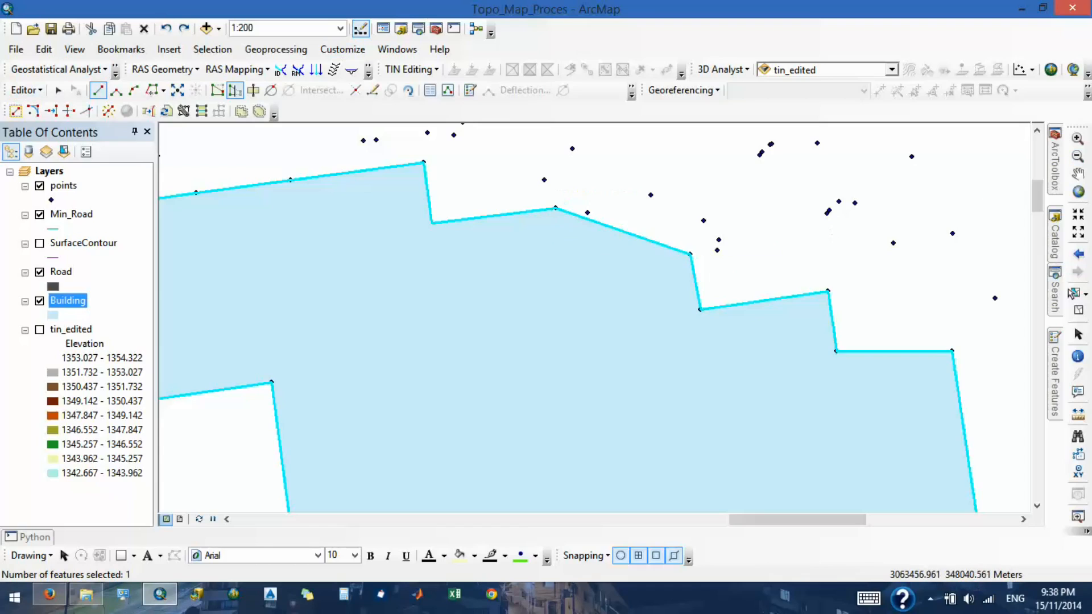
- Draw a Building rectangle about 4 m by 8 m over the slanted northern edge, using the survey points at both edge ends
mouse_move(1060, 361)
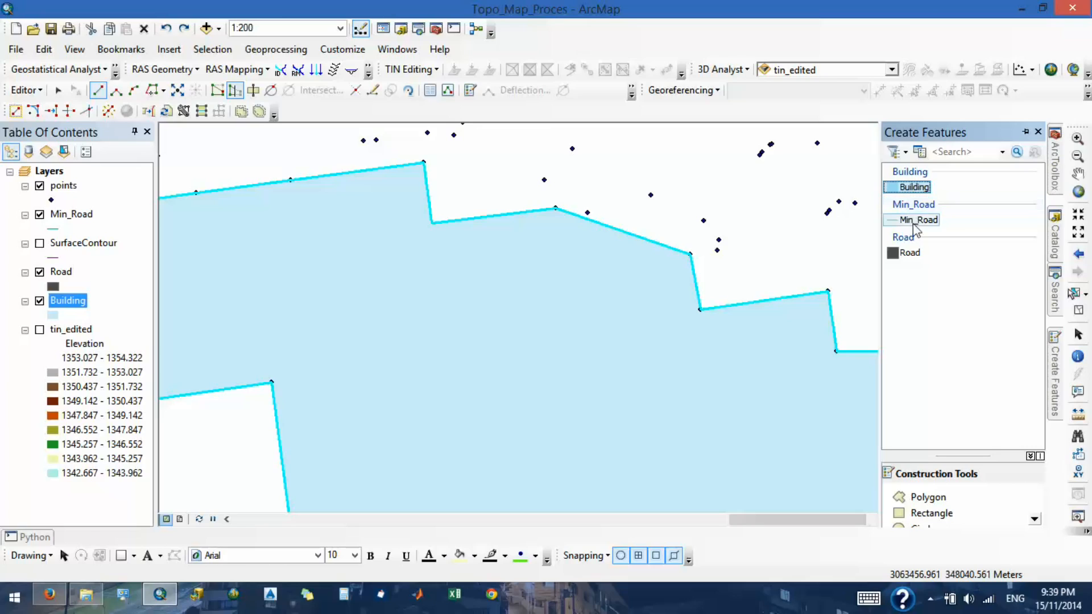
left_click(913, 518)
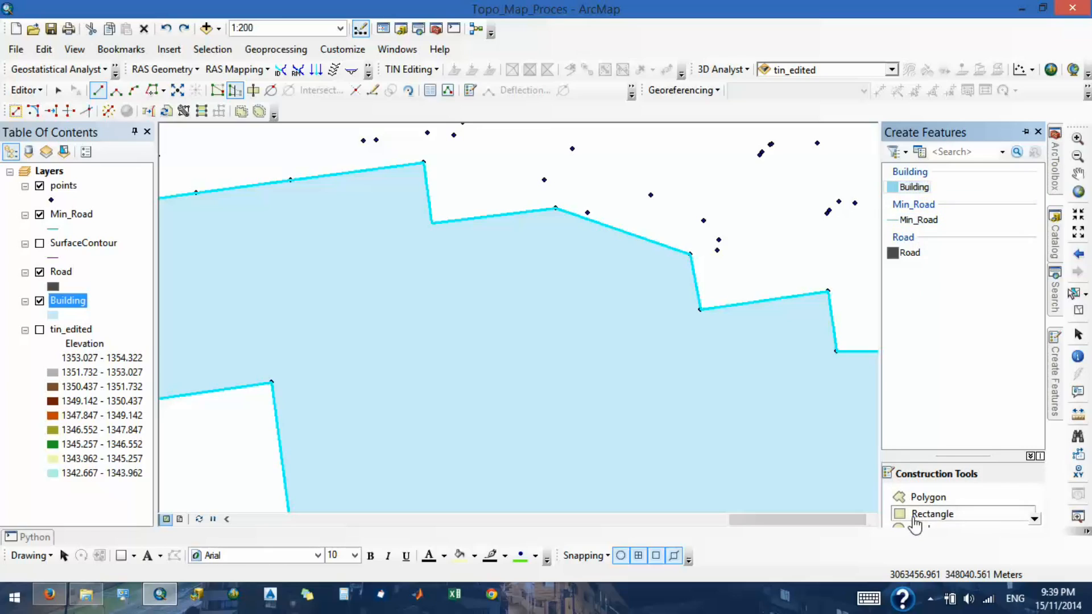
left_click(556, 209)
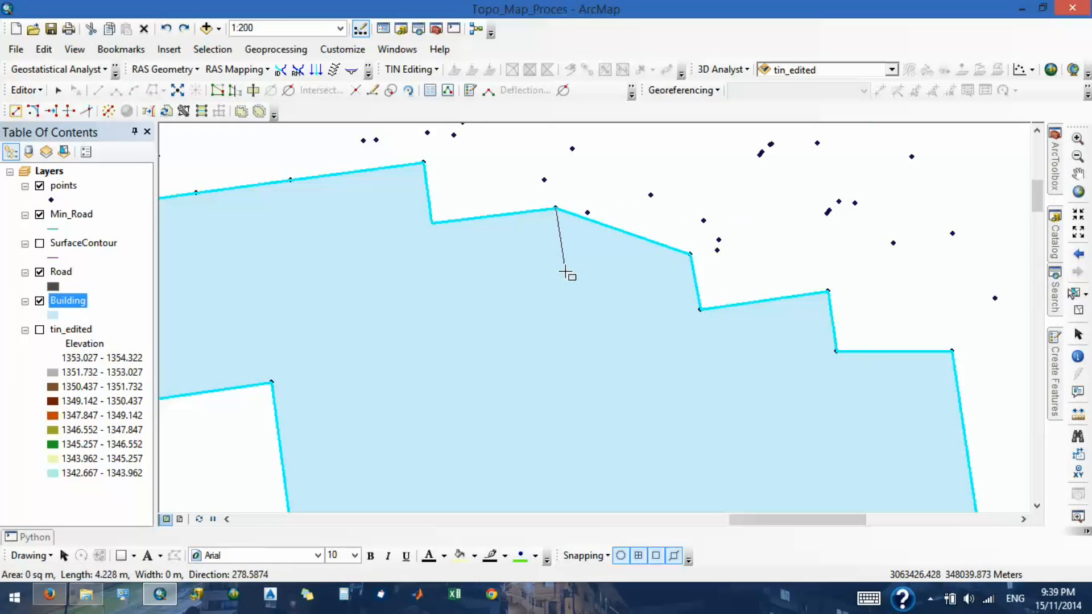
left_click(565, 273)
left_click(690, 255)
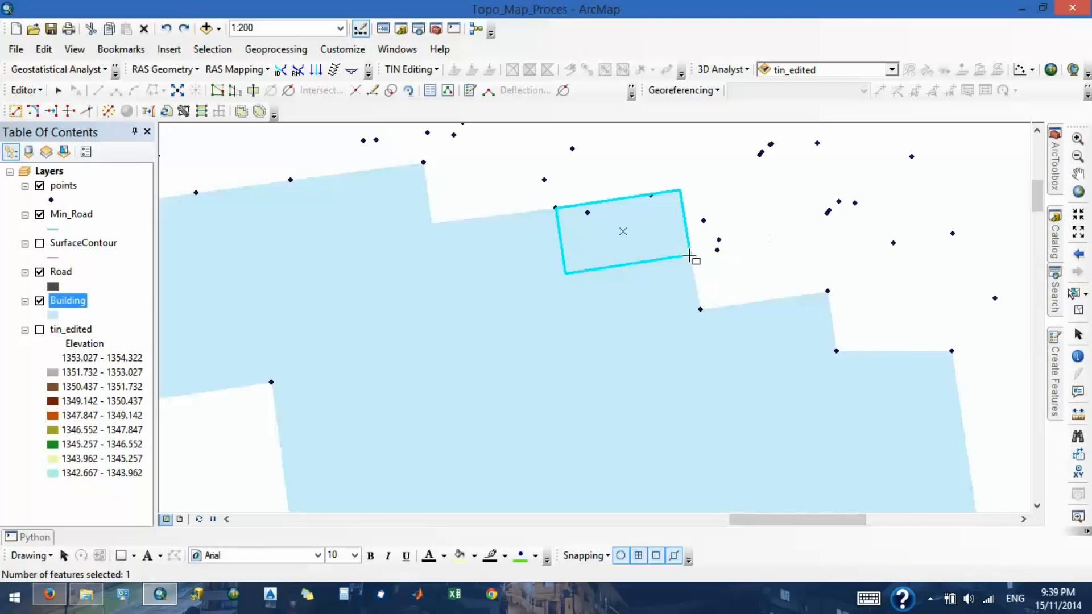
- Reshape the main building's slanted northern edge with straight segments from its eastern point through the rectangle's inner corner to its western point
left_click(58, 90)
left_click(312, 233)
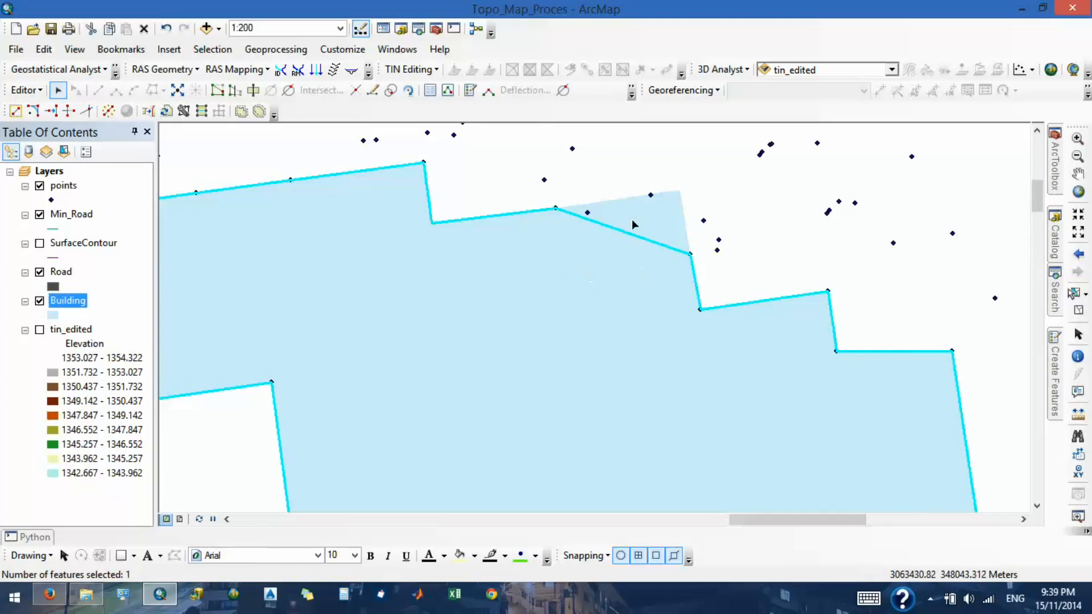
left_click(233, 90)
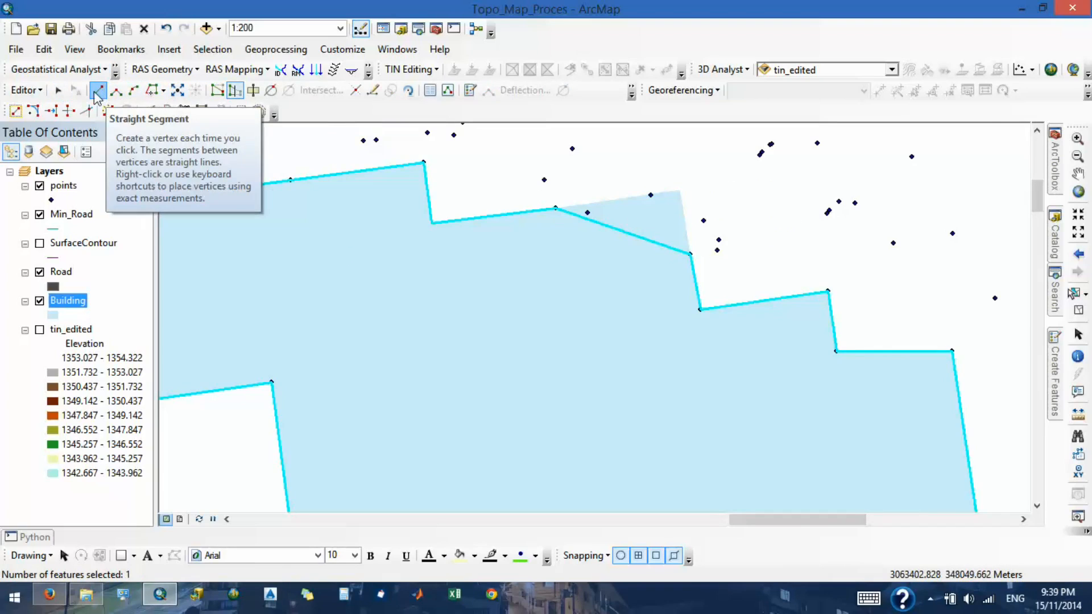
left_click(97, 91)
left_click(690, 255)
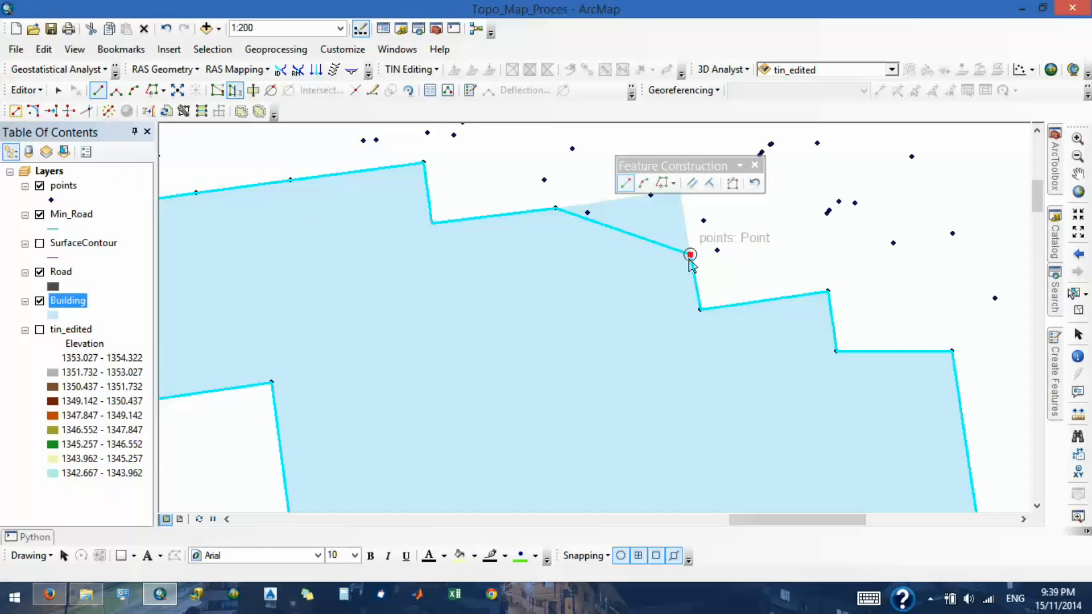
left_click(565, 274)
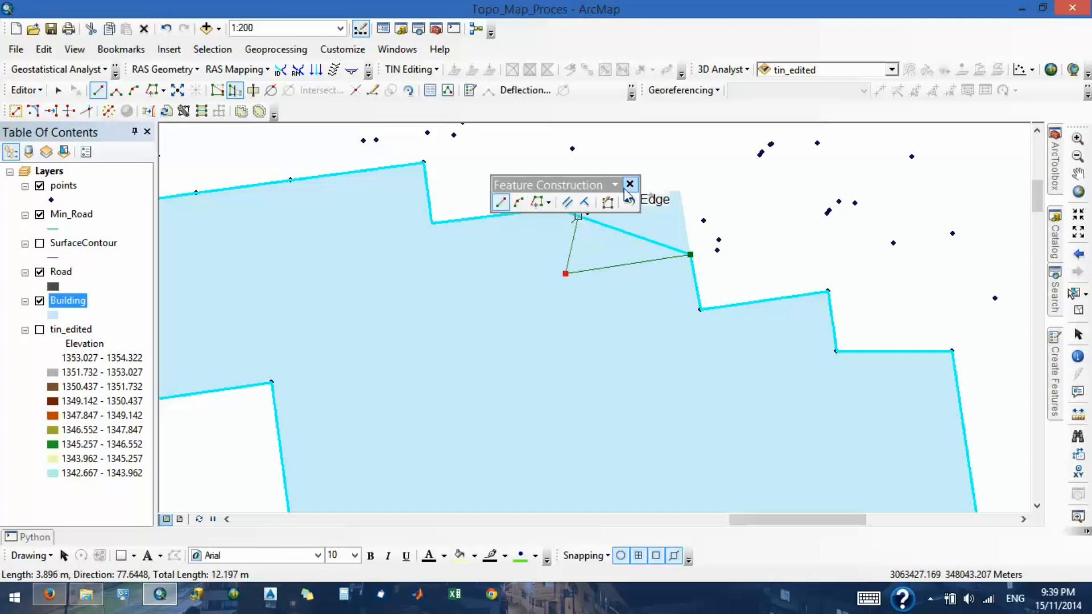
left_click(630, 183)
double_click(557, 210)
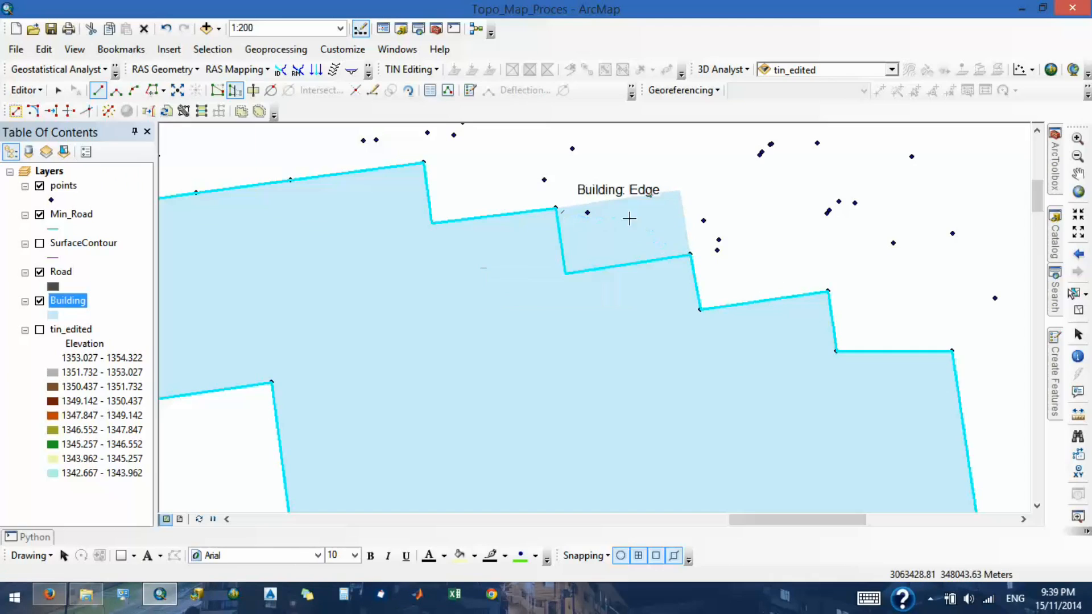
- Select the auxiliary rectangle beside the corrected northern outline and delete it
left_click(56, 94)
left_click(617, 248)
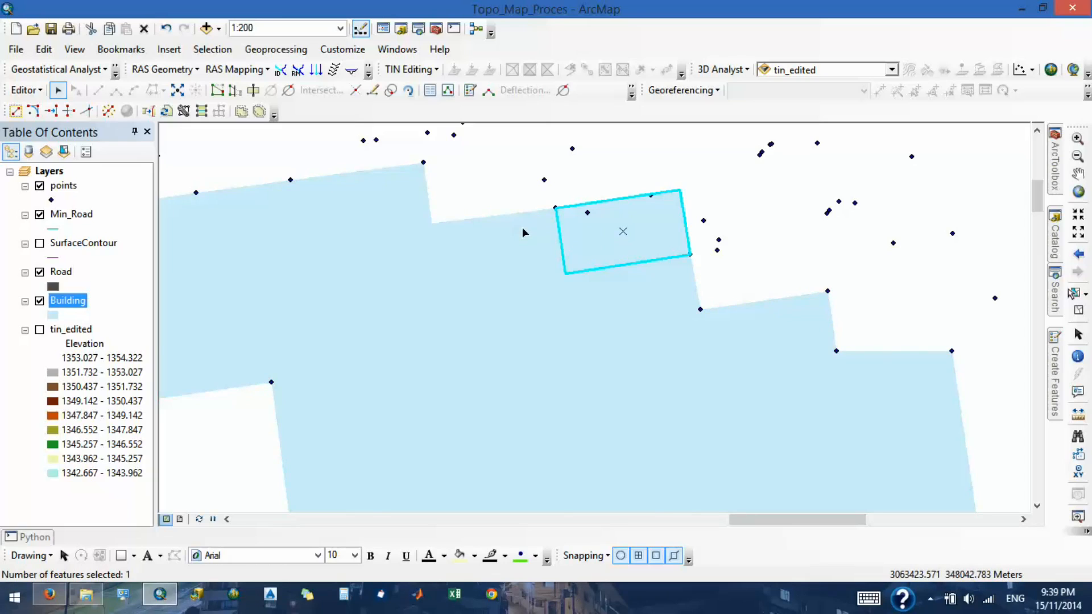
key("Delete")
- Stop editing and save the edits to the corrected building outline
left_click(25, 90)
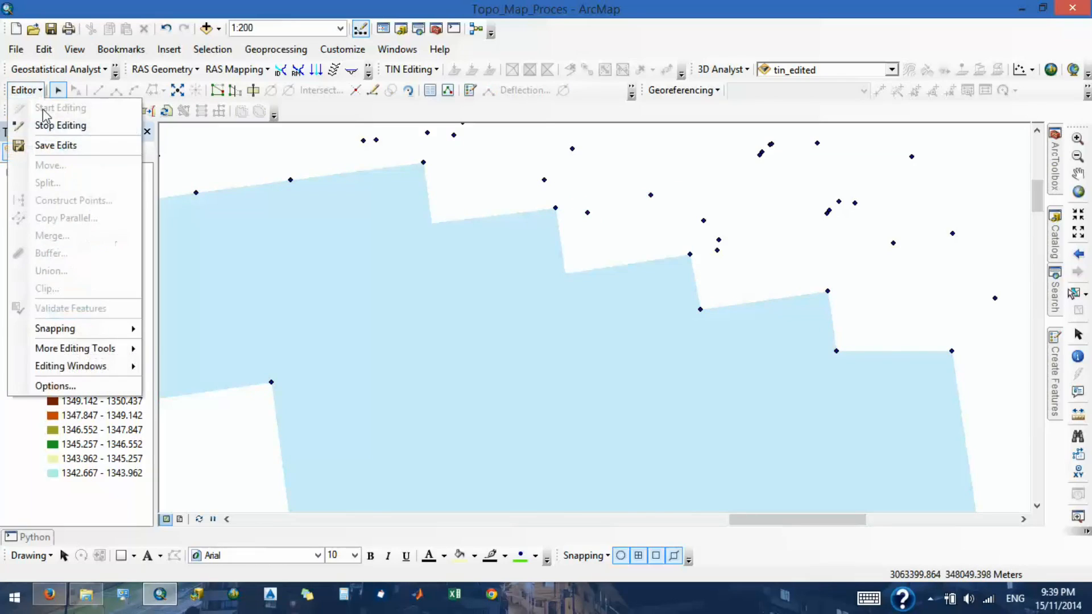
left_click(52, 126)
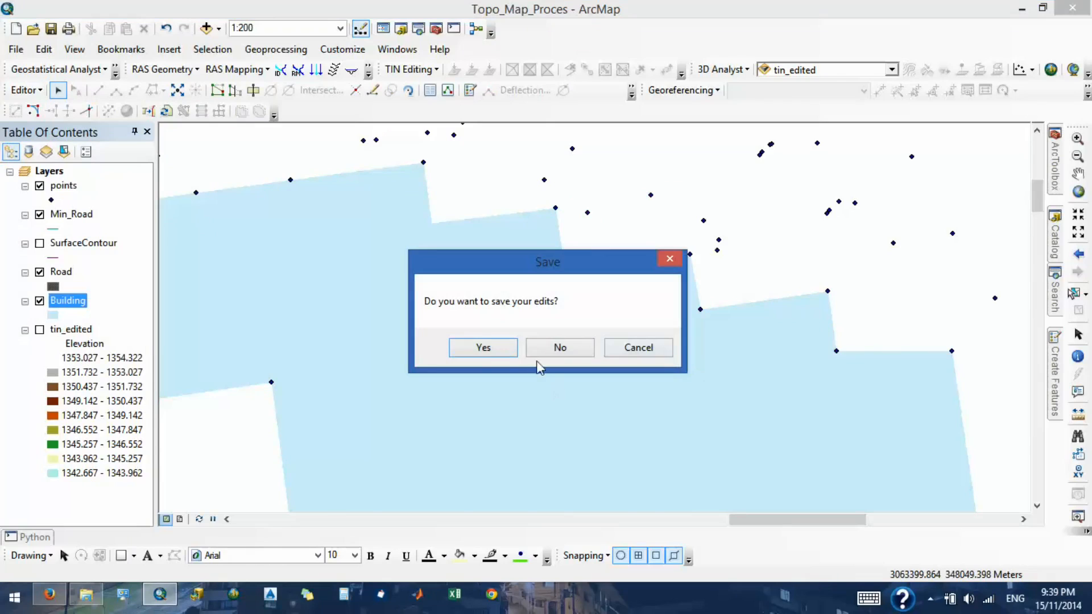
left_click(484, 347)
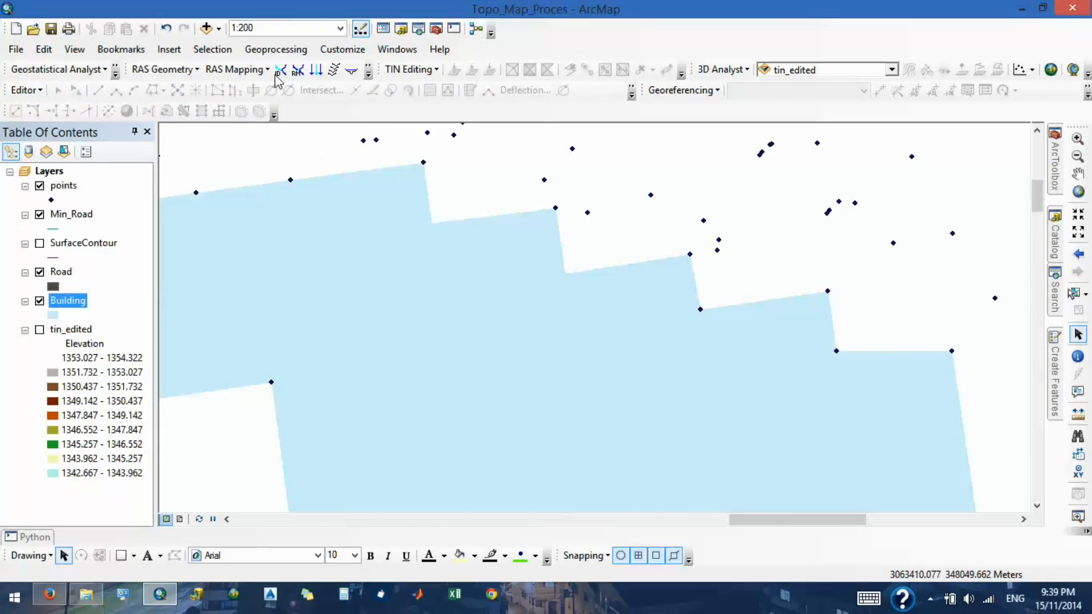
scroll(499, 265, "up", 4)
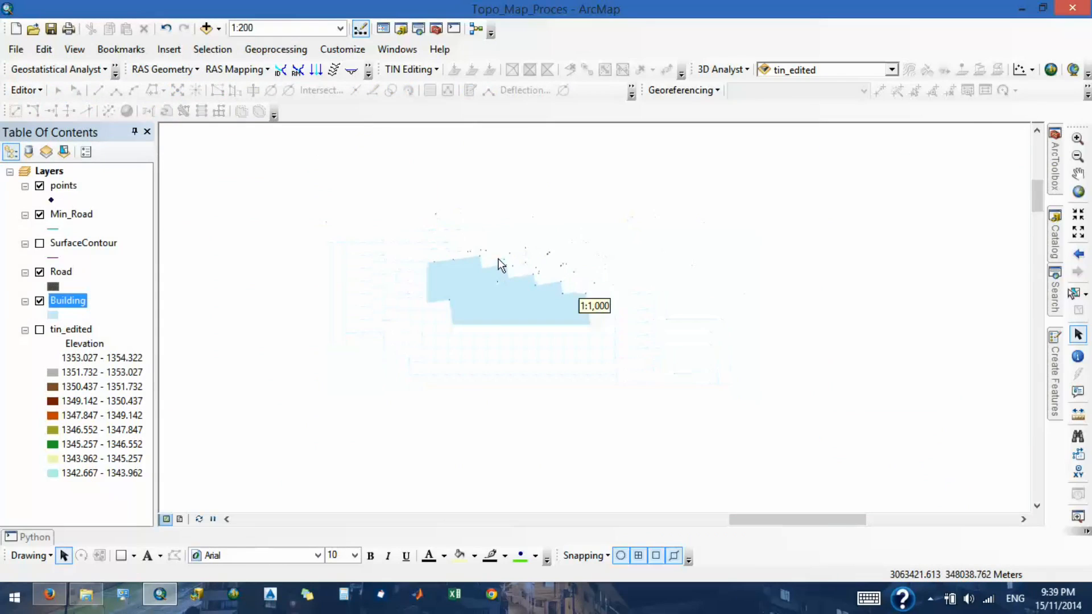
scroll(482, 263, "up", 3)
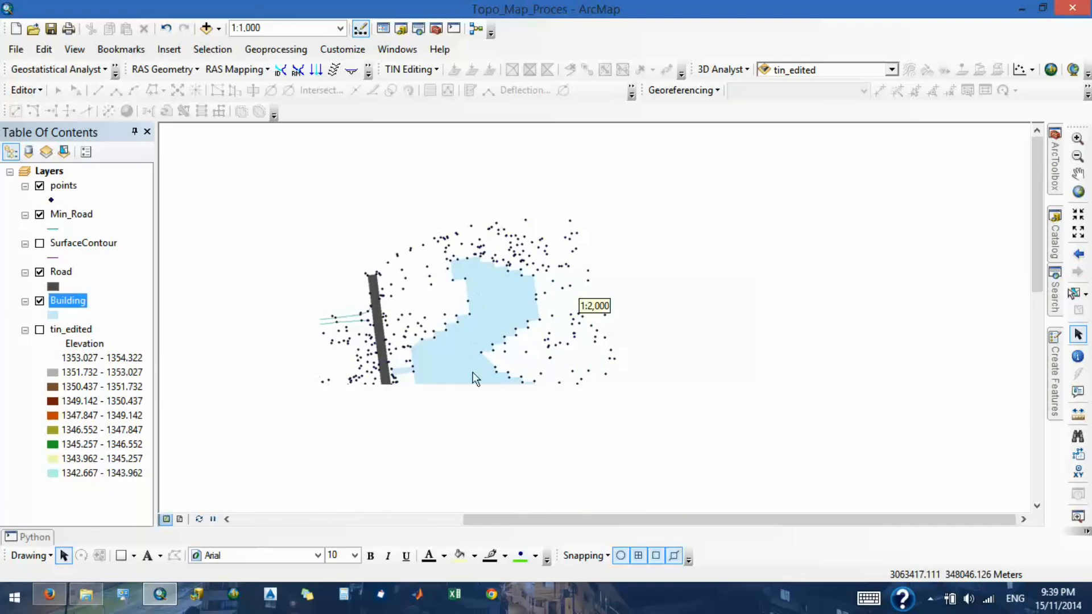
scroll(472, 373, "up", 1)
scroll(429, 412, "down", 1)
scroll(428, 410, "down", 2)
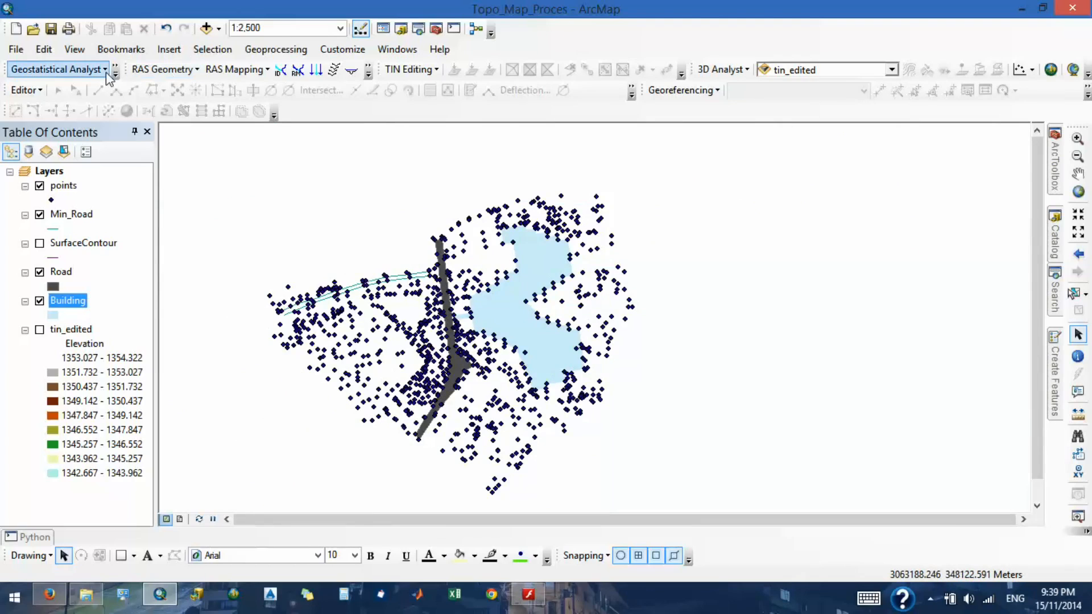
- Open the Map_Making_Process document from the NEA_Training_Centre_Topographic_Map folder, saving the changes to Topo_Map_Proces
left_click(17, 51)
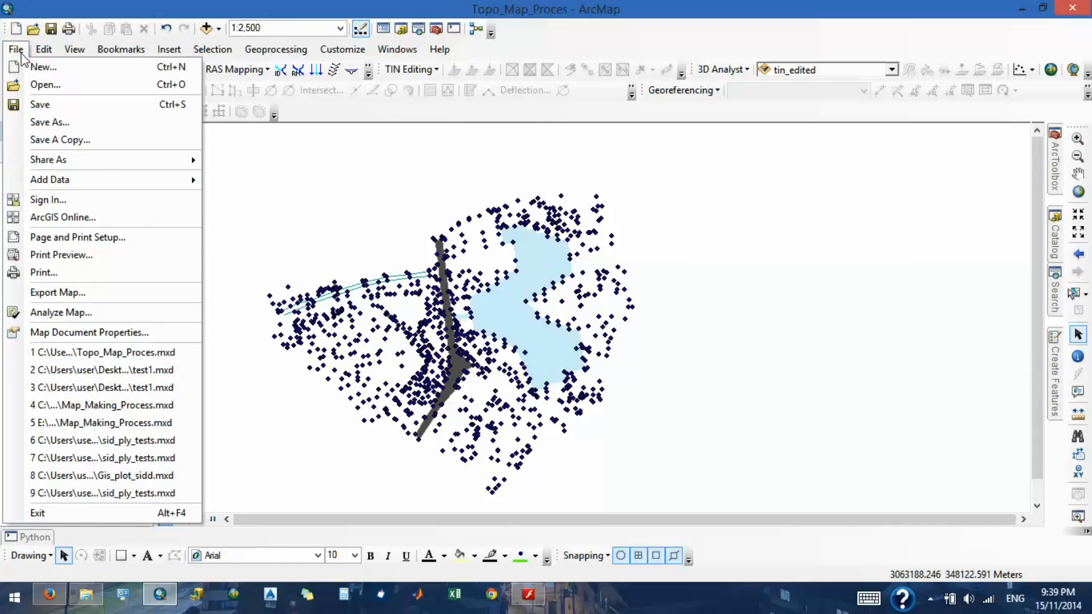
left_click(33, 85)
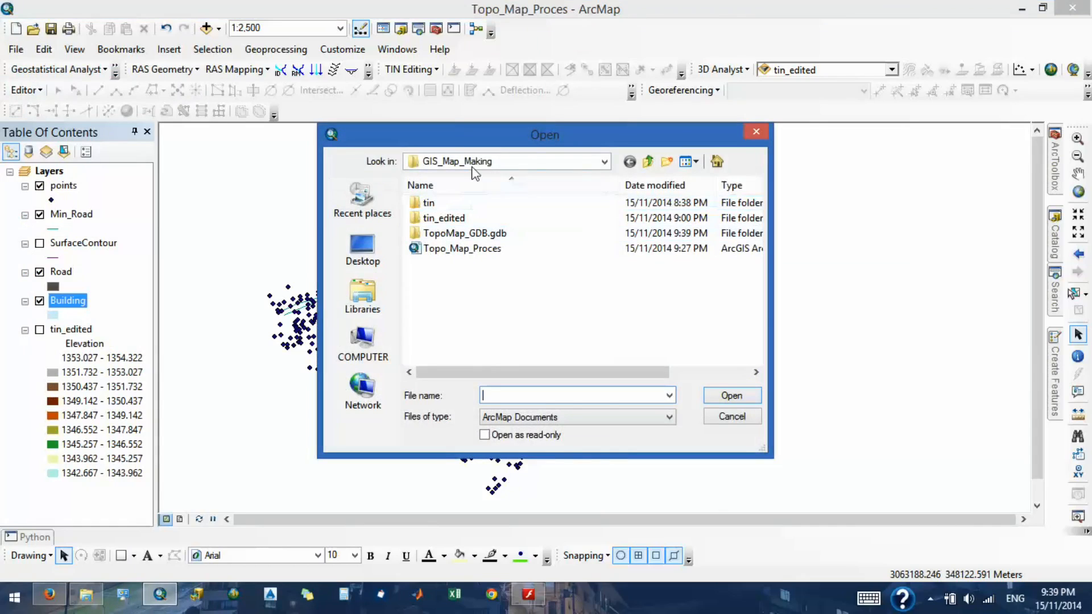
left_click(648, 161)
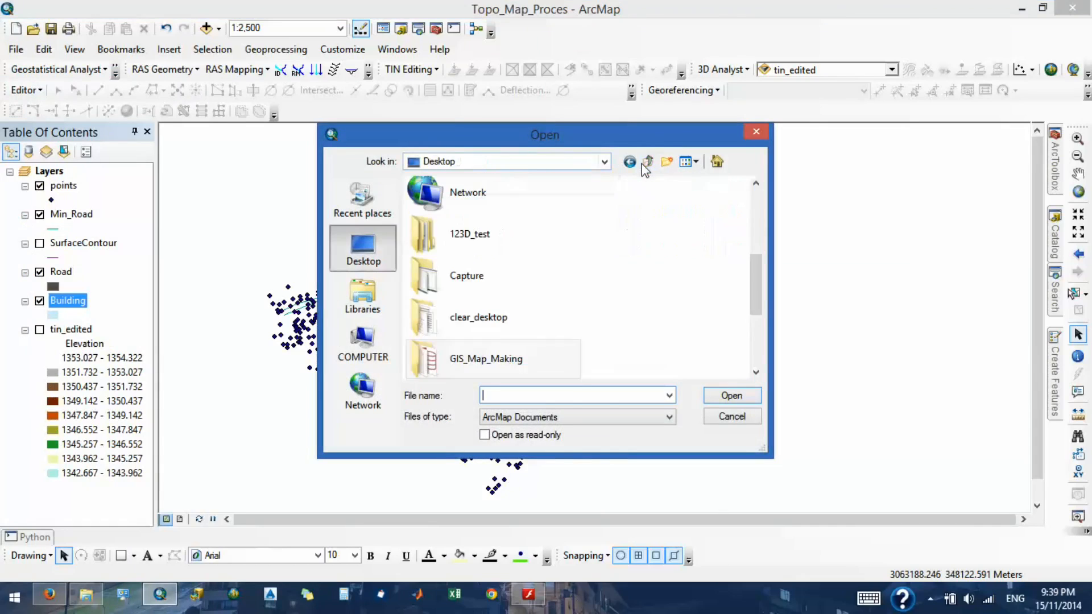
double_click(497, 323)
double_click(470, 284)
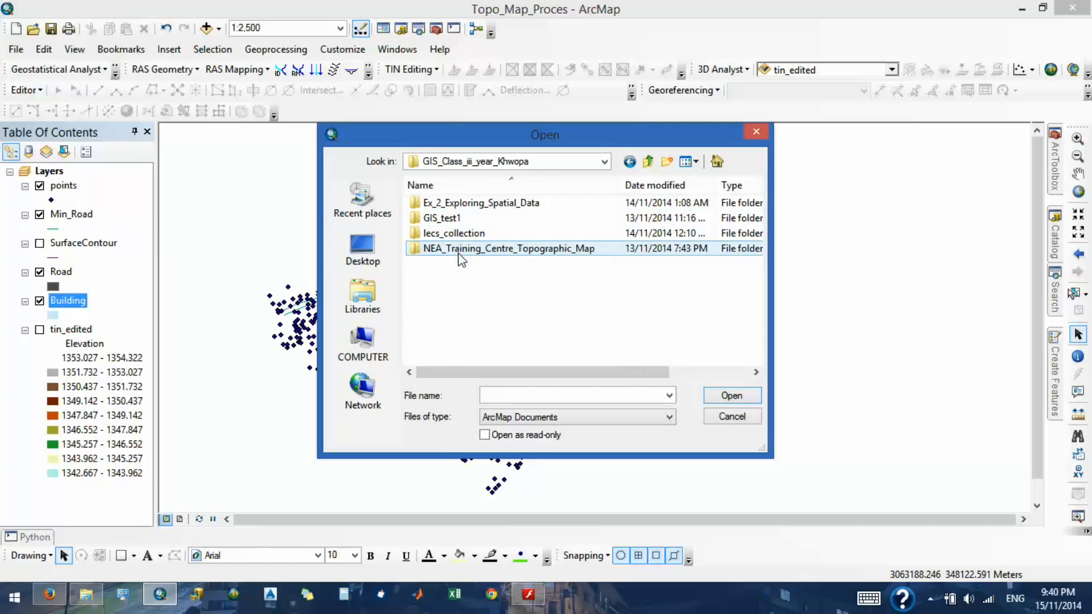
double_click(459, 254)
double_click(460, 264)
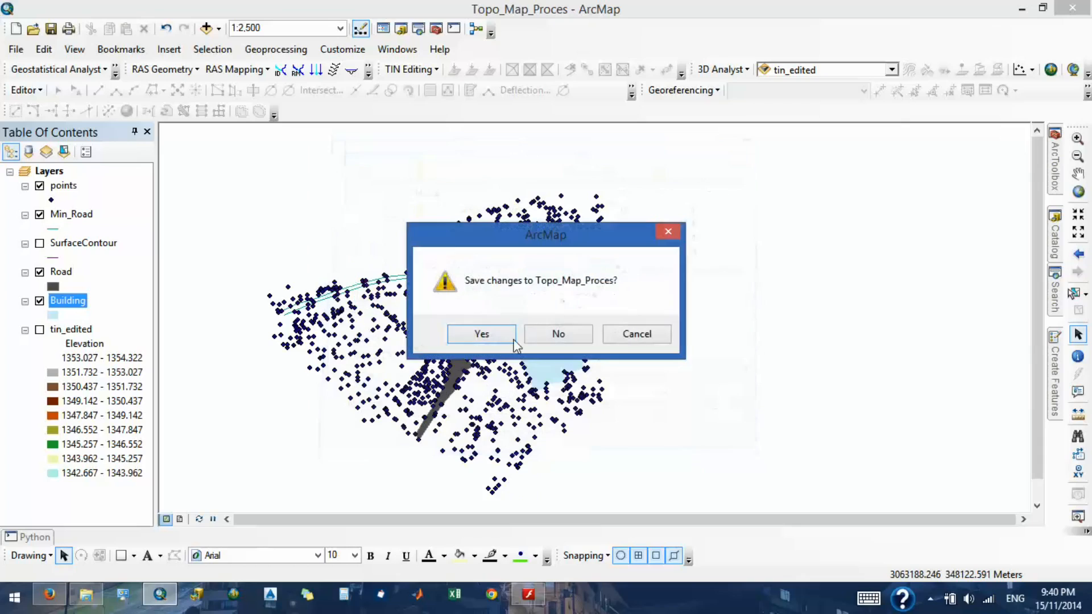
left_click(507, 334)
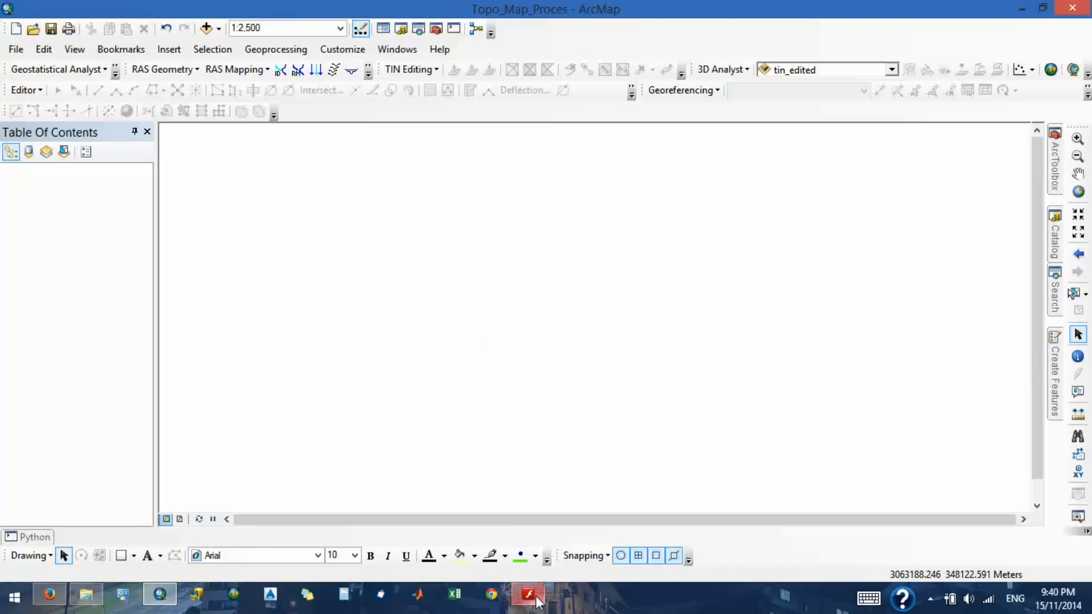
- Bring up the Adobe Flash Player Security message and dismiss it without changing its settings
mouse_move(537, 600)
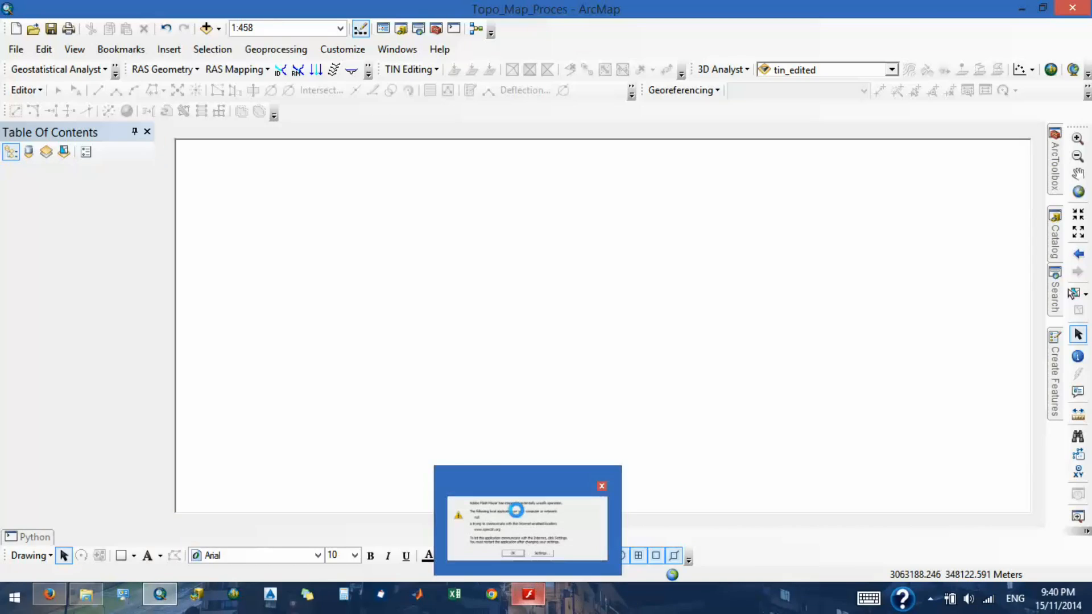
left_click(519, 509)
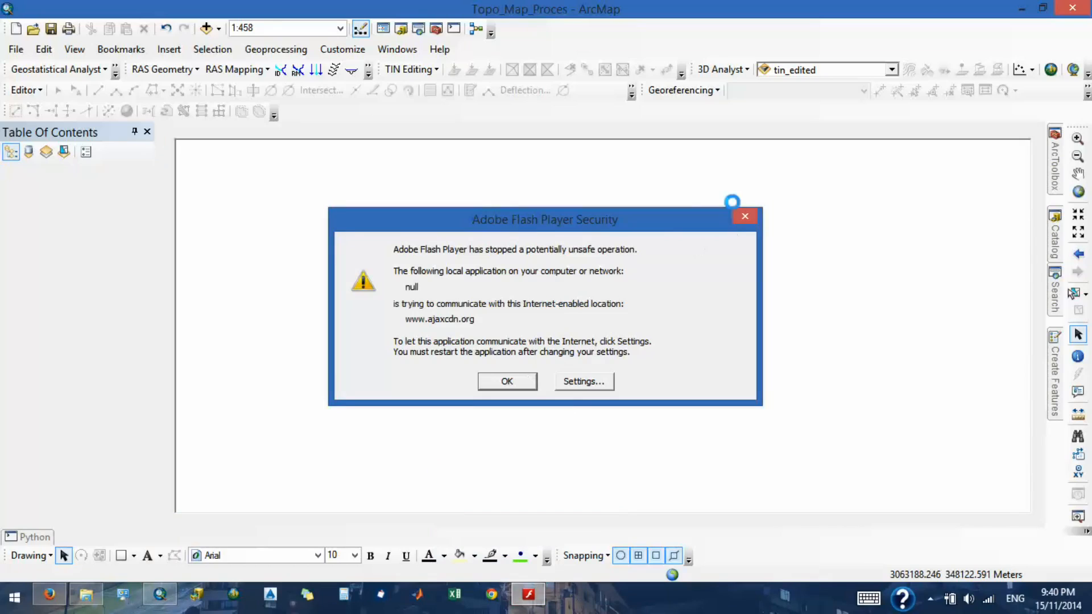
left_click(744, 216)
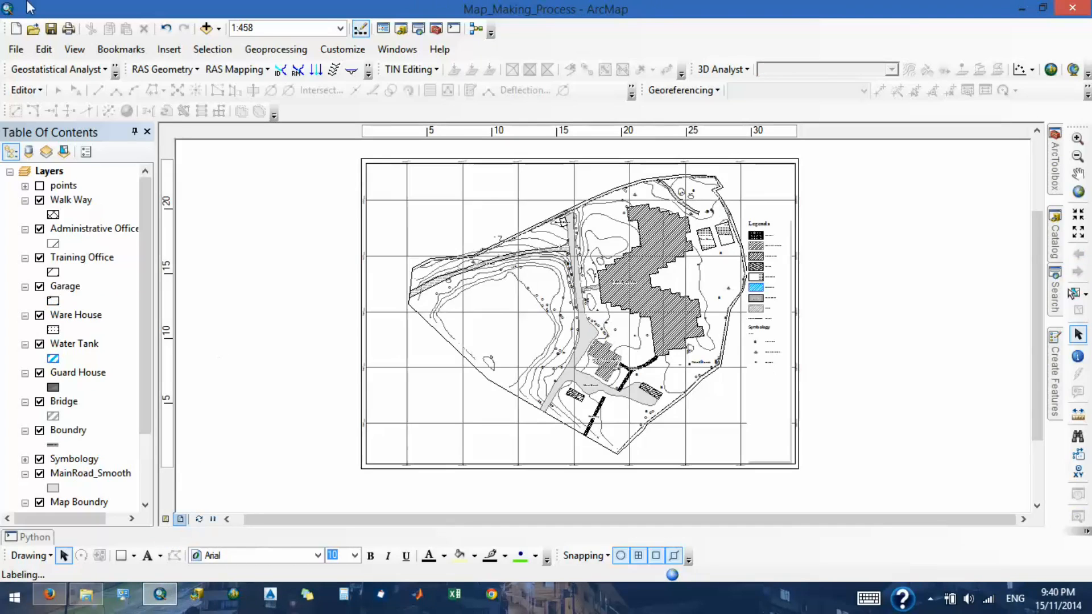
- Show the finished topographic map in Data View and examine the labelled features around the Main Road and Training Office
left_click(75, 49)
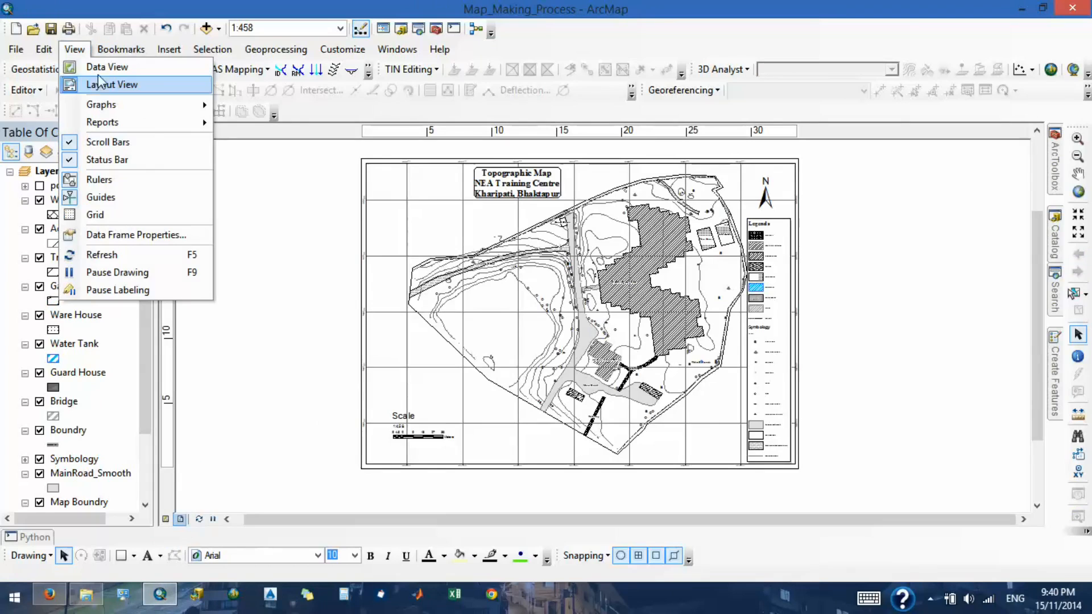
left_click(100, 67)
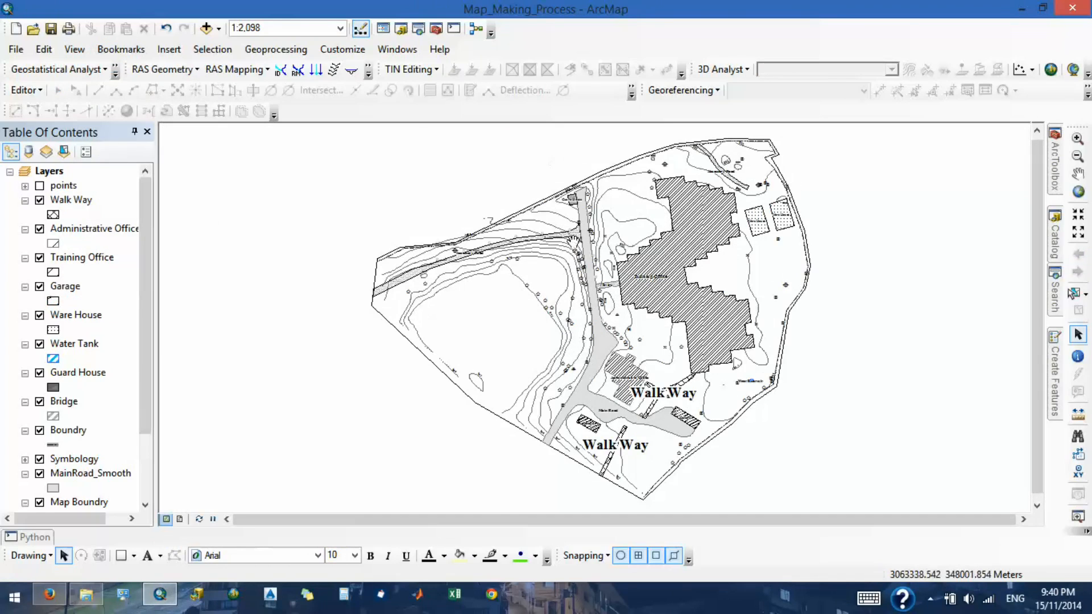
scroll(580, 248, "up", 5)
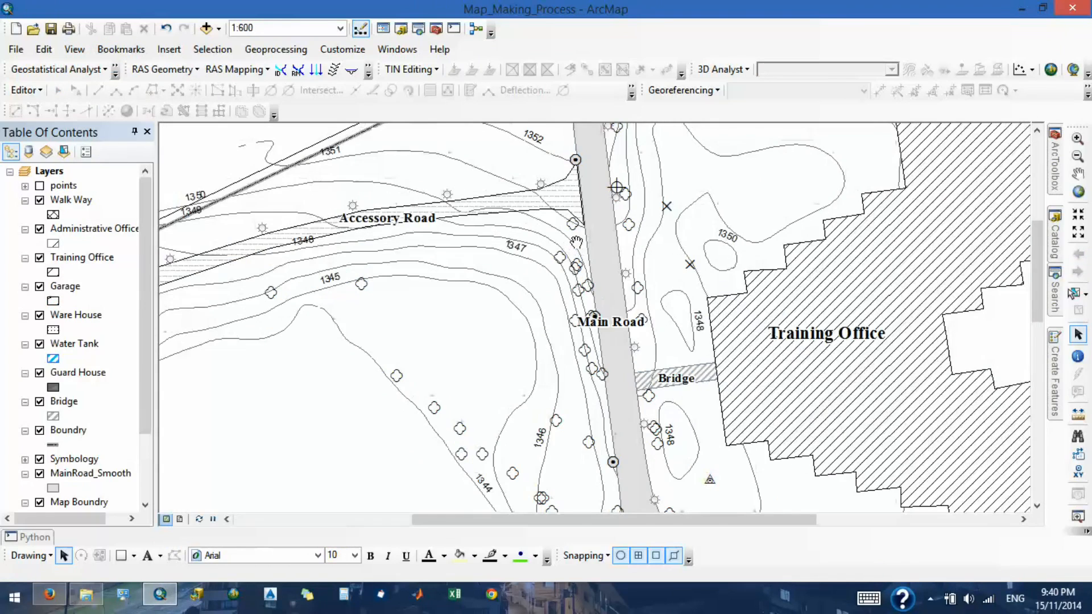
scroll(576, 242, "down", 2)
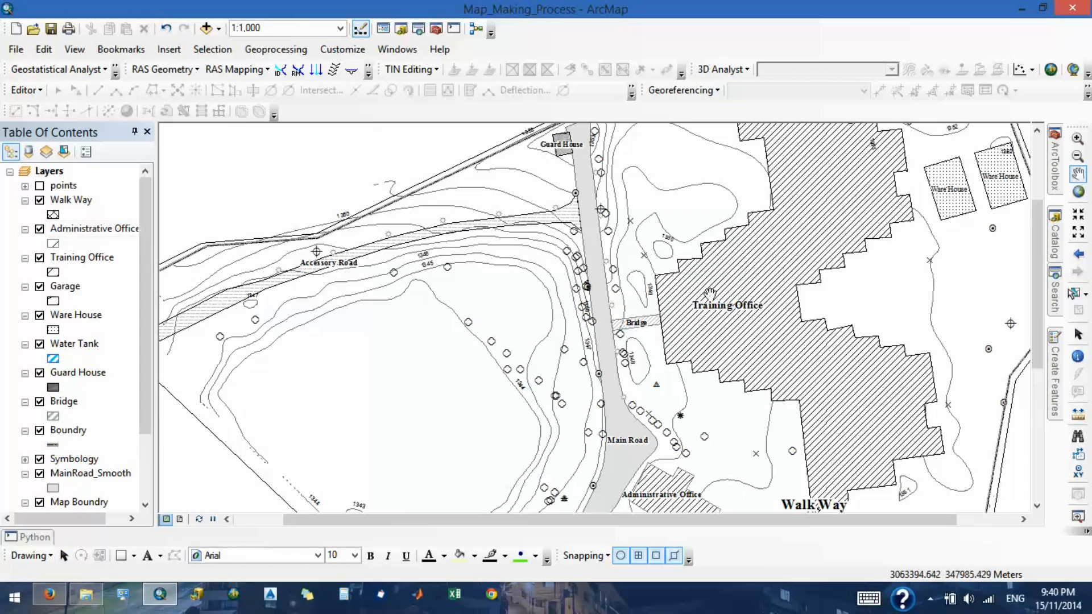
- Examine the Training Office layer's line fill symbol properties and close them without changes
left_click(50, 273)
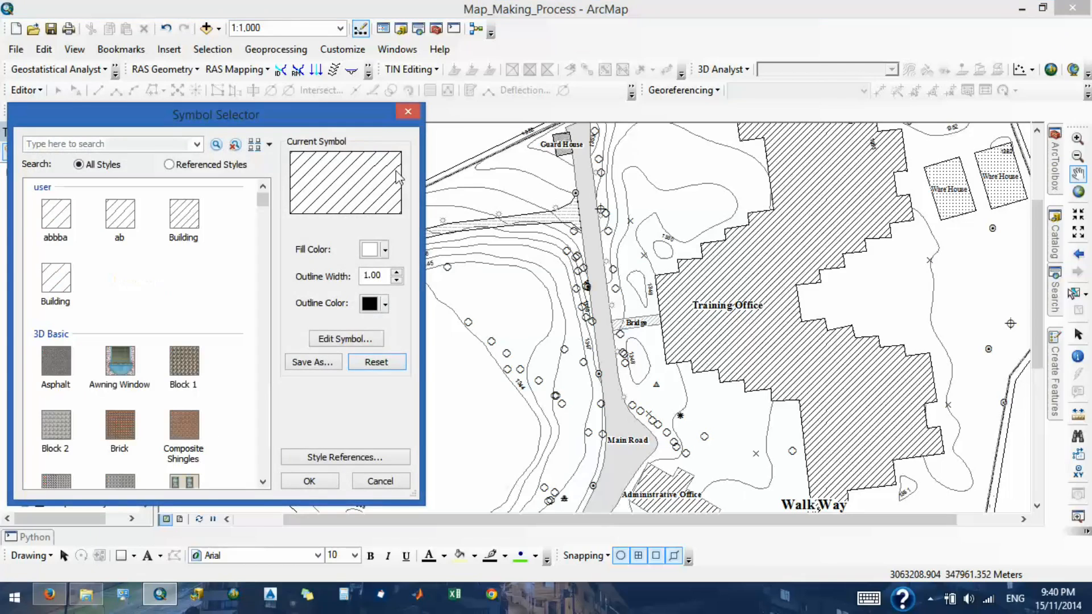
left_click(346, 339)
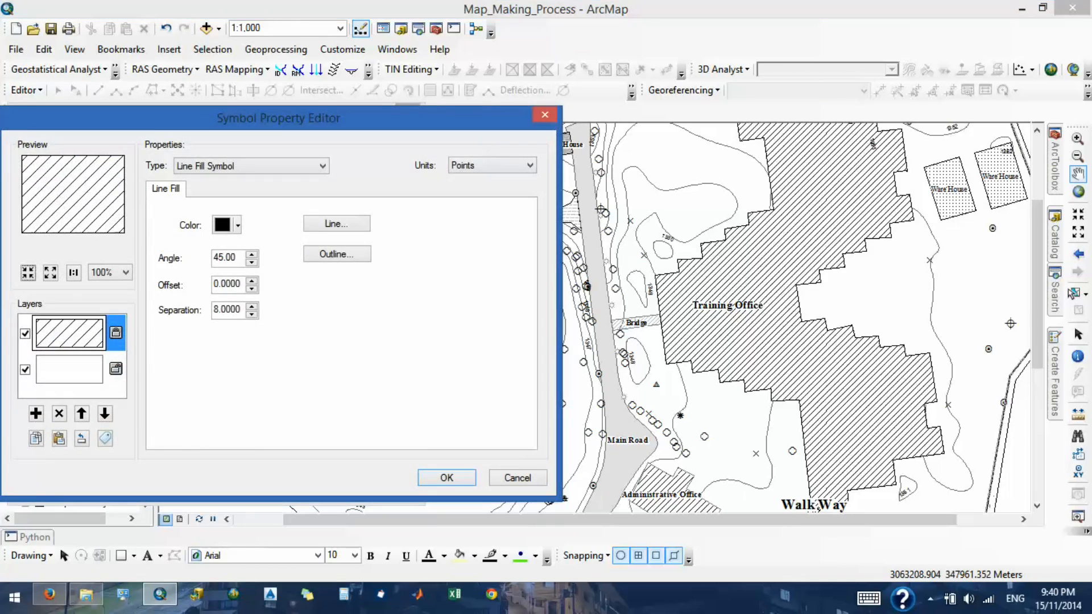
left_click(545, 114)
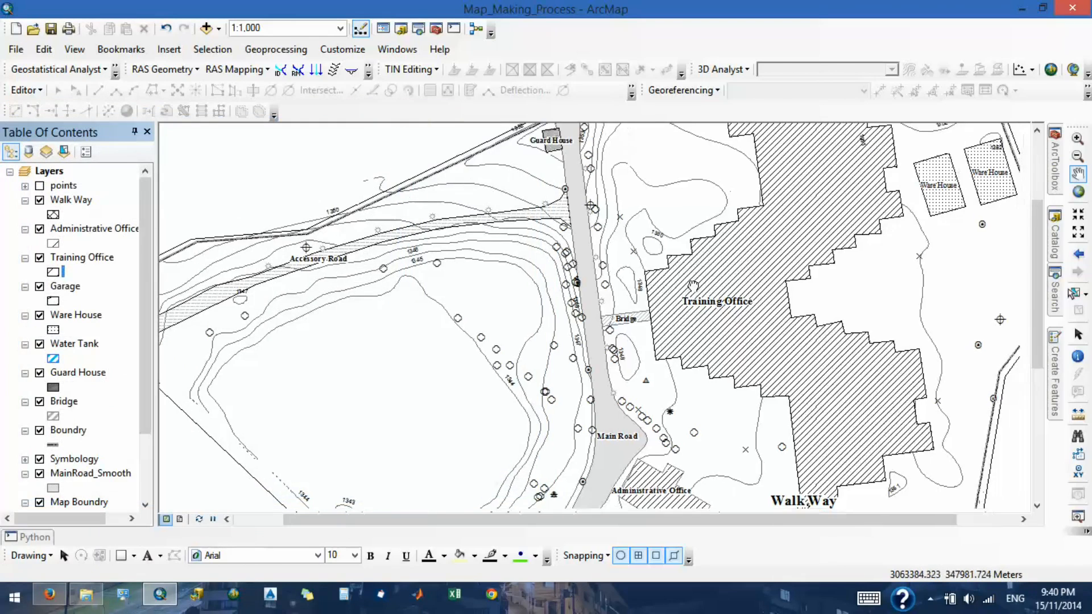
left_click_drag(693, 287, 687, 255)
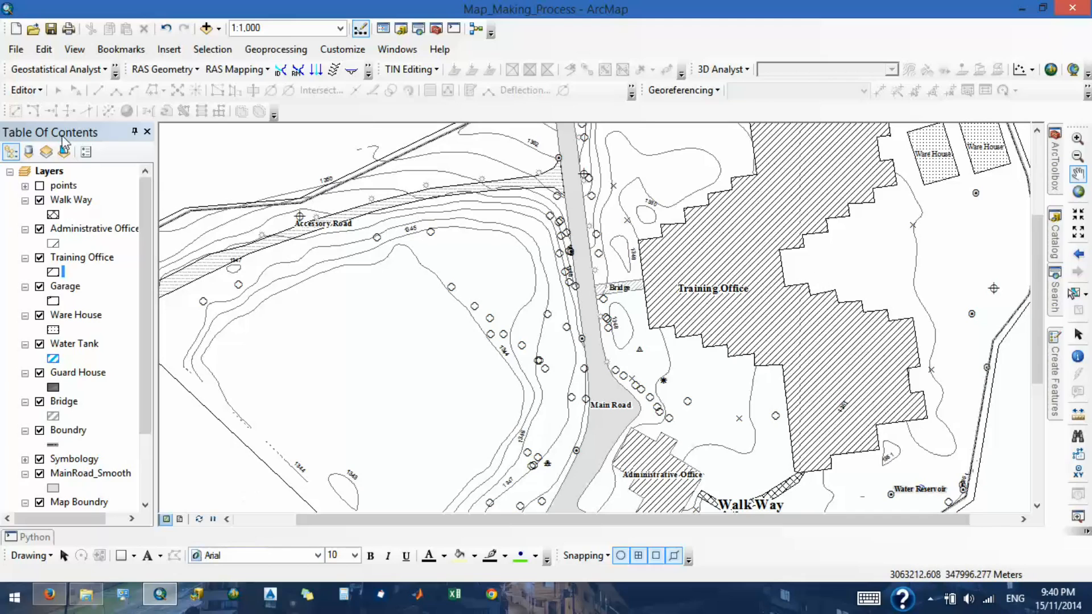
right_click(110, 234)
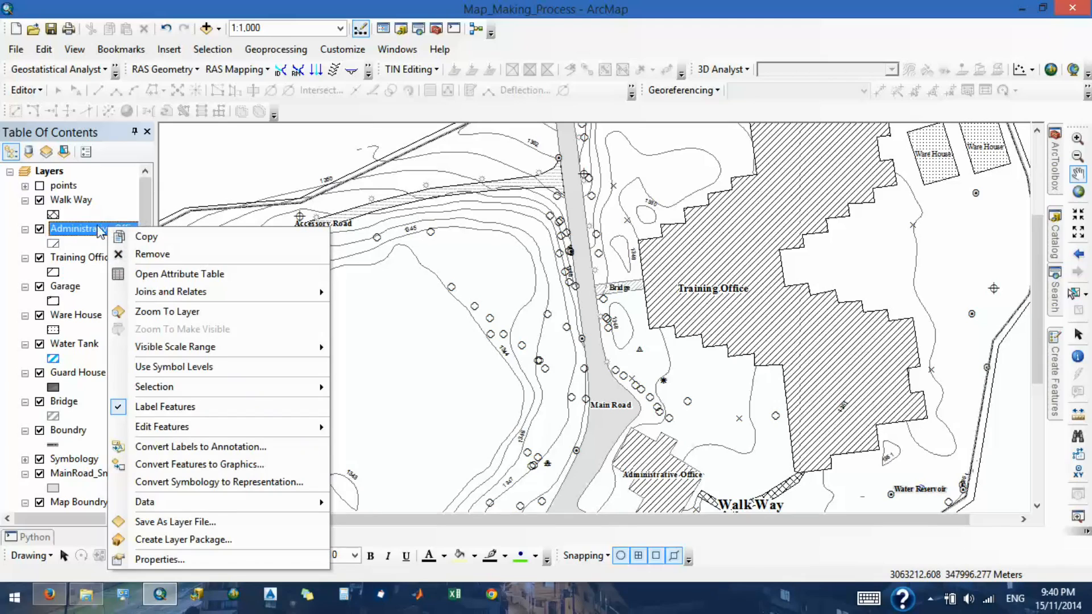
left_click(727, 301)
left_click_drag(727, 301, 654, 301)
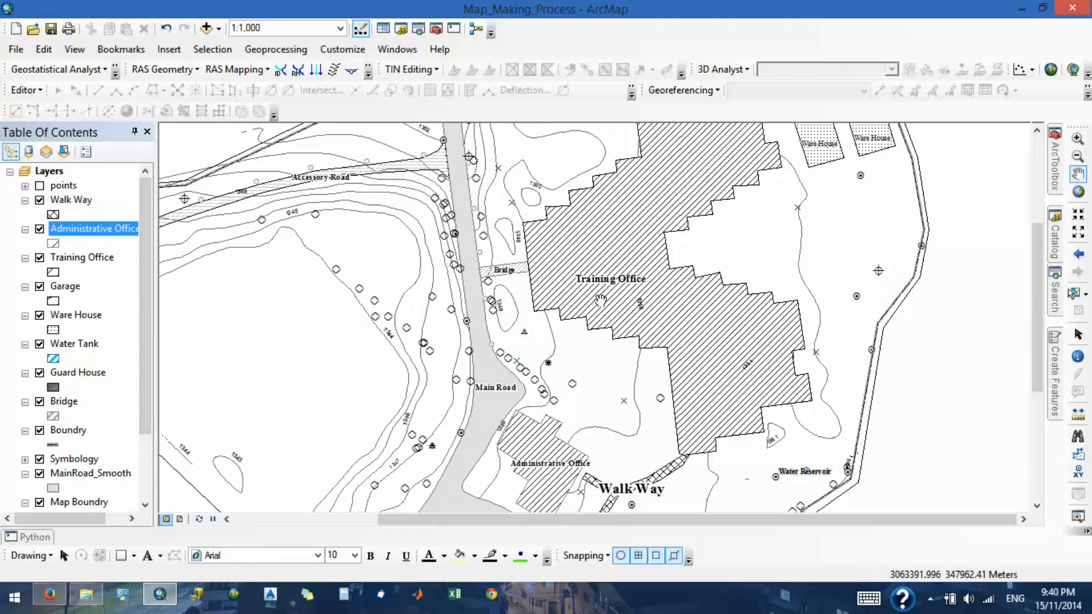
- Review the Training Office layer's label settings and available label fields, leaving its properties without changes
right_click(94, 265)
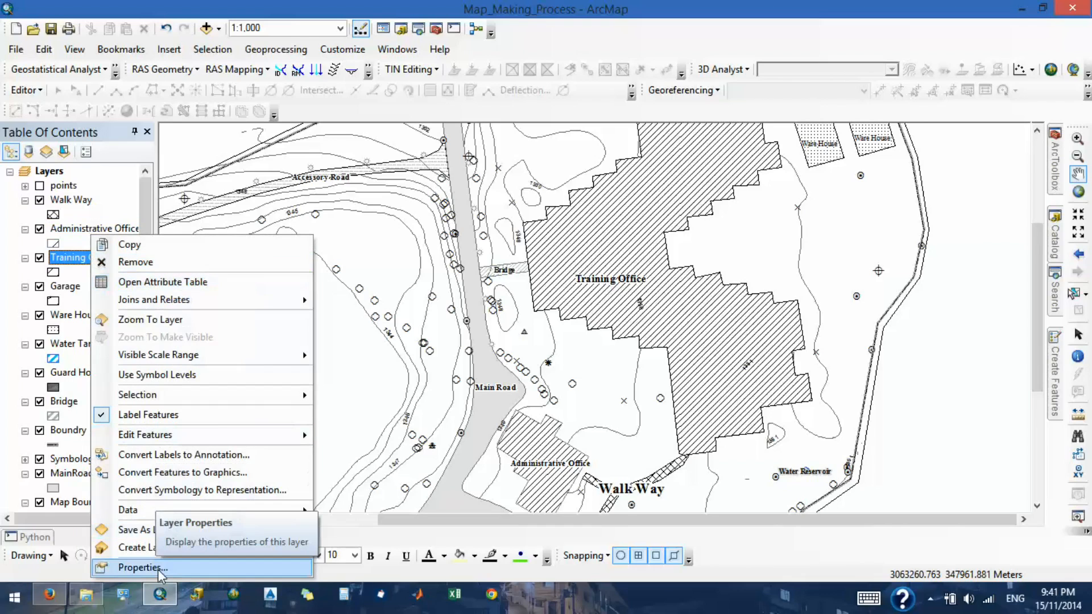
left_click(143, 567)
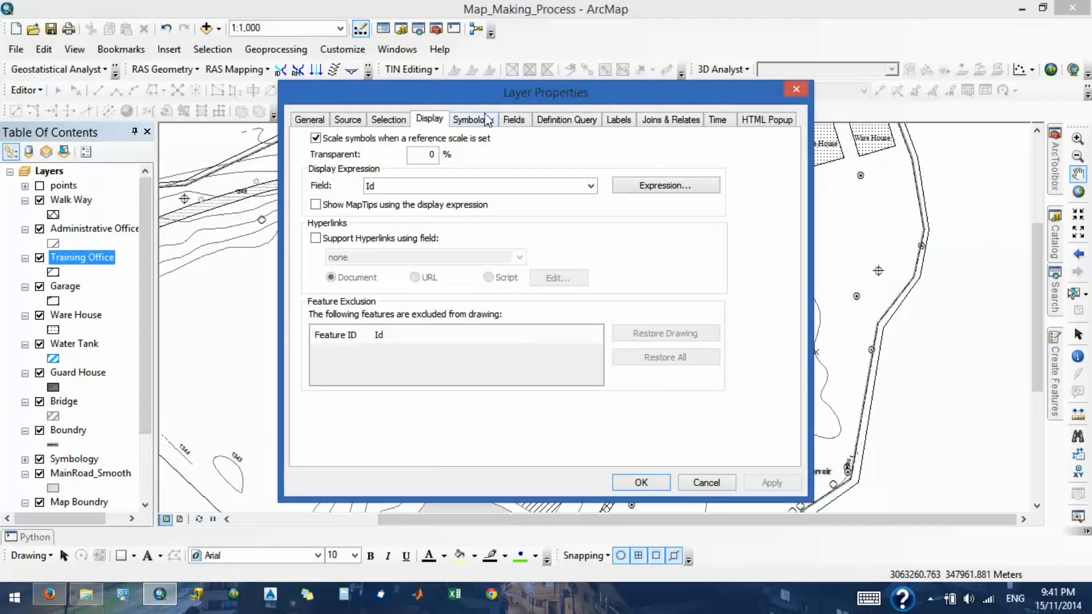
left_click(620, 121)
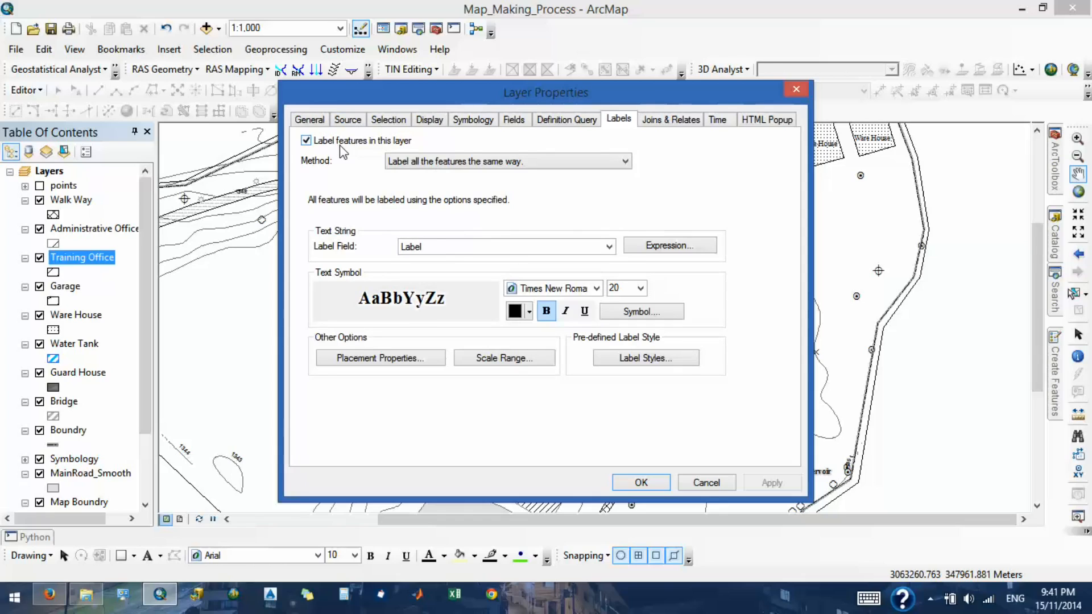
left_click(440, 246)
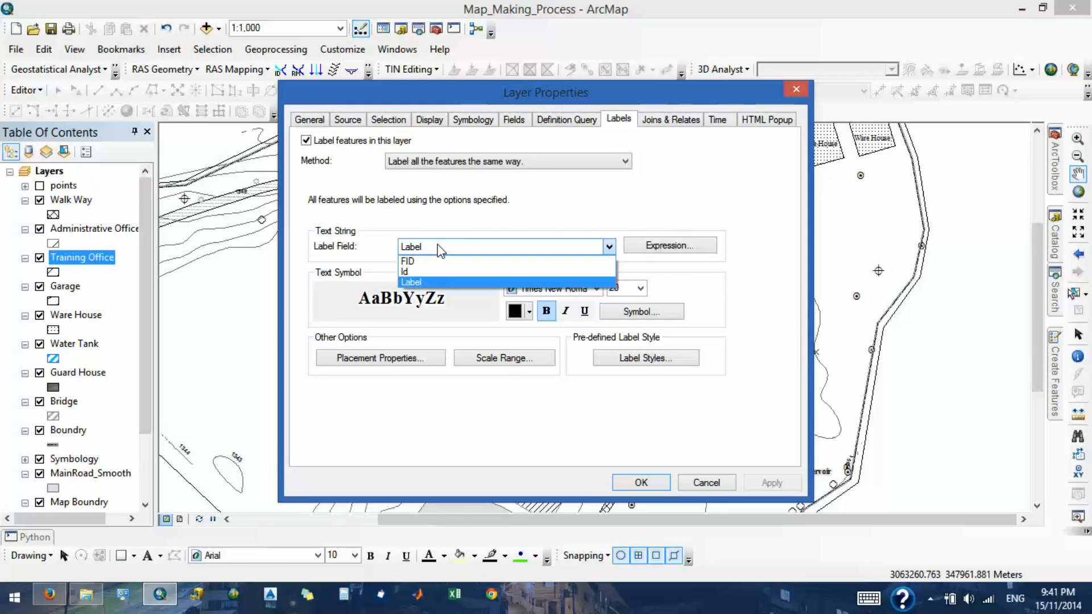
left_click(440, 249)
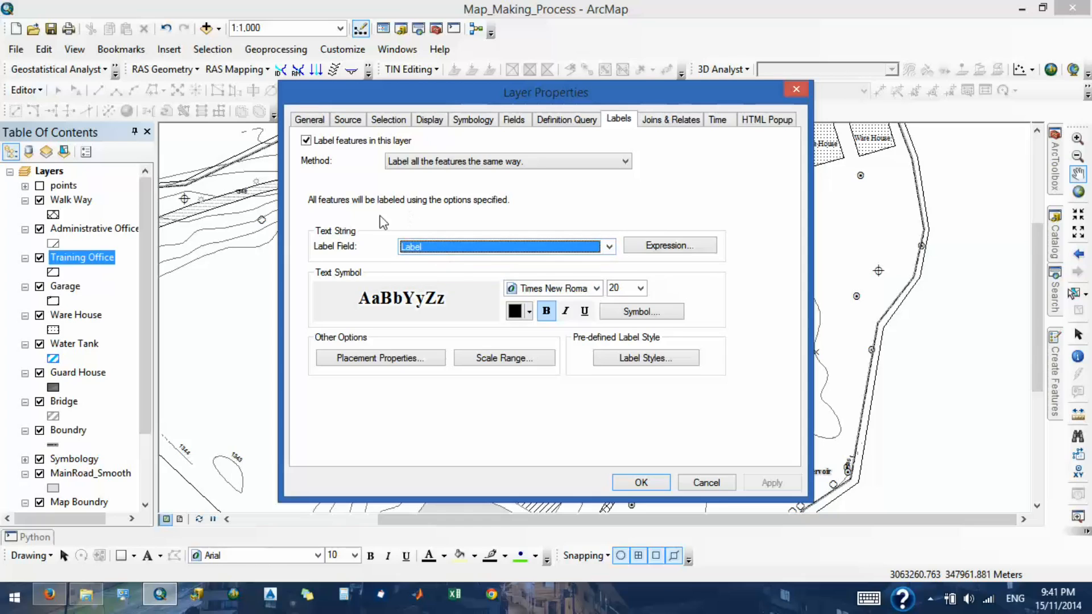
left_click(706, 483)
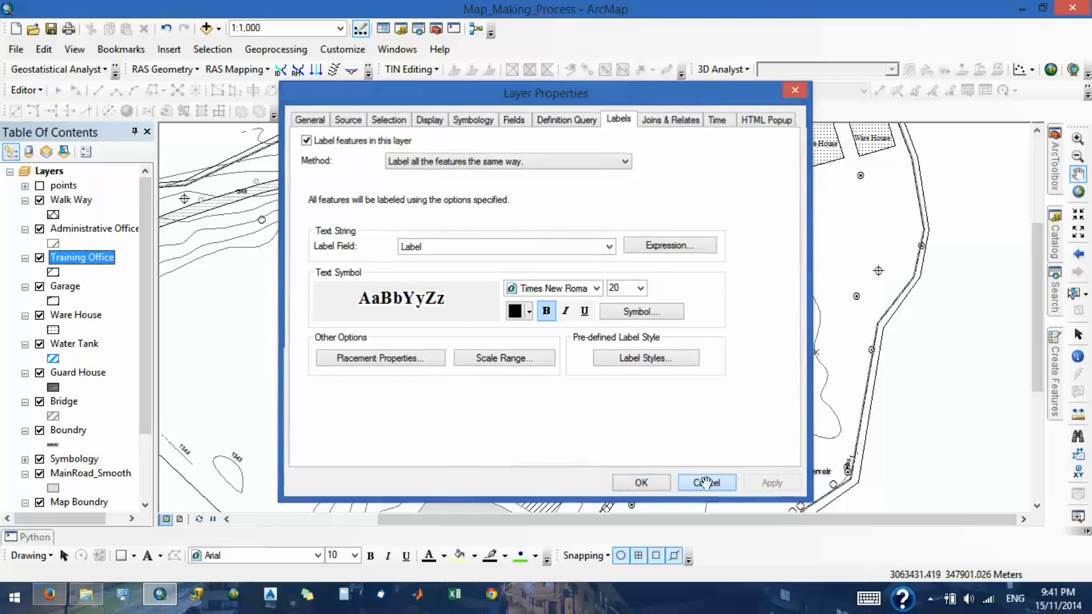
- Check the Label field in the Training Office attribute table and close the table
right_click(77, 263)
left_click(129, 282)
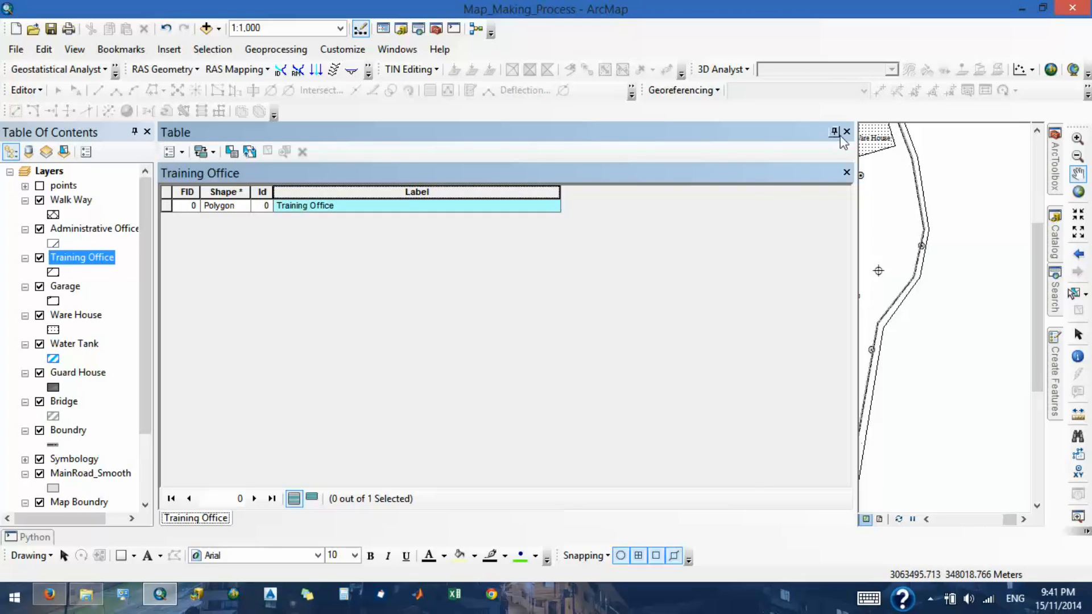
left_click(847, 132)
- Open the Topo_Map_Proces document from the GIS_Map_Making folder on the Desktop, discarding changes to Map_Making_Process
left_click(16, 50)
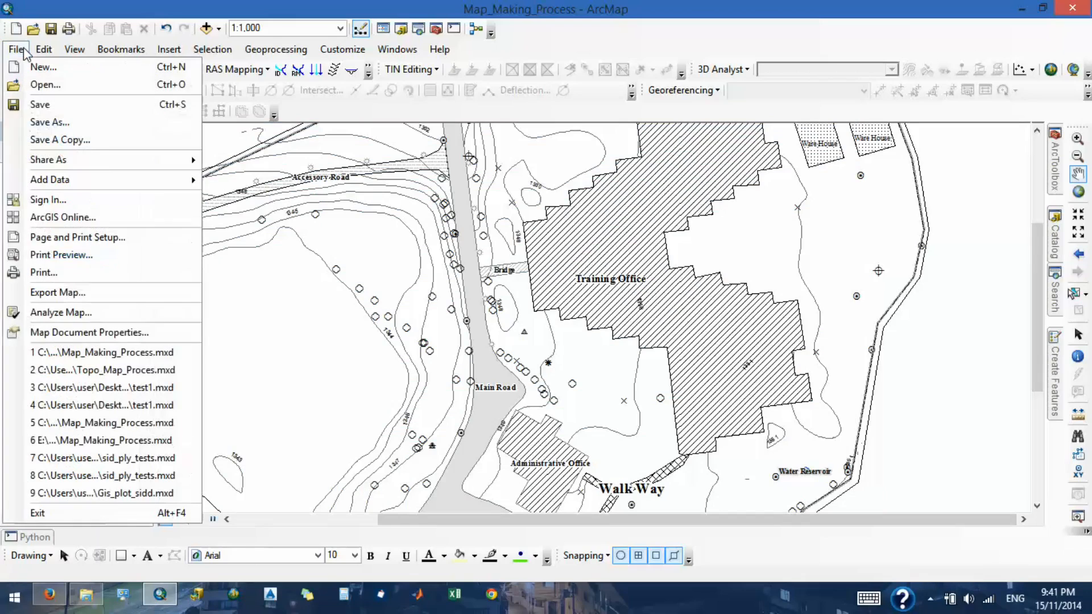
left_click(57, 85)
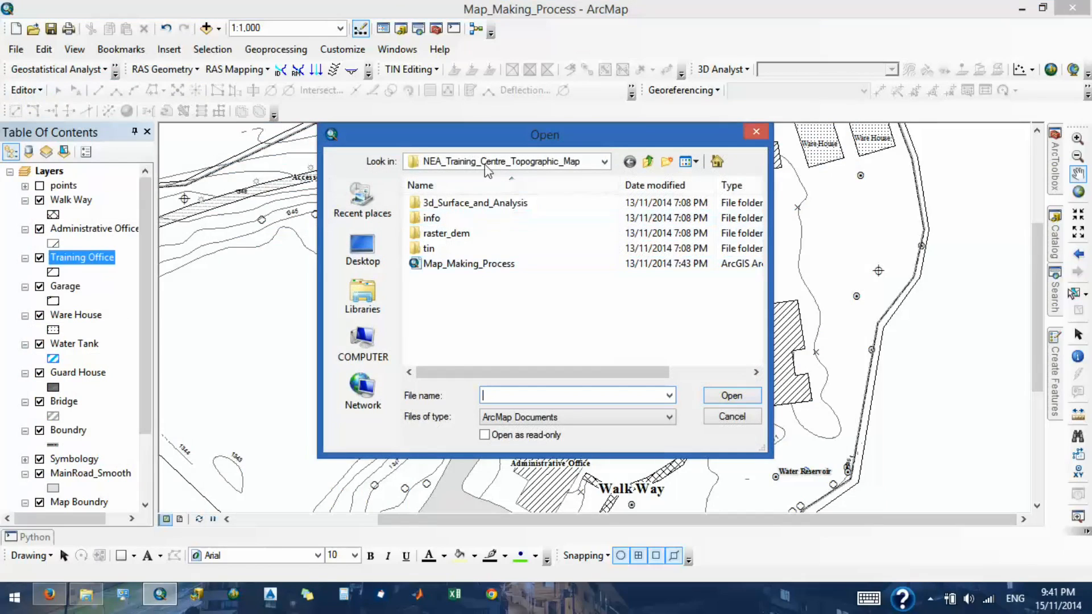
left_click(358, 243)
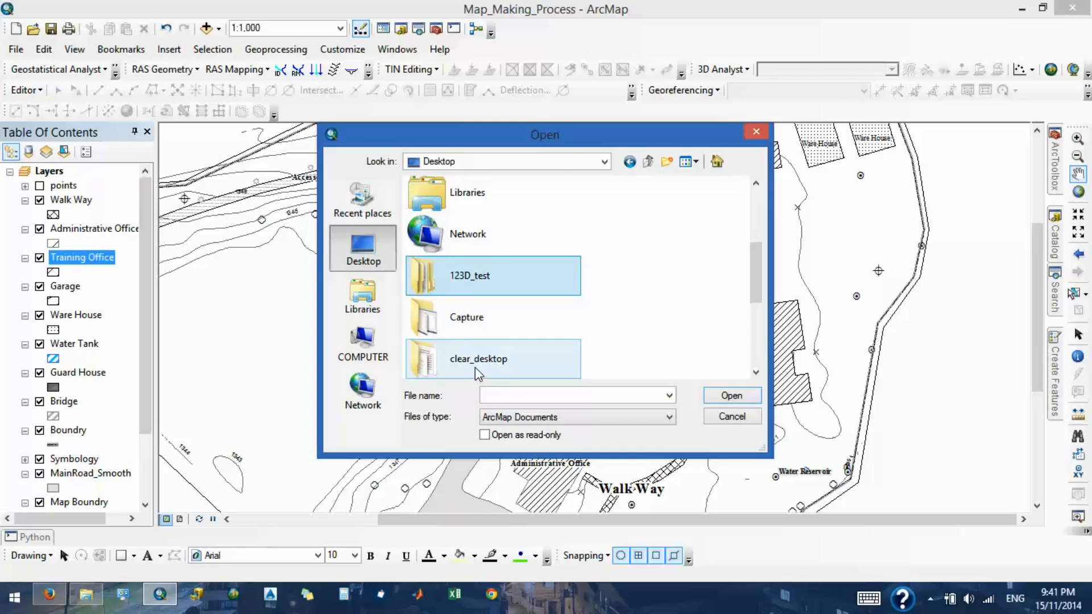
scroll(476, 368, "down", 3)
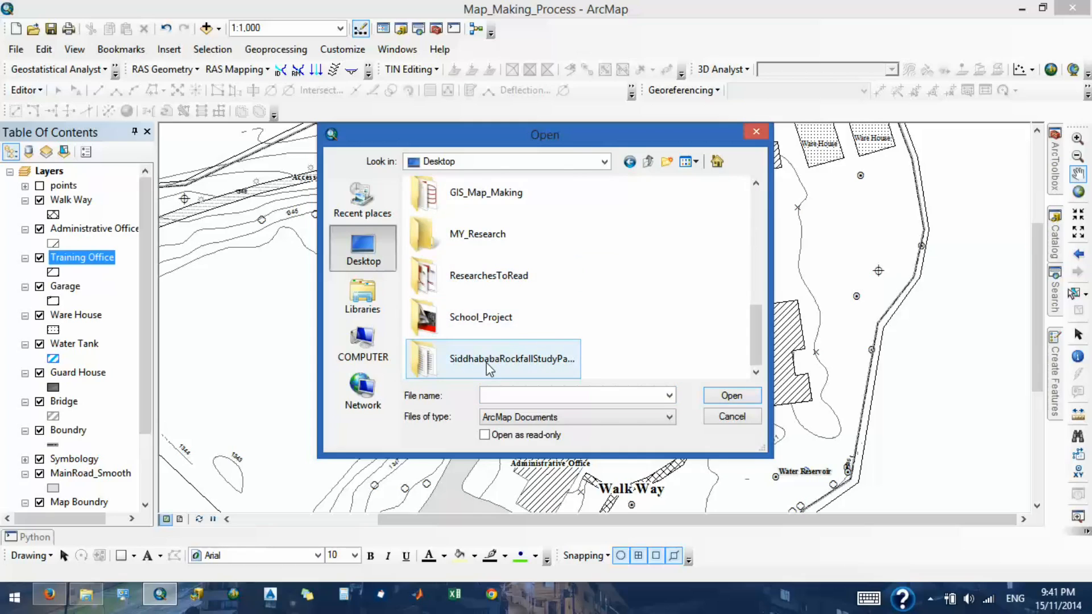
scroll(466, 329, "up", 3)
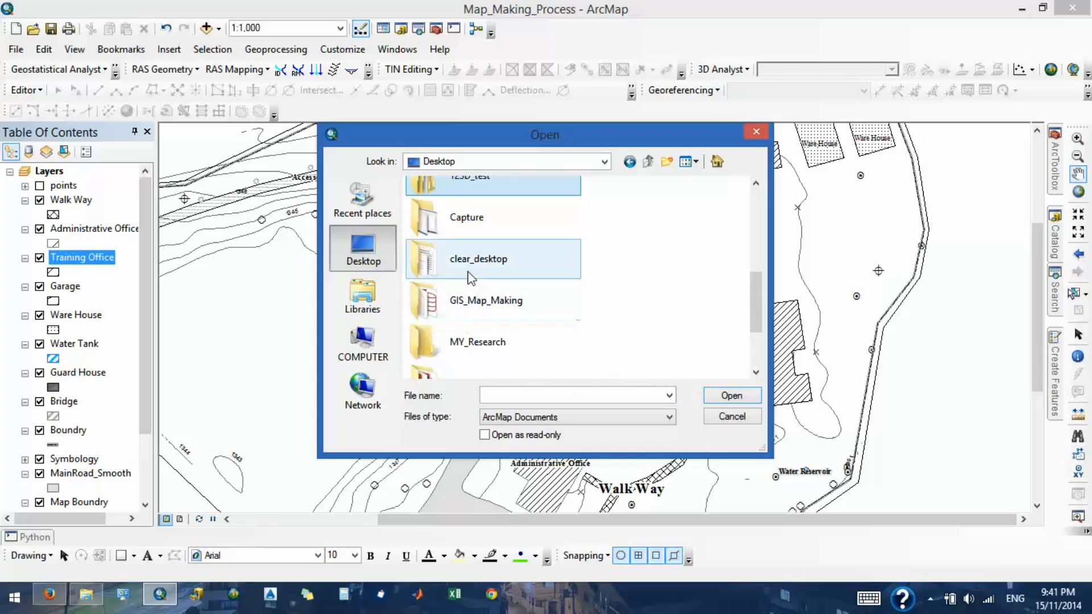
scroll(472, 324, "down", 2)
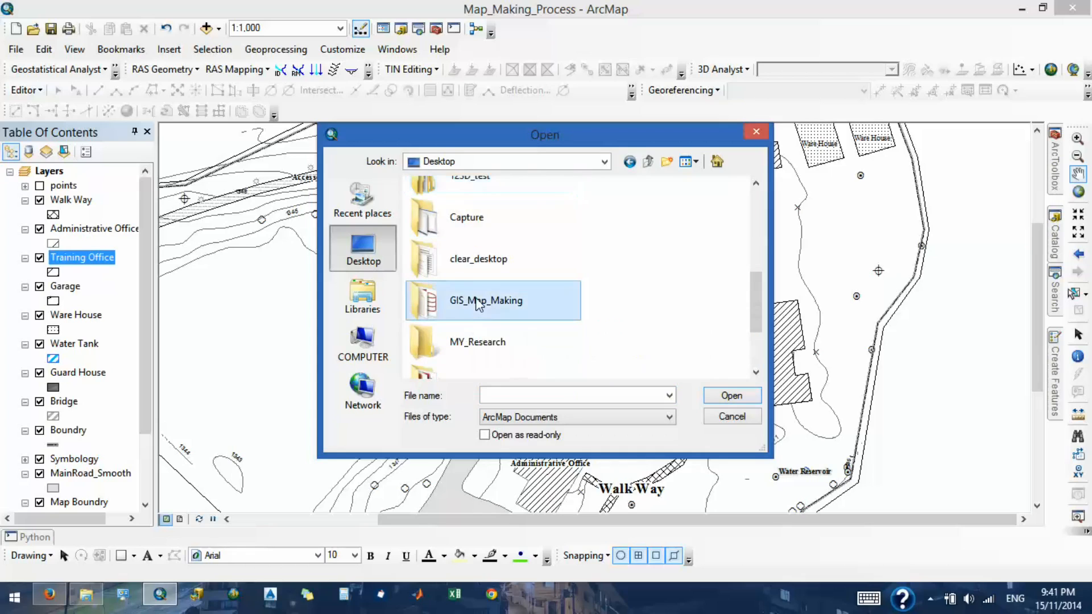
double_click(474, 312)
double_click(466, 248)
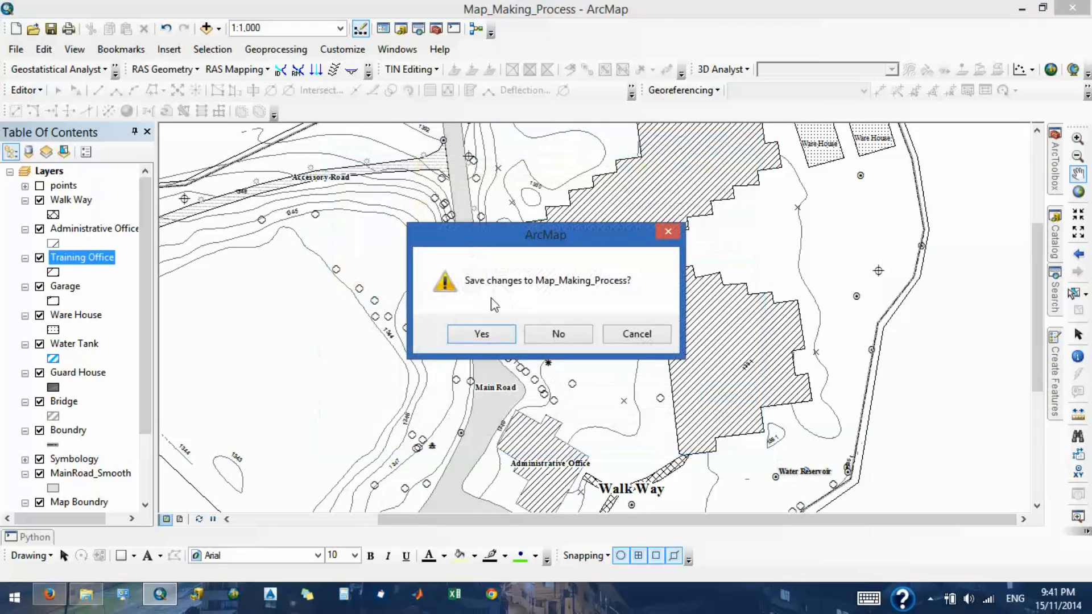
left_click(536, 336)
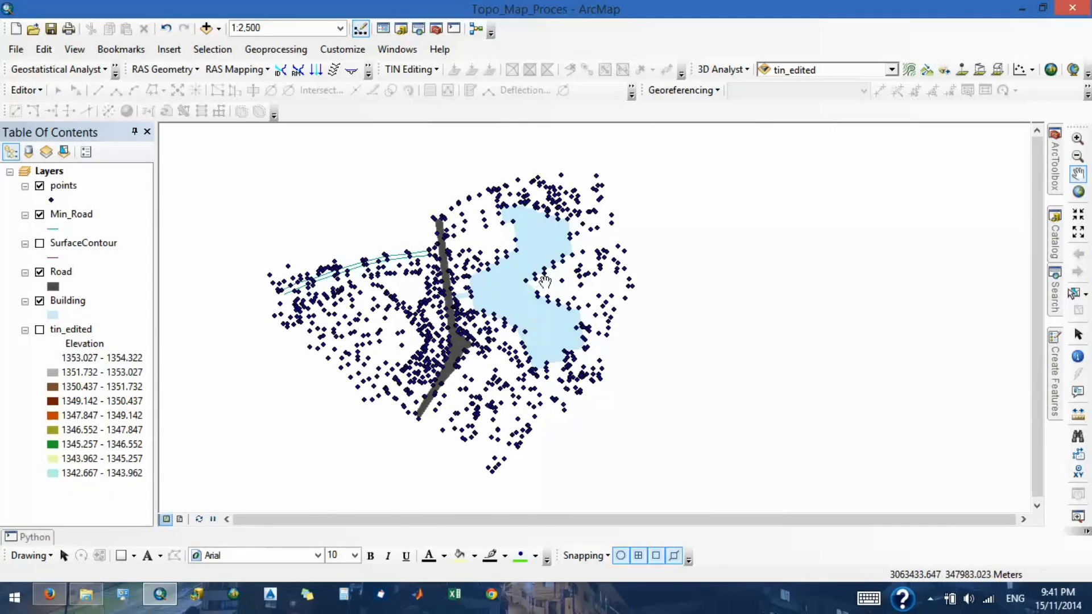
- Open the Building layer's attribute table, select its polygon record, and place the table window over the map
scroll(460, 296, "up", 4)
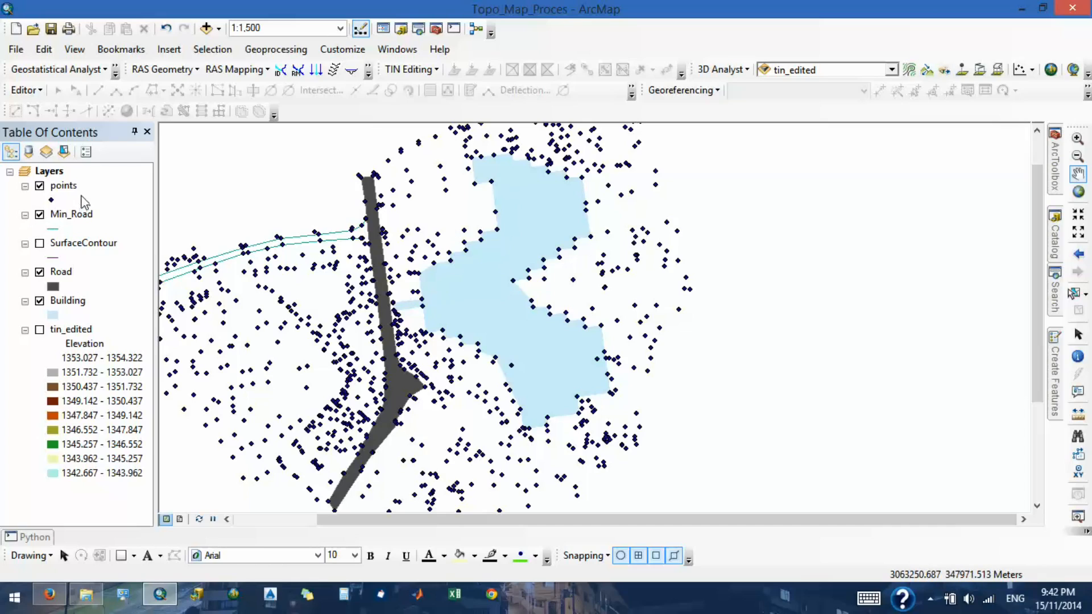
right_click(67, 301)
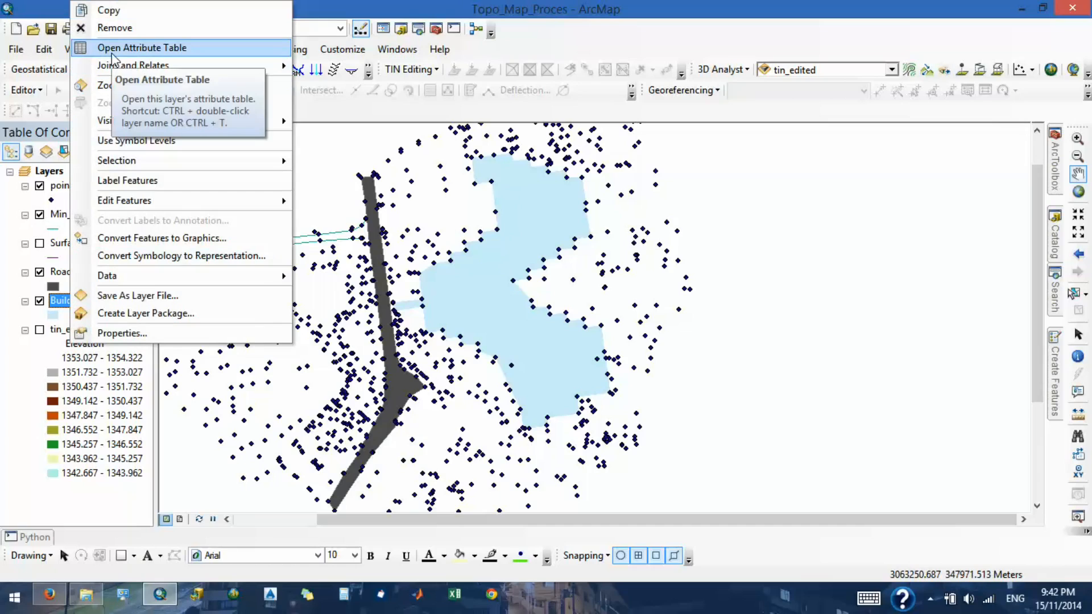
left_click(41, 91)
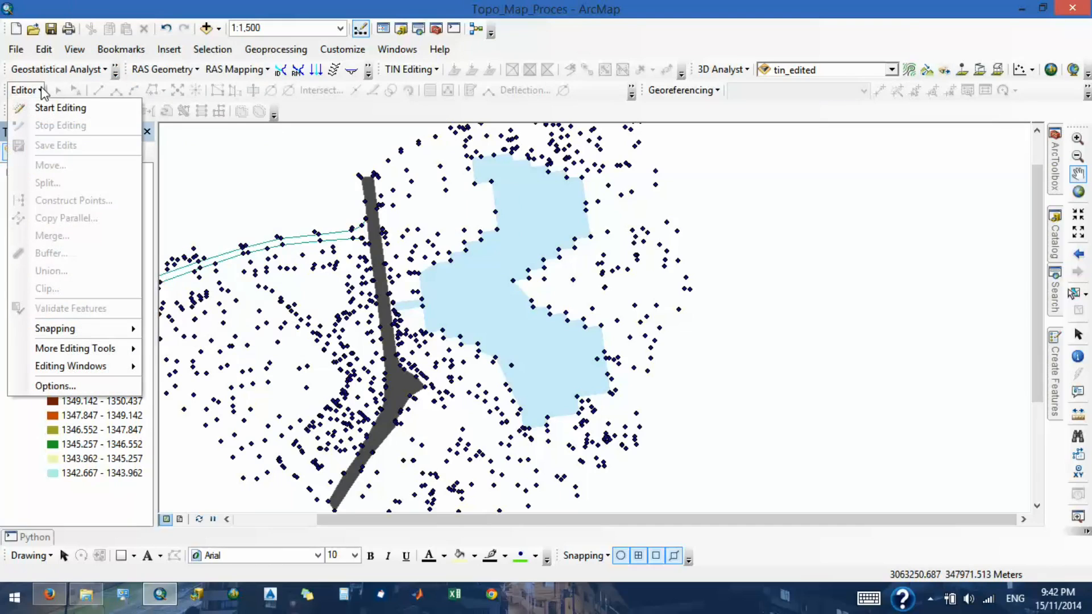
left_click(42, 91)
right_click(72, 303)
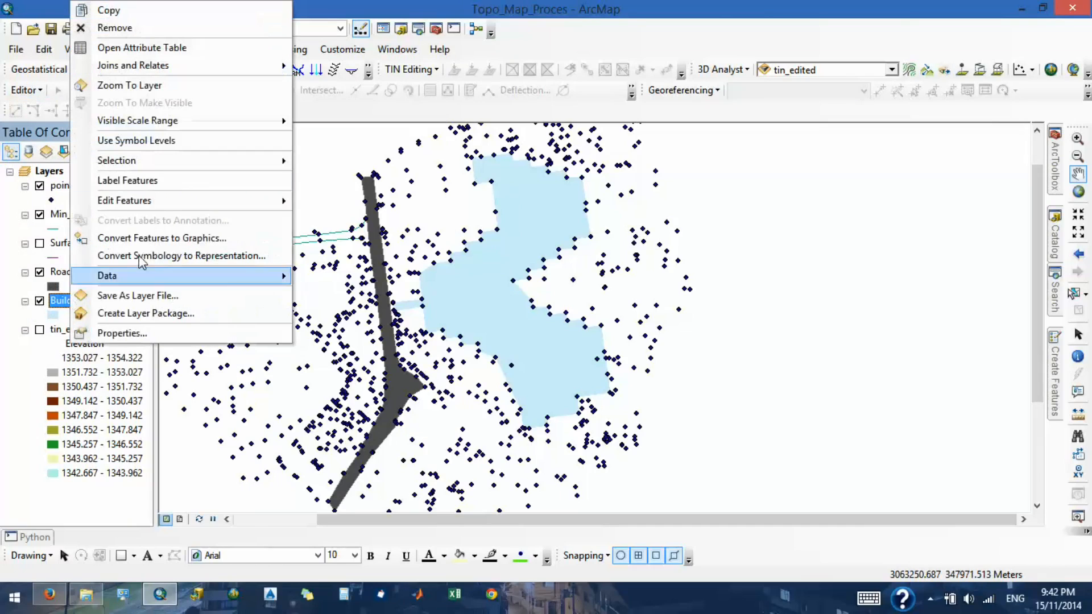
mouse_move(212, 278)
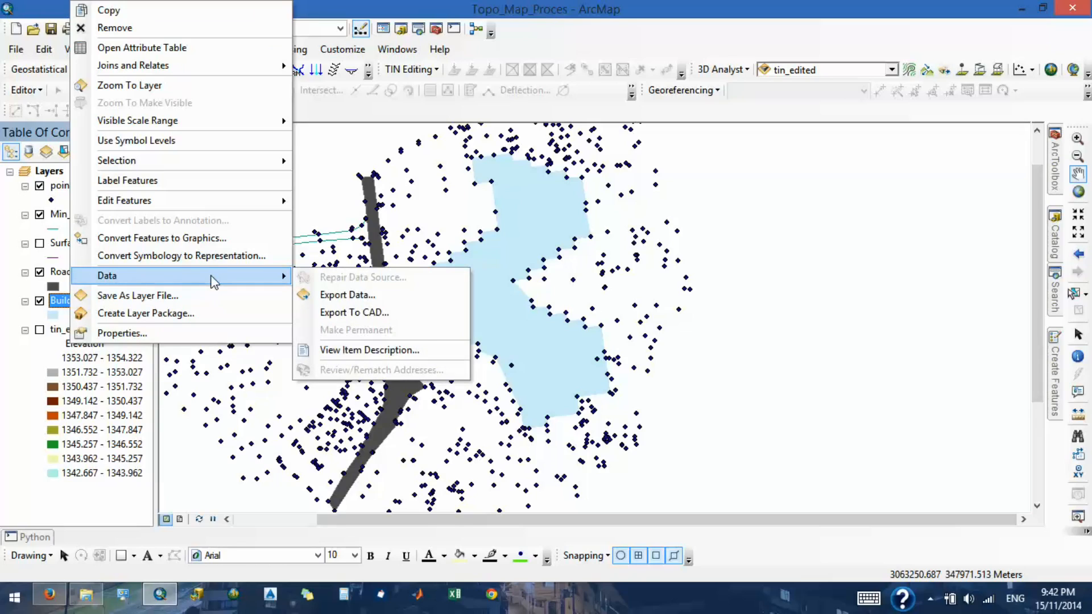
left_click(203, 47)
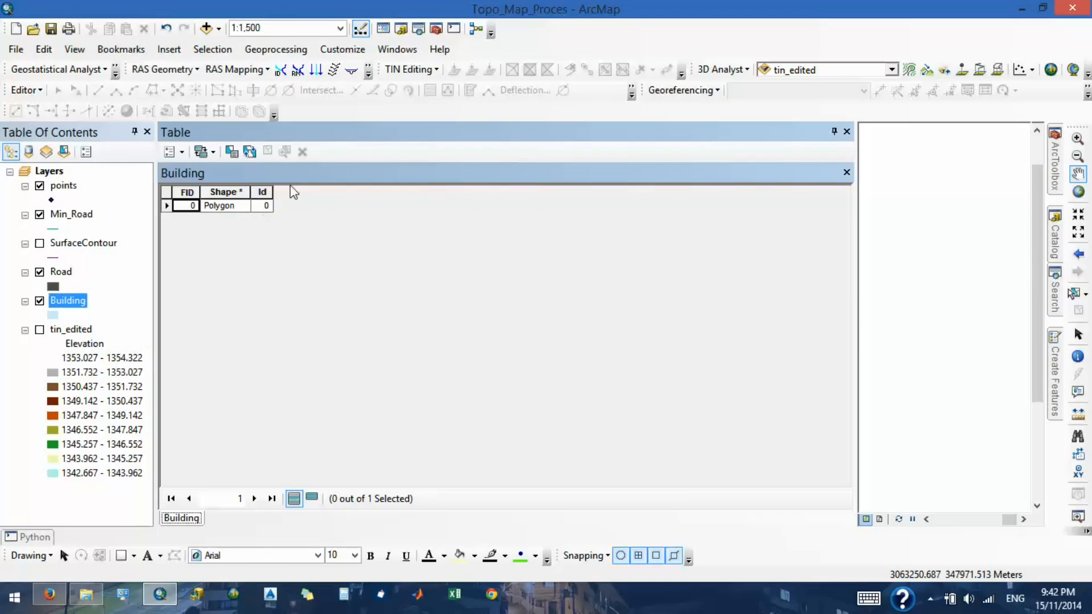
left_click_drag(396, 133, 1020, 325)
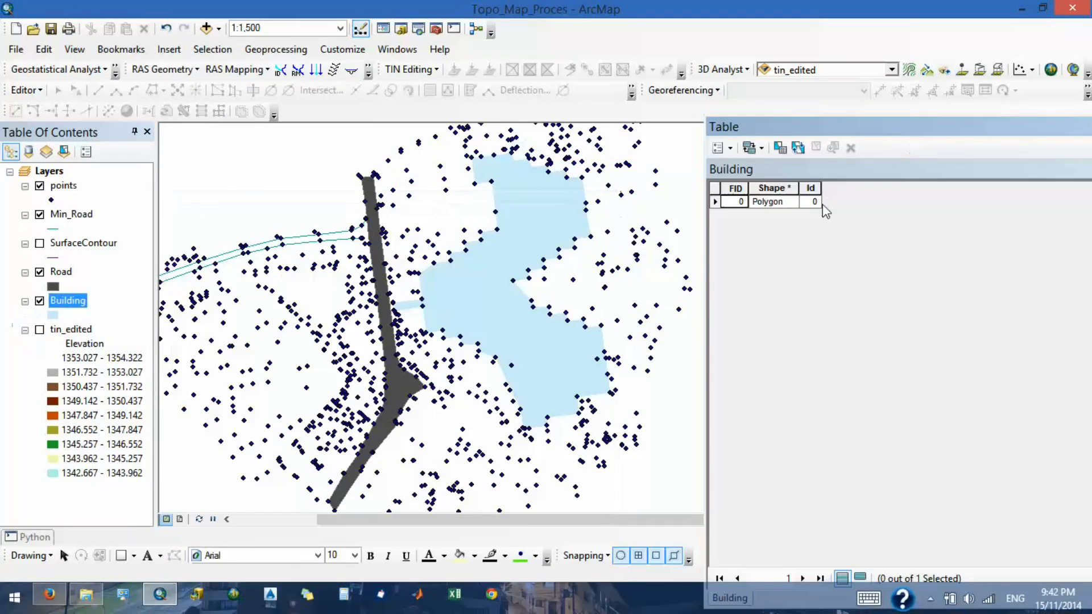
left_click(712, 203)
left_click(720, 203)
left_click(719, 202)
left_click_drag(835, 123, 424, 117)
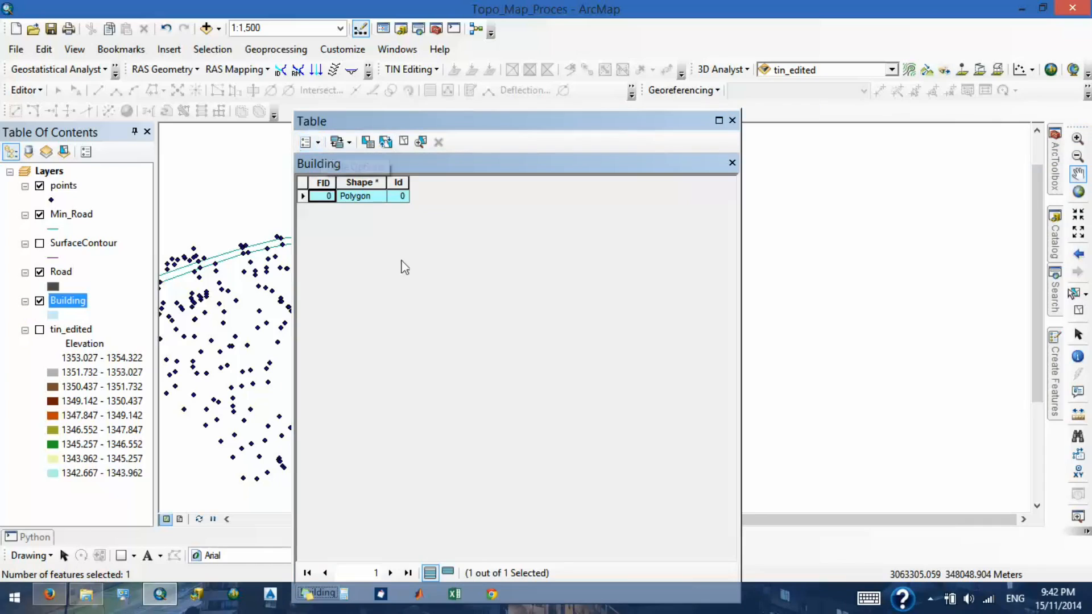
- Add a Text field called Name with a length of 50 to the Building attribute table
left_click(318, 143)
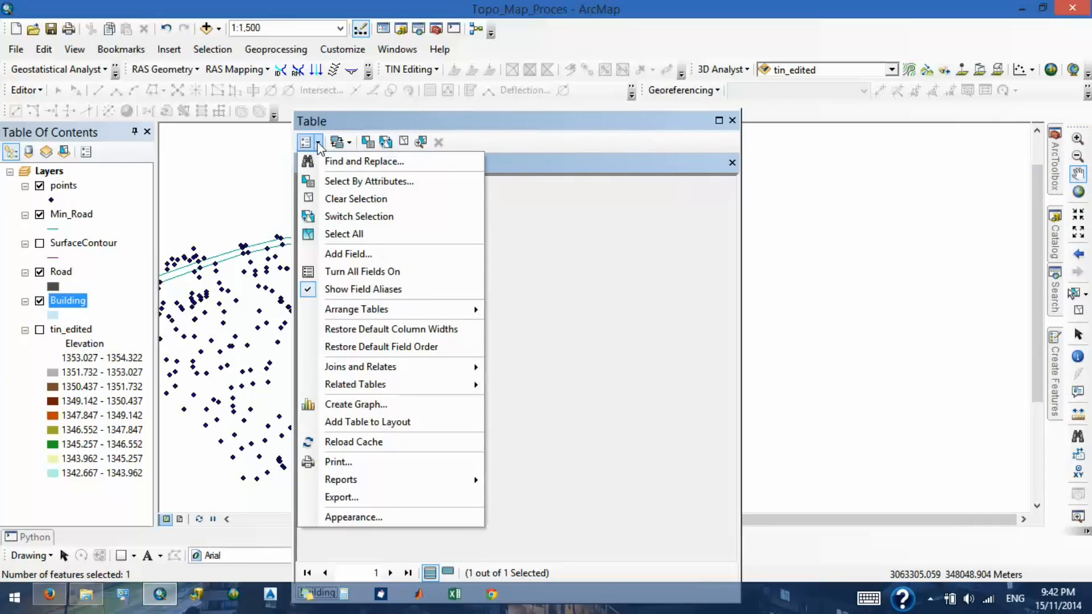
left_click(353, 253)
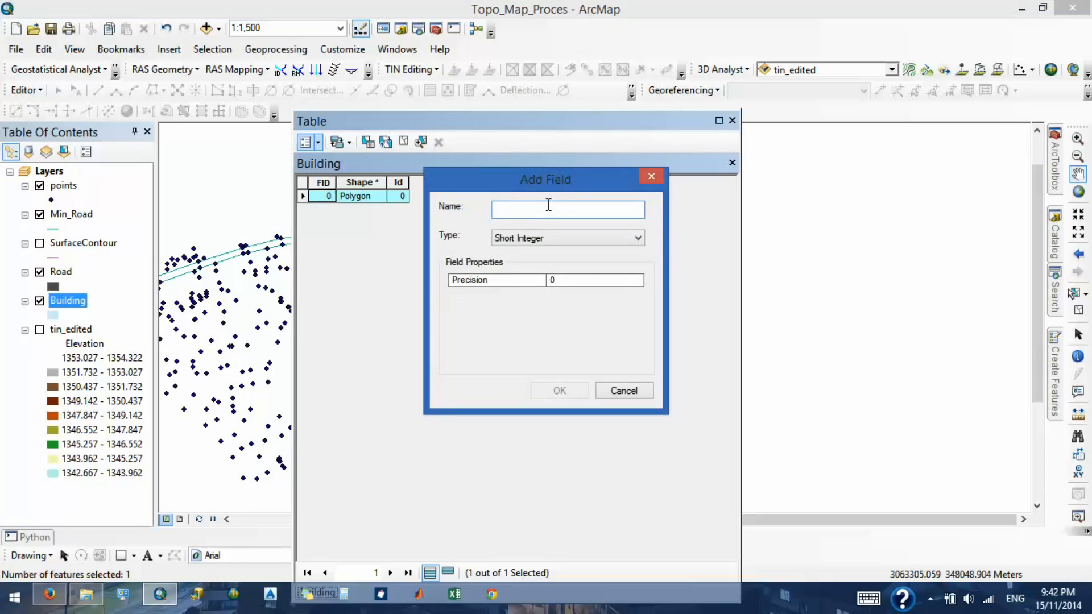
type("Buil")
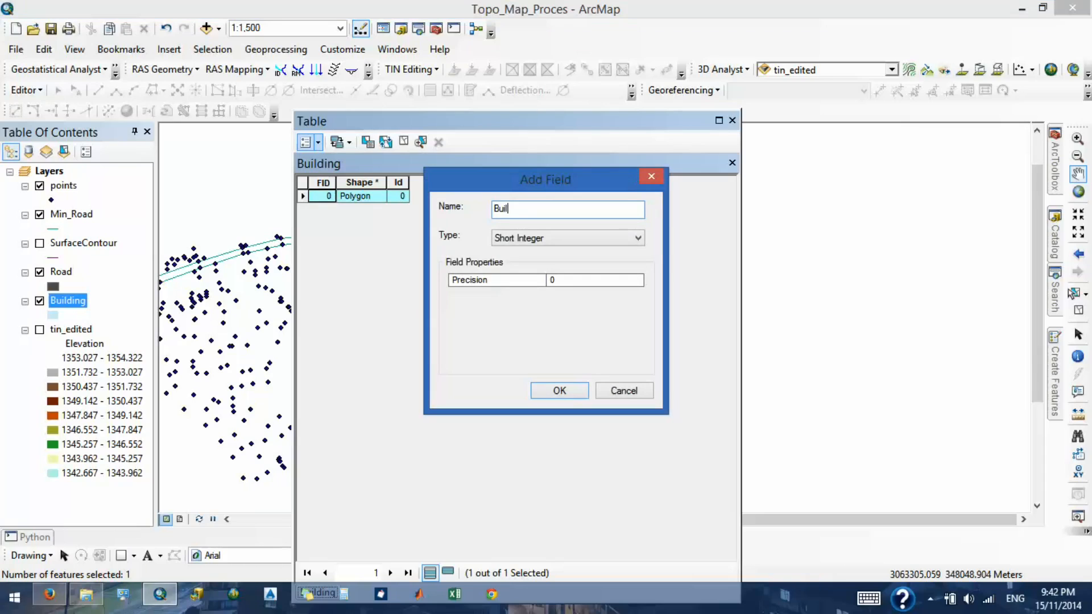
key("BackSpace")
key("BackSpace")
key("BackSpace")
type("Na")
left_click(575, 238)
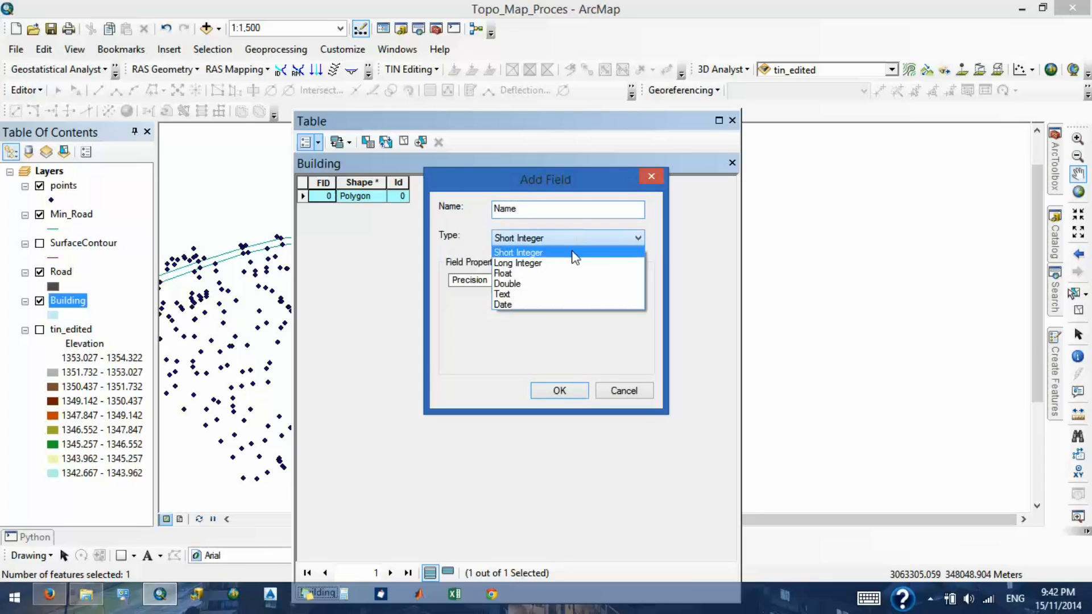
left_click(560, 295)
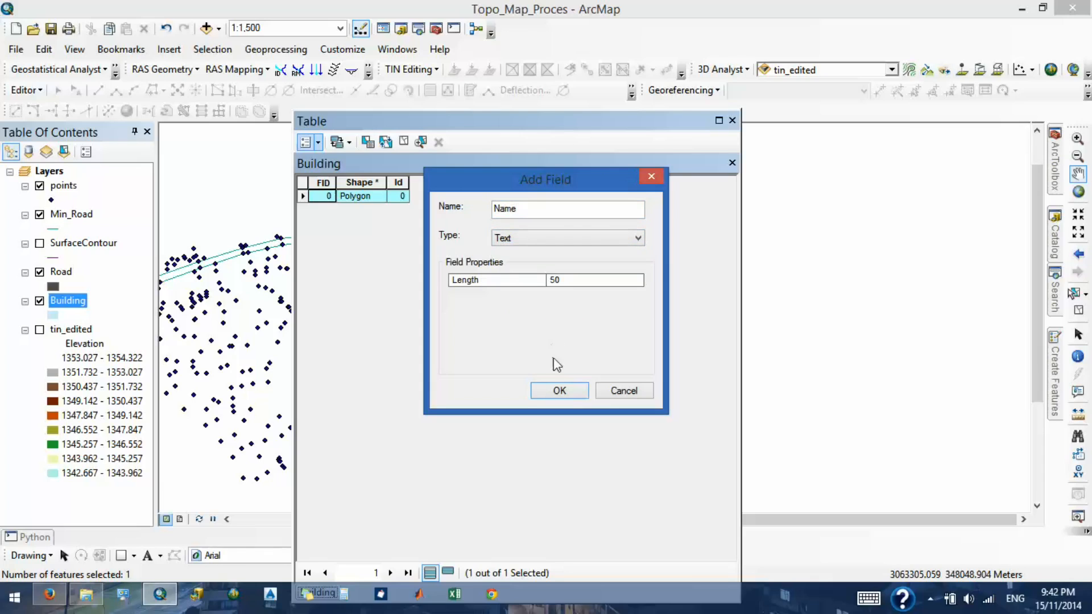
left_click(561, 391)
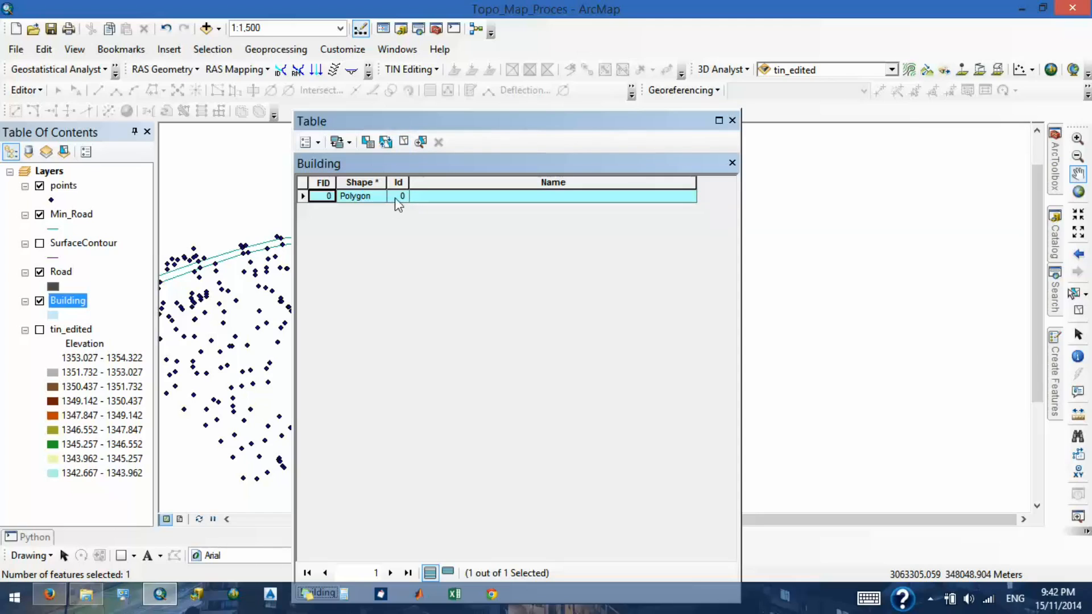
- Start editing the Building layer and enter Training Office in the polygon record's Name field
left_click(436, 199)
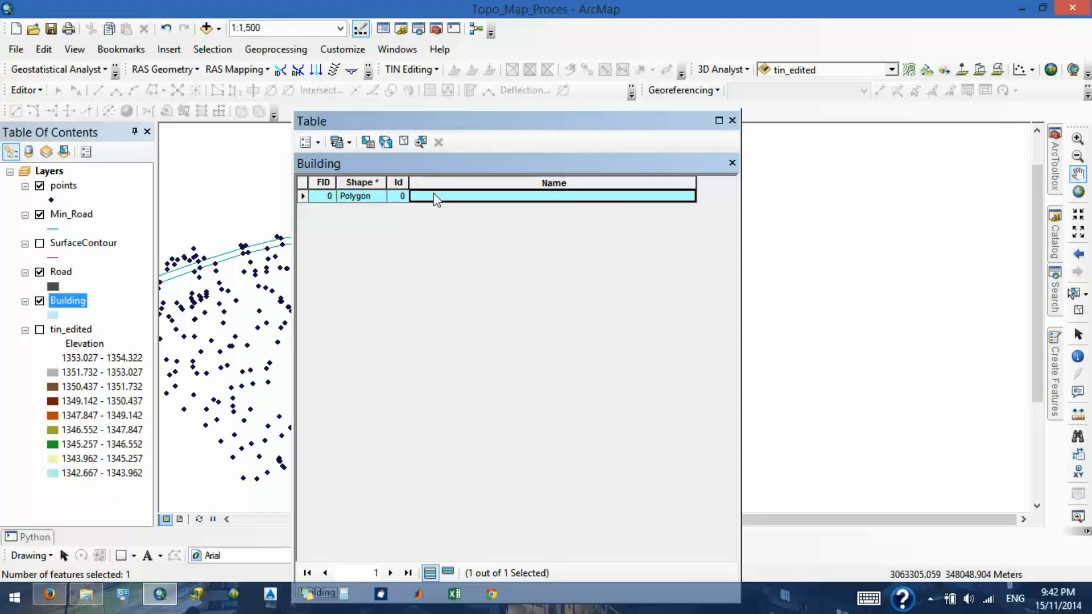
left_click(41, 96)
left_click(60, 108)
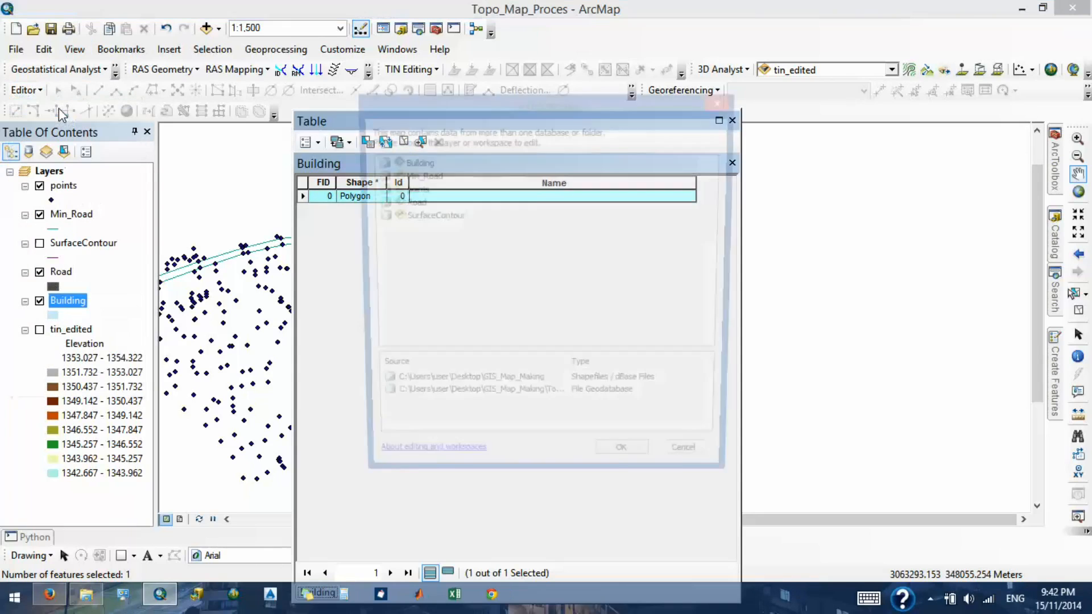
double_click(405, 164)
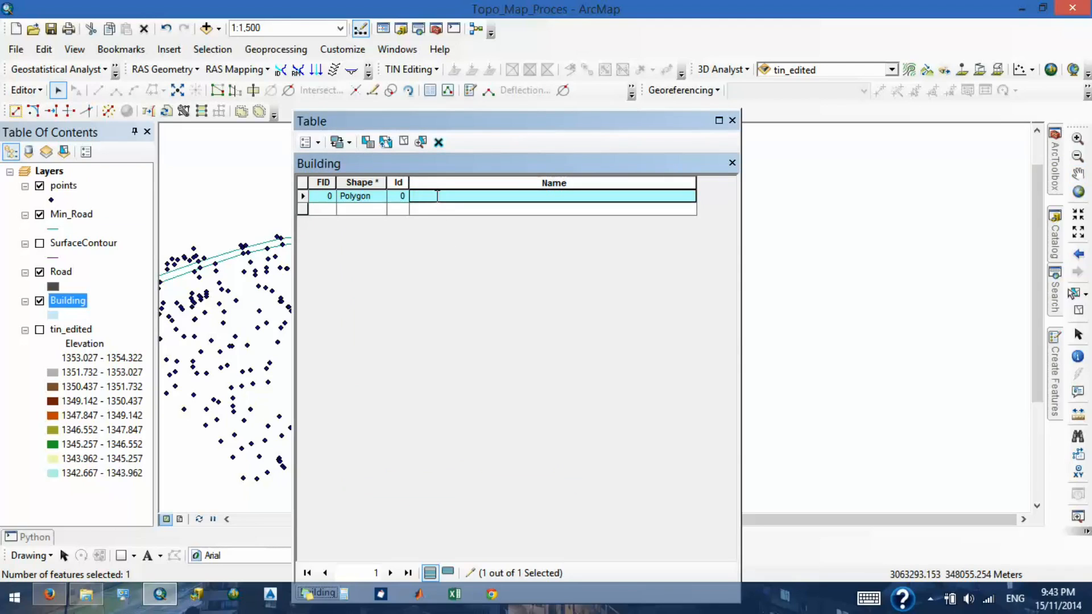
type("W")
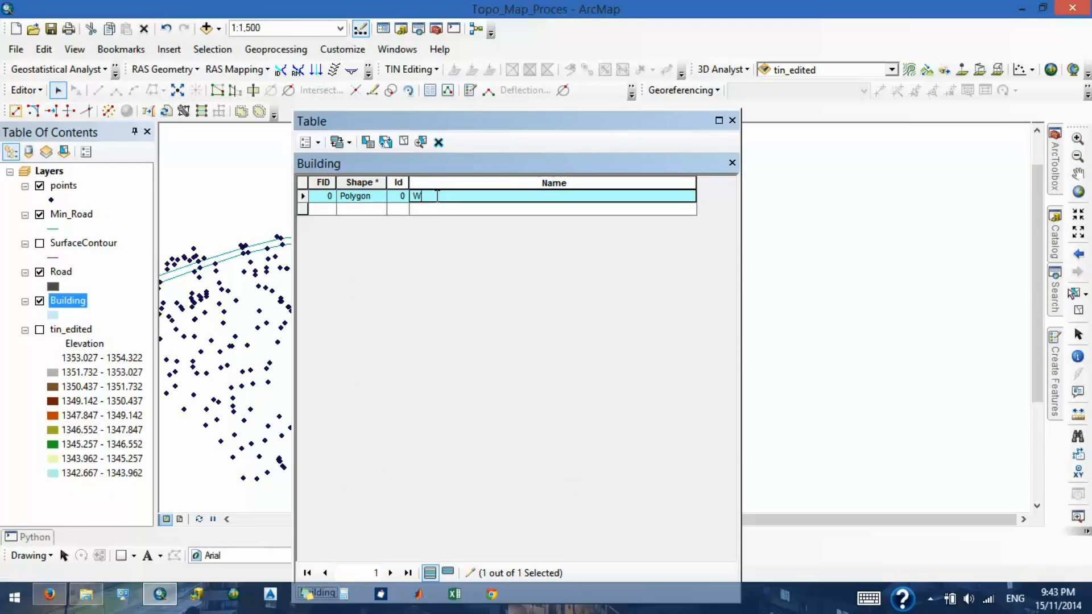
type("raining Office")
key("Return")
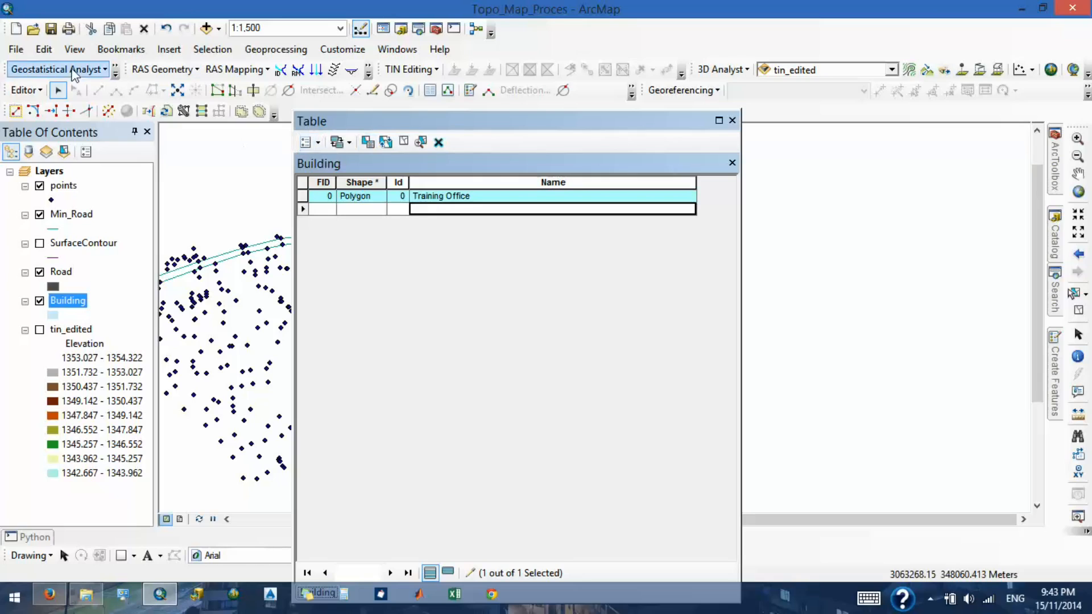
- Stop editing the Building layer, save the edits, and close its attribute table
left_click(26, 90)
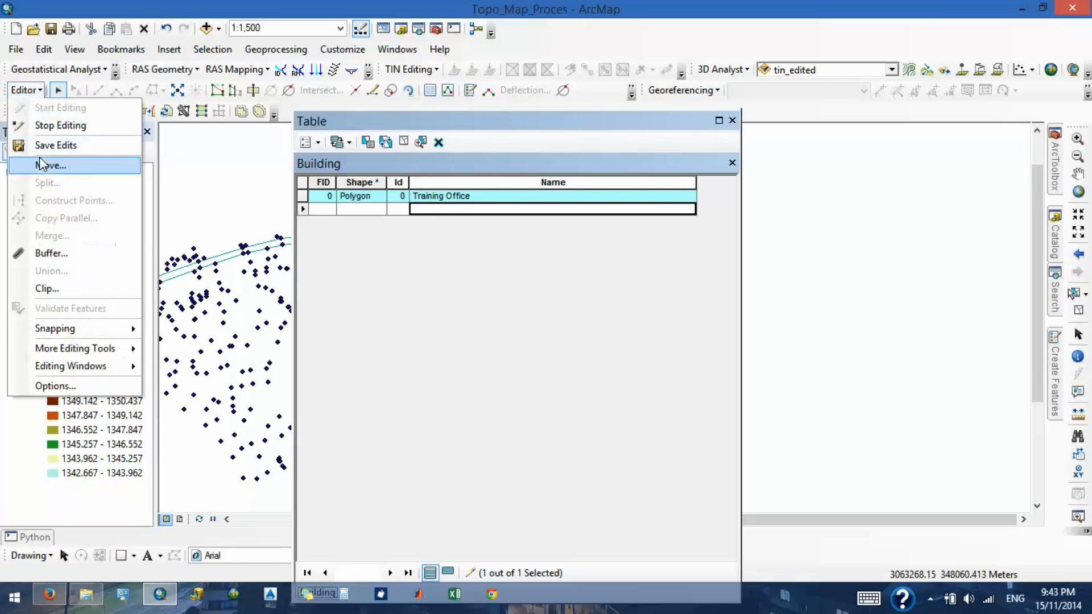
left_click(43, 125)
left_click(482, 347)
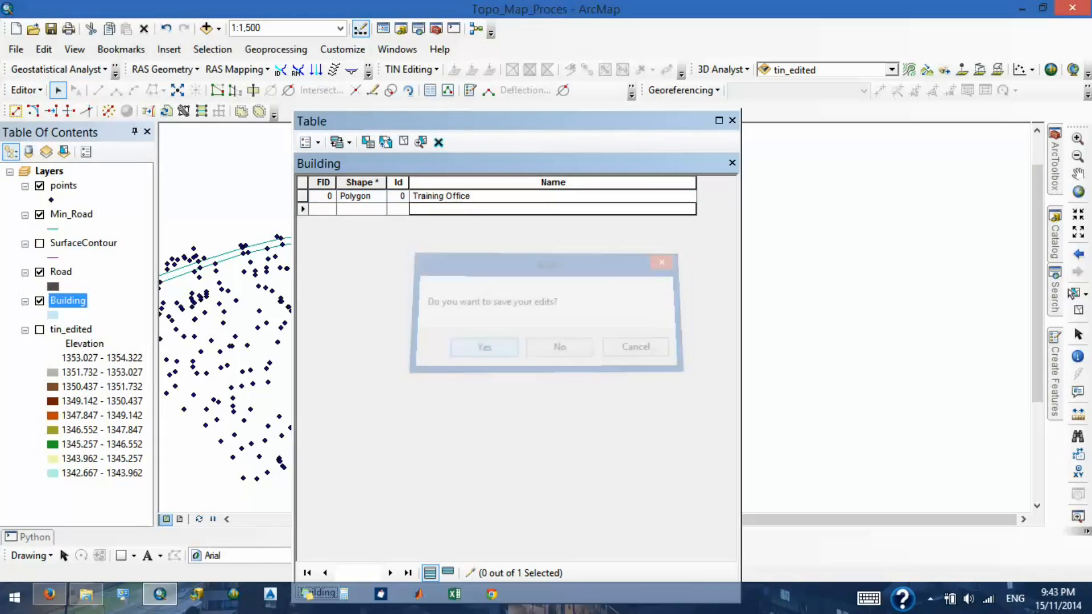
left_click(733, 121)
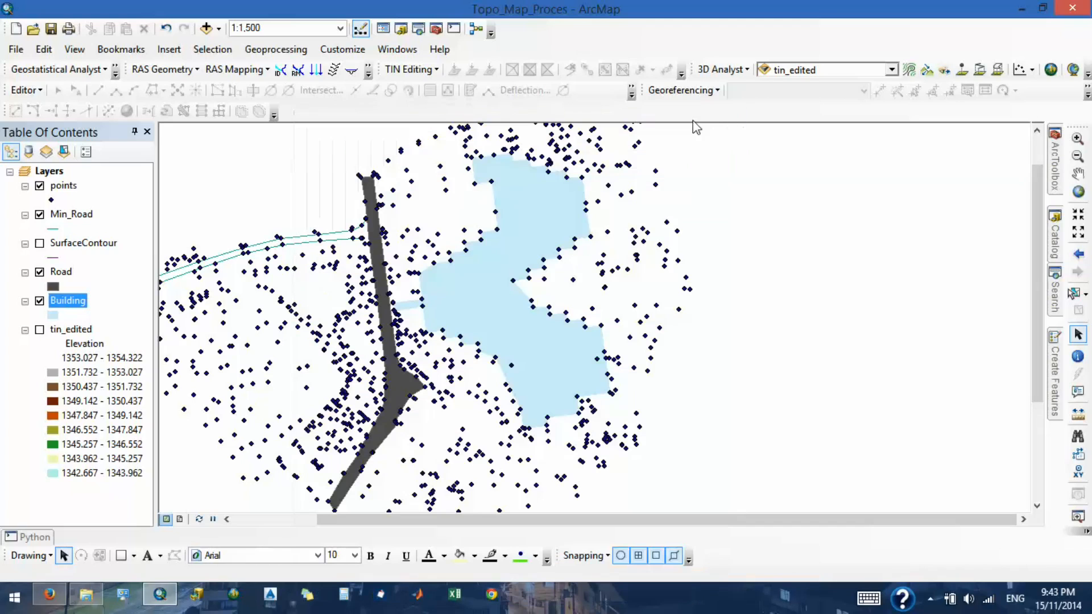
- Turn on feature labels for the Building layer and check the label on the building polygon
right_click(69, 310)
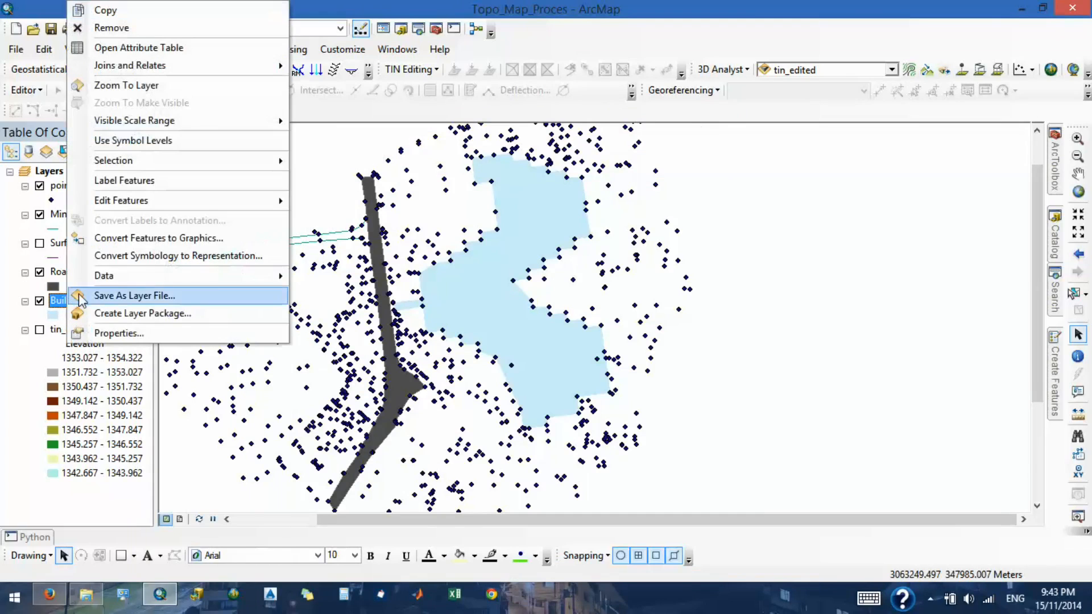
left_click(153, 182)
scroll(535, 374, "up", 2)
scroll(535, 374, "up", 3)
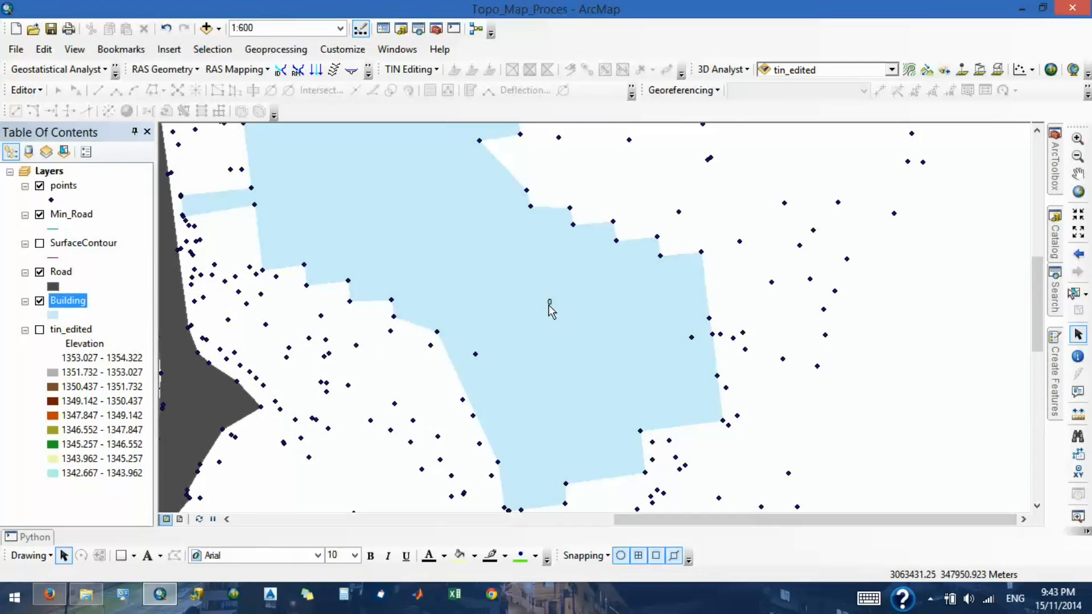
- Set the Building layer's label field to Name and apply the layer properties
right_click(73, 308)
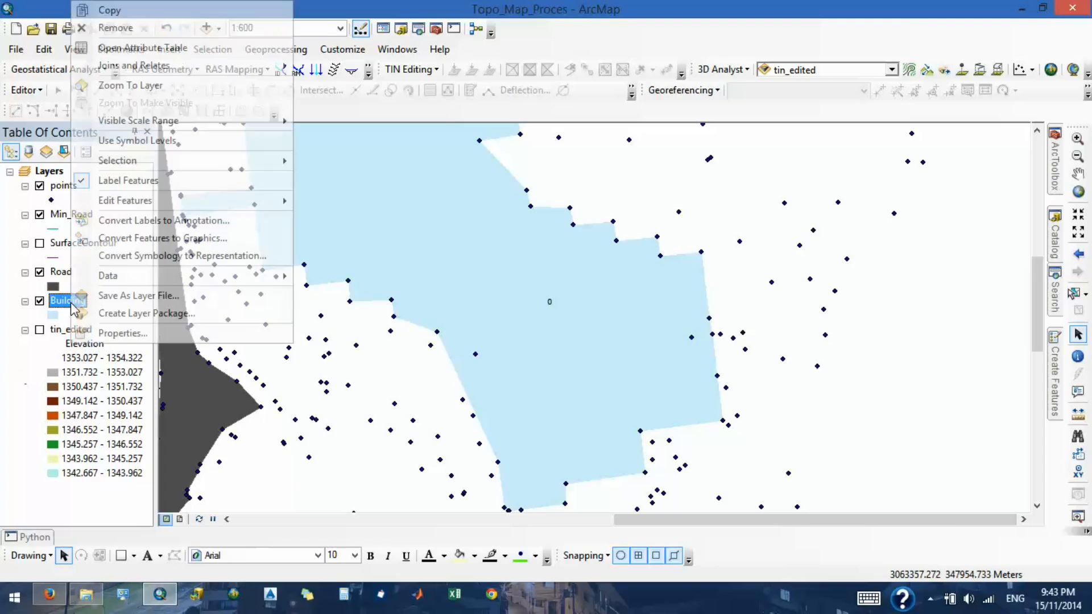
left_click(142, 333)
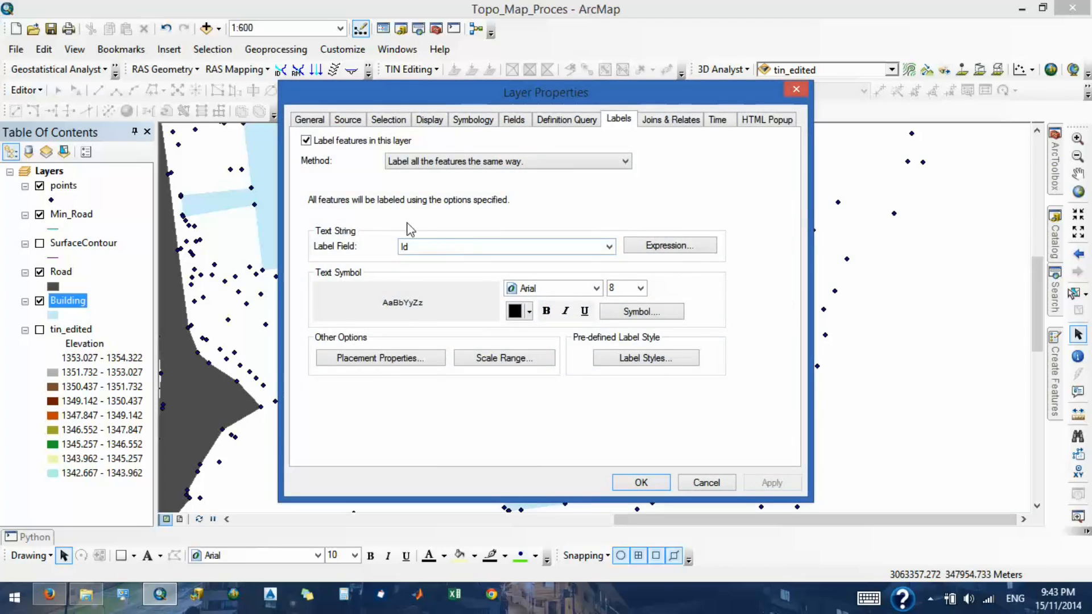
left_click(435, 253)
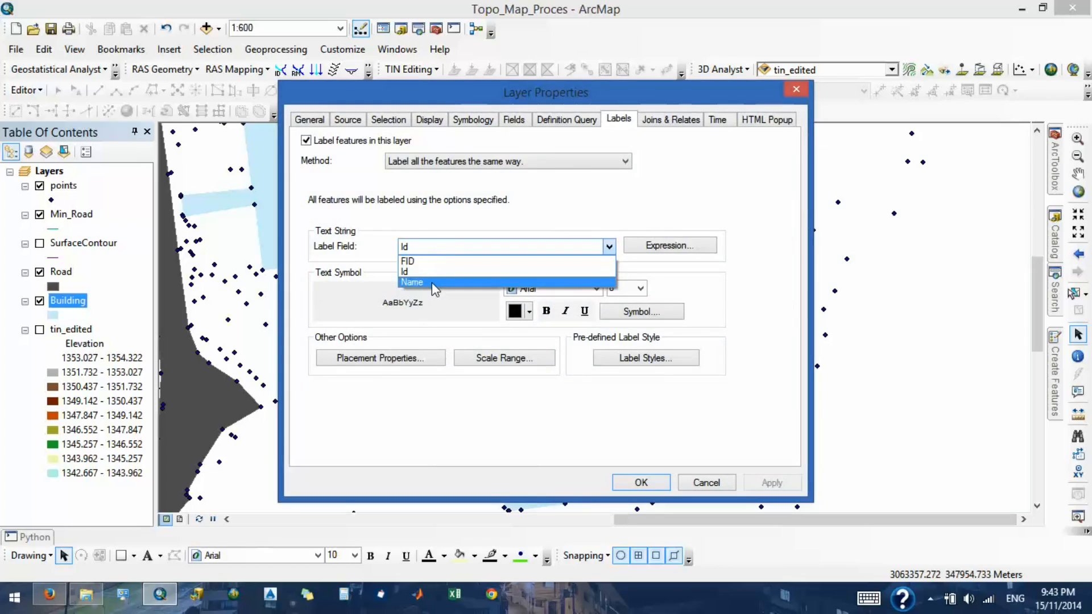
left_click(432, 283)
left_click(641, 483)
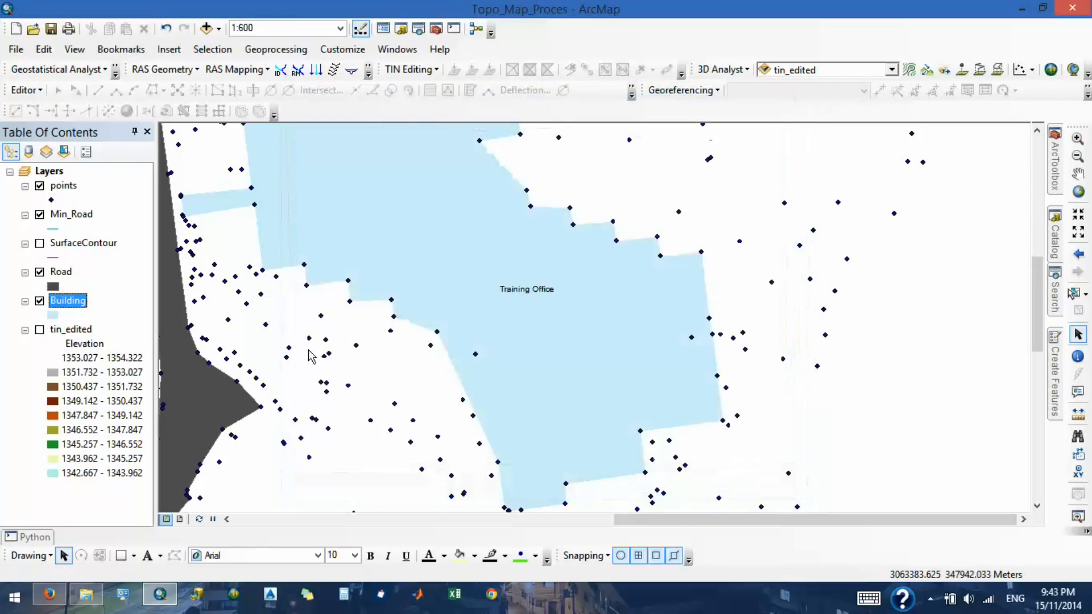
- Review the Building layer's display, symbology and label text symbol settings, closing the dialogs without making changes
right_click(85, 303)
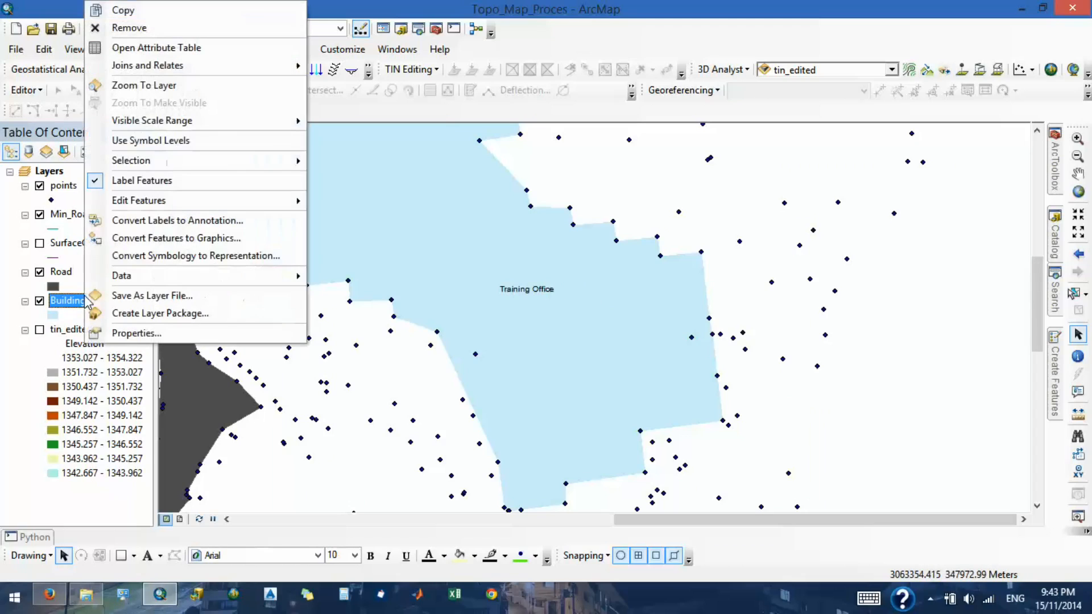
left_click(107, 332)
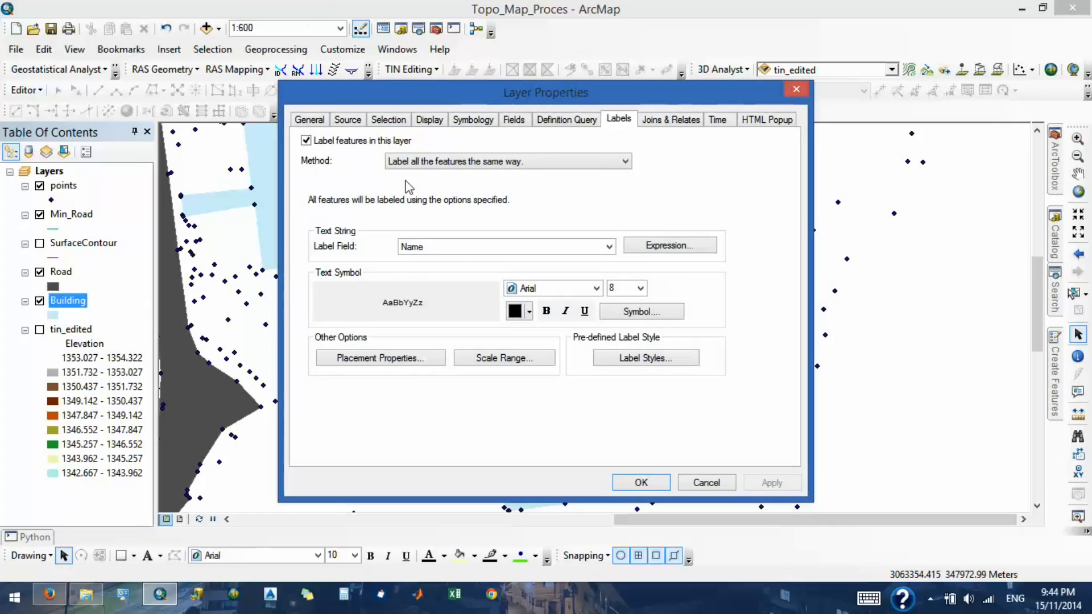
left_click(438, 124)
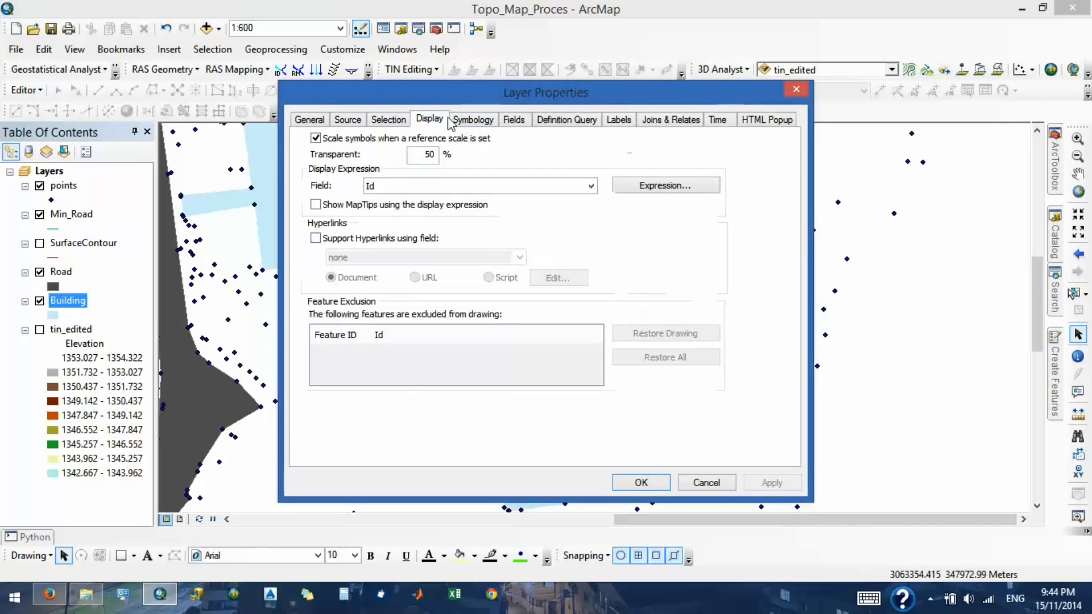
left_click(478, 124)
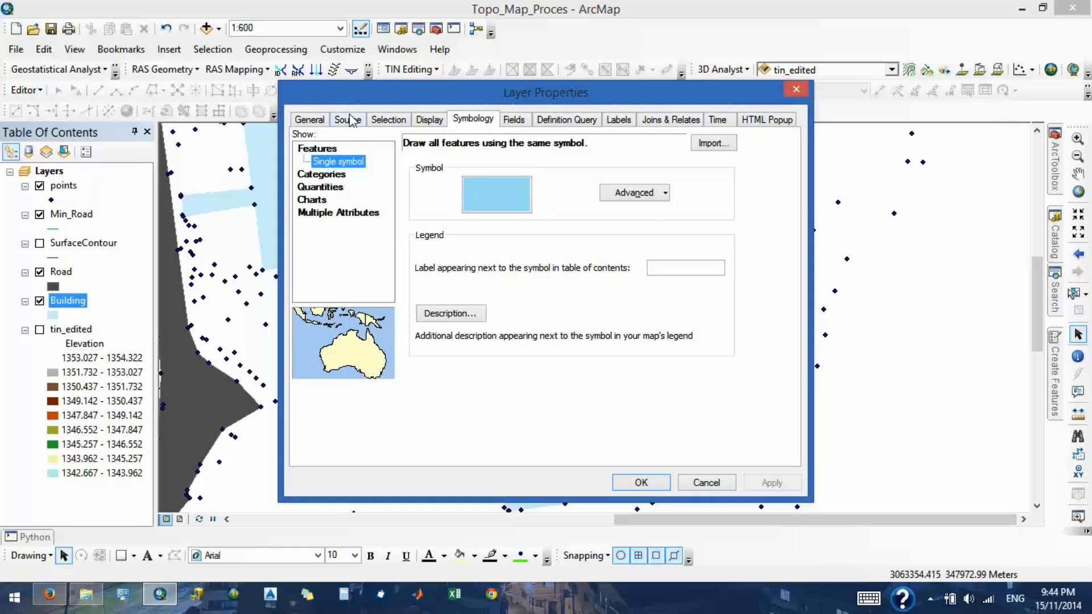
left_click(445, 125)
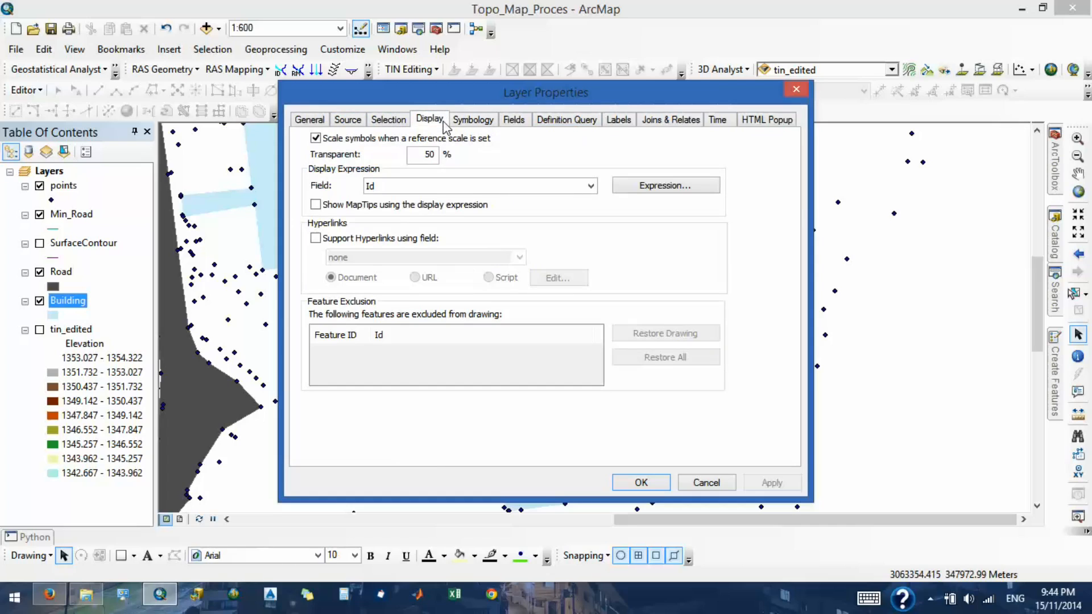
left_click(592, 122)
left_click(626, 119)
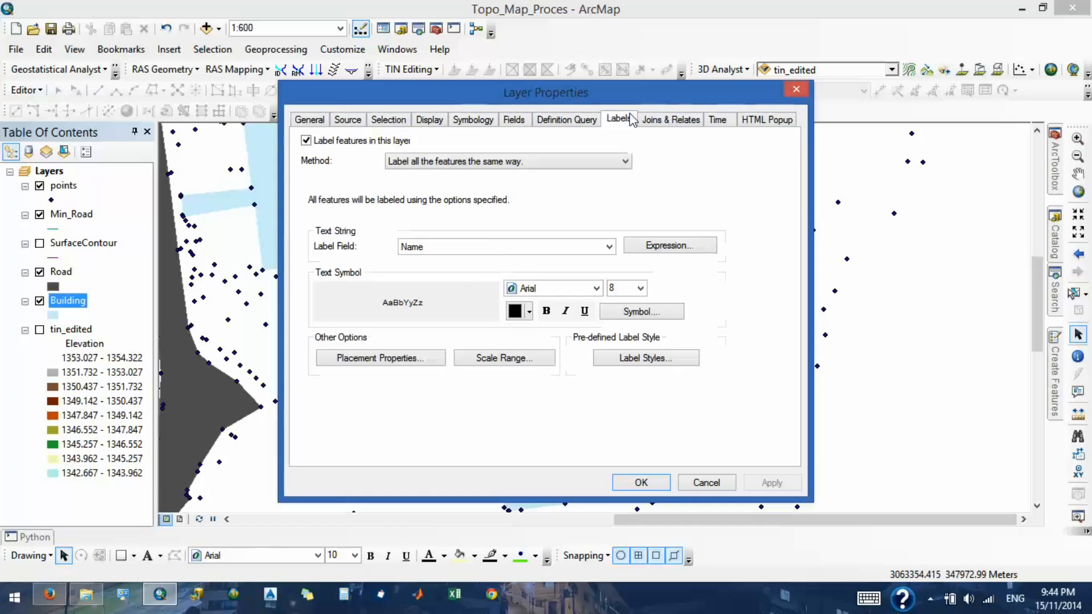
left_click(642, 316)
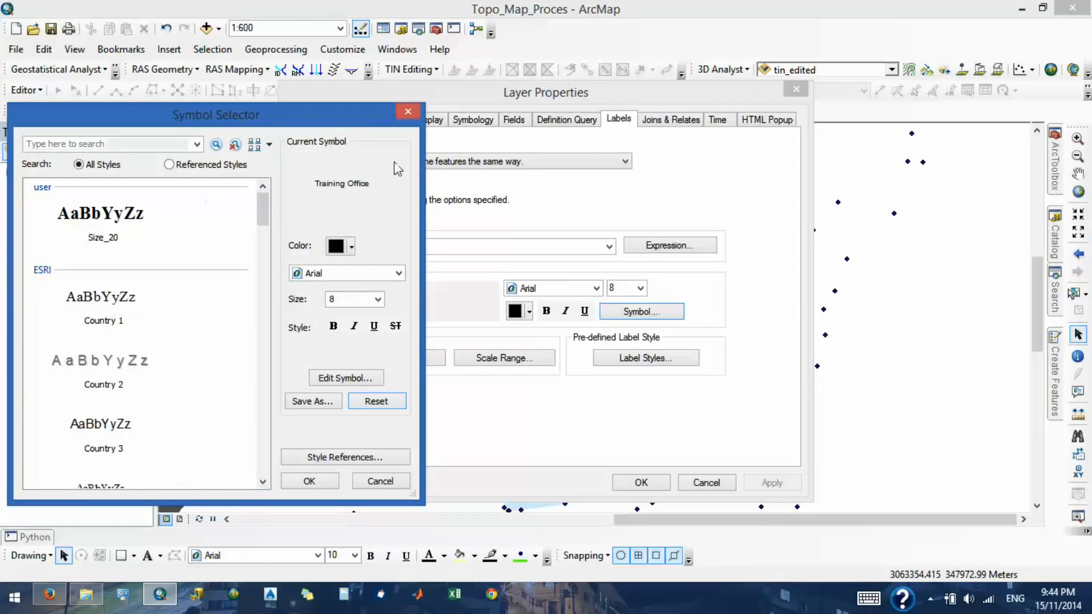
left_click(414, 110)
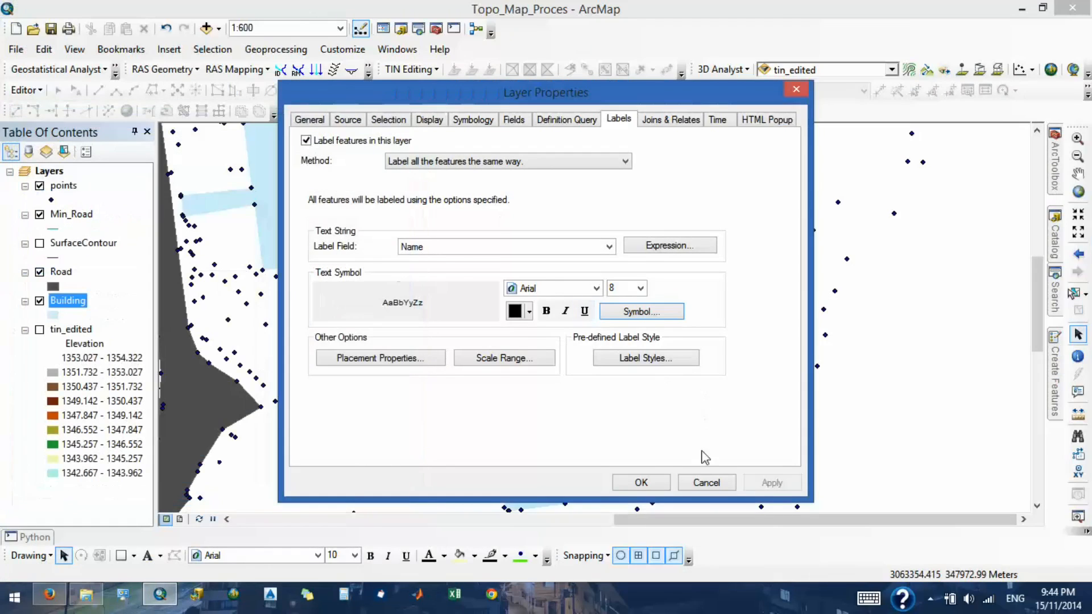
left_click(706, 483)
- Display the SurfaceContour layer, hide the Building, Road and points layers, and inspect the contour lines
scroll(595, 239, "up", 3)
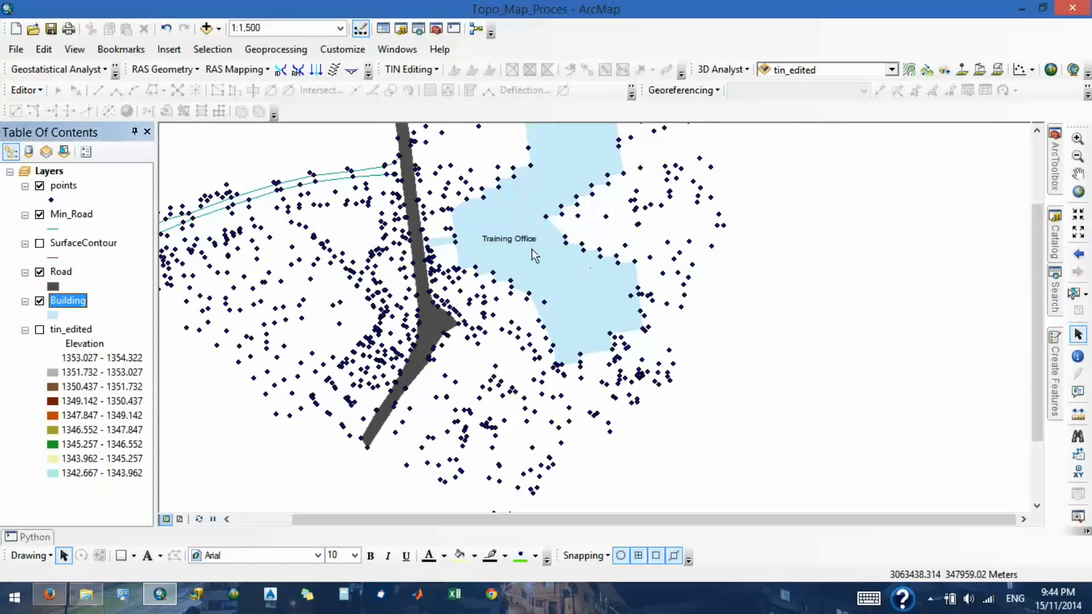
scroll(586, 273, "up", 2)
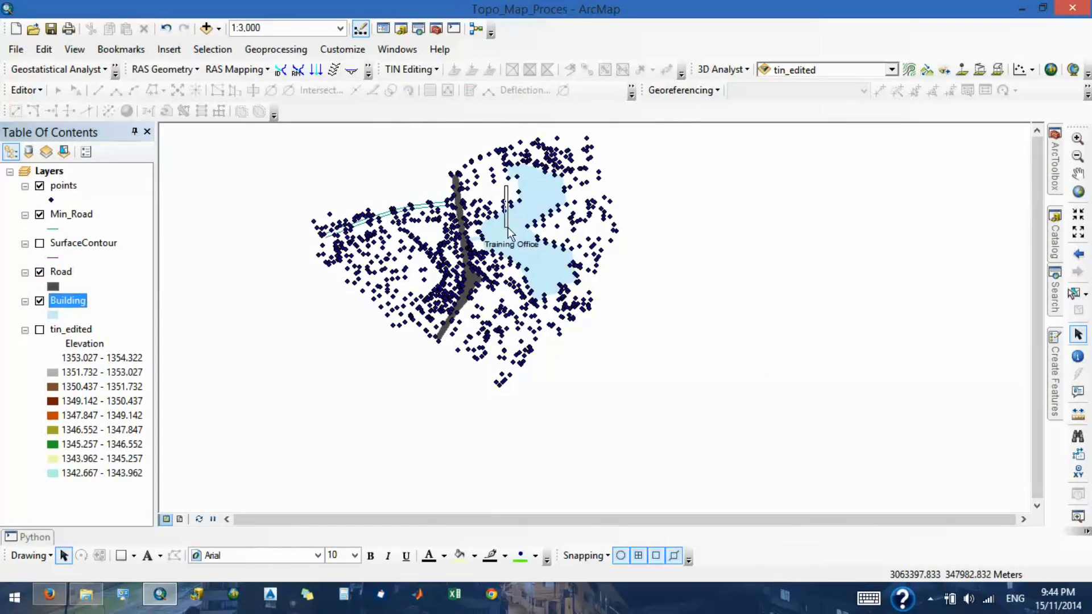
scroll(398, 229, "down", 3)
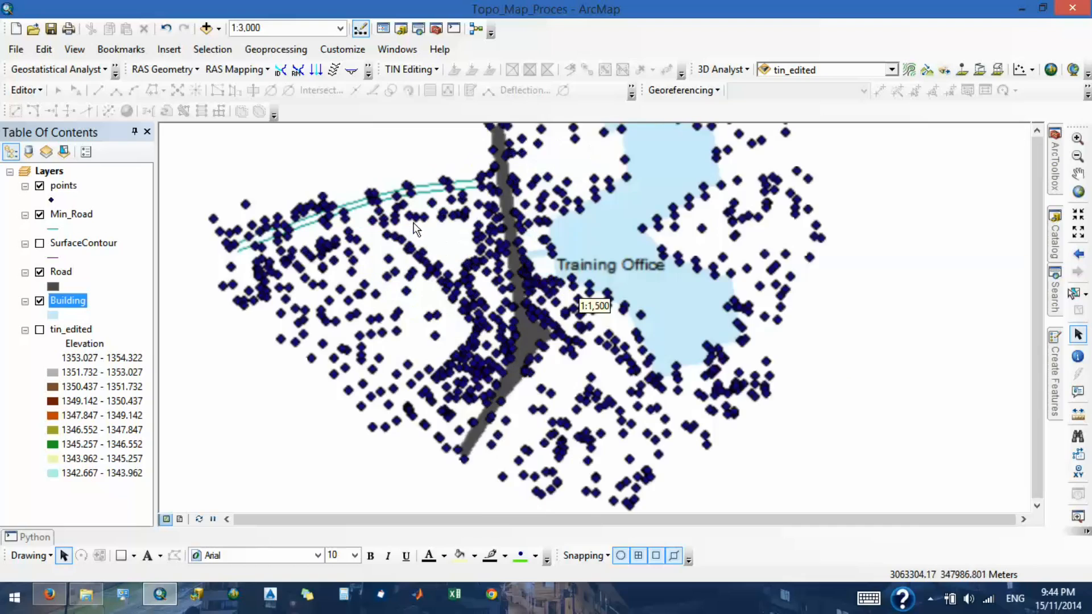
scroll(517, 225, "up", 2)
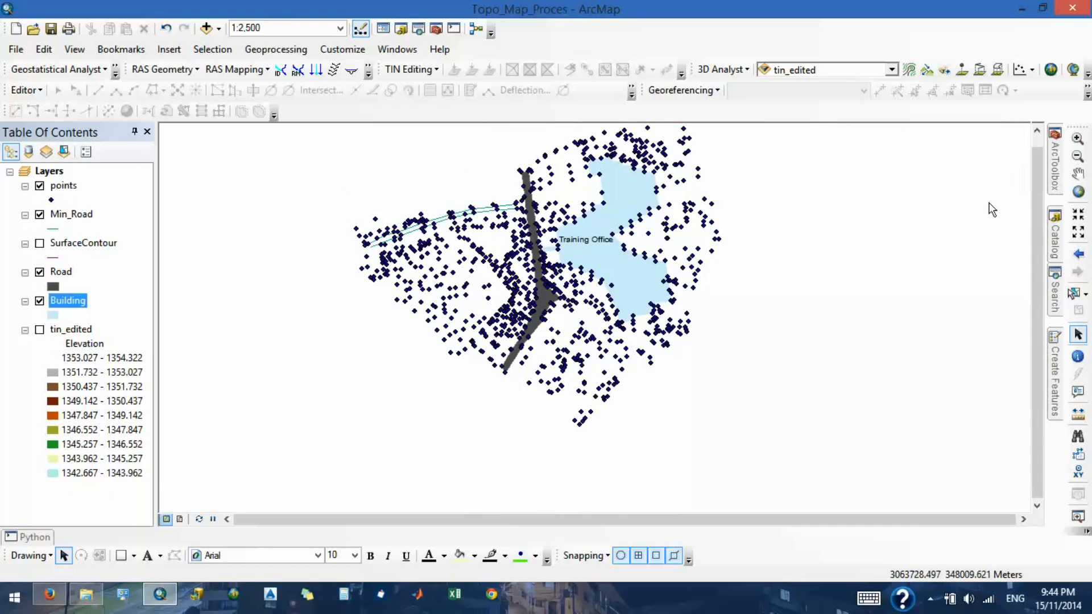
scroll(579, 175, "up", 1)
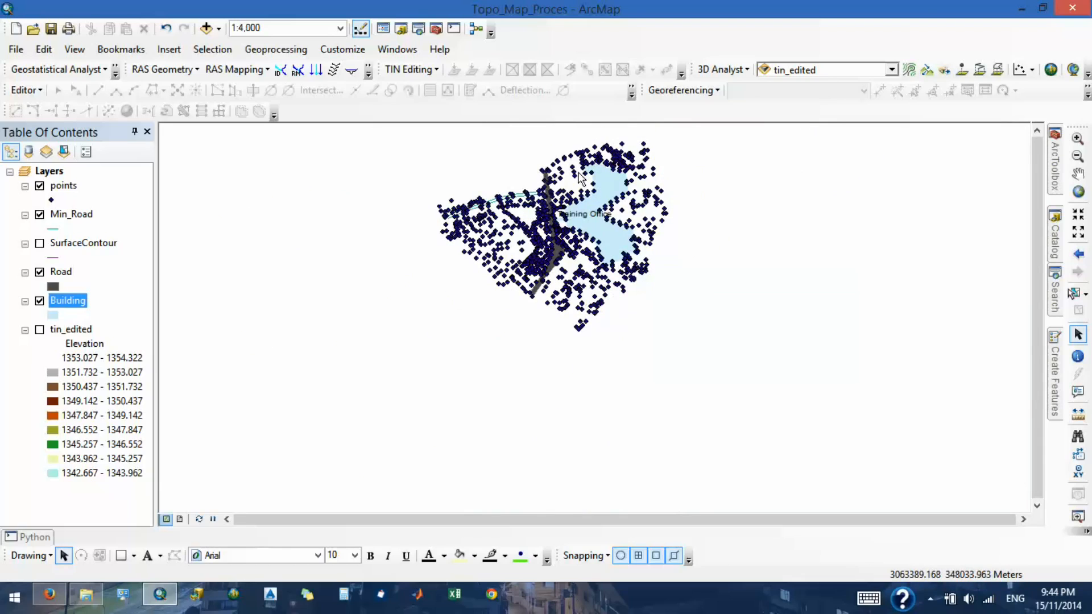
scroll(532, 158, "down", 3)
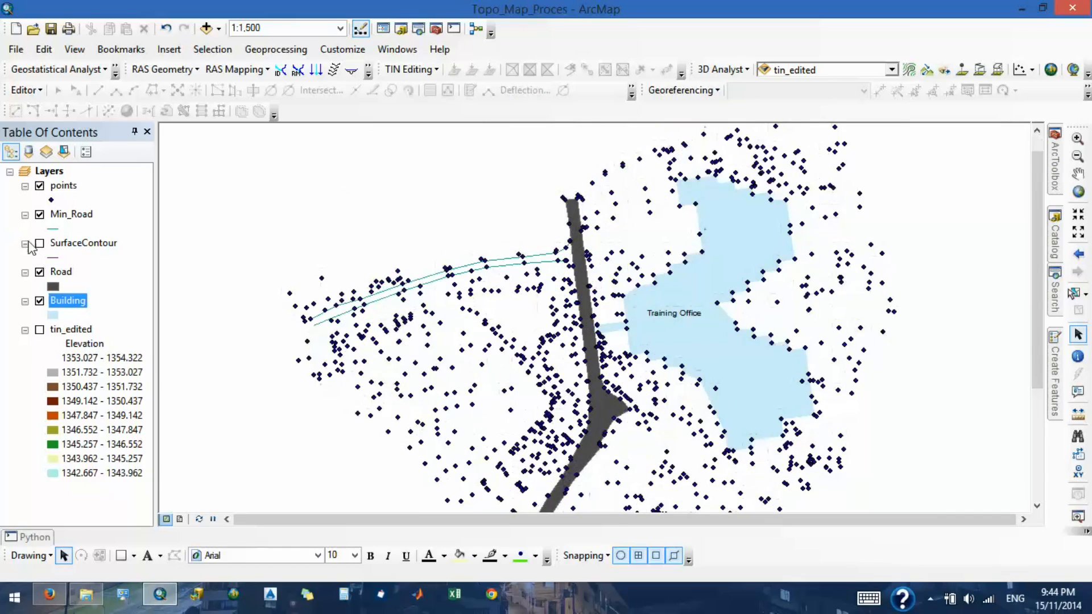
left_click(39, 300)
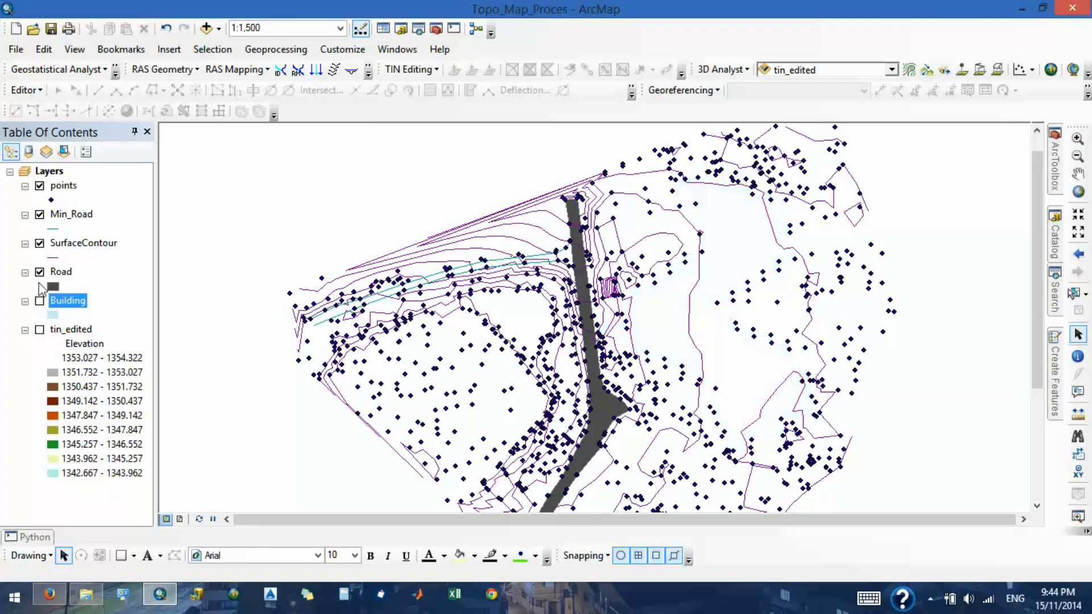
left_click(40, 272)
left_click(39, 186)
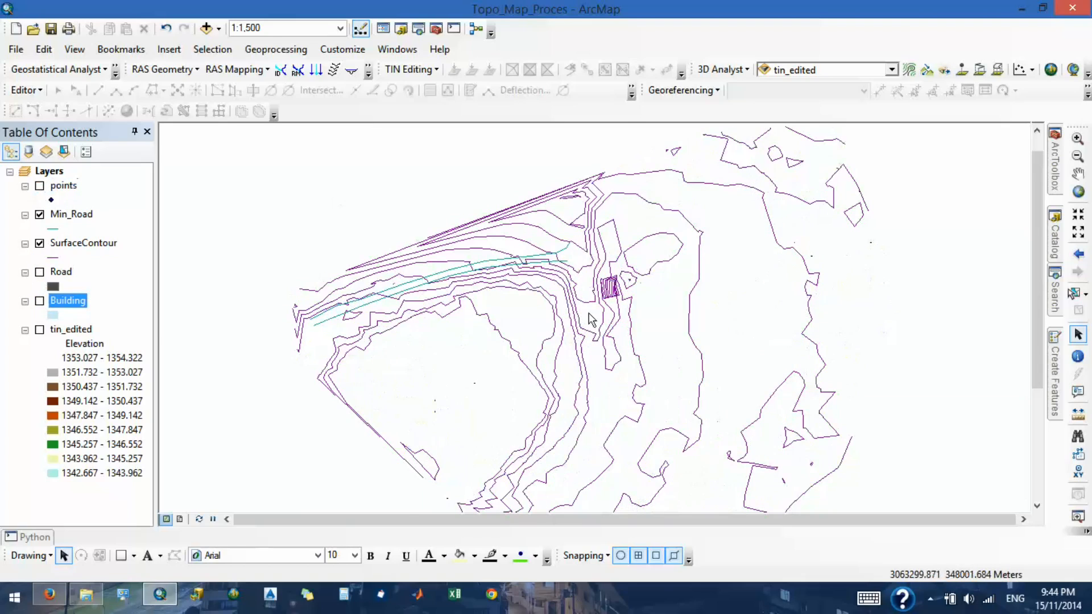
scroll(566, 309, "up", 2)
scroll(550, 305, "up", 2)
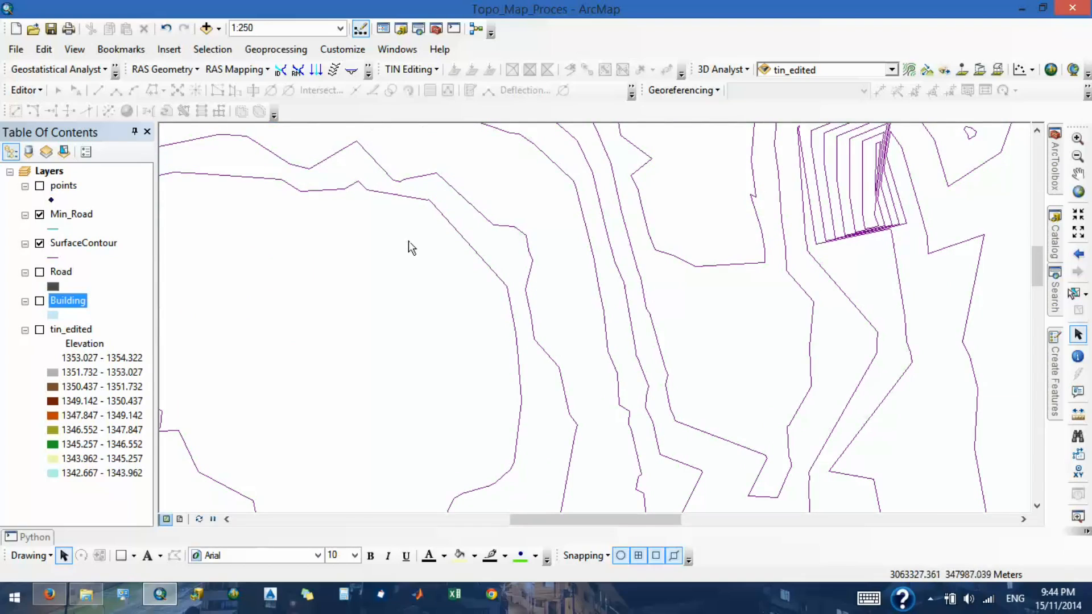
scroll(523, 378, "down", 3)
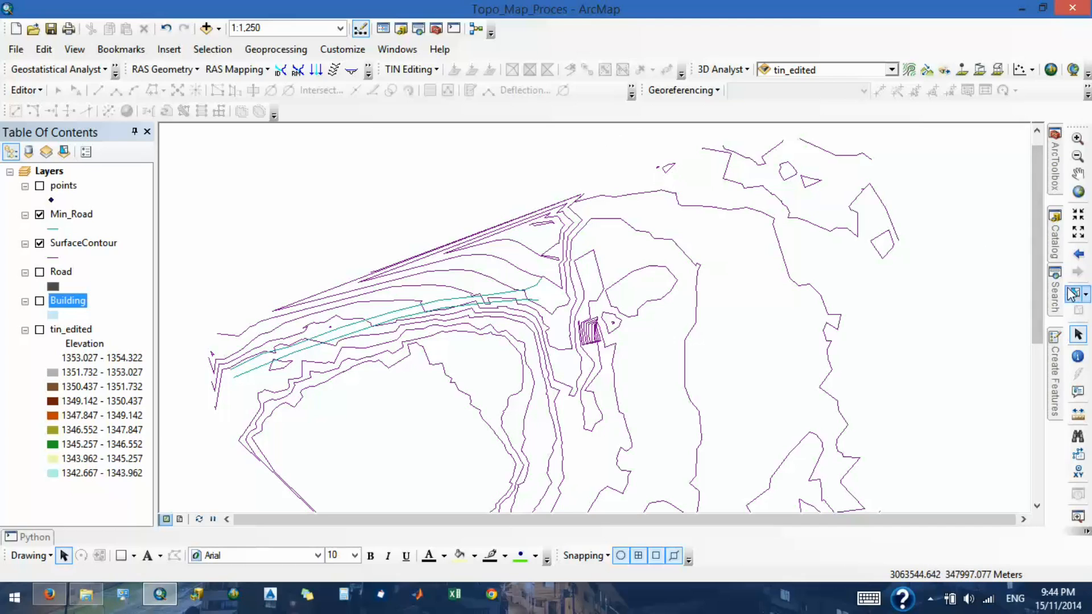
- Search the local tools for "smooth contours"
left_click(1056, 296)
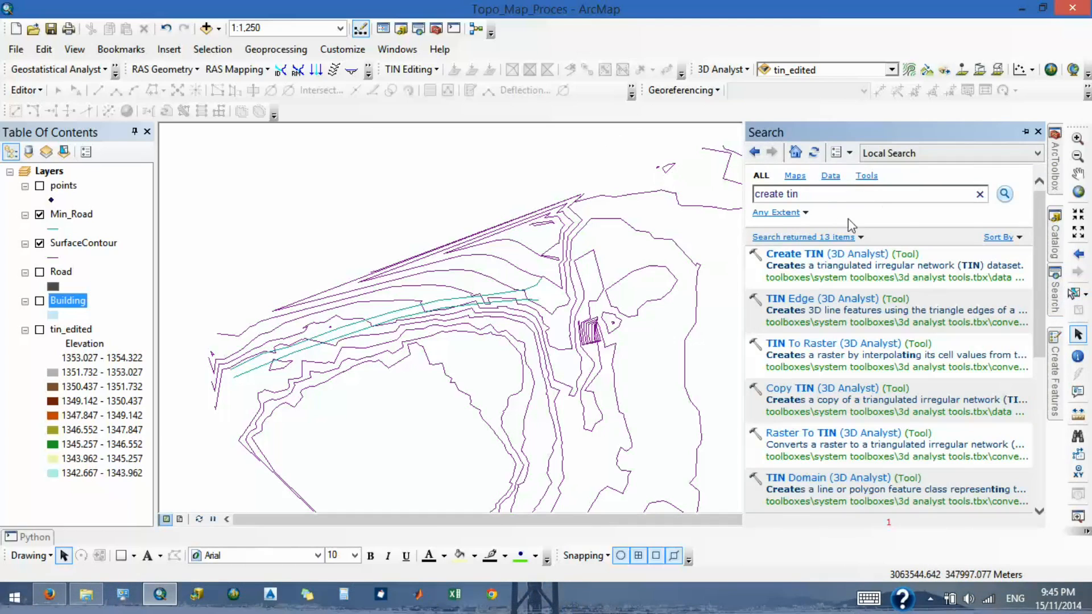
left_click_drag(829, 198, 655, 175)
type("smooth contours")
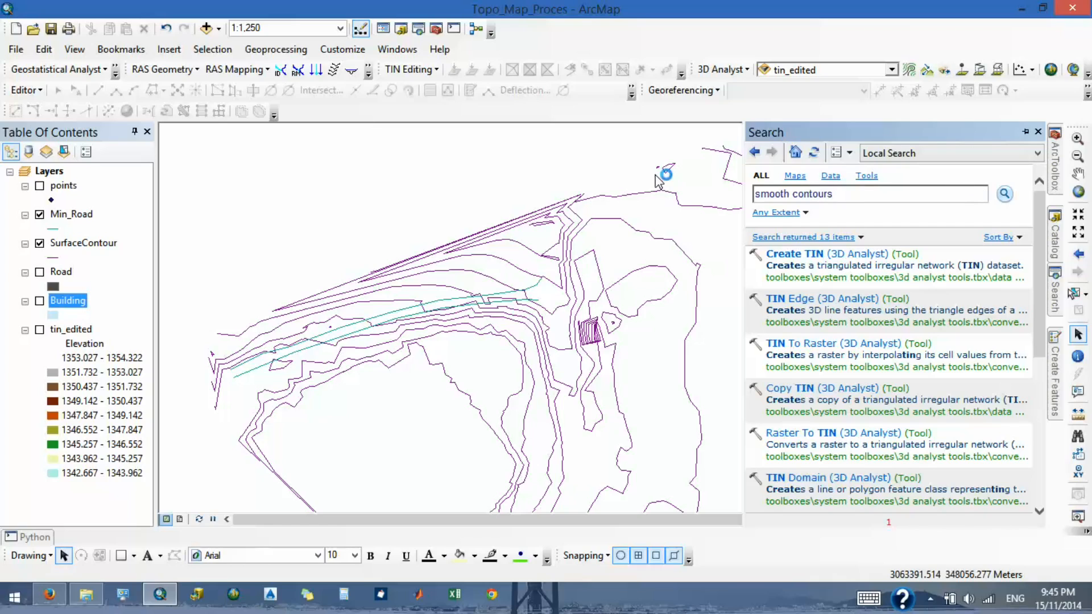
key("Return")
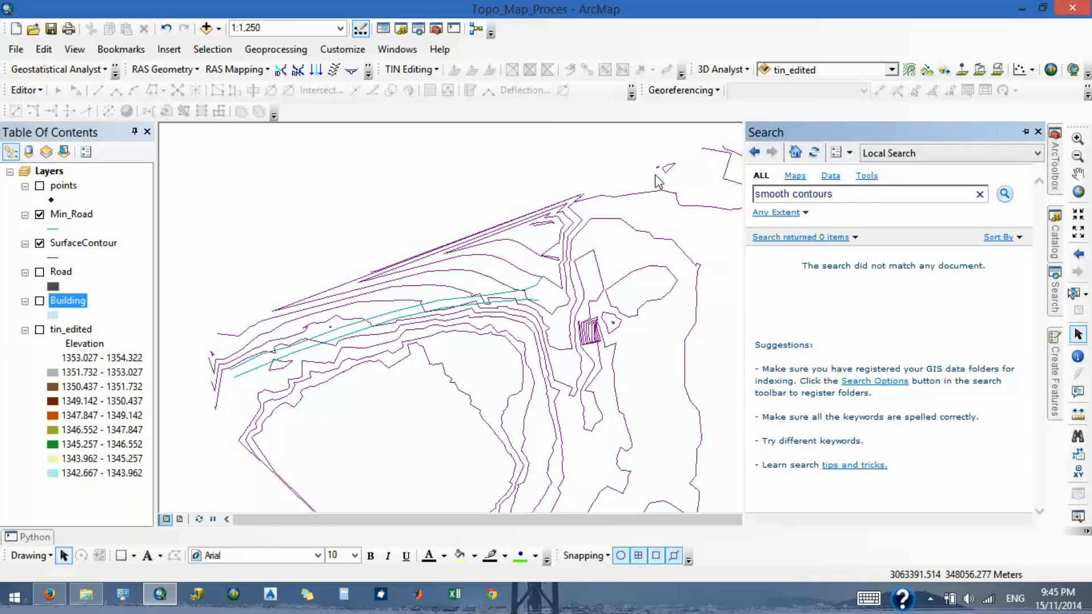
key("Return")
- Search the local tools for "contour" and for "contour smooth"
left_click_drag(794, 194, 755, 195)
key("BackSpace")
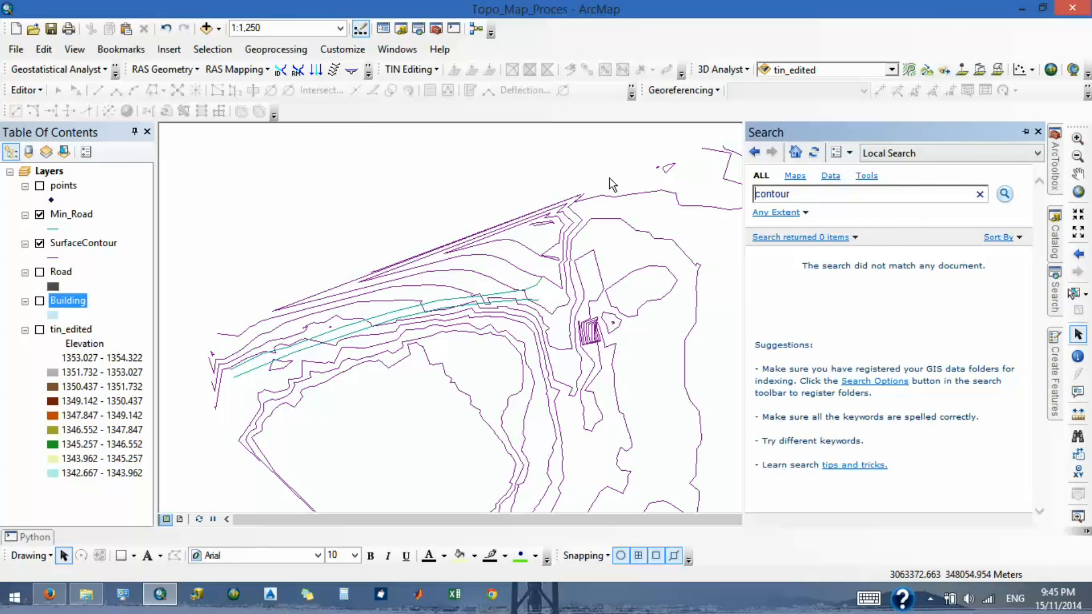
key("Return")
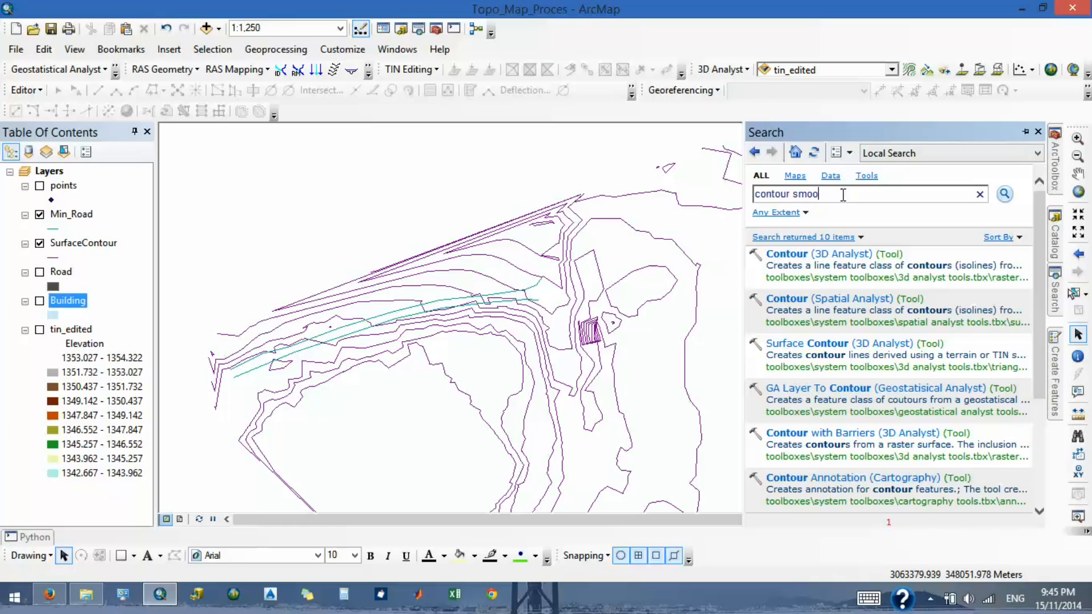
key("Return")
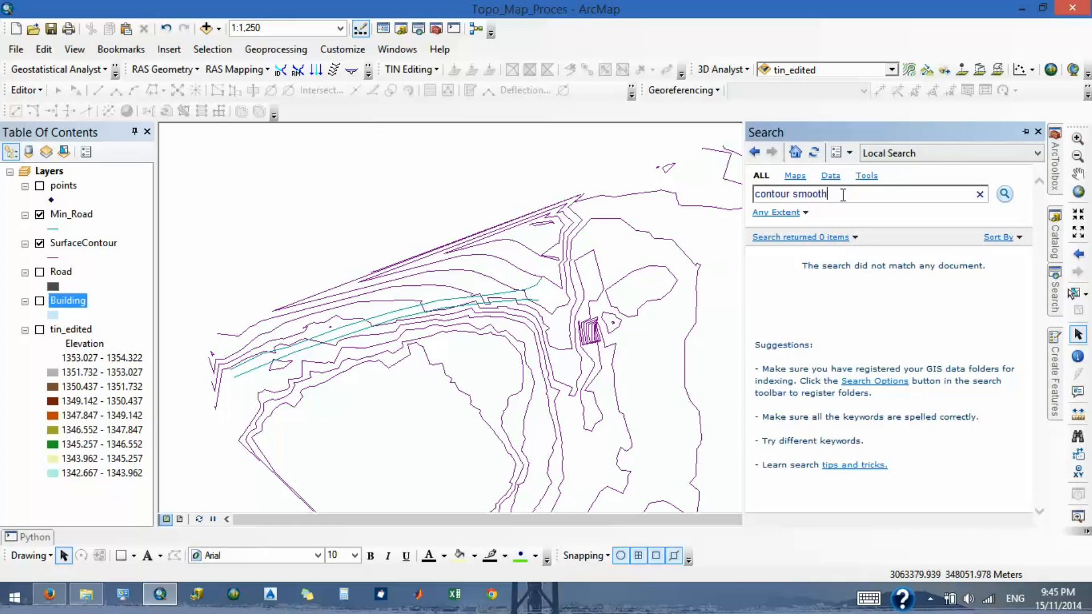
- Search again for "contour" alone, look through the listed tools for a smoothing tool, and set the Search window to auto-hide
left_click_drag(843, 194, 793, 197)
key("BackSpace")
key("Return")
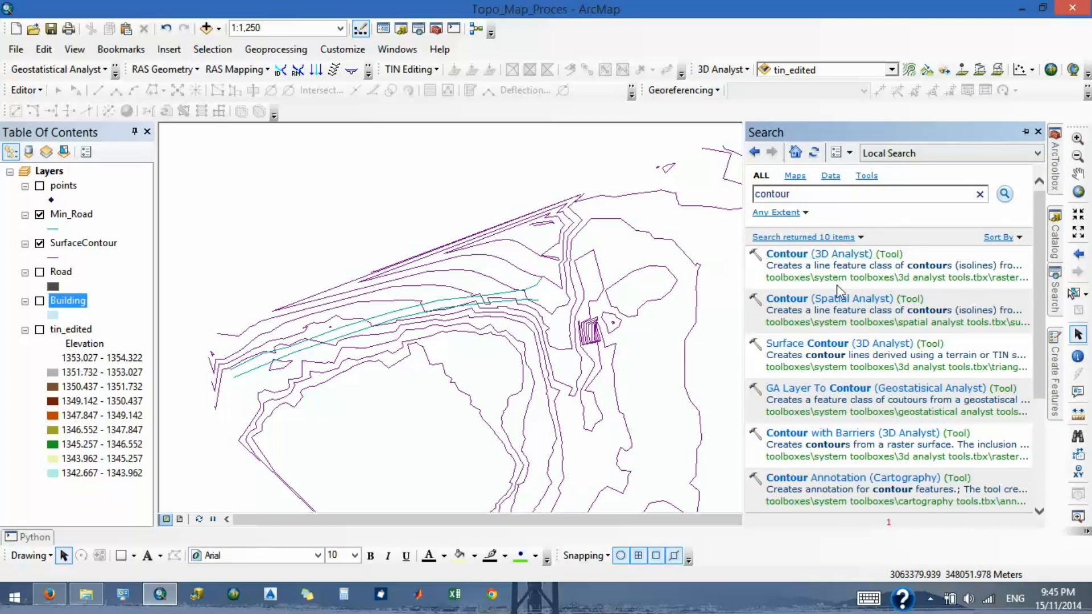
scroll(831, 302, "down", 2)
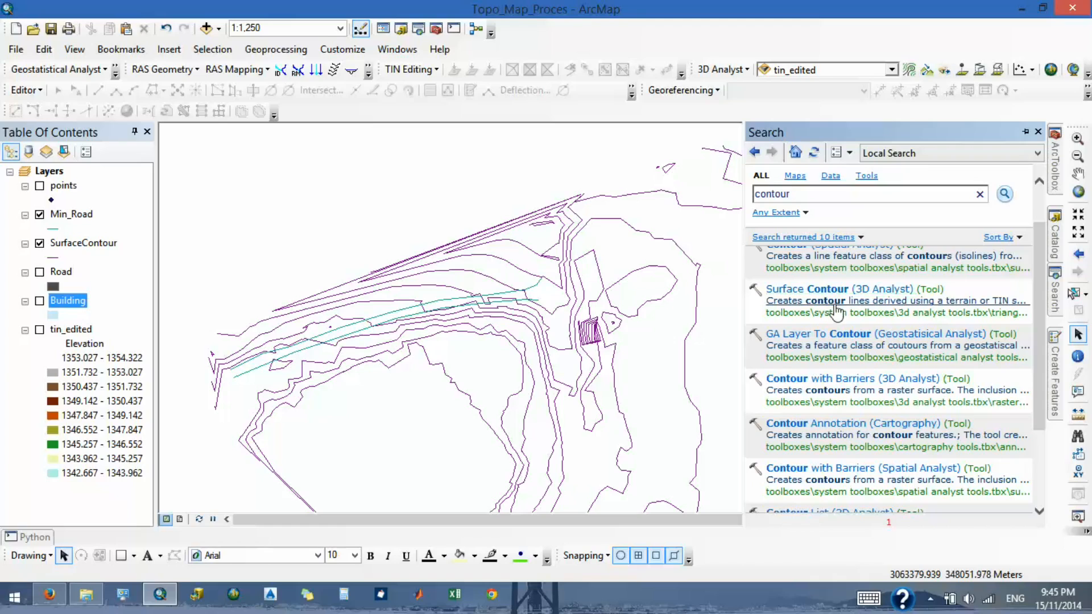
scroll(831, 307, "down", 2)
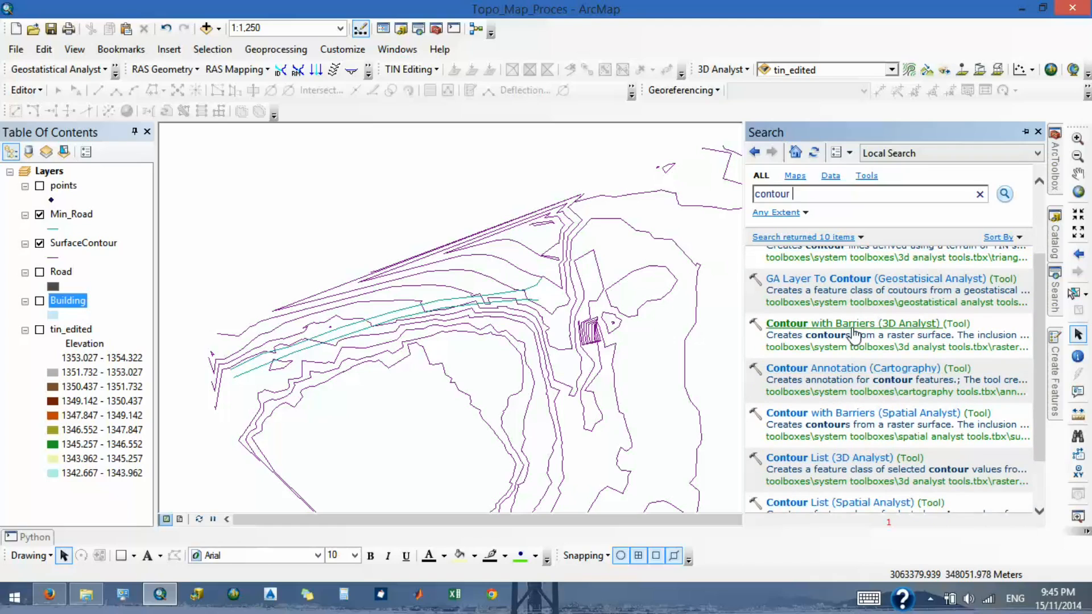
scroll(855, 335, "down", 2)
scroll(855, 335, "down", 1)
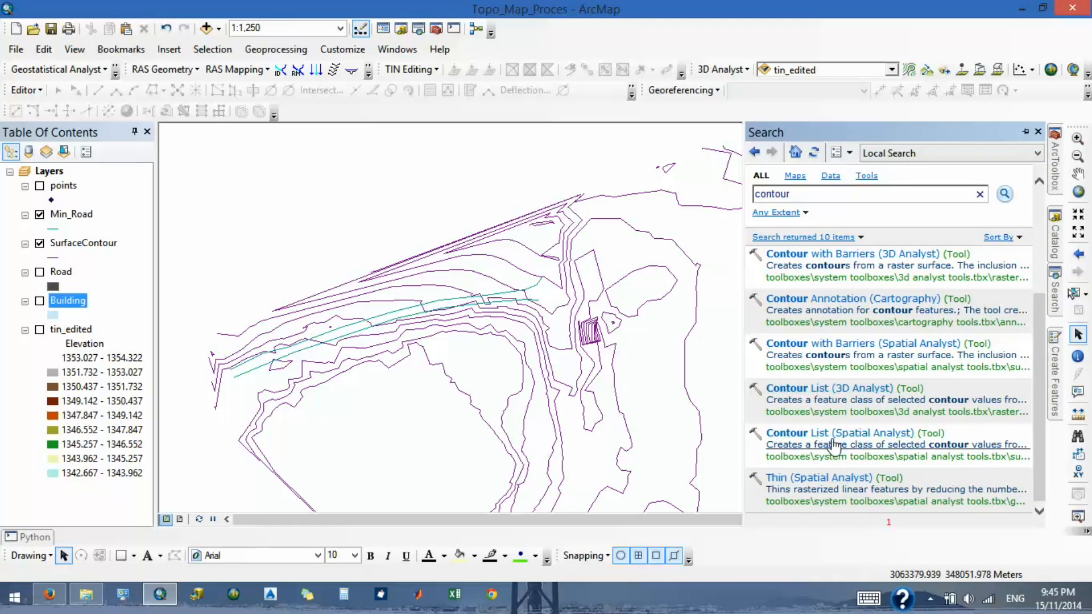
left_click(1026, 134)
- Look through the 3D Analyst toolsets in ArcToolbox, including Triangulated Surface, 3D Features, Conversion, Functional Surface and Raster Interpolation, for a contour-smoothing tool
mouse_move(1056, 181)
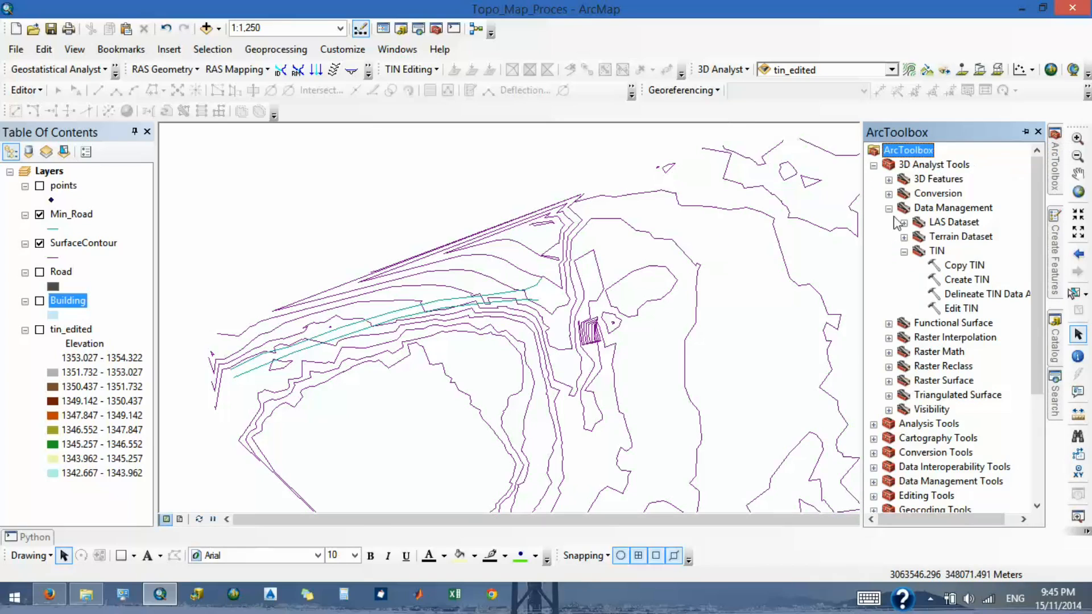
left_click(904, 251)
left_click(889, 209)
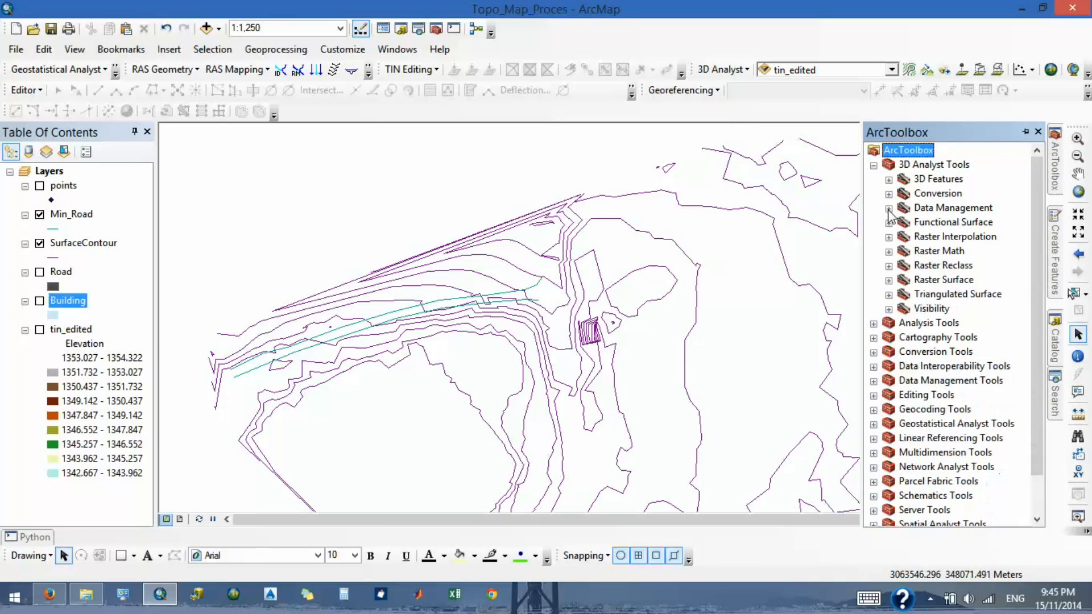
left_click(890, 294)
left_click(889, 295)
left_click(889, 180)
left_click(889, 180)
left_click(889, 194)
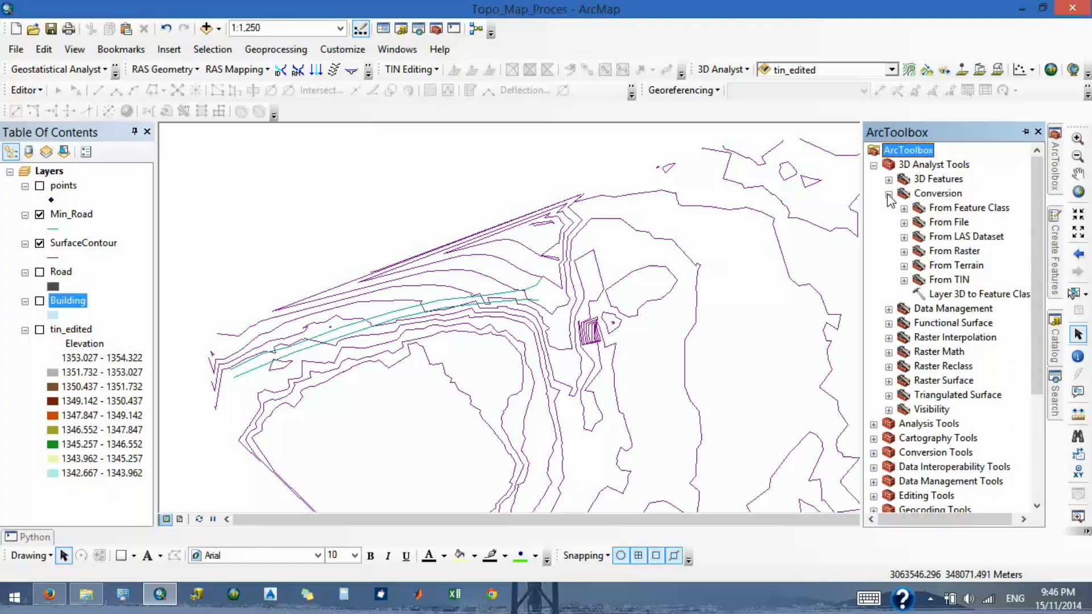
left_click(889, 194)
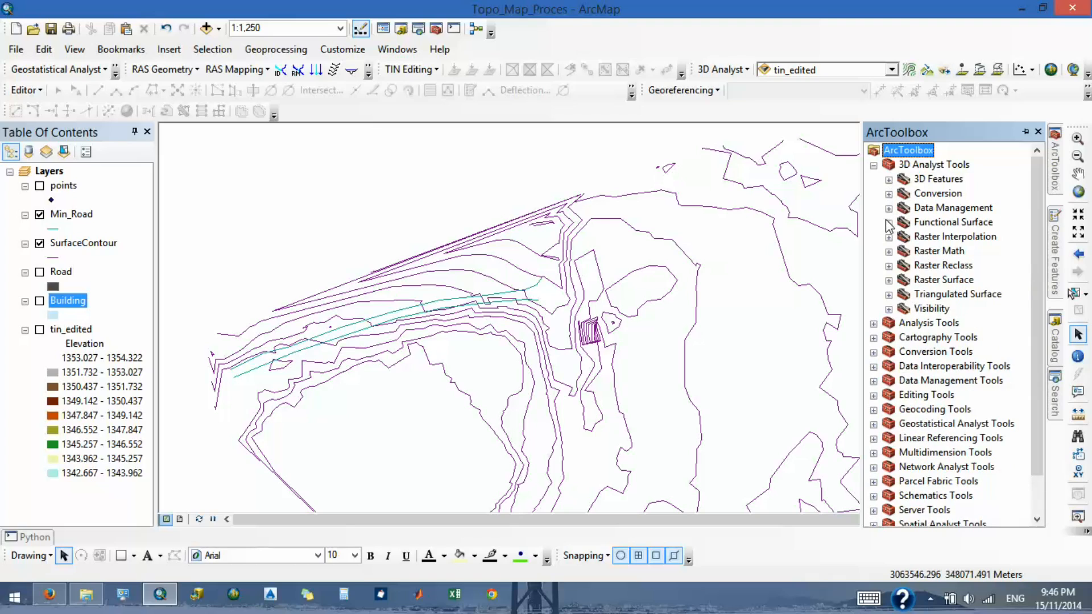
left_click(889, 223)
left_click(888, 223)
left_click(889, 237)
left_click(889, 238)
left_click(875, 165)
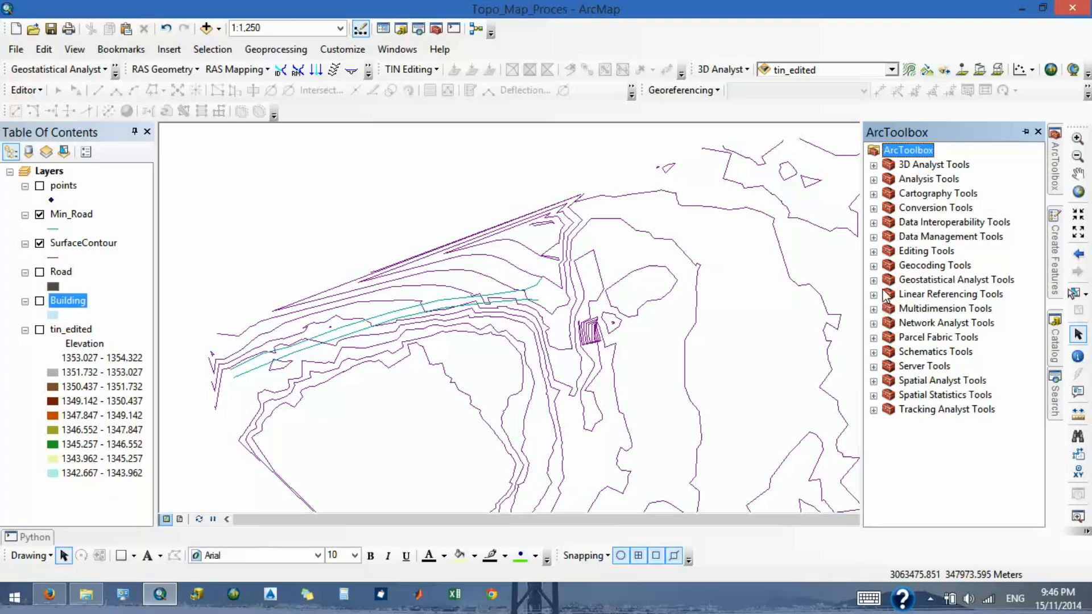
- Look through the Data Management toolsets and the Spatial Analyst Surface toolset for a tool that smooths contours
left_click(875, 239)
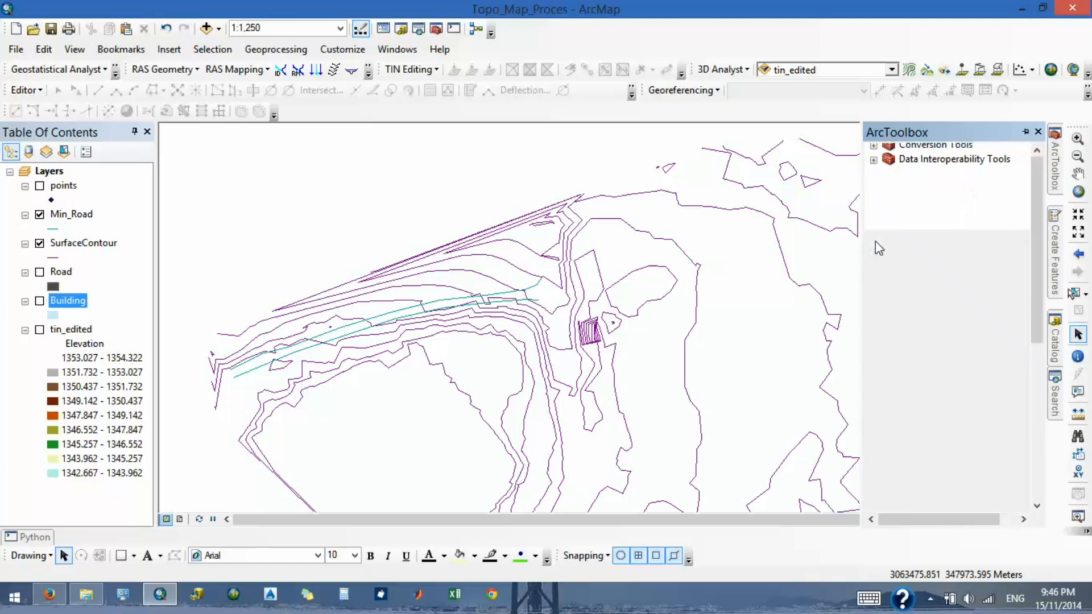
scroll(911, 392, "down", 1)
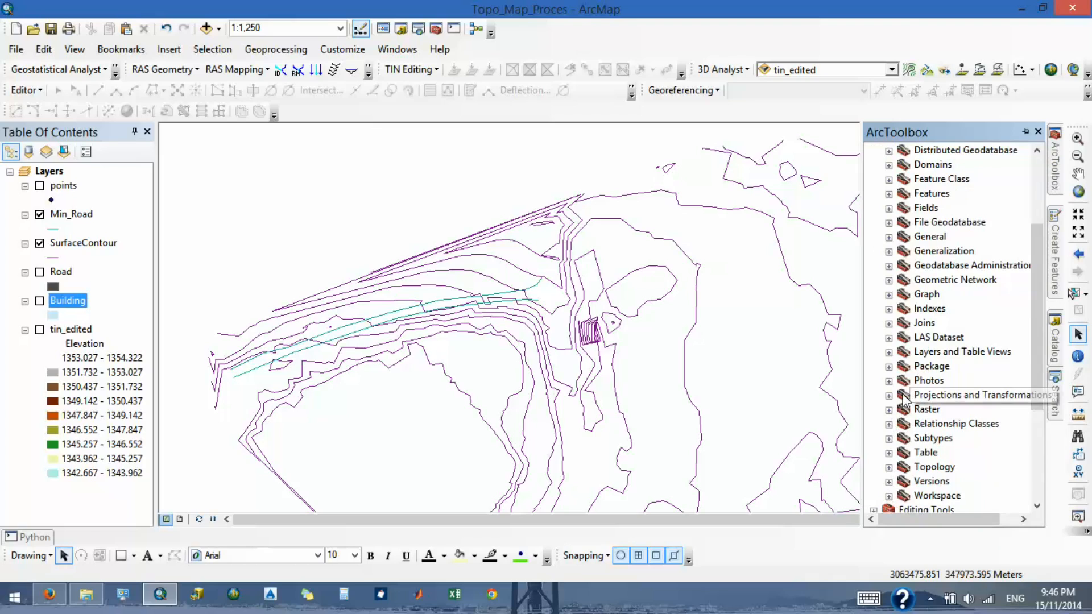
scroll(904, 401, "up", 2)
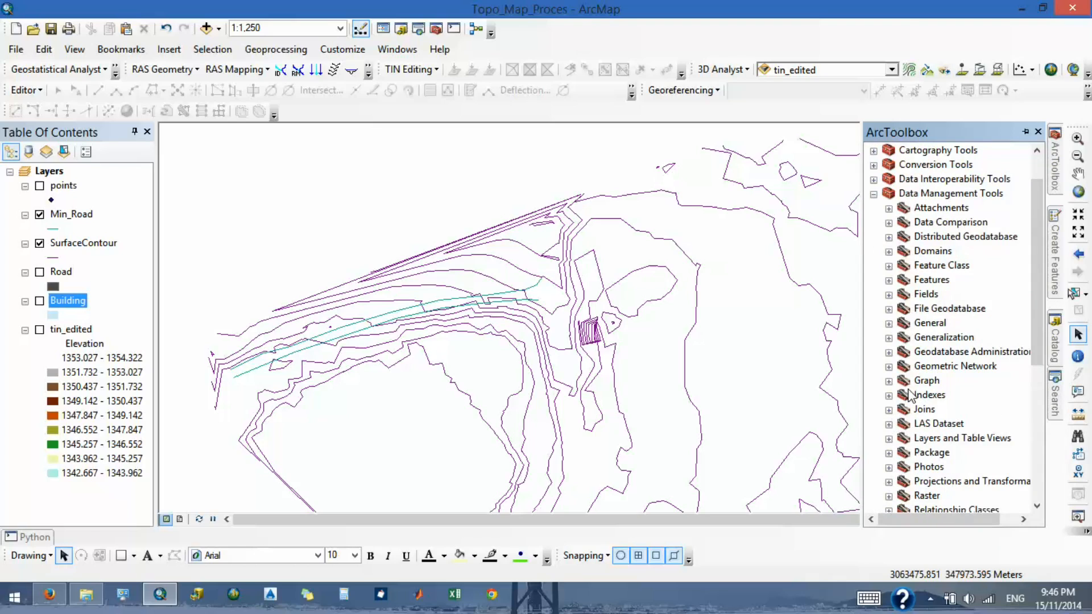
left_click(874, 194)
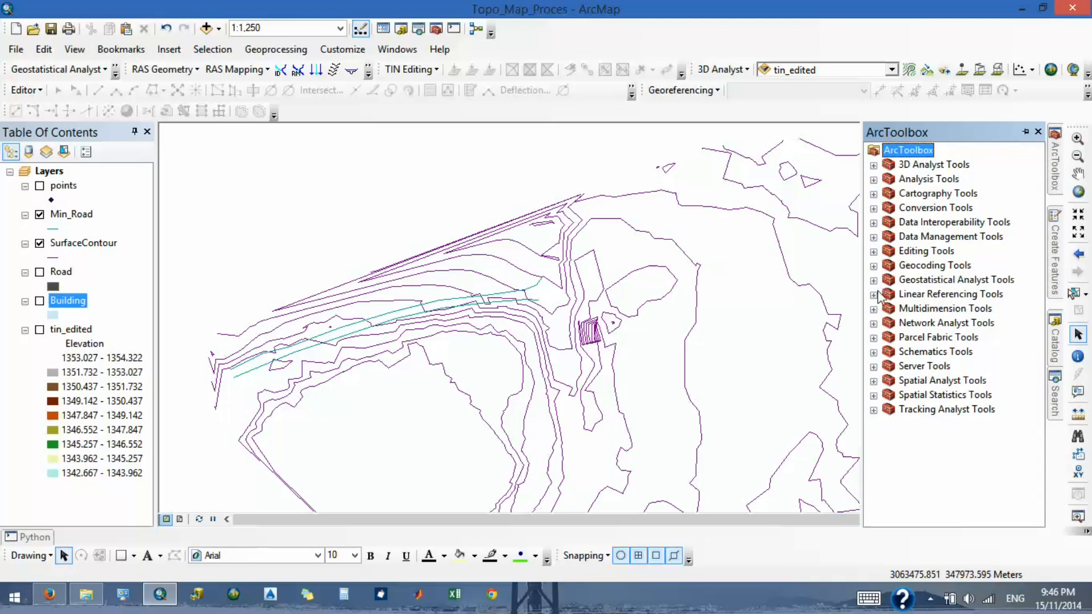
left_click(873, 381)
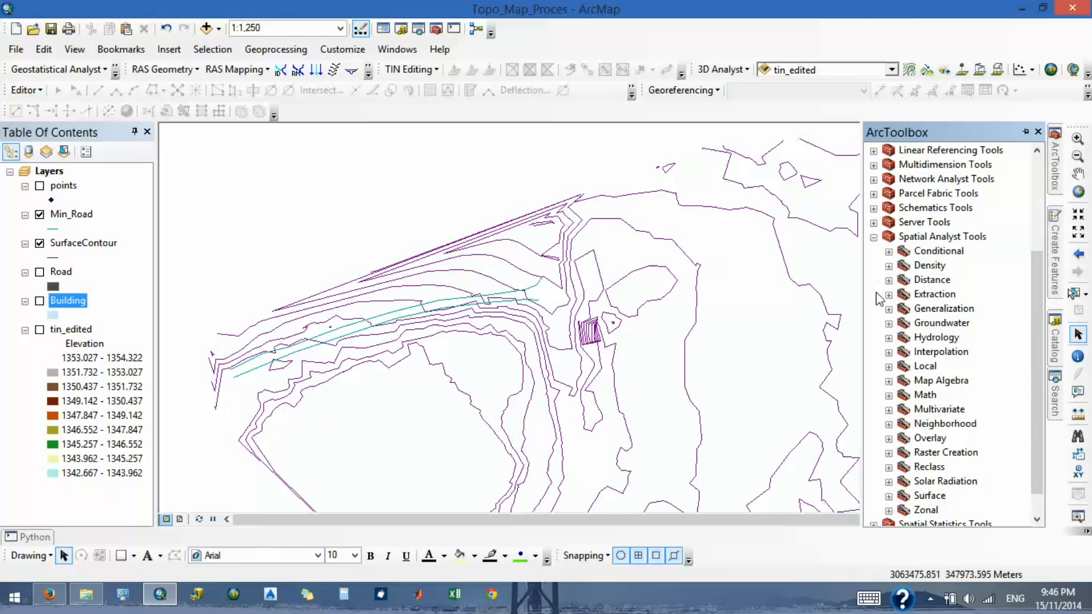
left_click(889, 496)
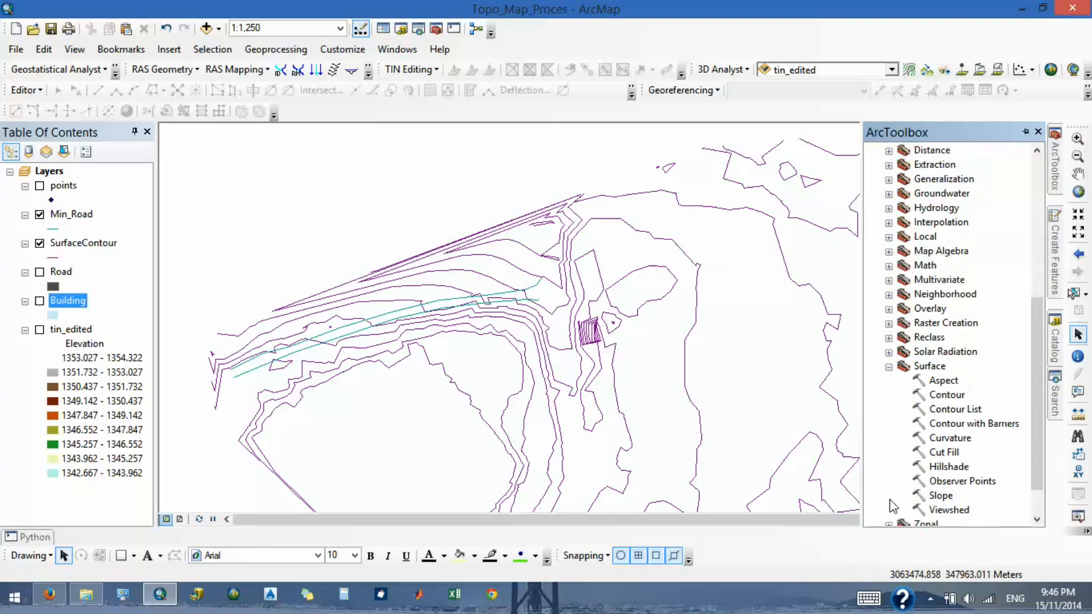
left_click(889, 367)
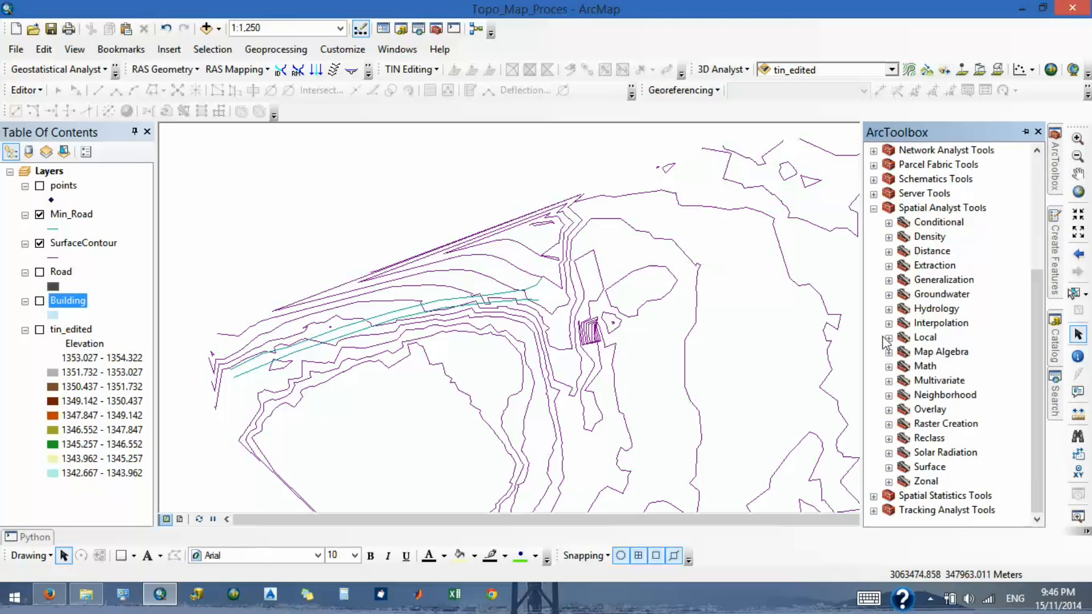
left_click(874, 209)
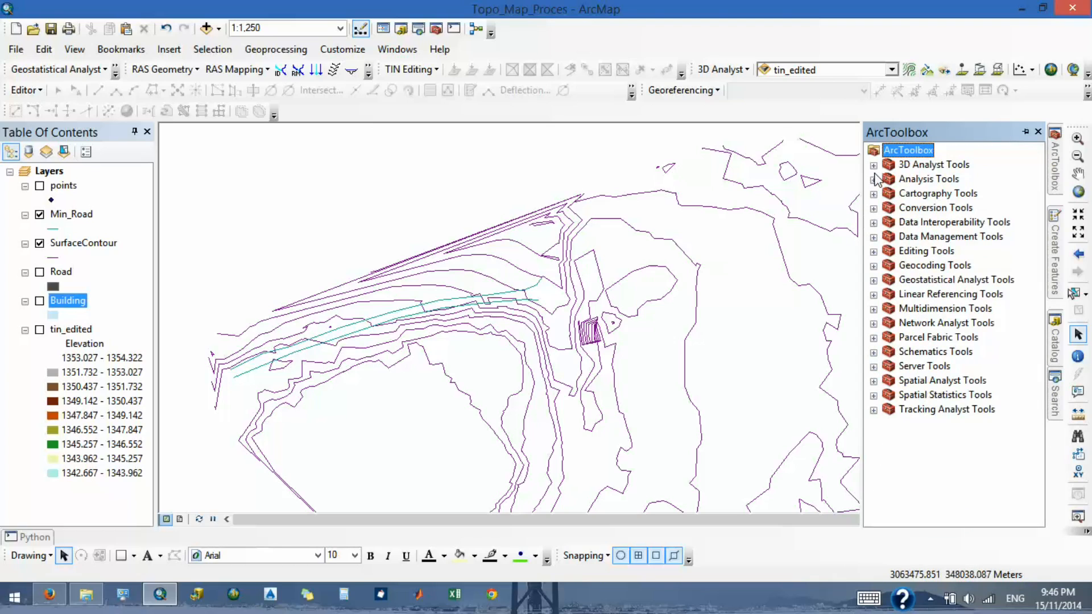
- Open the Smooth Line tool from the Cartography Generalization toolset and read its description
left_click(874, 194)
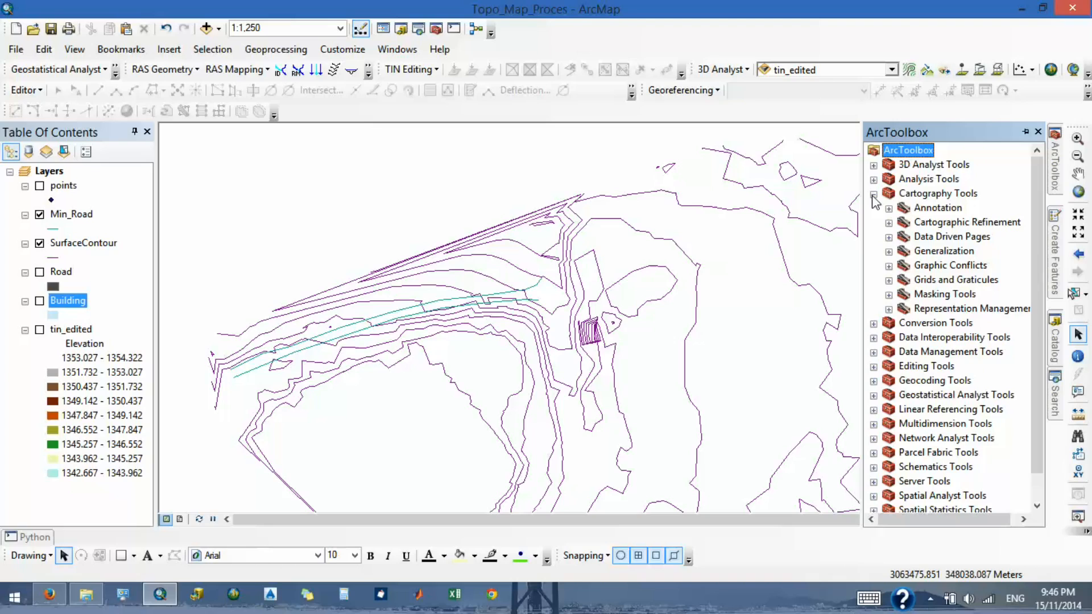
left_click(889, 252)
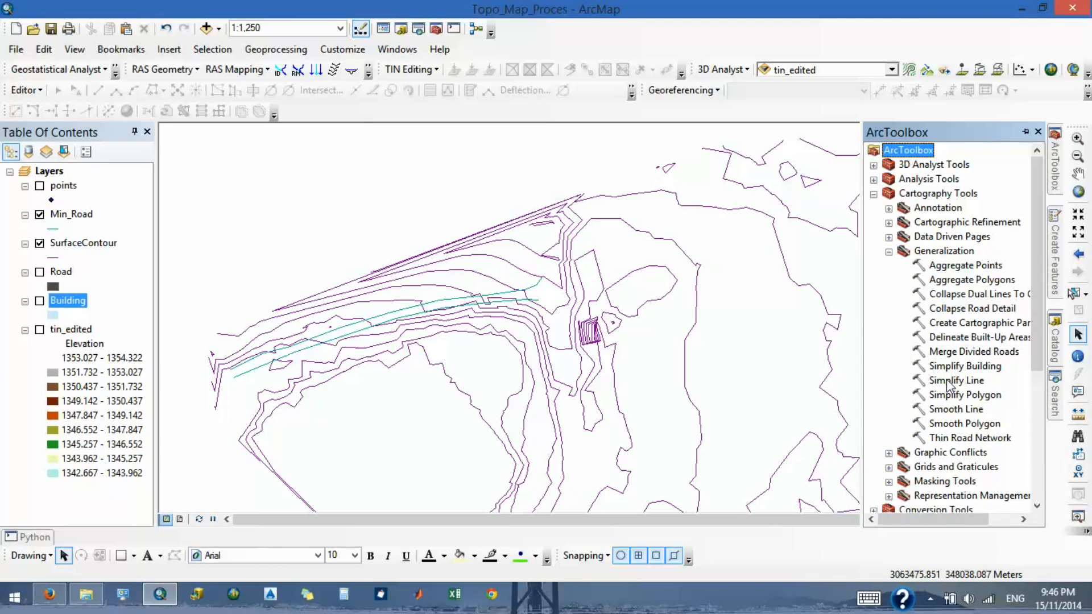
double_click(954, 410)
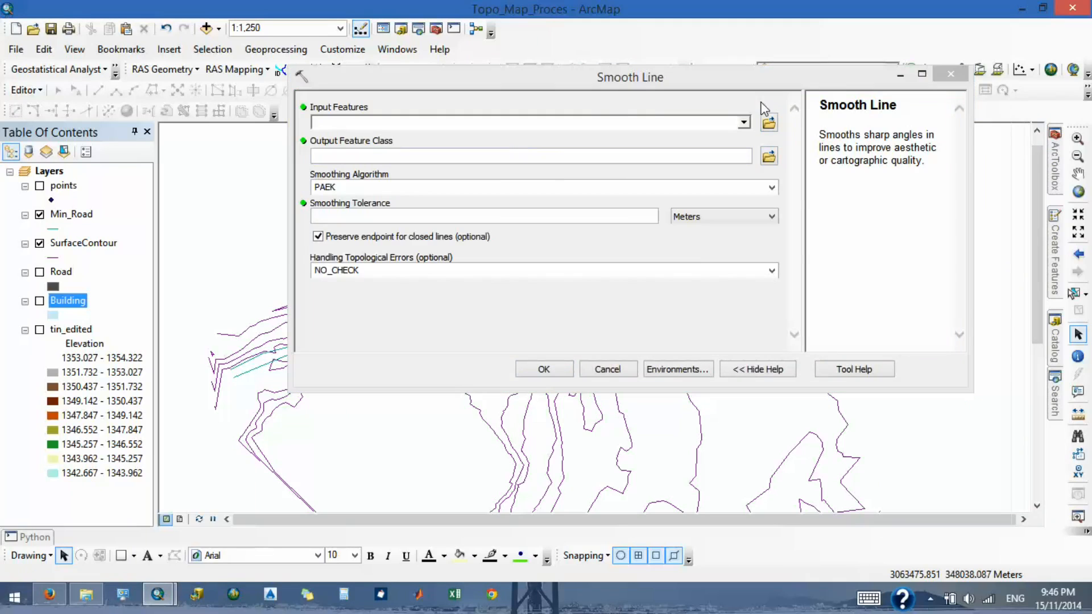
left_click_drag(860, 134, 905, 152)
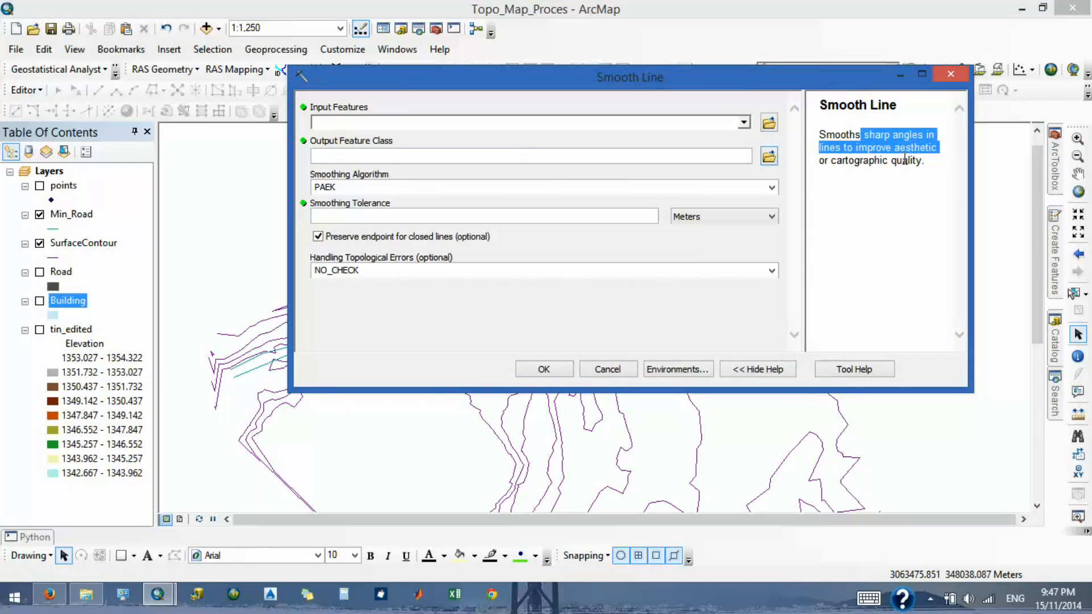
left_click(915, 168)
- Set SurfaceContour as the Smooth Line input and name the output feature class contour_smooth in TopoMap_GDB.gdb
left_click(746, 124)
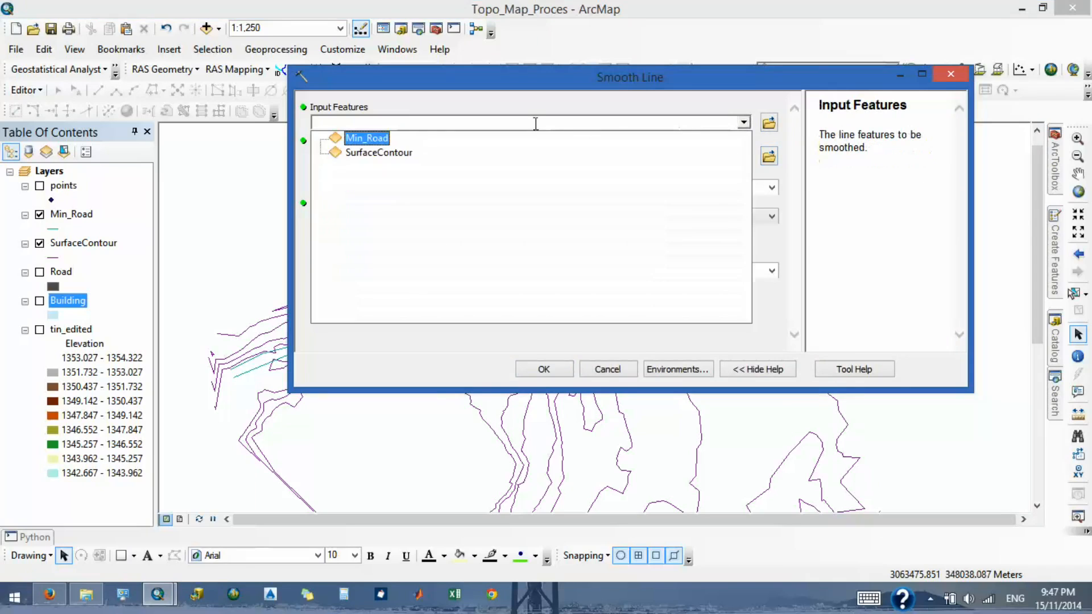
left_click(366, 152)
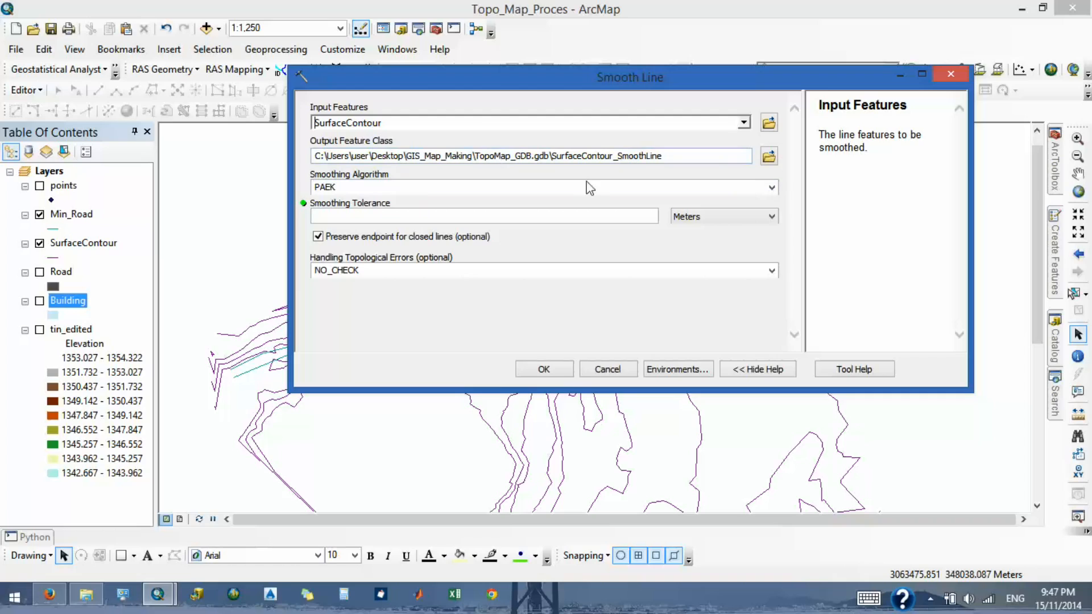
left_click_drag(666, 156, 561, 160)
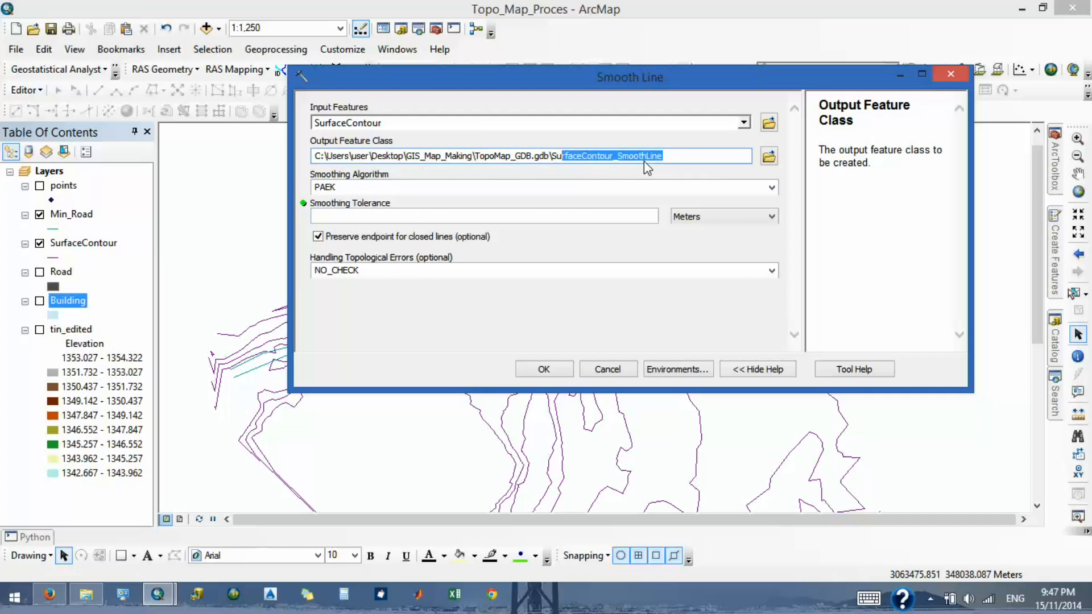
key("BackSpace")
key("BackSpace")
key("BackSpace")
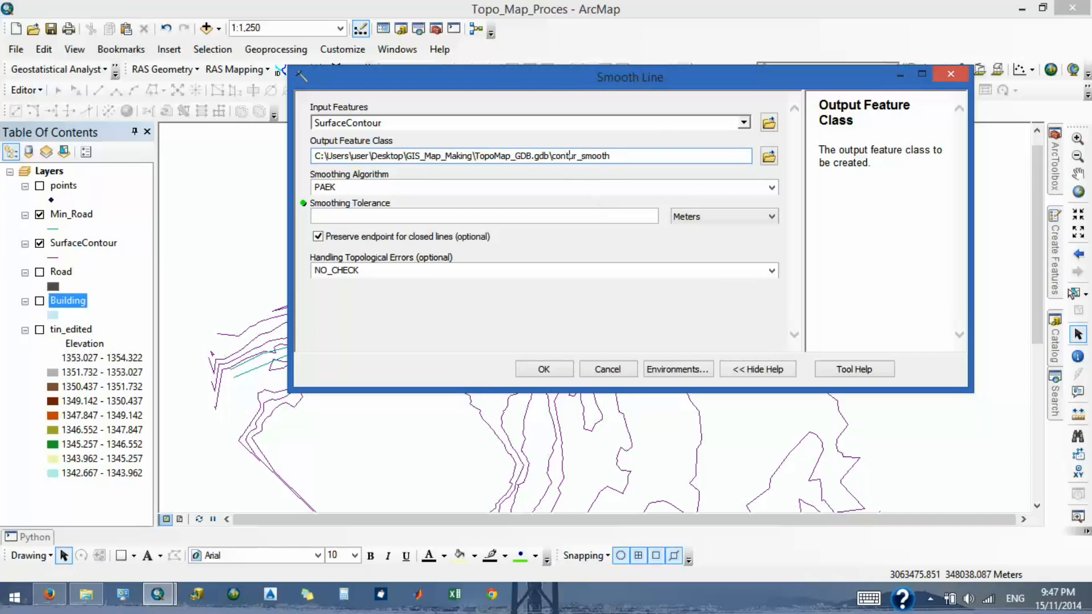
- Keep the PAEK smoothing algorithm, set the smoothing tolerance to 10 meters, and run Smooth Line
left_click(771, 188)
left_click(772, 194)
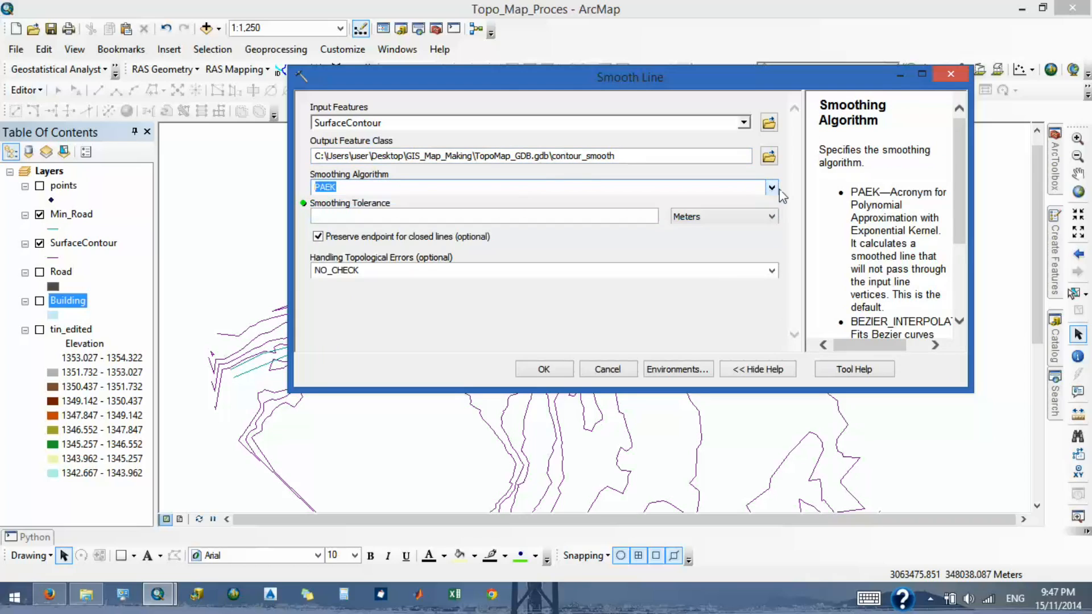
left_click(771, 188)
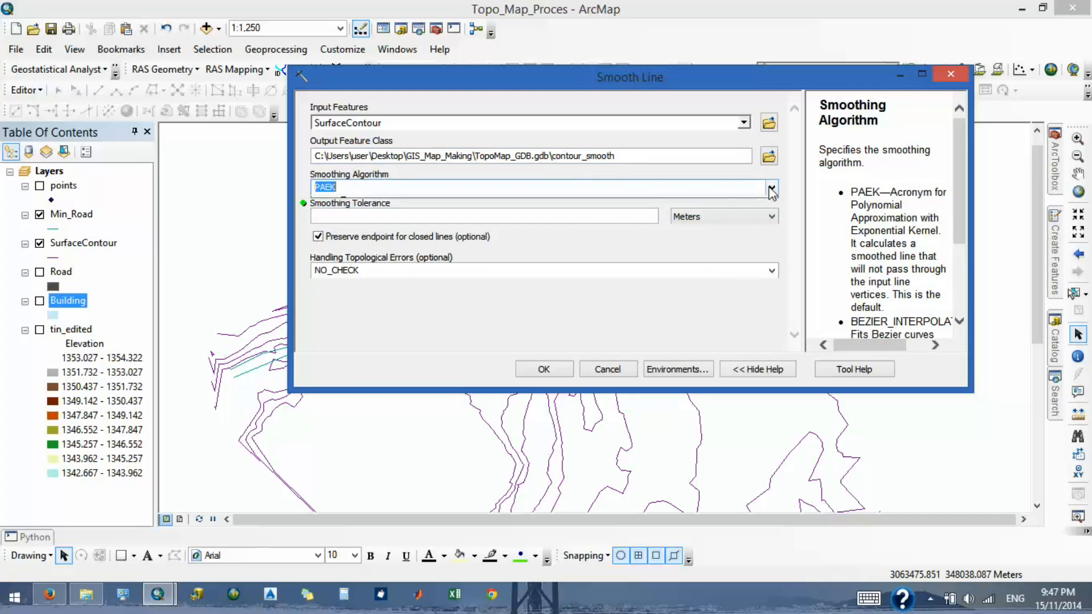
left_click(772, 193)
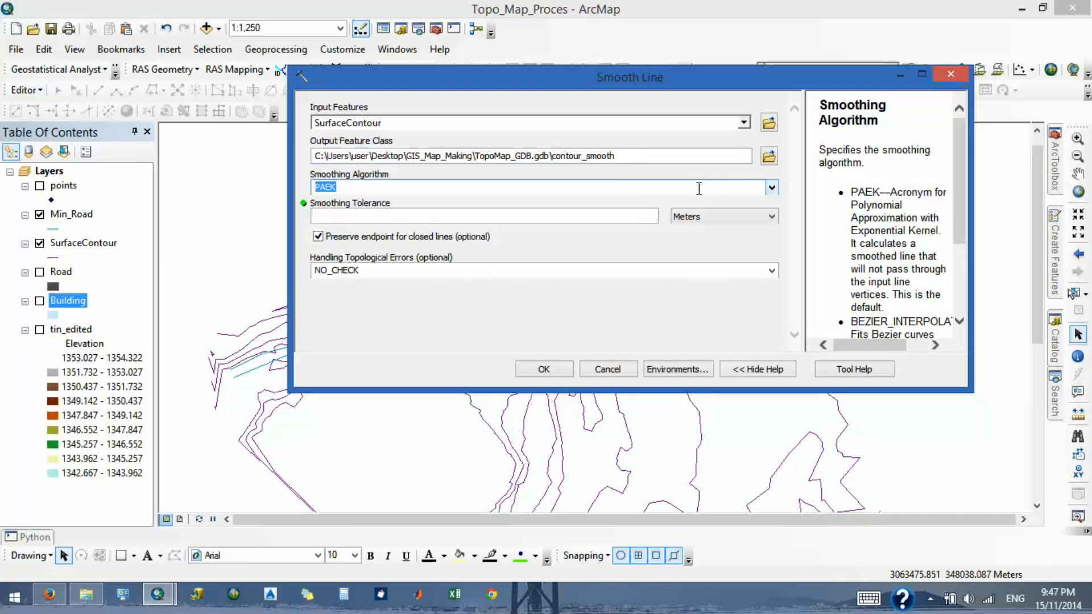
left_click(494, 219)
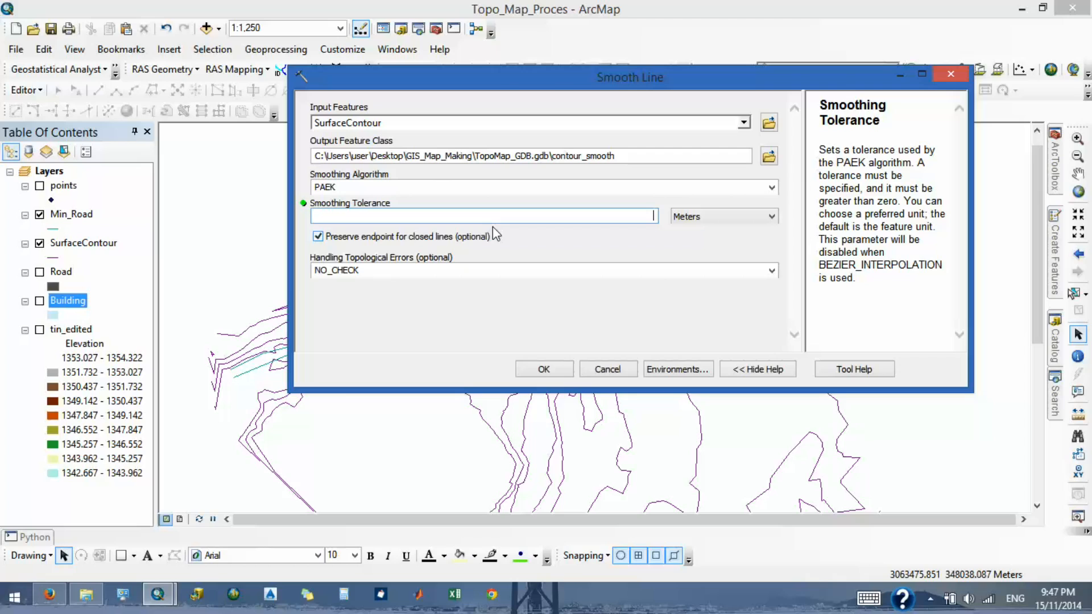
type("10")
key("Return")
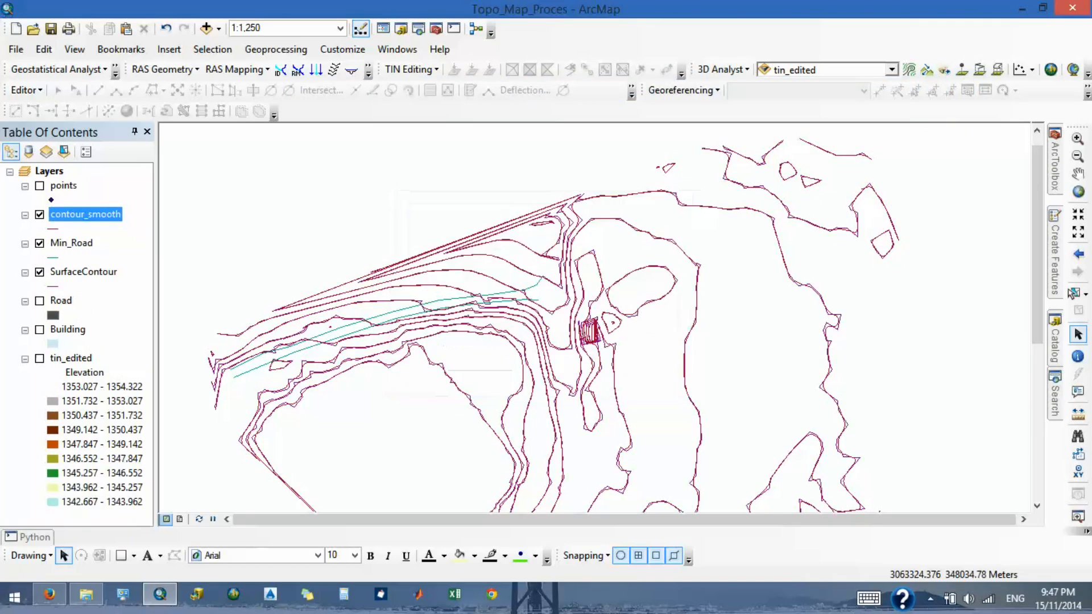
- Compare the smoothed contours with the originals, hide the SurfaceContour layer, and inspect the contour_smooth lines
scroll(643, 228, "down", 4)
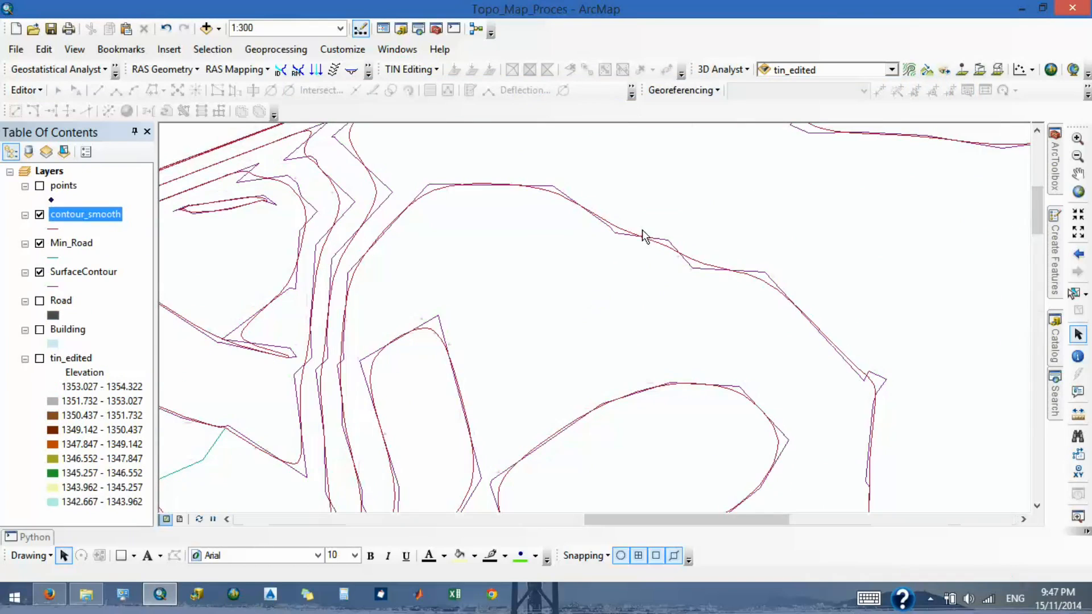
scroll(627, 233, "up", 3)
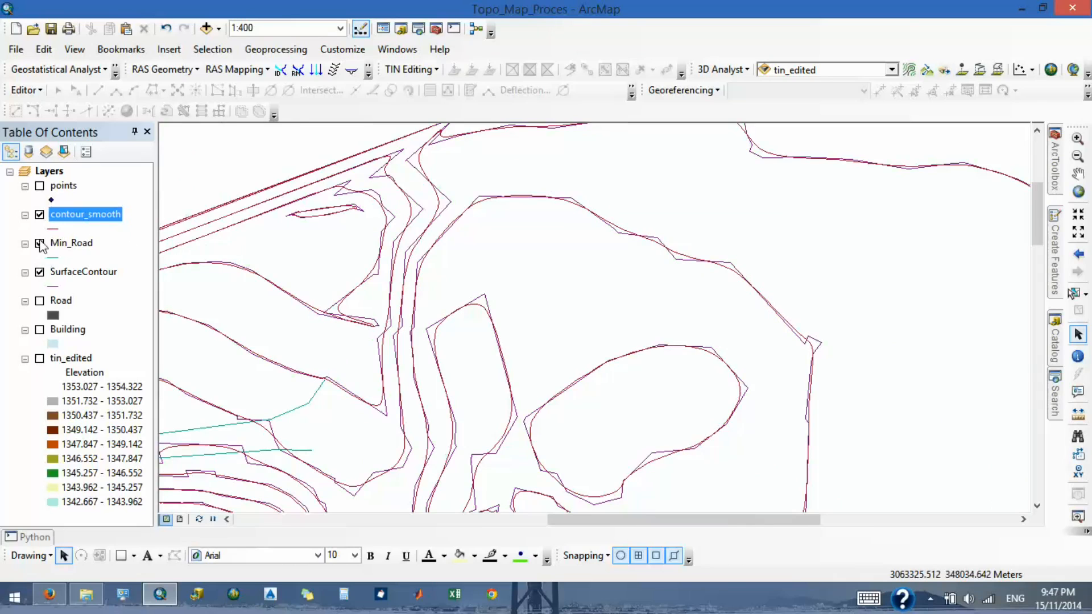
left_click(39, 272)
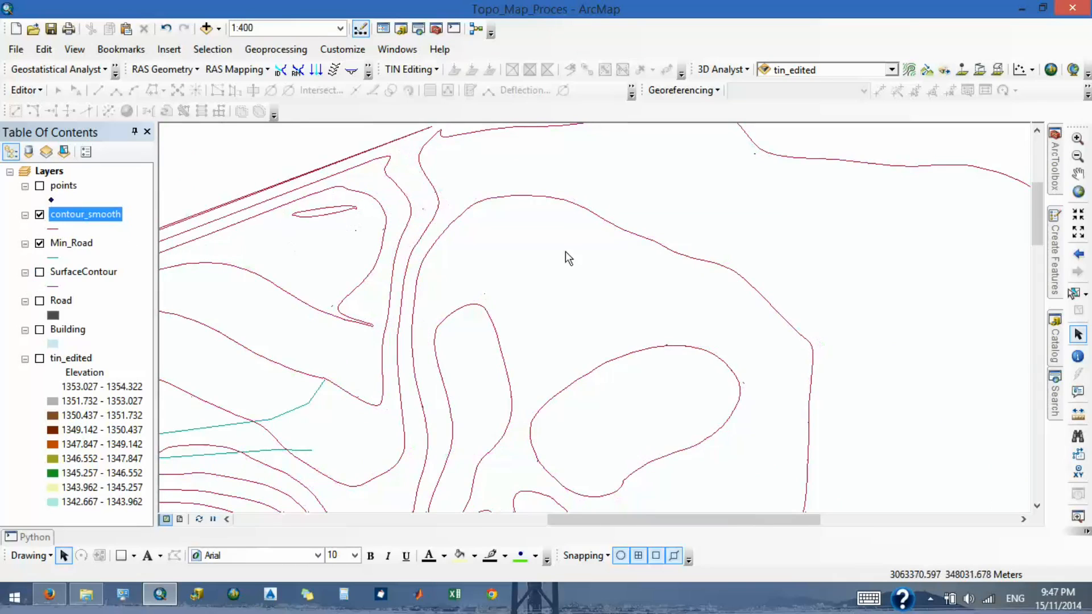
scroll(732, 245, "up", 1)
scroll(383, 297, "down", 4)
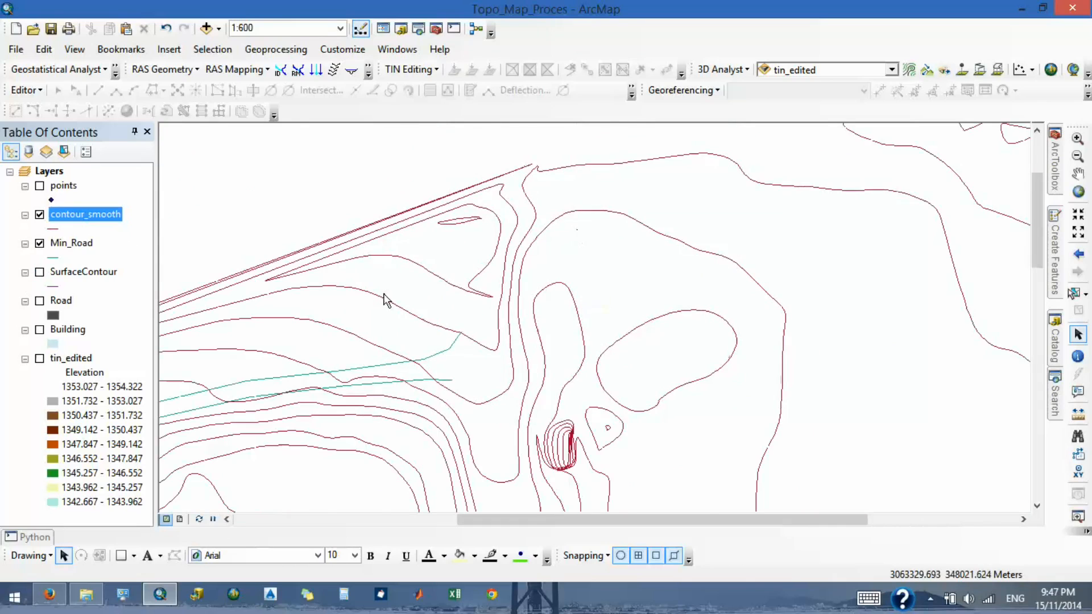
scroll(463, 286, "up", 3)
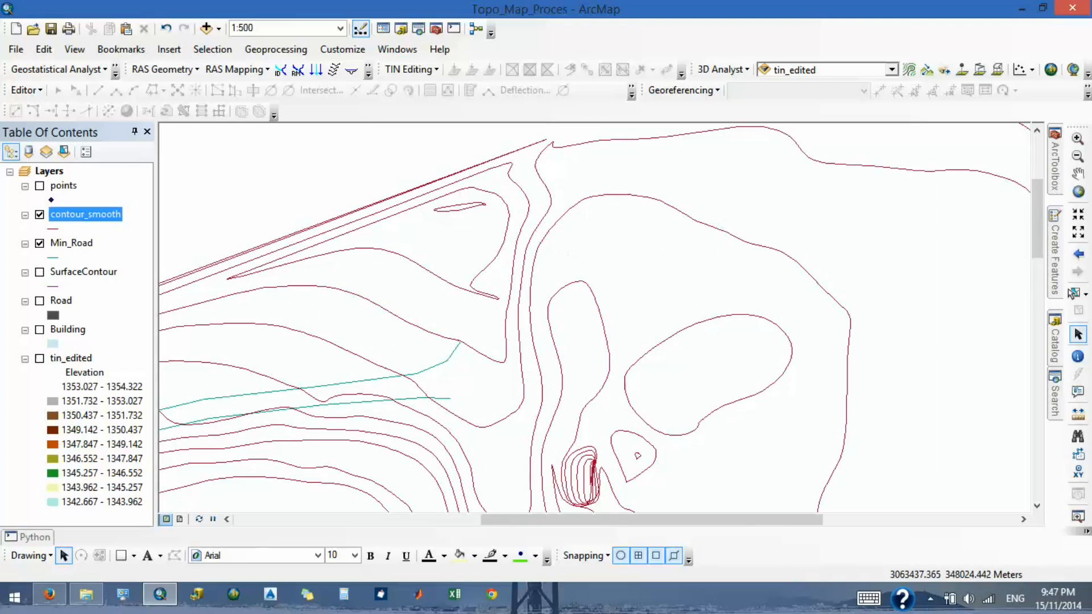
- Select the closed contour with the narrow spike near the straight parallel contours and start an edit session on contour_smooth
left_click(1074, 294)
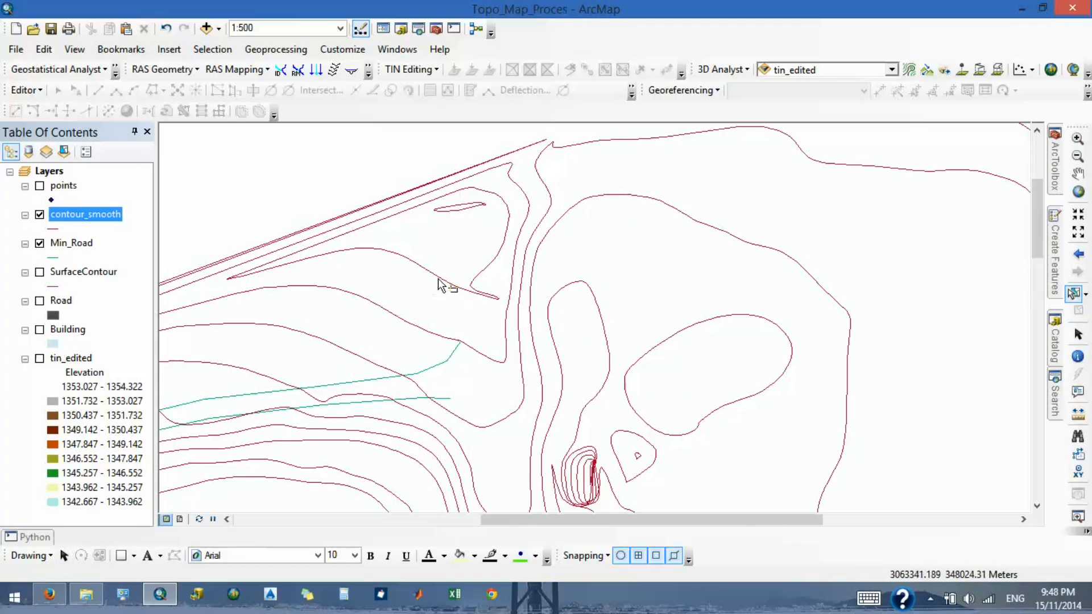
left_click(456, 278)
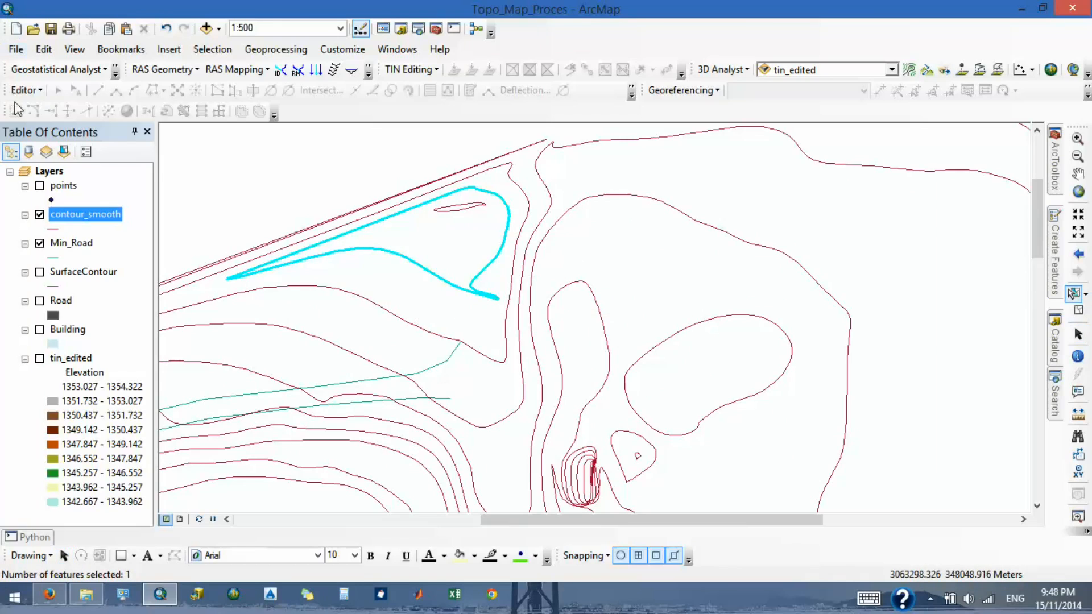
left_click(26, 69)
left_click(26, 90)
left_click(25, 90)
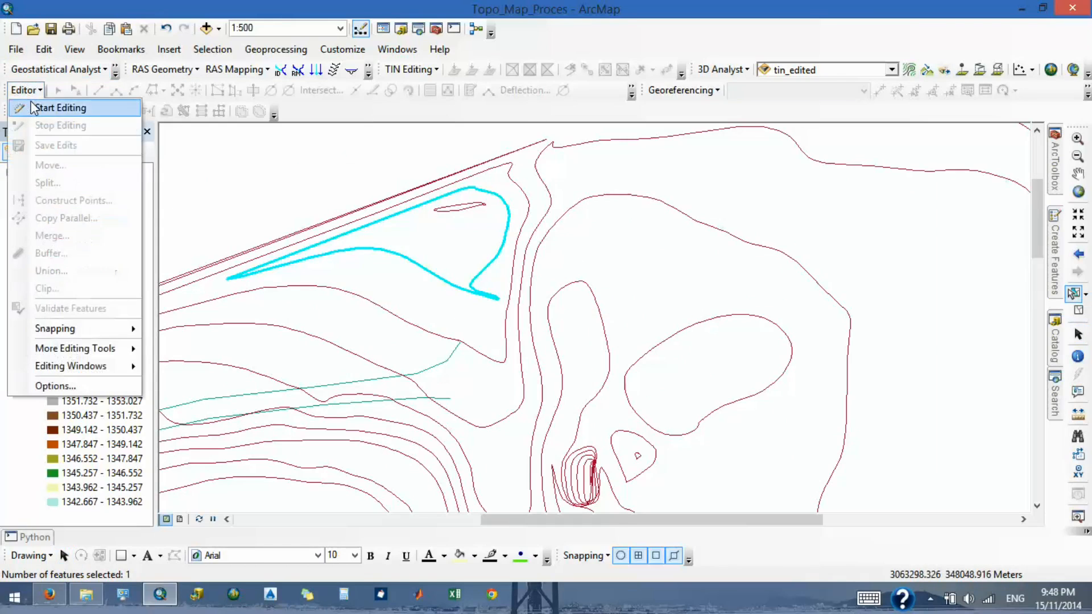
left_click(46, 107)
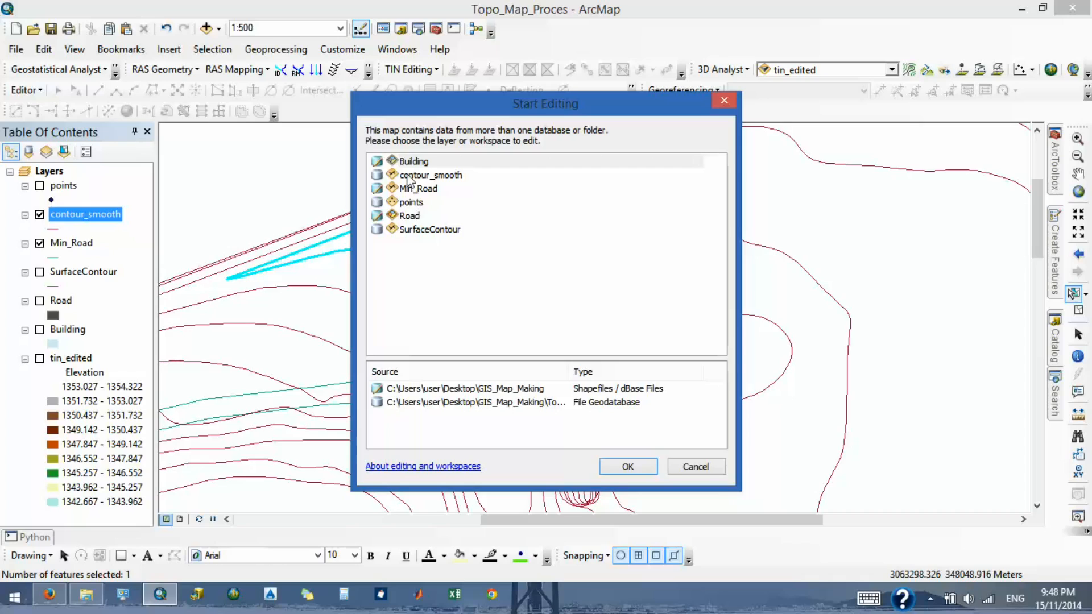
left_click(431, 175)
left_click(628, 467)
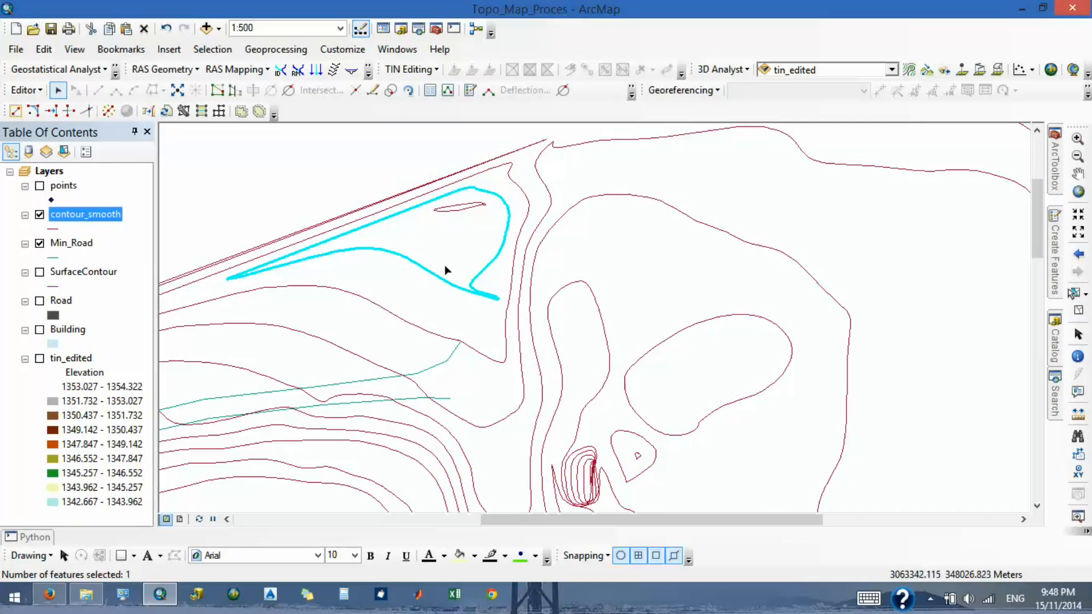
- Try to reshape the selected contour with a straight cut from its lower side up to the neck of the spike
left_click(239, 94)
scroll(442, 300, "up", 3)
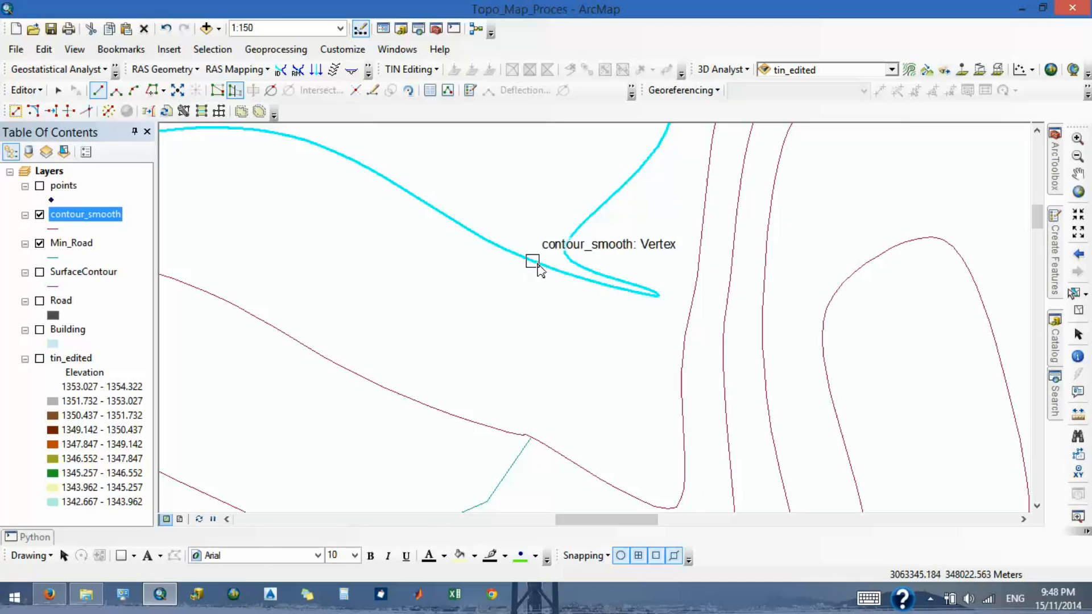
left_click(533, 261)
double_click(565, 250)
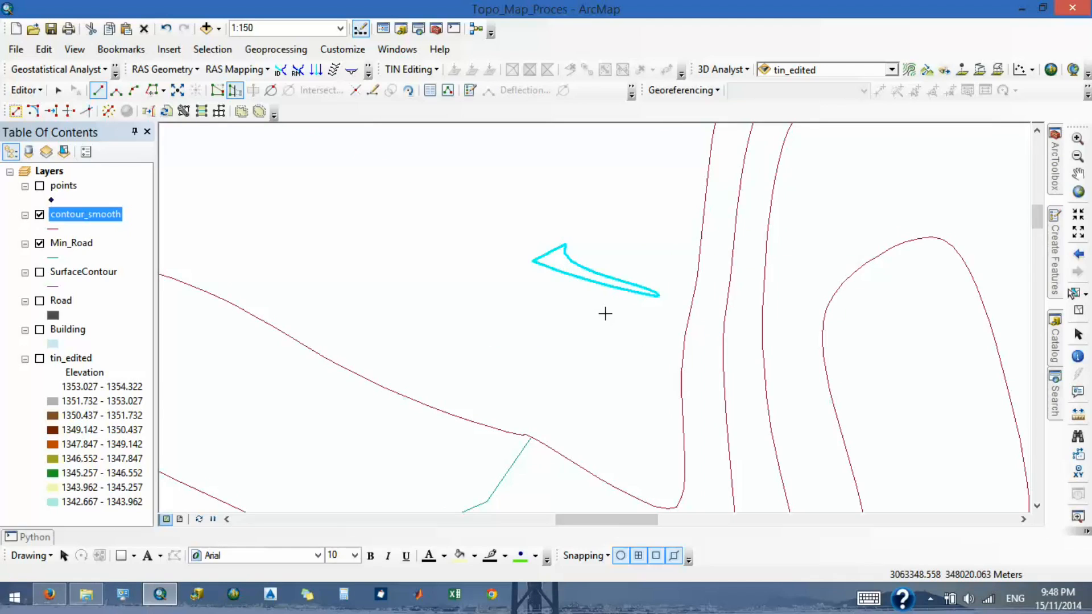
- Try the reshape cut in the opposite direction, from the upper bend down to the contour's lower side, and undo it
left_click(566, 243)
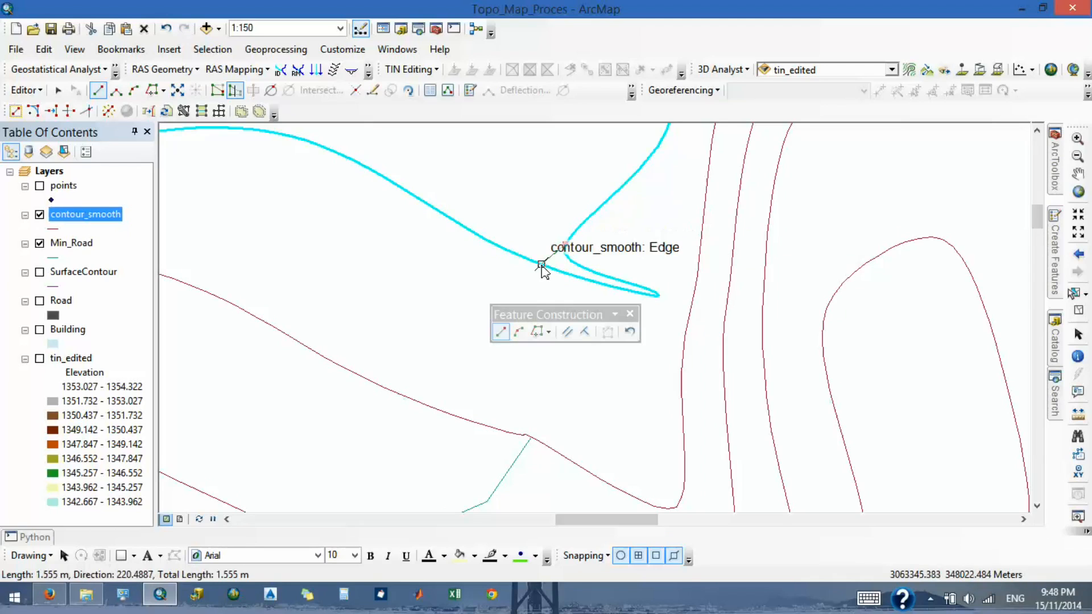
double_click(541, 265)
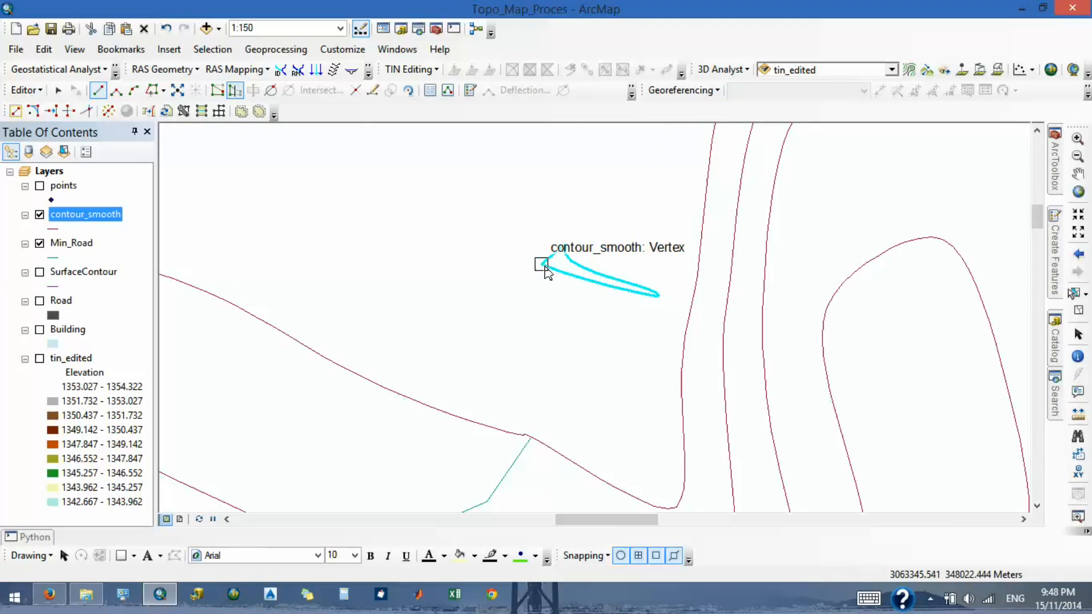
key("ctrl+z")
- Try to reshape the contour with a sketch following its lower edge before crossing to the upper bend, and undo the result
scroll(549, 271, "up", 2)
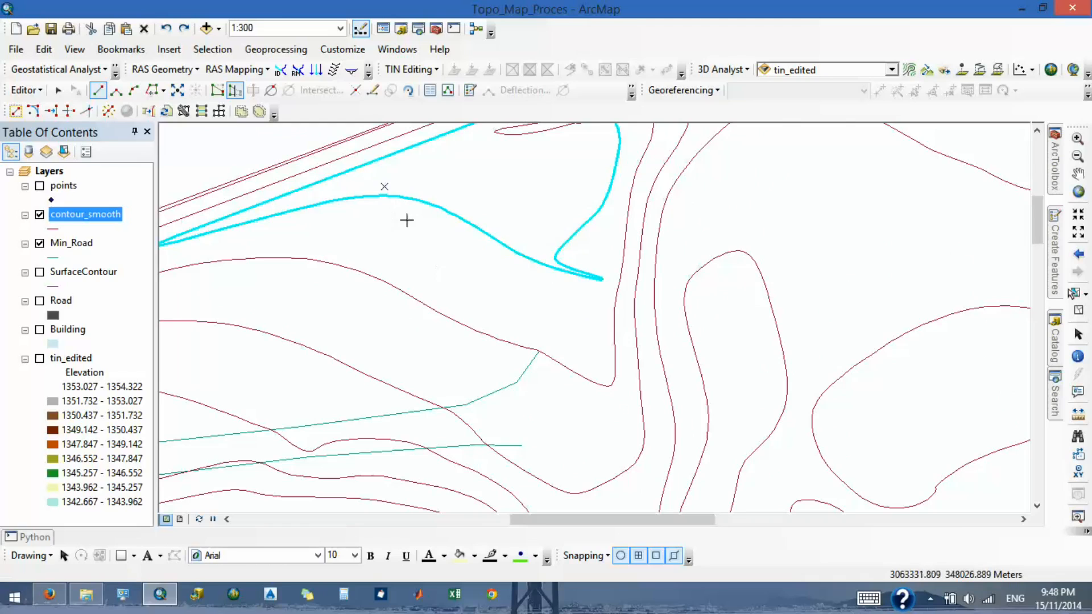
scroll(538, 265, "up", 2)
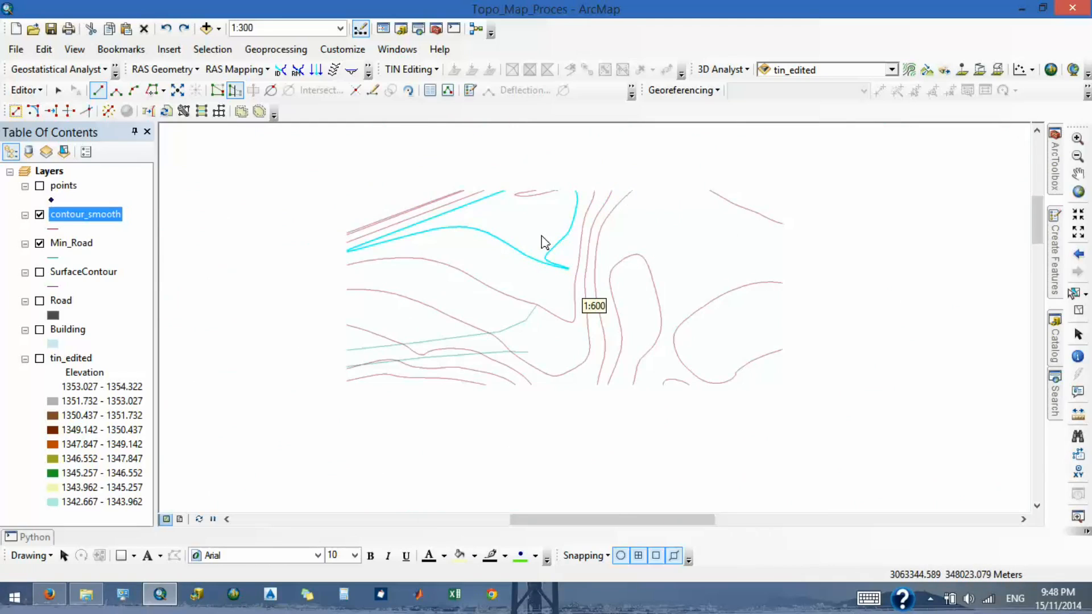
scroll(559, 246, "down", 2)
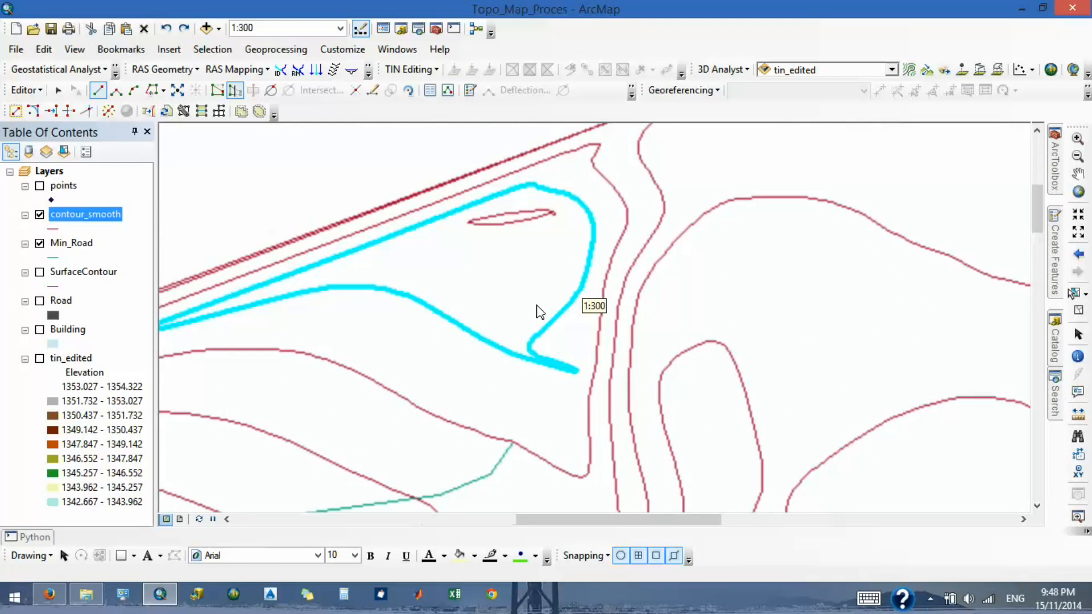
scroll(492, 360, "down", 1)
scroll(515, 388, "down", 2)
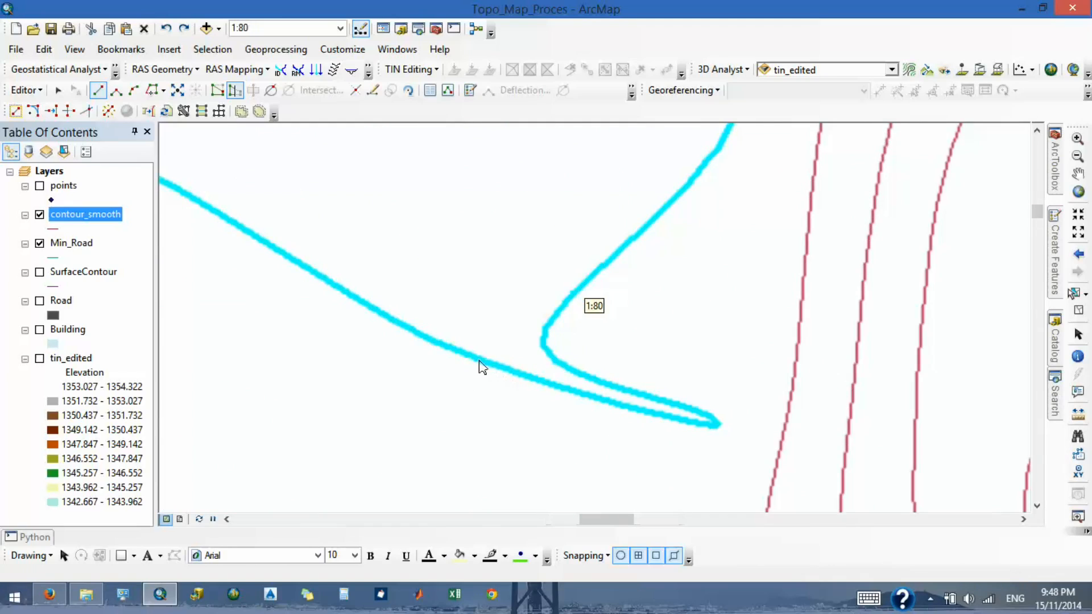
left_click(484, 362)
left_click(519, 374)
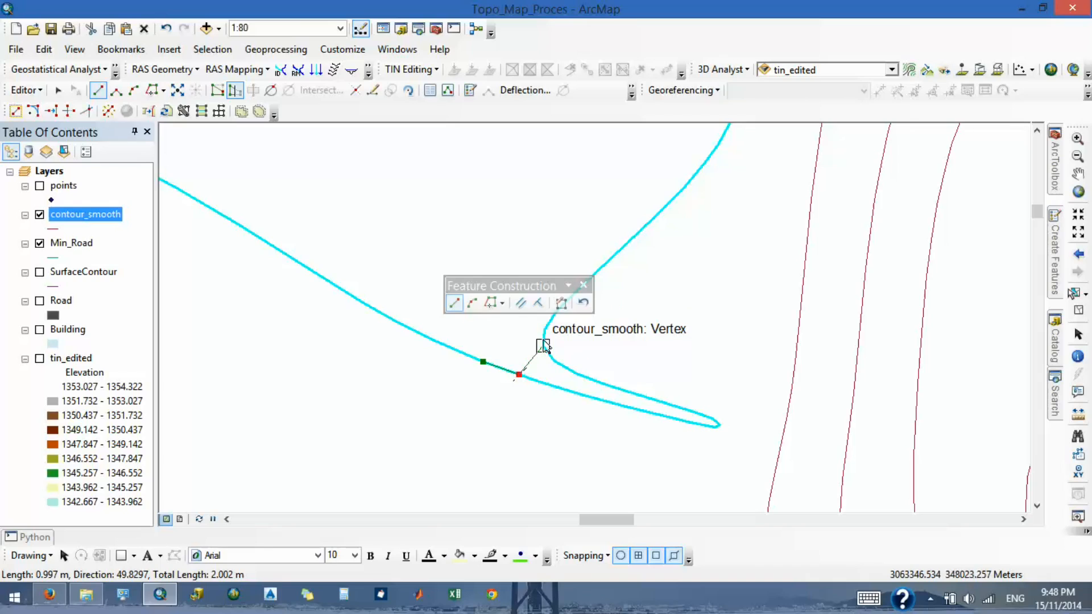
left_click(545, 330)
double_click(545, 330)
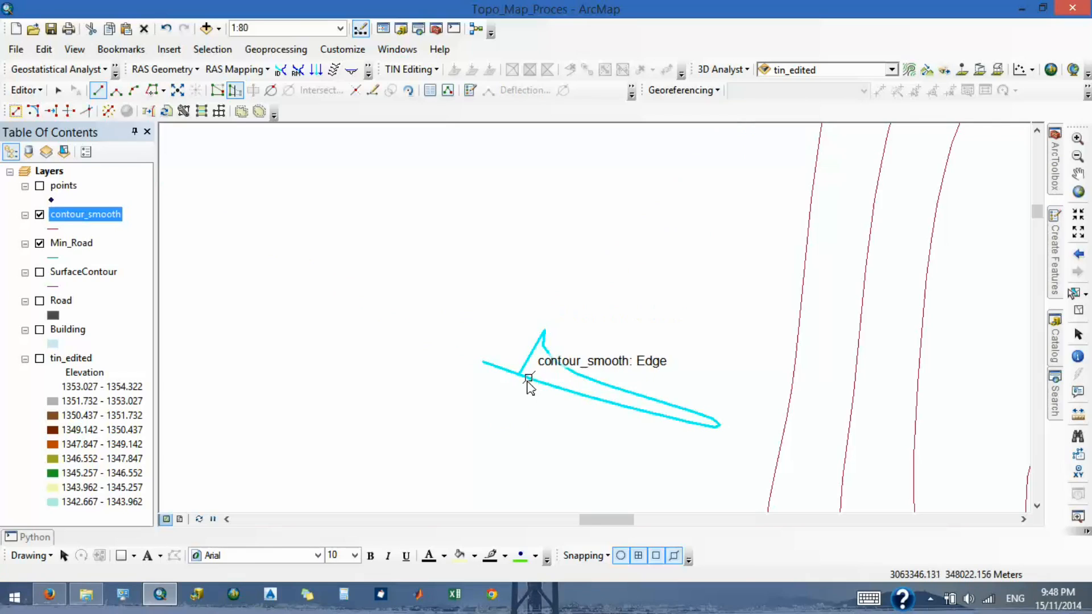
scroll(527, 380, "down", 2)
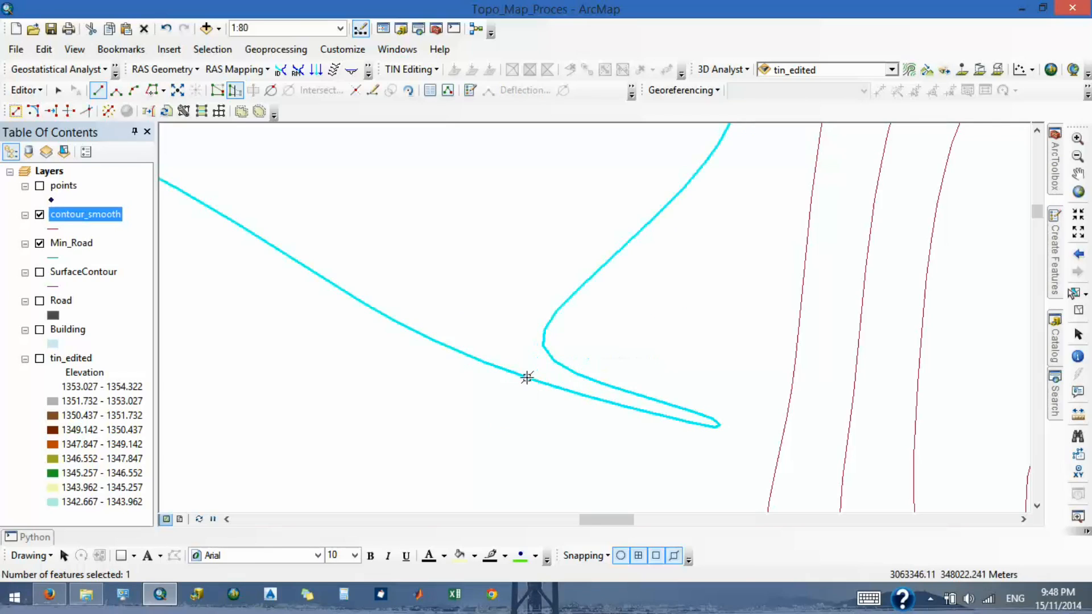
- Try to reshape the contour by tracing part of its lower edge and closing with a straight segment to the upper bend
left_click(410, 330)
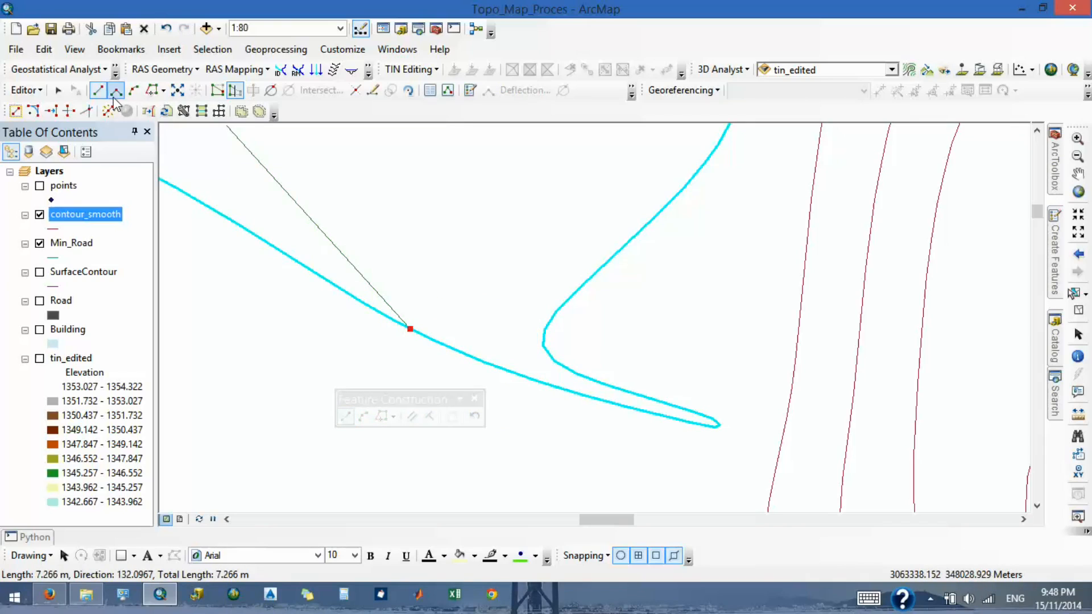
left_click(151, 91)
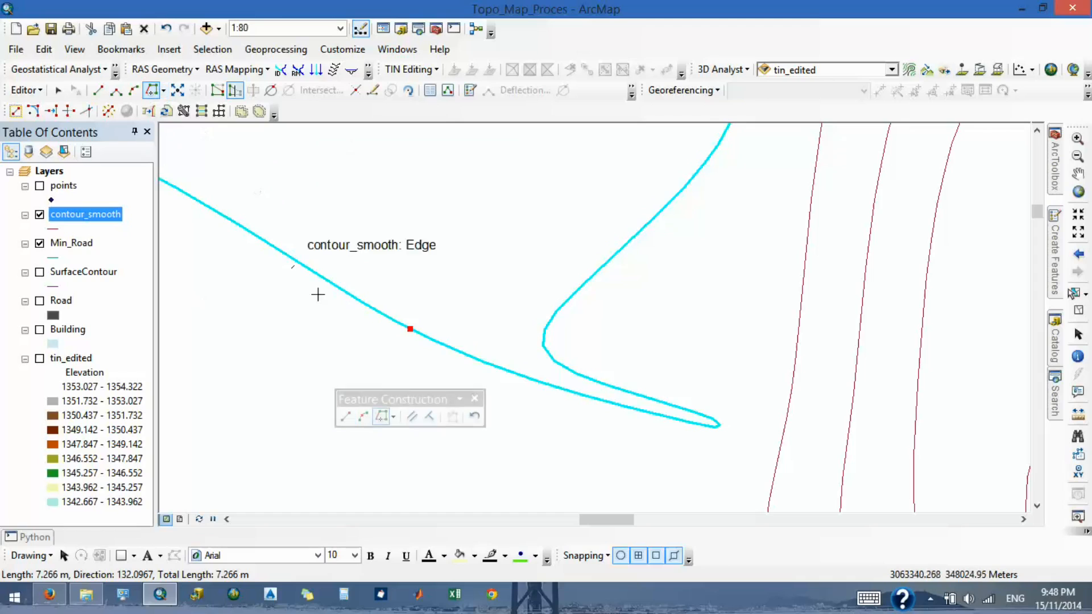
left_click(410, 329)
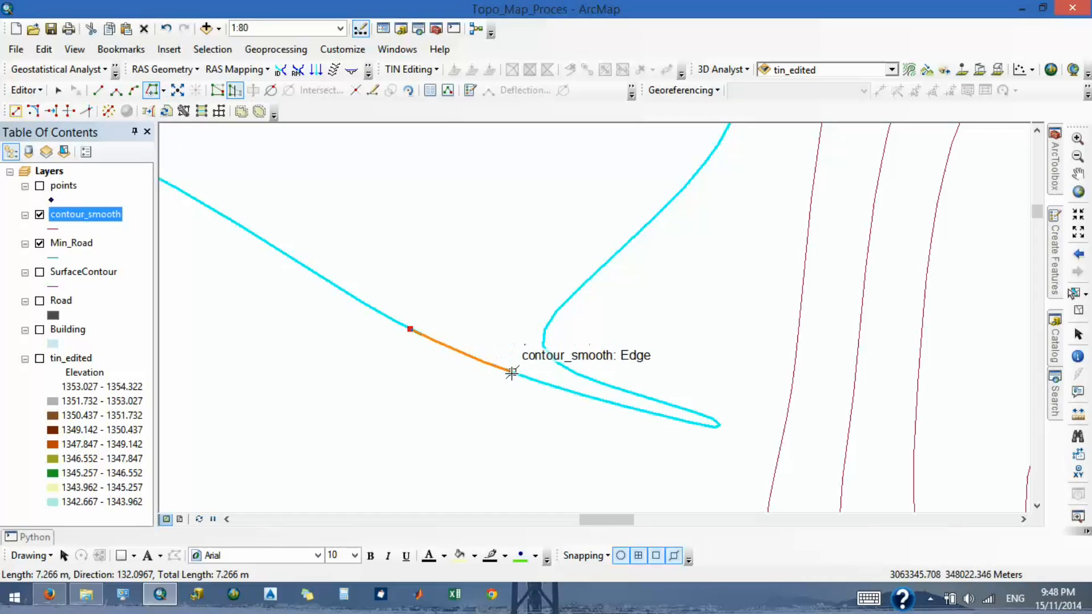
left_click(530, 379)
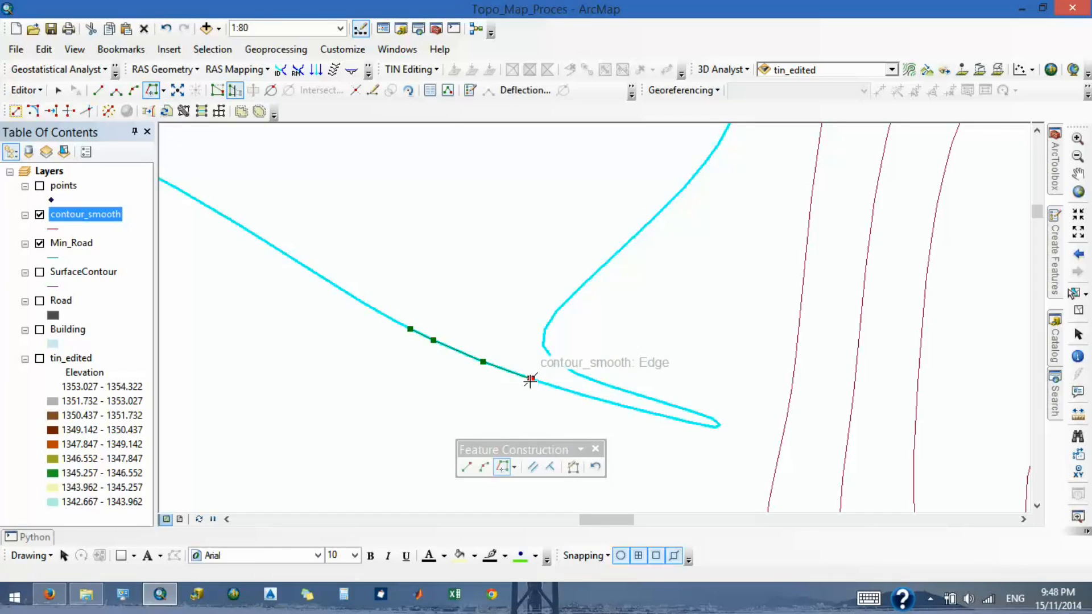
left_click(466, 467)
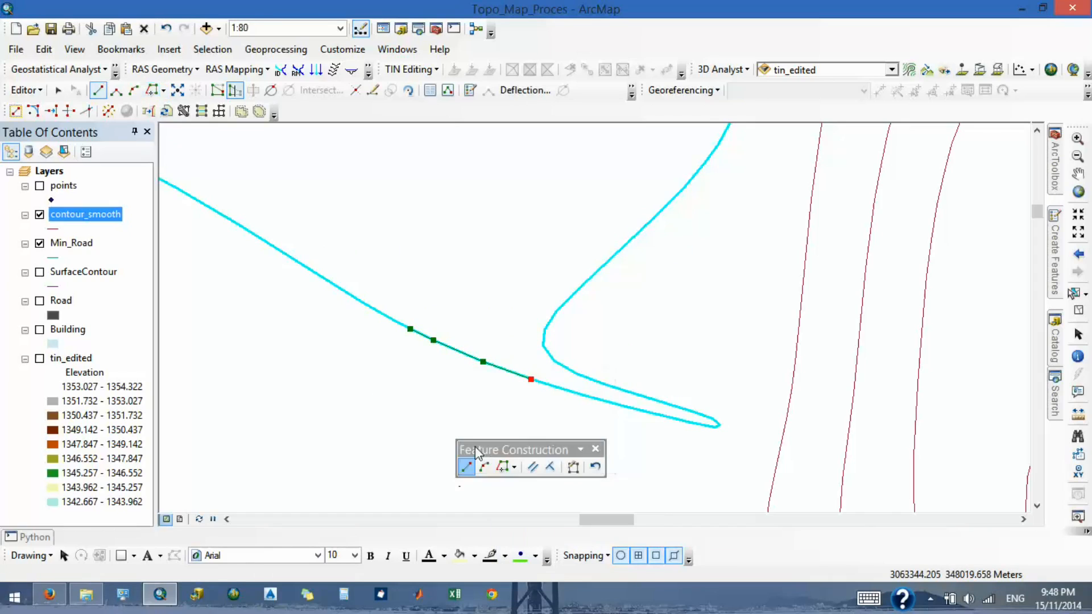
double_click(542, 329)
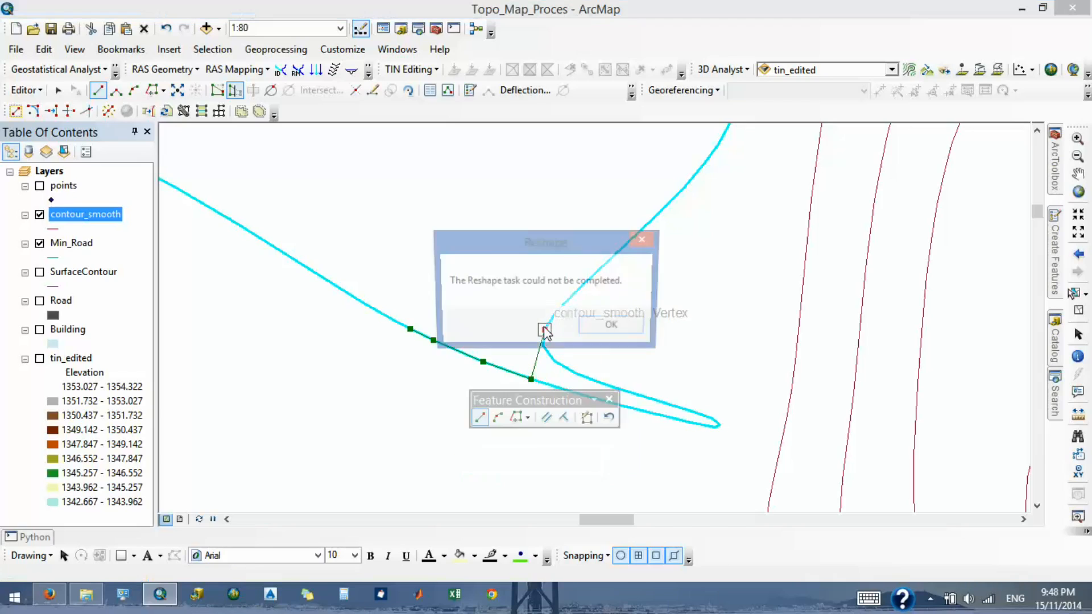
left_click(611, 328)
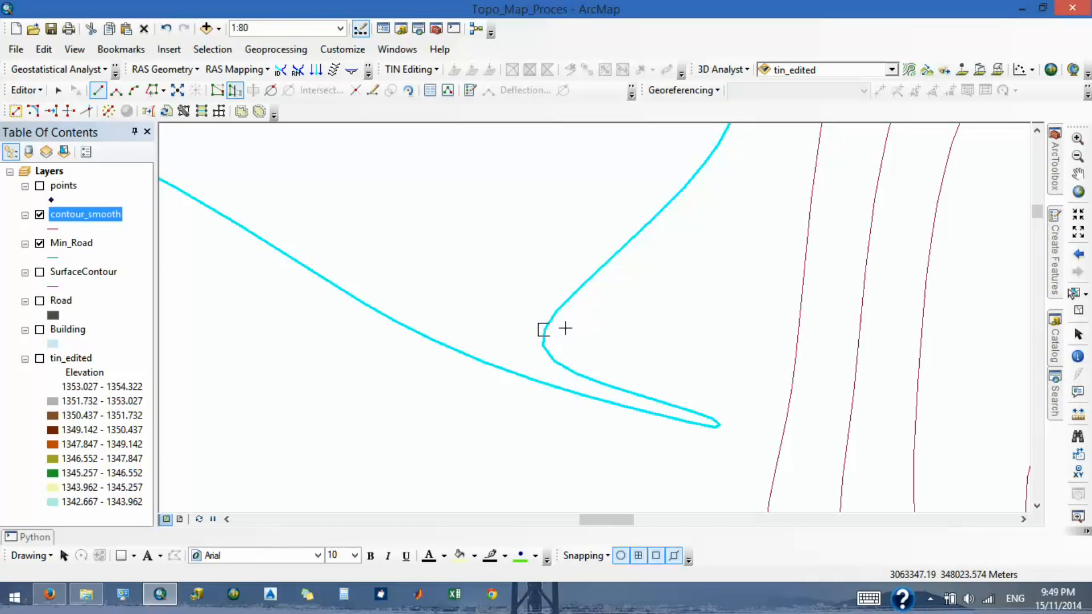
scroll(550, 332, "down", 3)
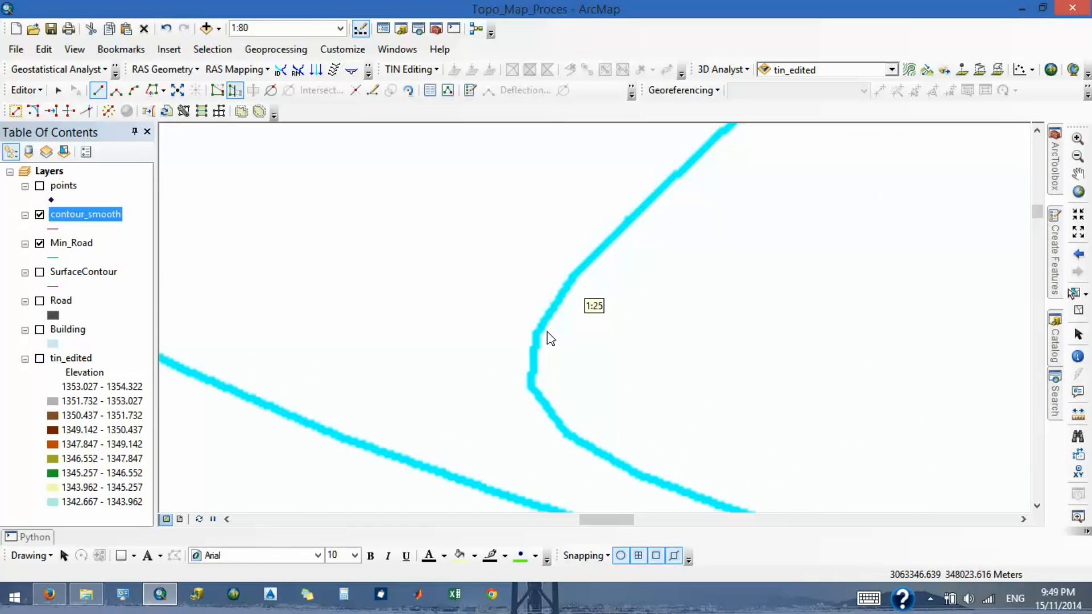
left_click(536, 335)
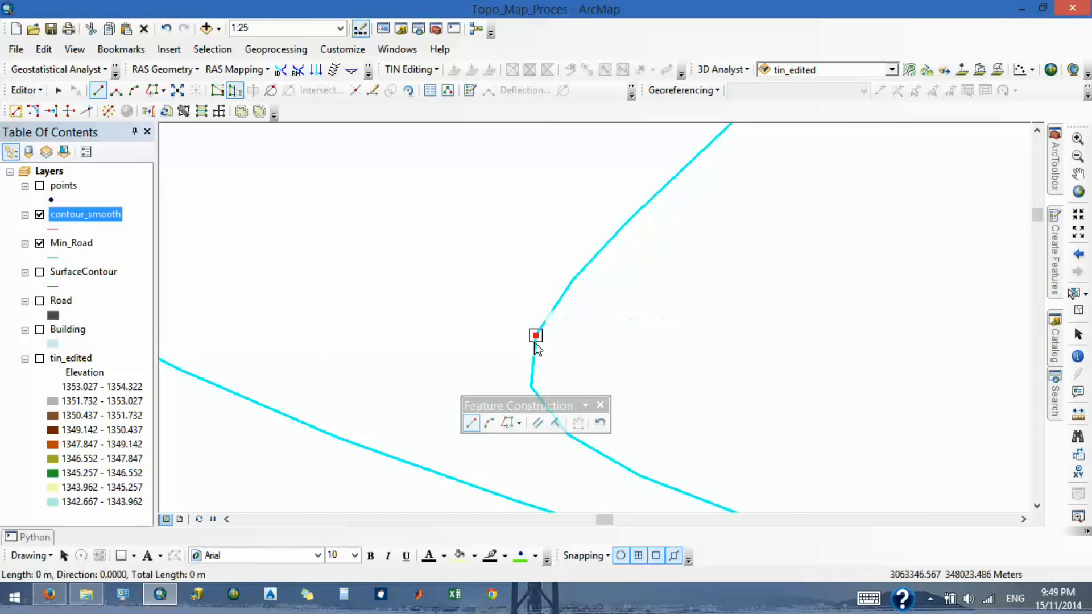
double_click(481, 489)
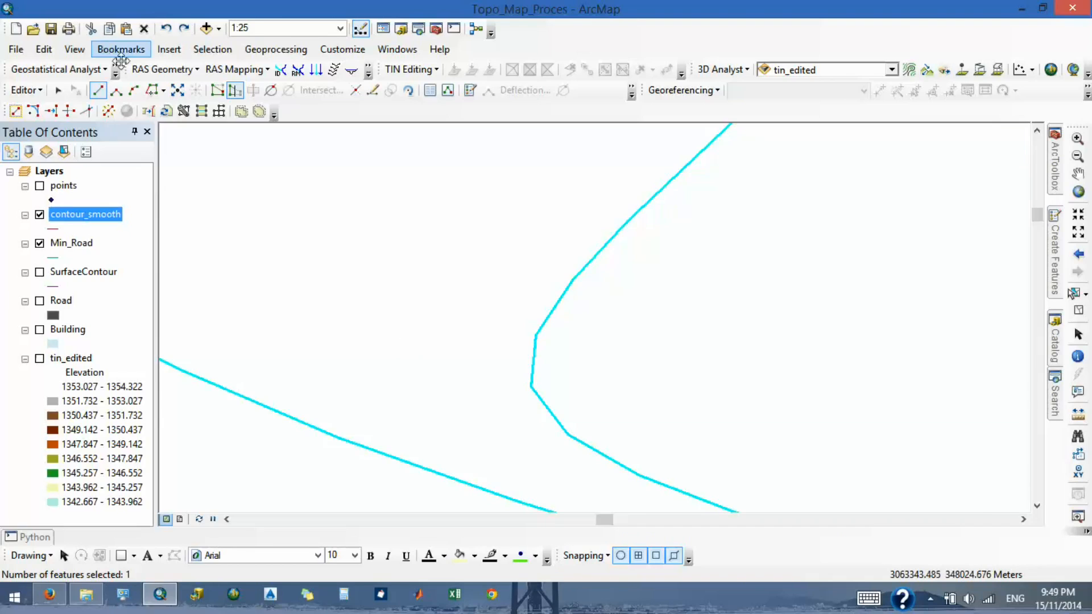
left_click(152, 91)
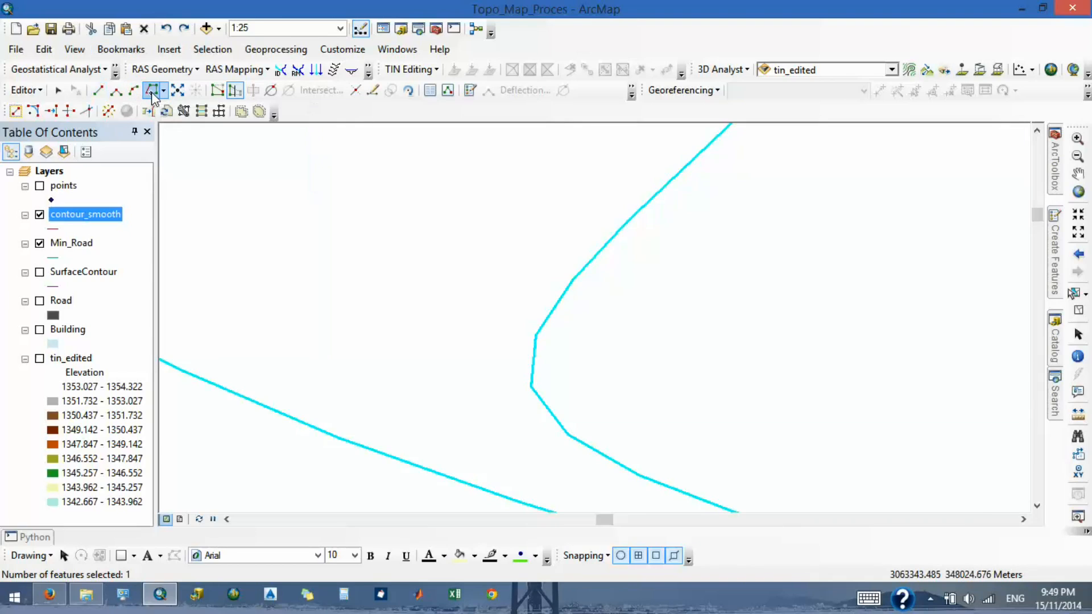
- Try to reshape the selected contour by tracing it from the neck of the spike around its upper side
left_click(98, 90)
scroll(351, 394, "up", 3)
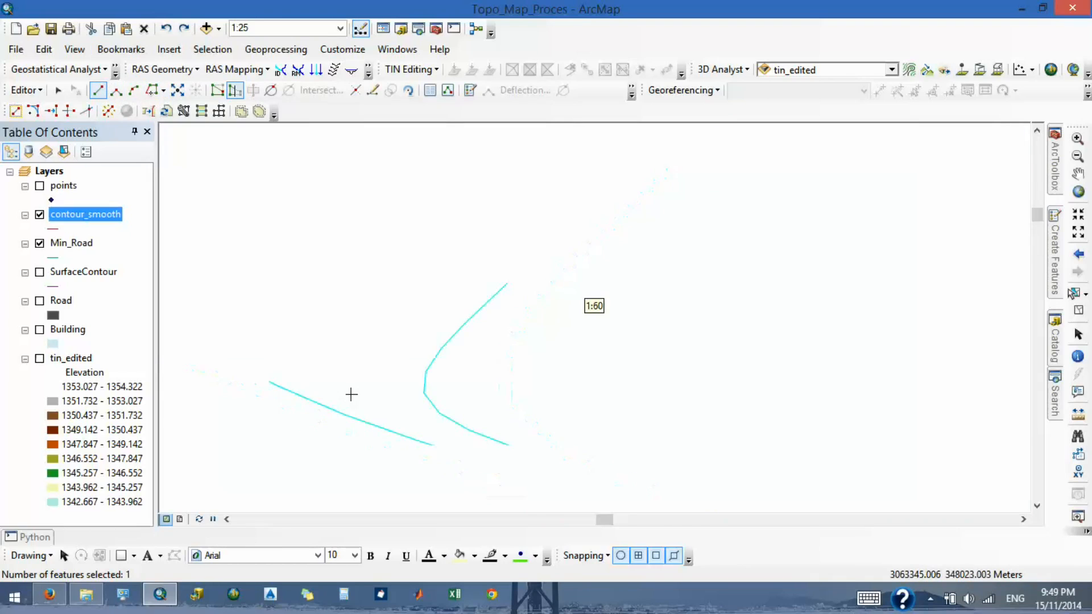
scroll(376, 381, "up", 3)
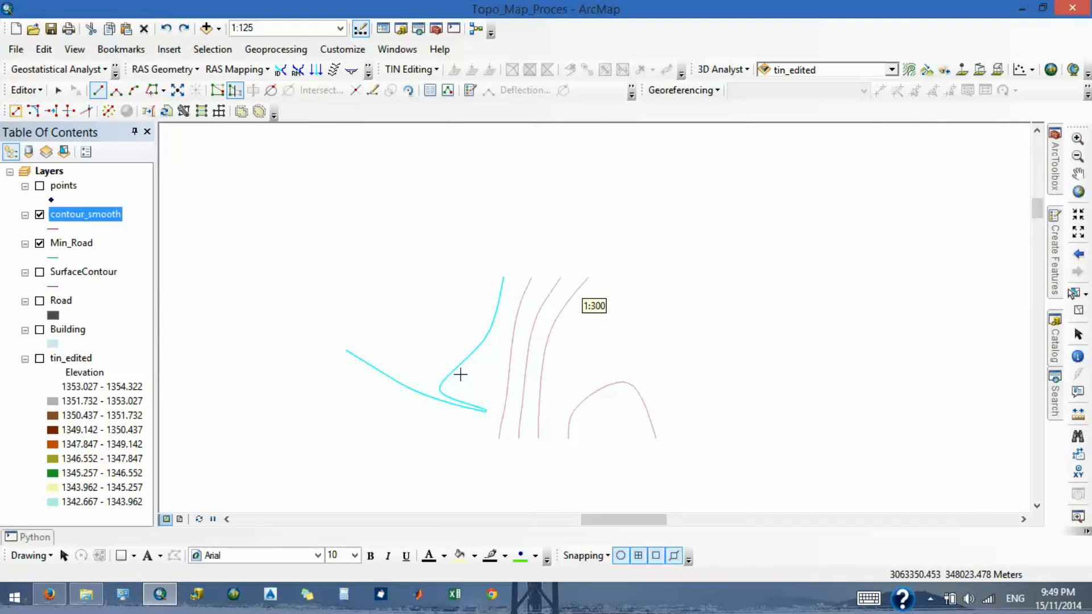
left_click(444, 377)
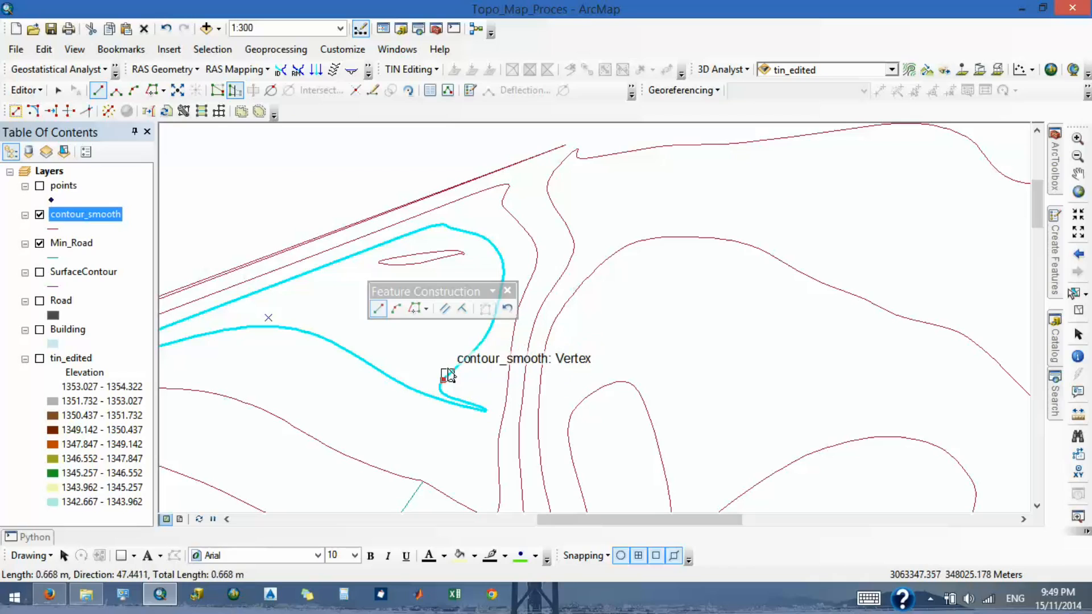
left_click(152, 91)
left_click(444, 377)
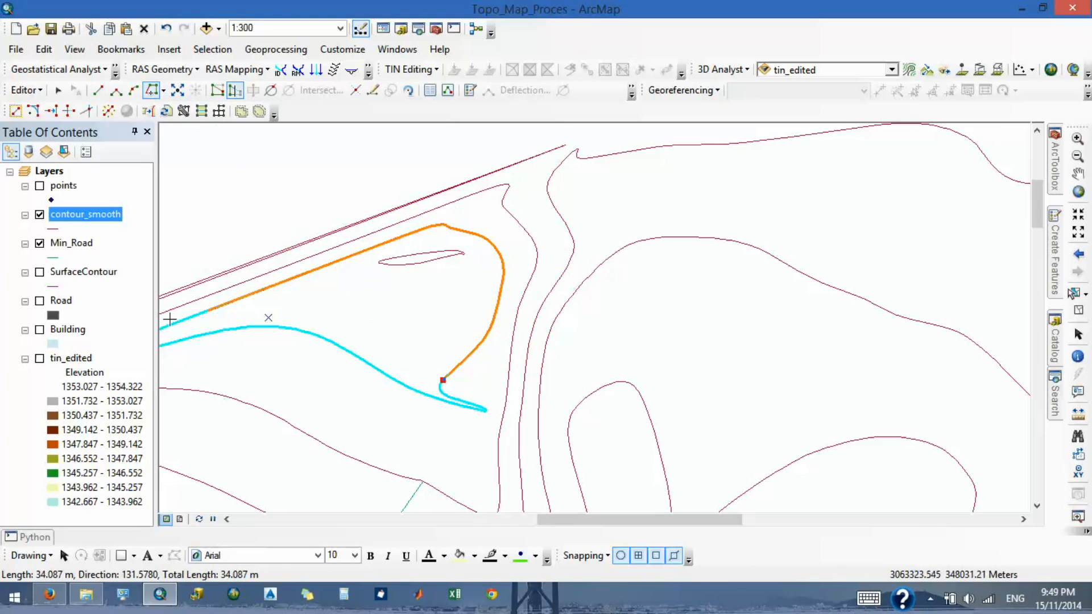
scroll(264, 379, "up", 1)
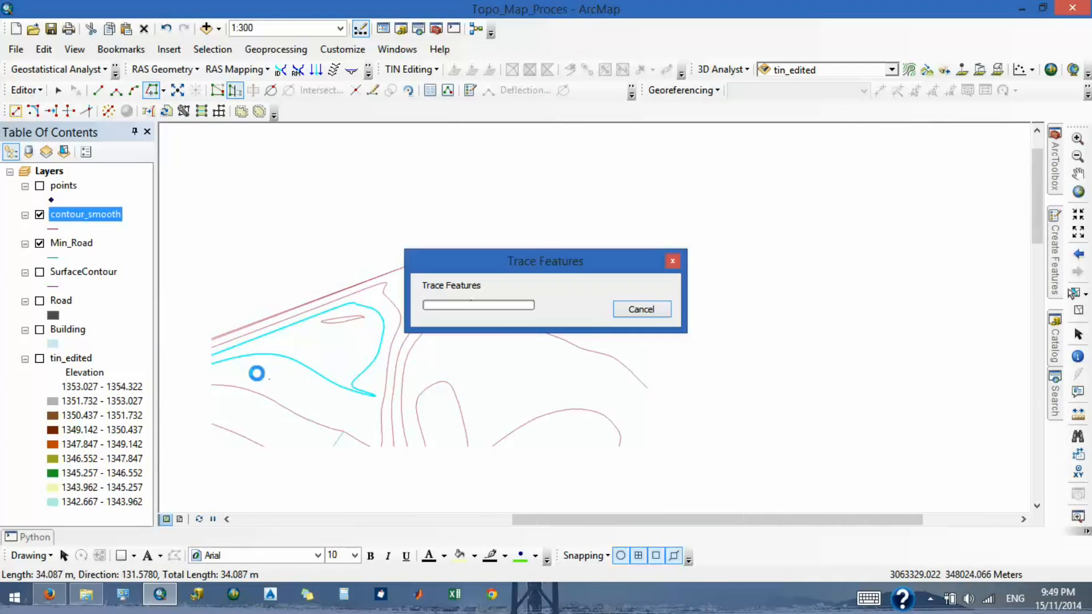
scroll(276, 339, "up", 1)
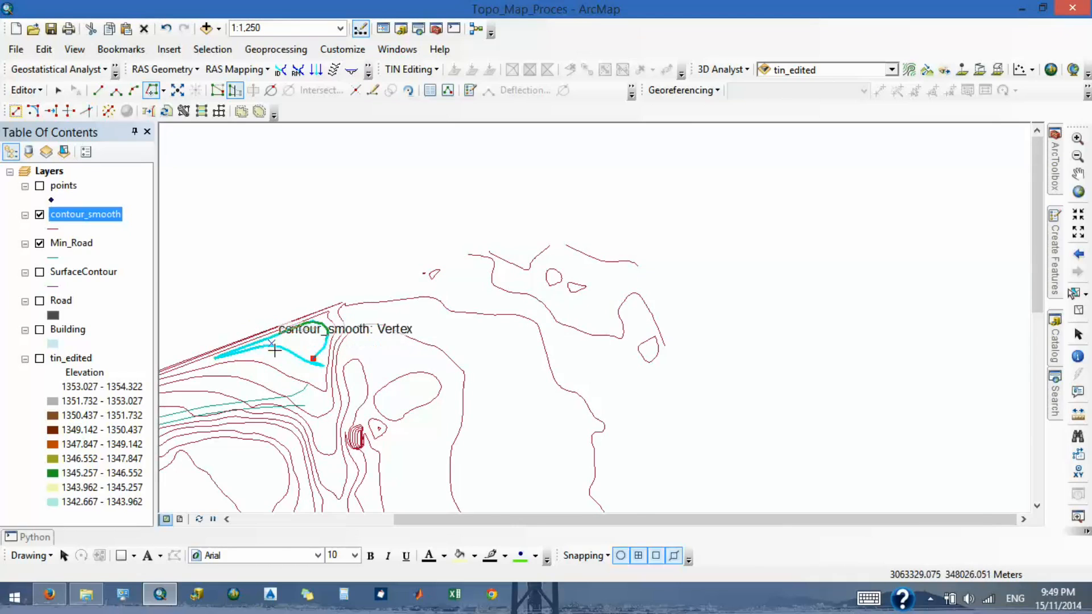
scroll(274, 351, "down", 2)
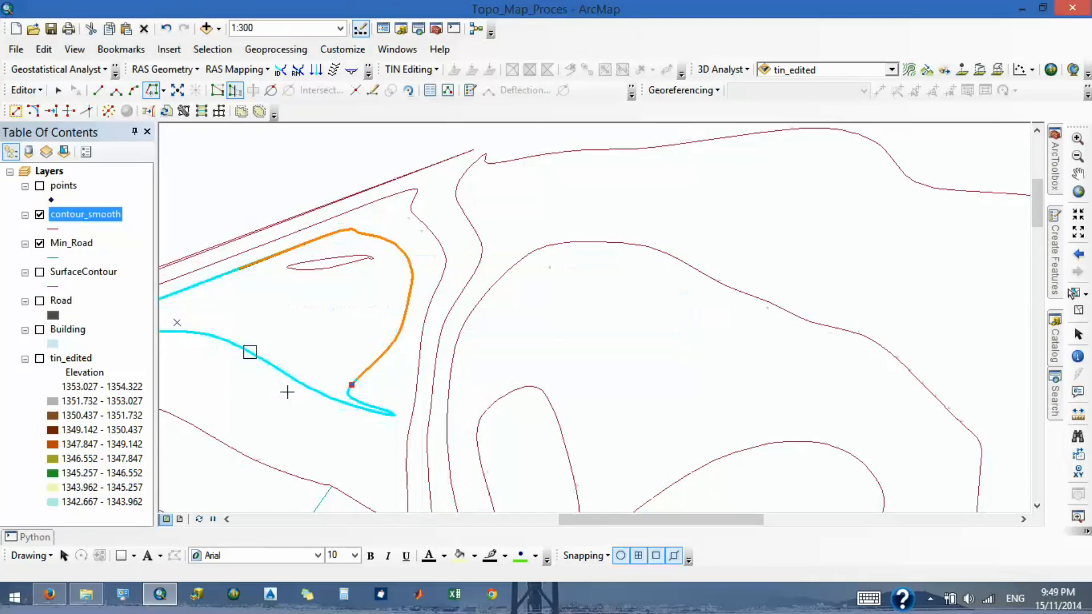
scroll(288, 392, "down", 1)
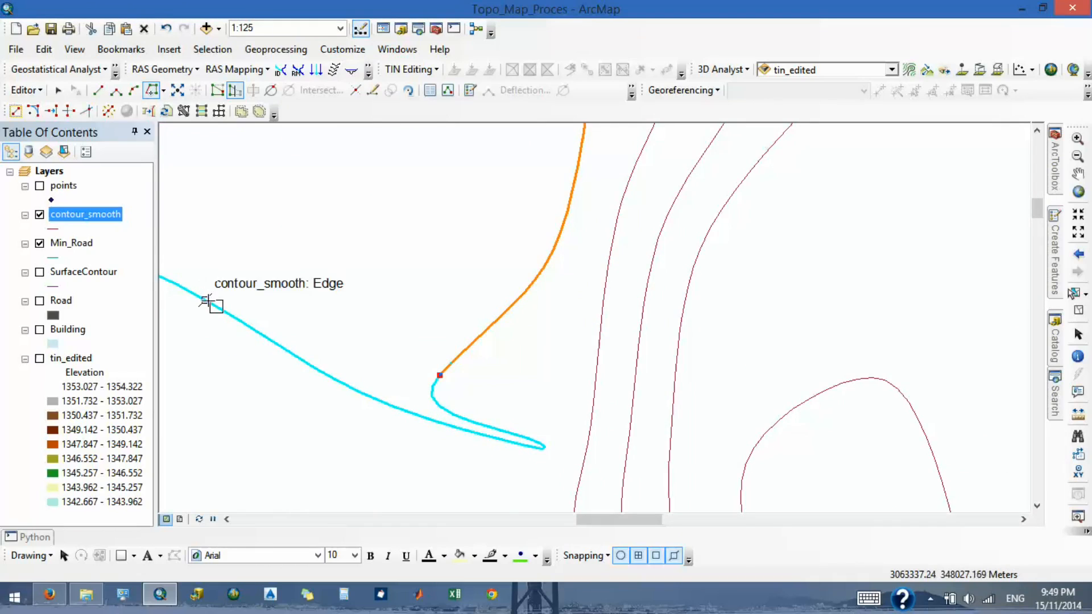
scroll(310, 353, "up", 1)
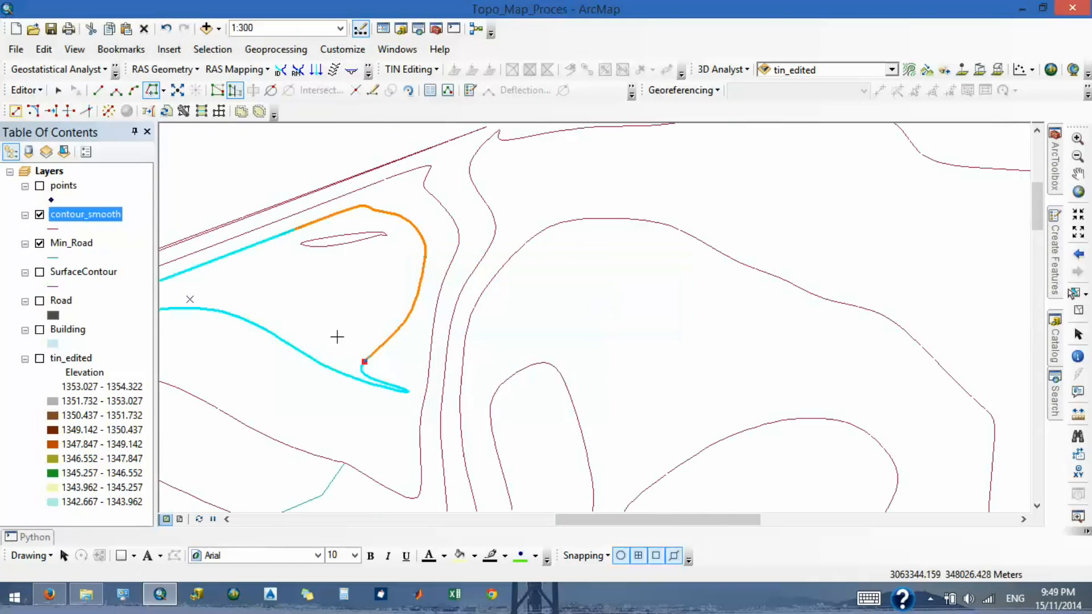
scroll(339, 325, "up", 1)
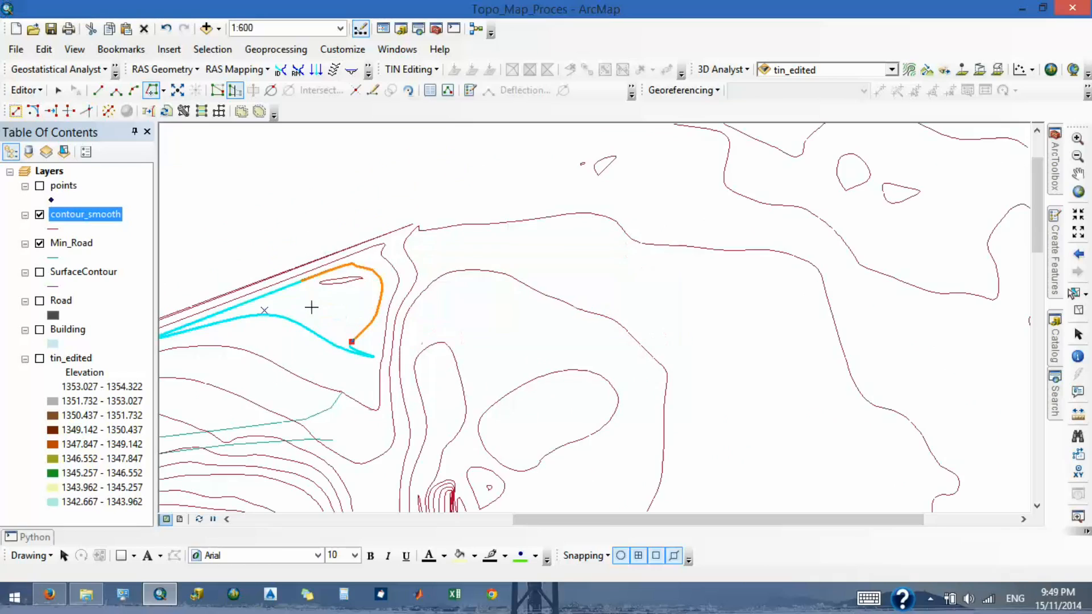
scroll(285, 303, "up", 1)
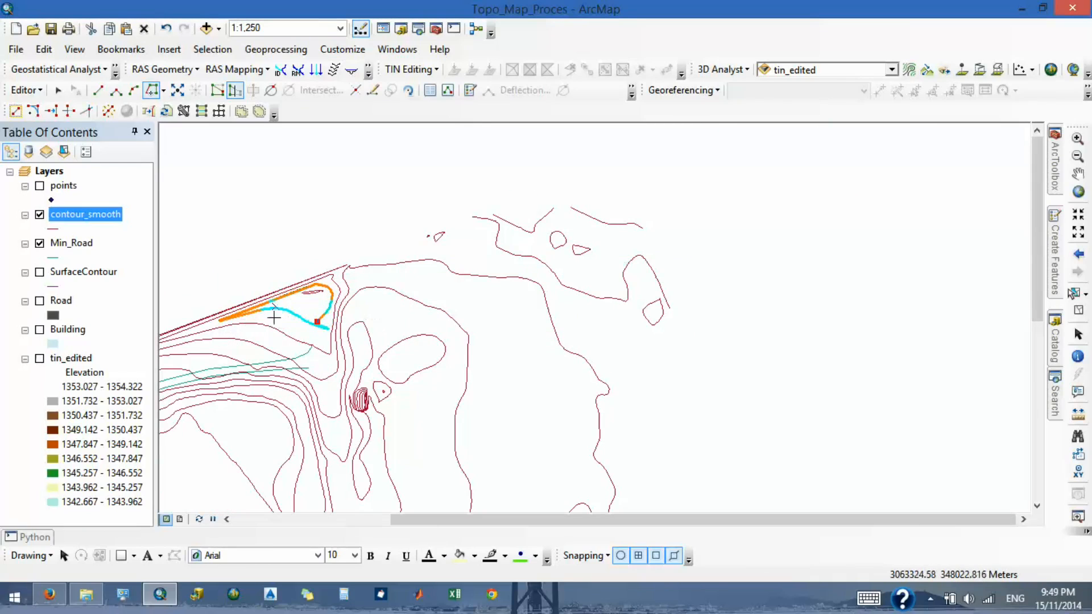
scroll(306, 318, "down", 2)
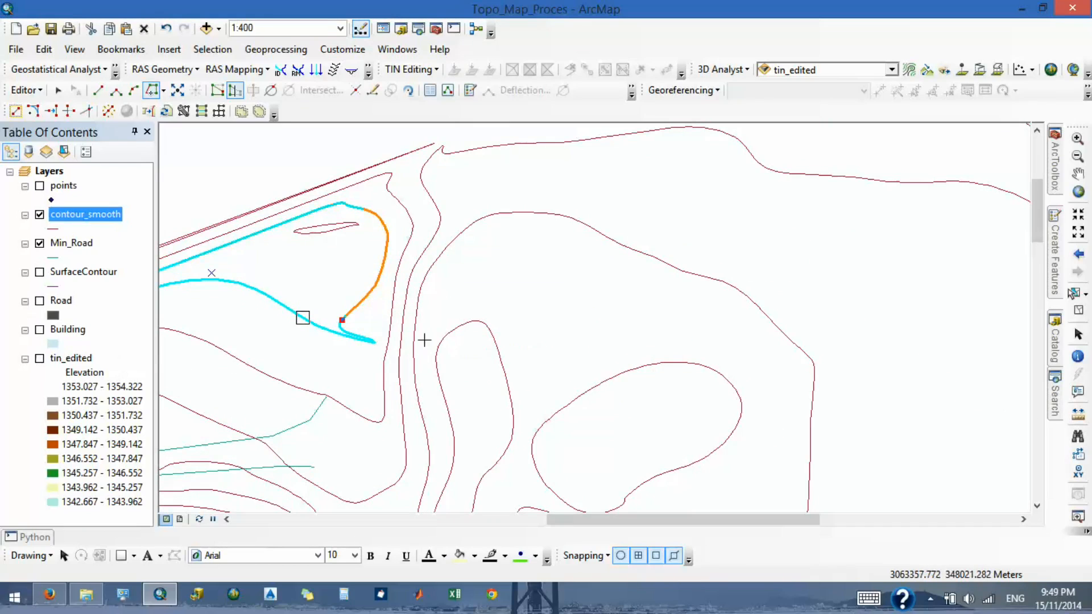
scroll(507, 300, "up", 1)
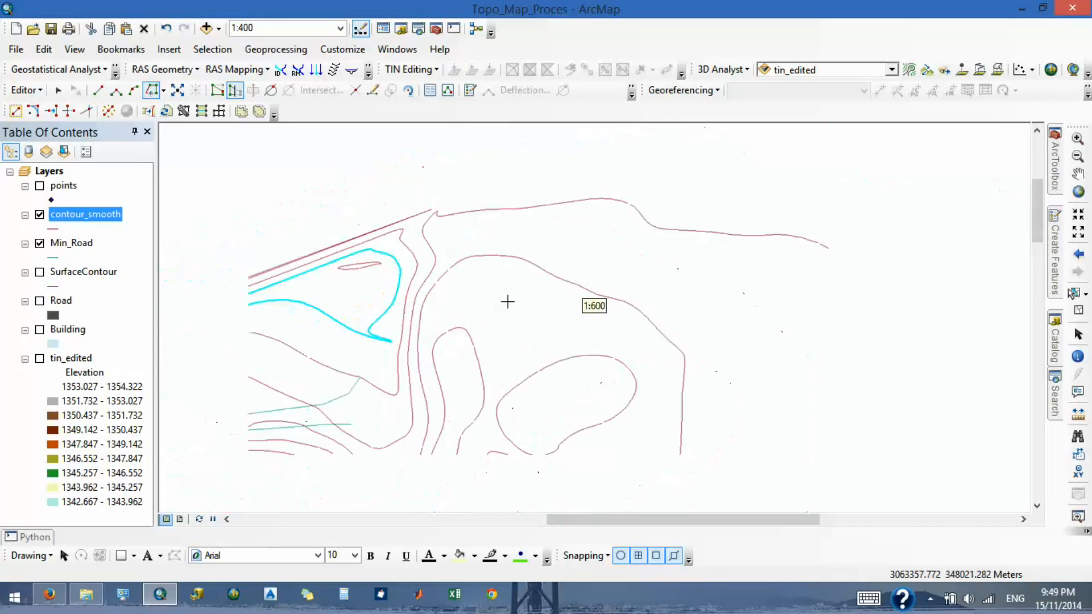
left_click(1078, 173)
left_click_drag(394, 296, 792, 298)
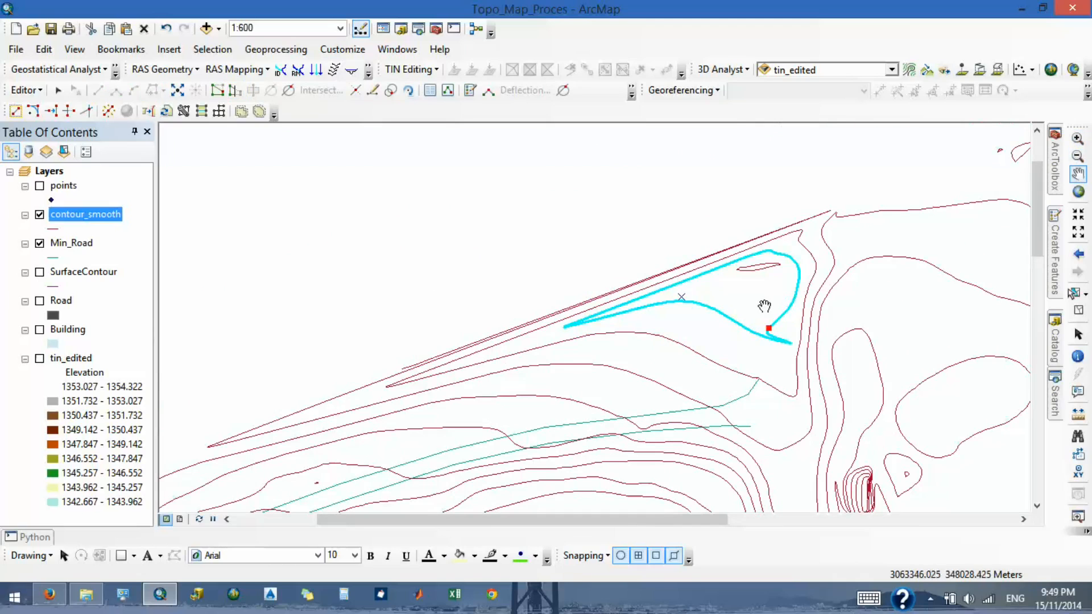
- Try to remove the spike by selecting the vertices around its tip and deleting them, and undo the deletion
left_click(218, 89)
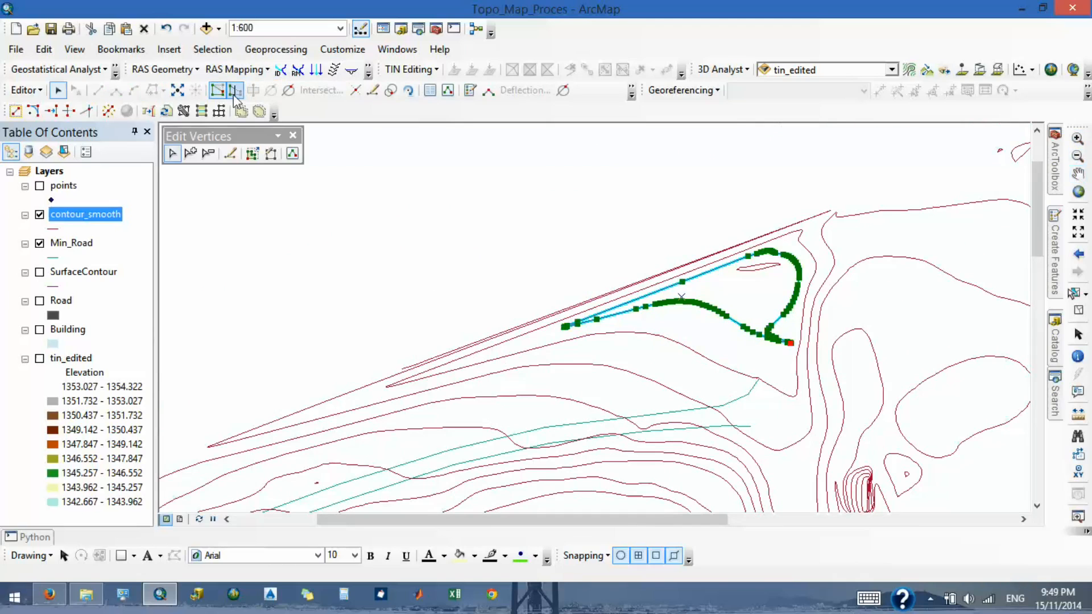
left_click(234, 90)
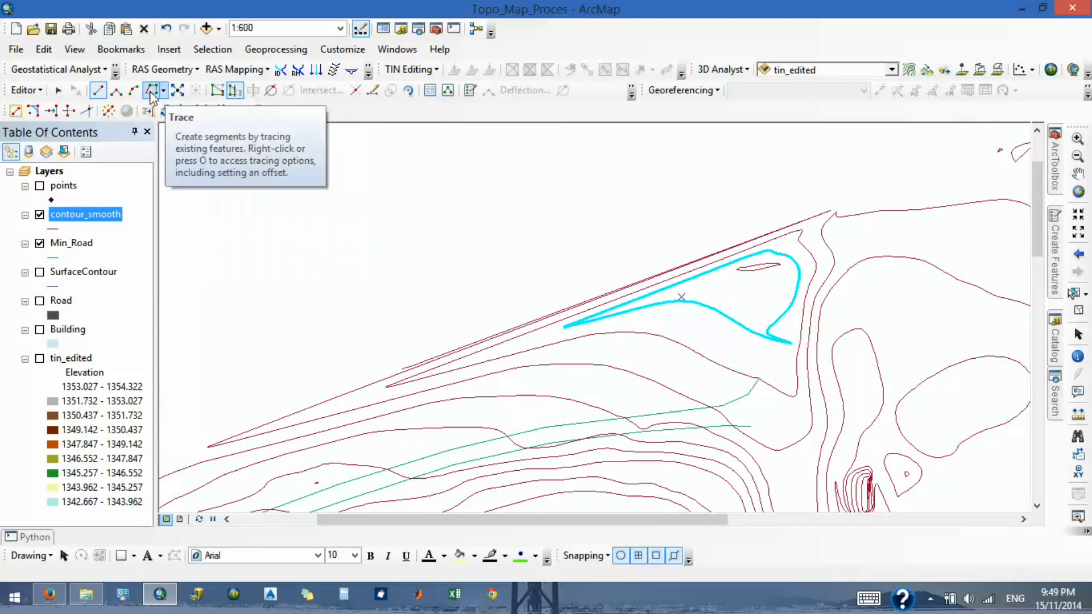
left_click(216, 90)
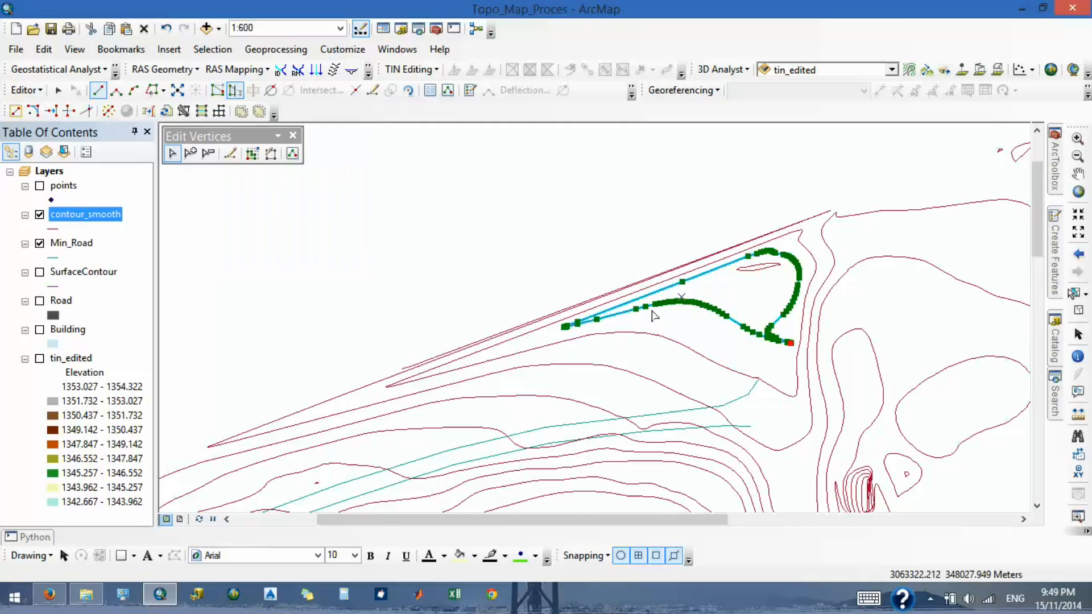
scroll(653, 316, "down", 5)
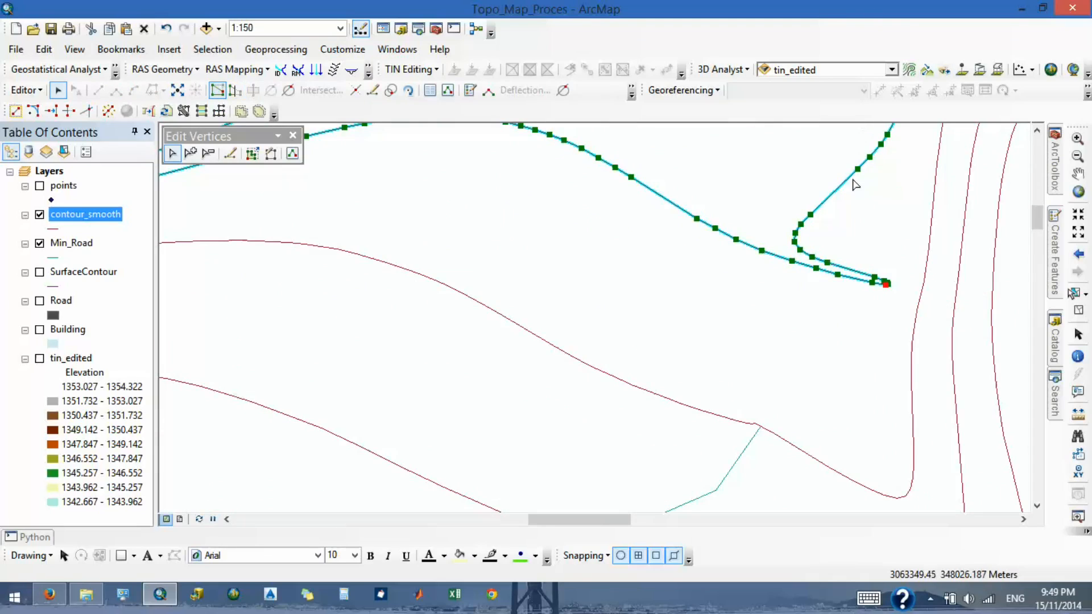
scroll(834, 244, "down", 2)
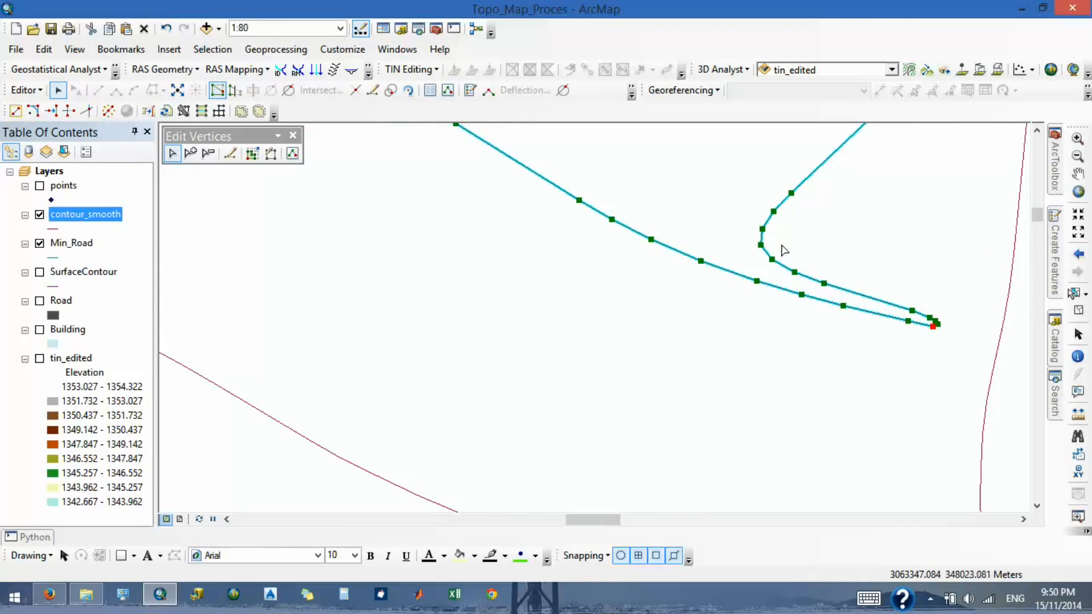
left_click_drag(780, 239, 974, 357)
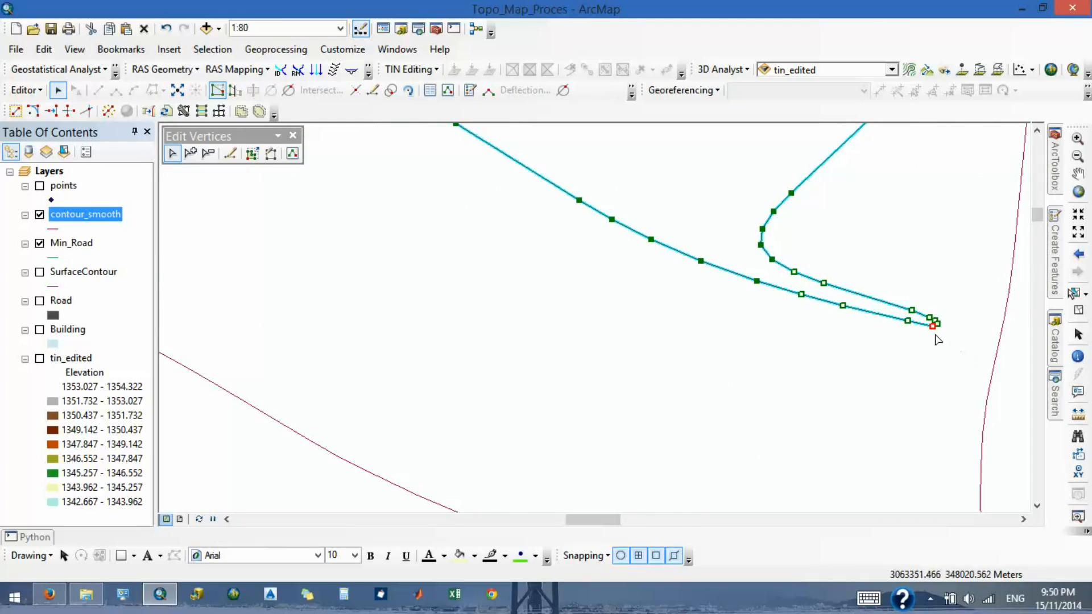
key("Delete")
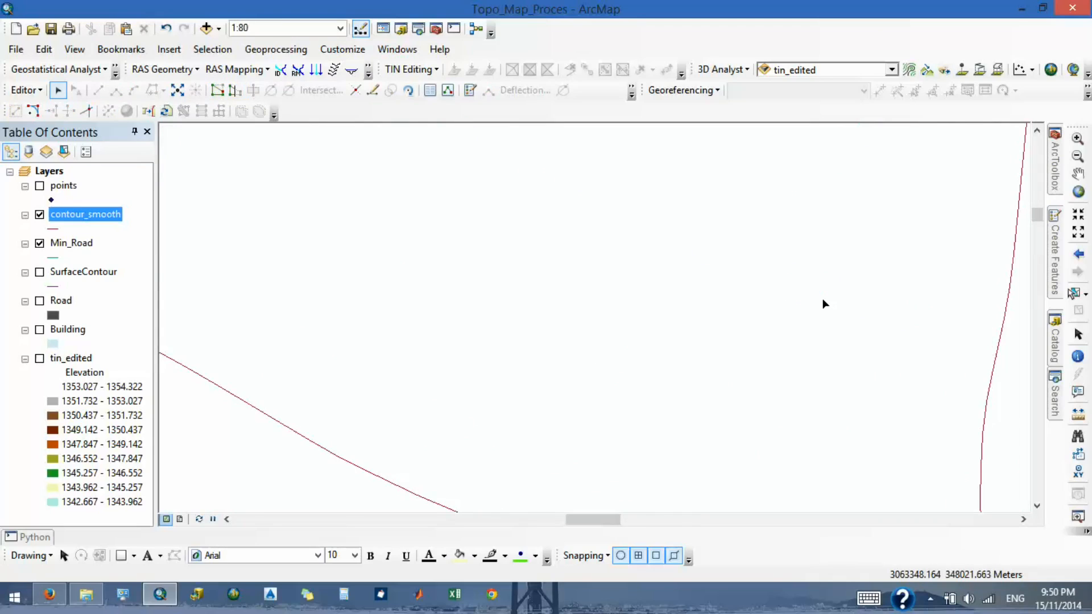
key("ctrl+z")
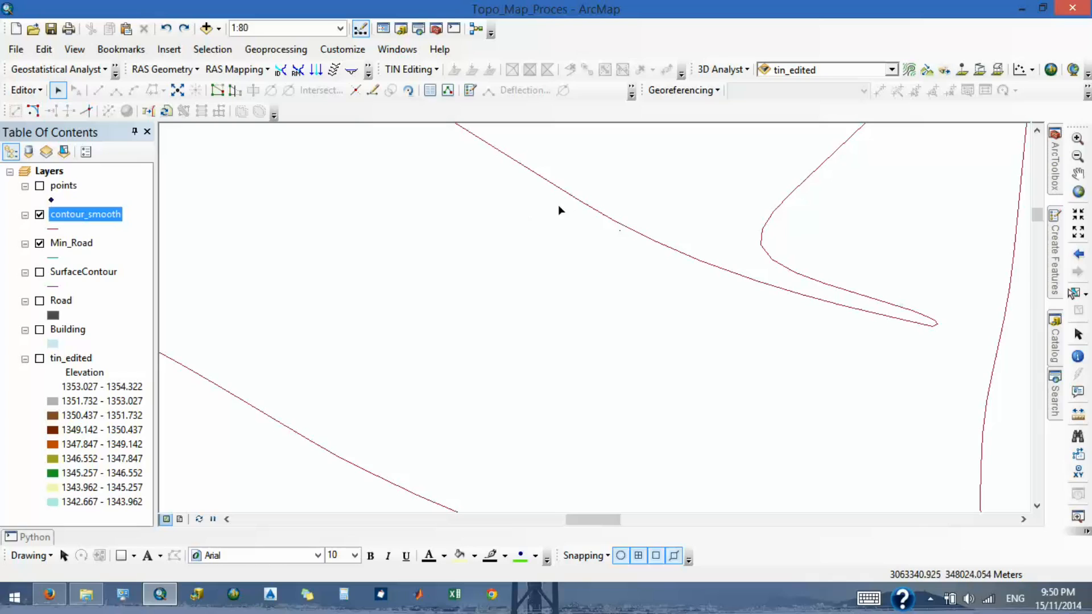
- Reselect the contour and use Delete Vertex to remove all vertices forming the narrow spike, back to the neck on both sides
left_click(600, 233)
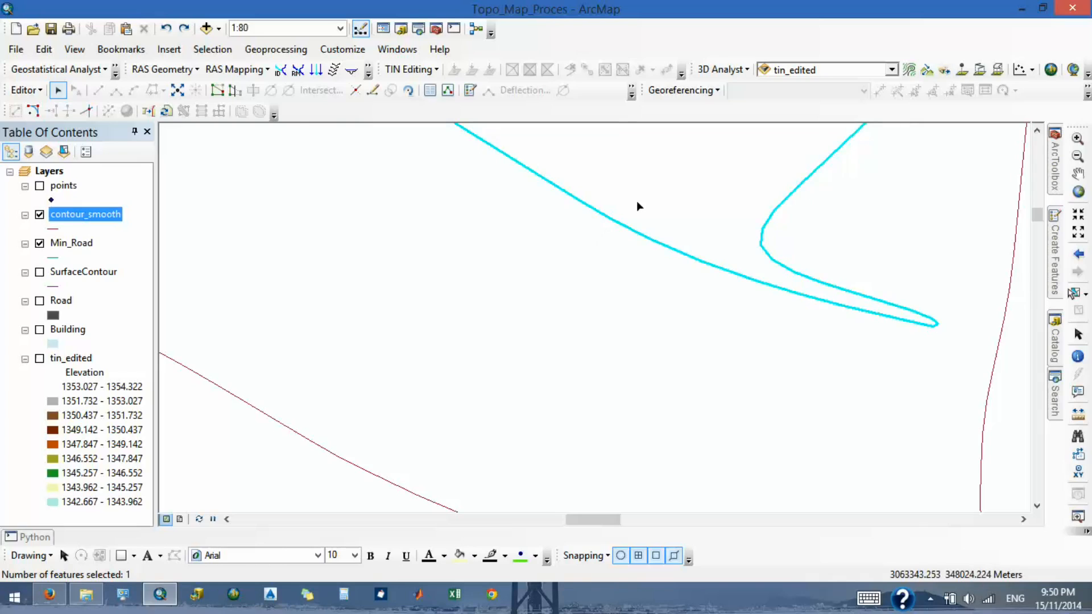
left_click(217, 90)
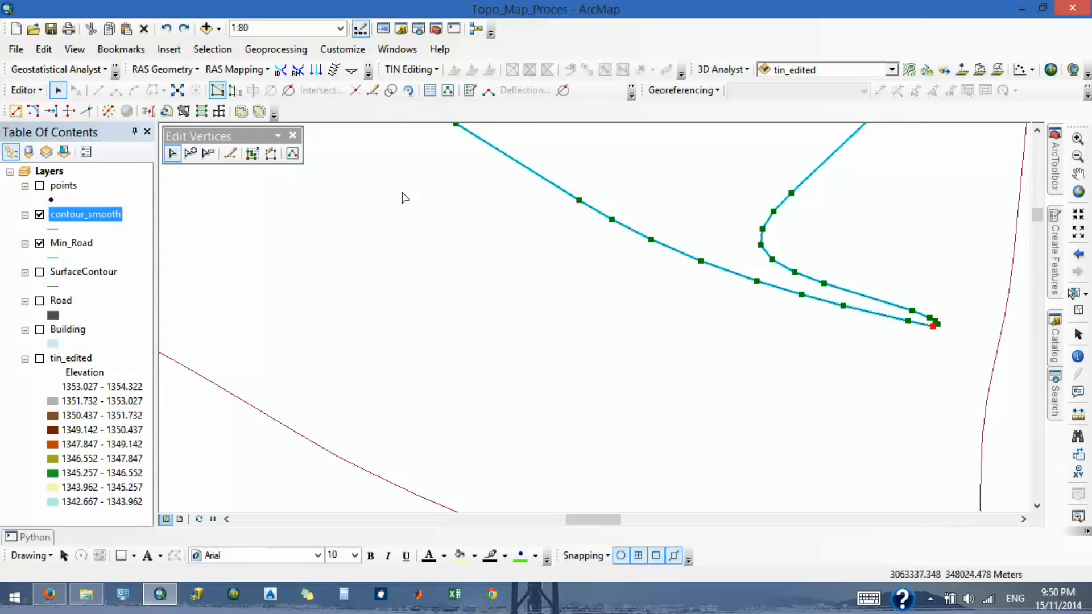
left_click(210, 156)
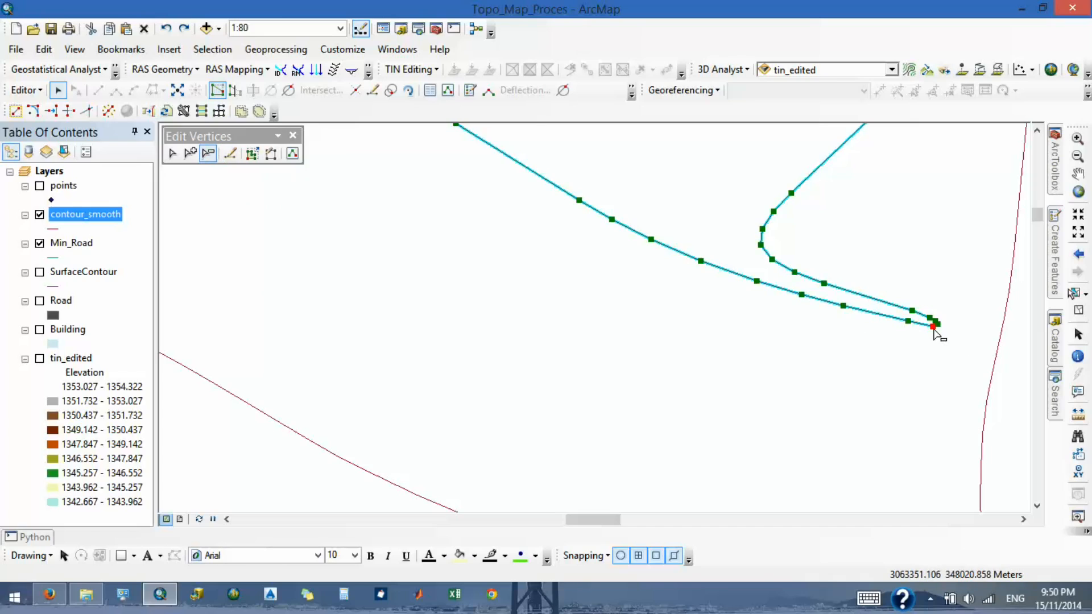
left_click_drag(862, 244, 949, 359)
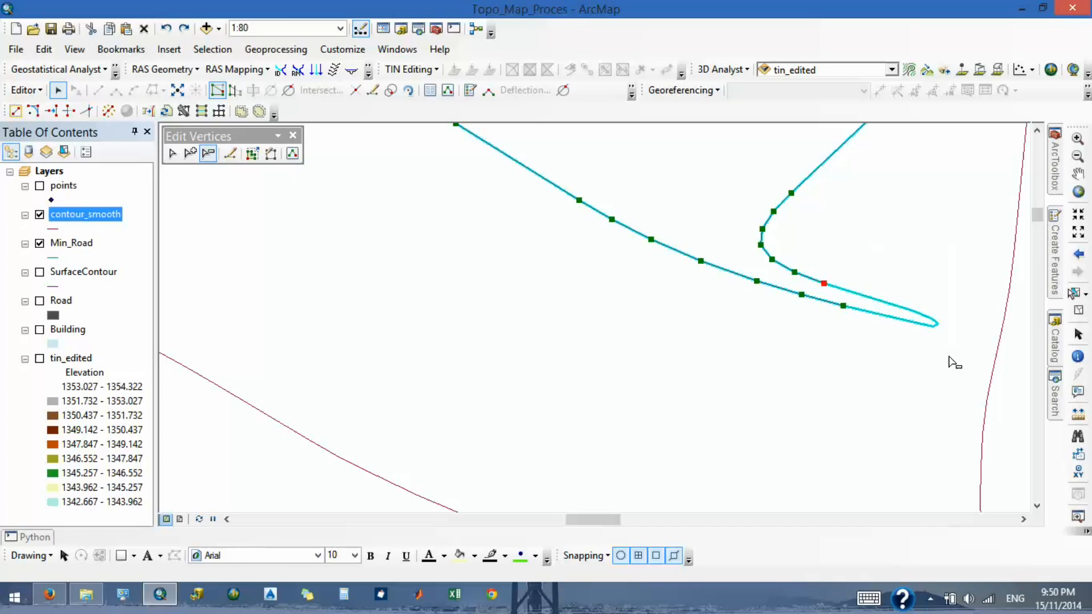
left_click_drag(789, 236, 865, 362)
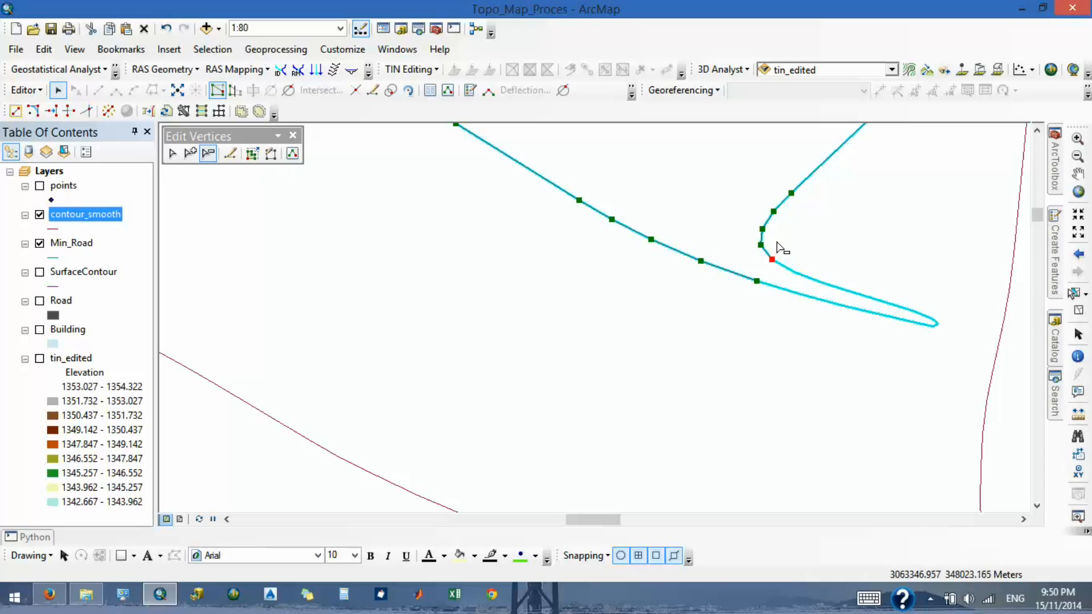
left_click_drag(778, 240, 771, 299)
left_click_drag(743, 263, 788, 315)
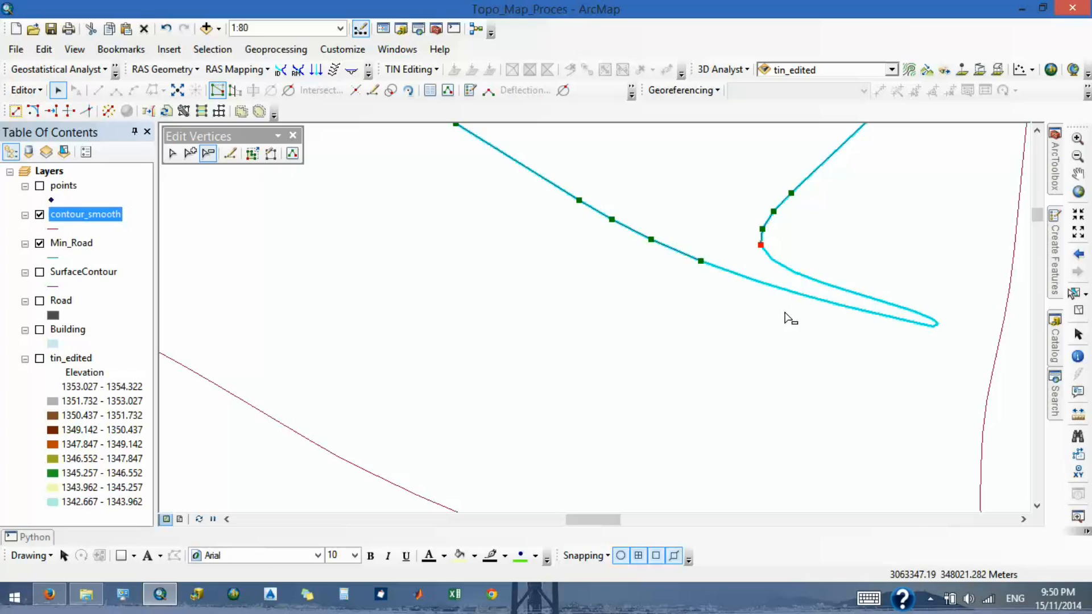
- Continue the contour sketch from the neck to the end vertex of its lower edge and finish it
left_click(172, 155)
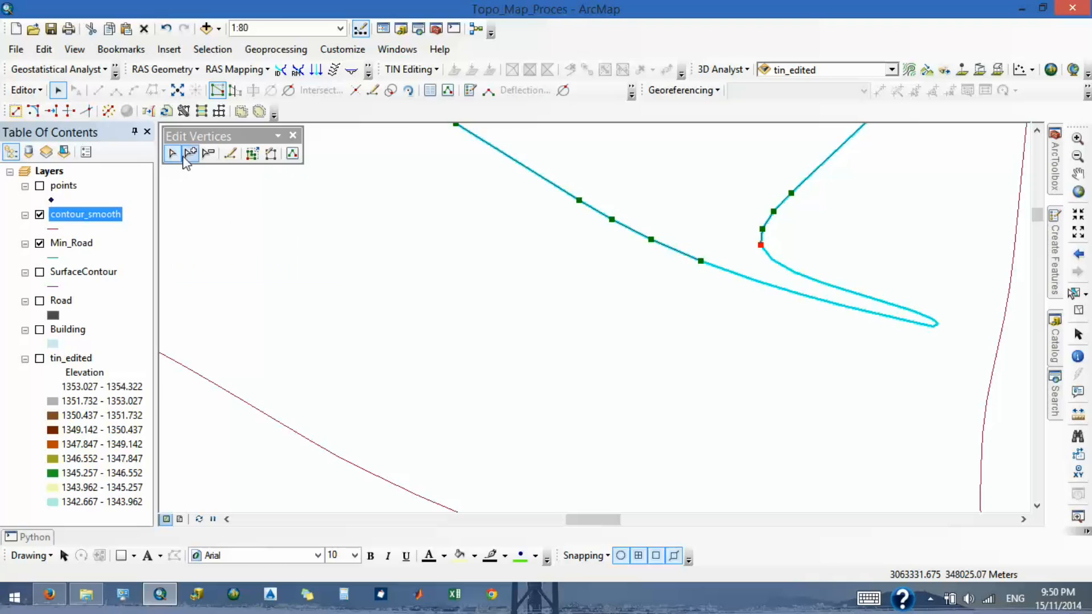
left_click(230, 154)
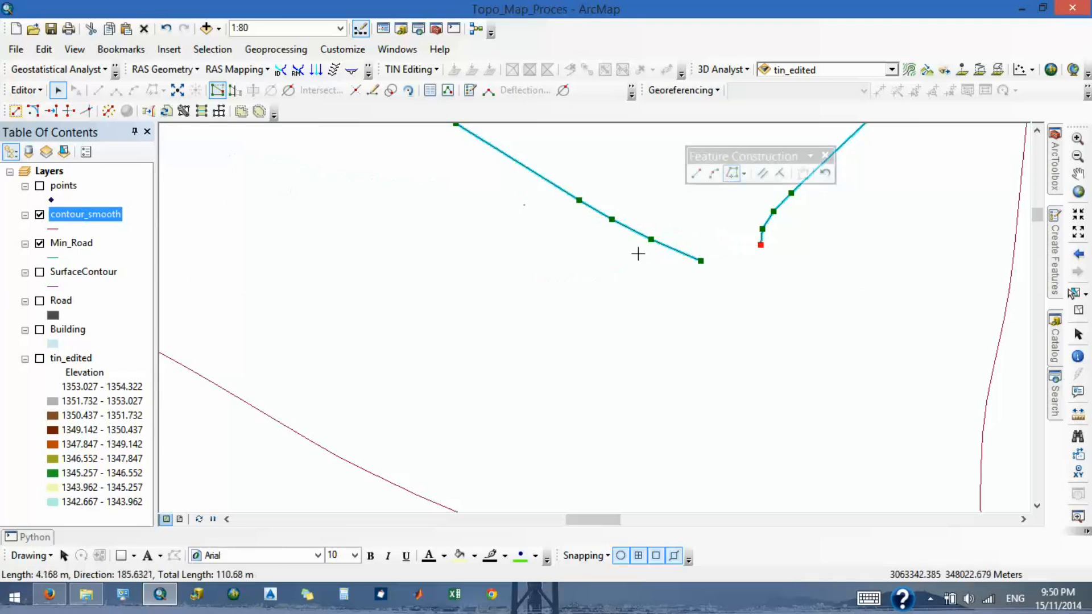
double_click(700, 261)
- End the edit session on contour_smooth and save the contour edits
scroll(695, 313, "down", 3)
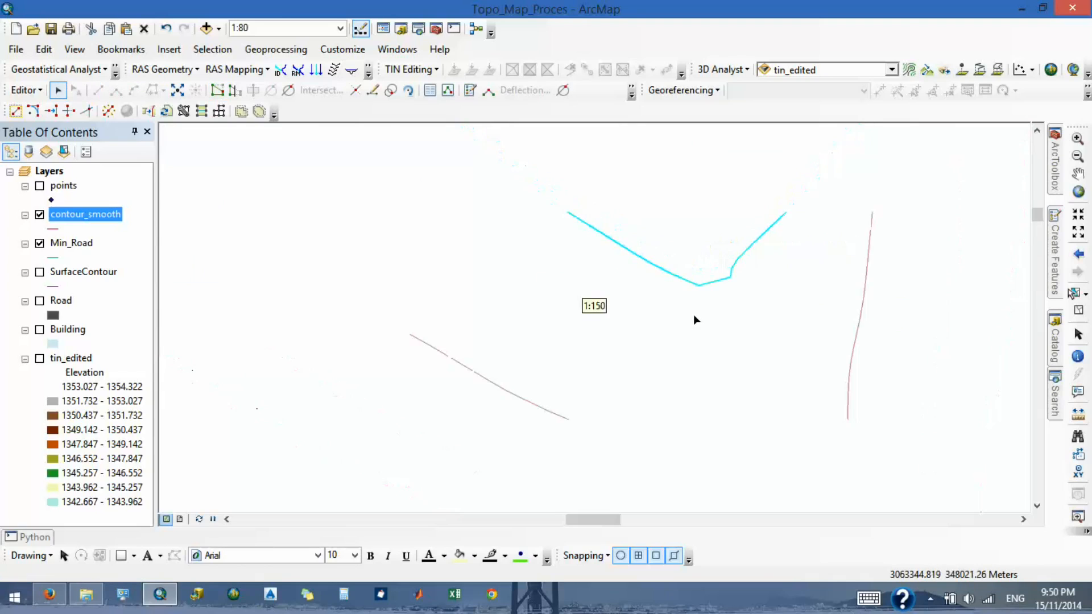
scroll(648, 350, "down", 3)
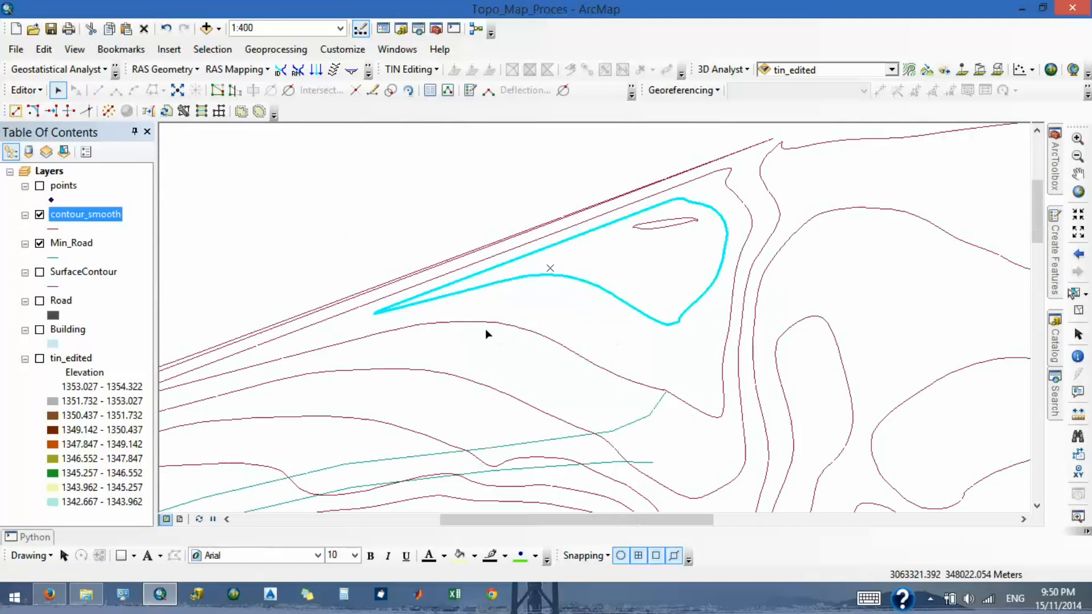
scroll(484, 327, "down", 3)
scroll(490, 328, "down", 2)
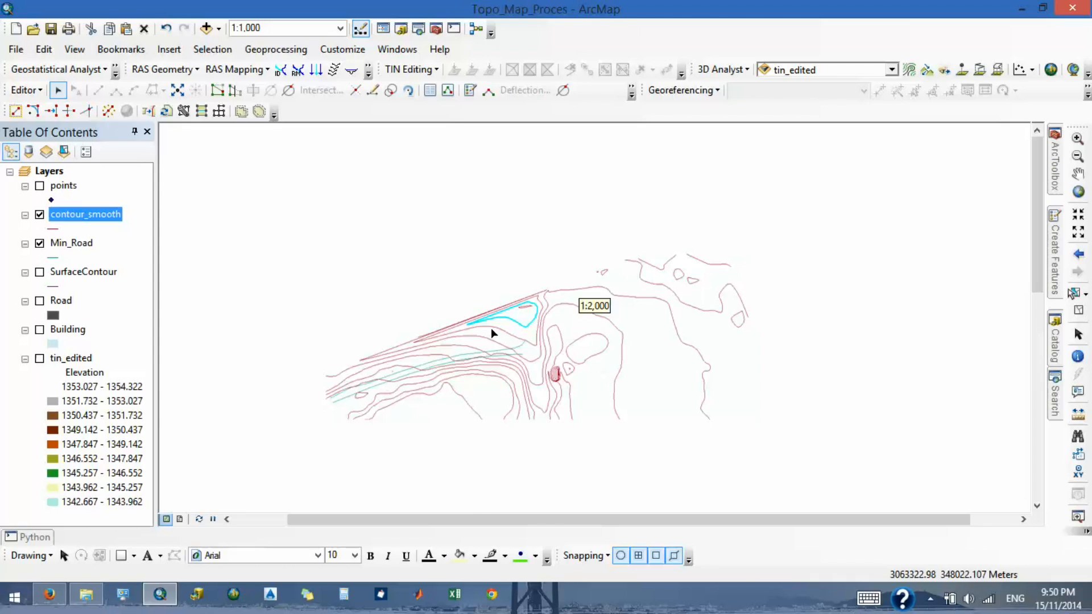
scroll(513, 299, "up", 3)
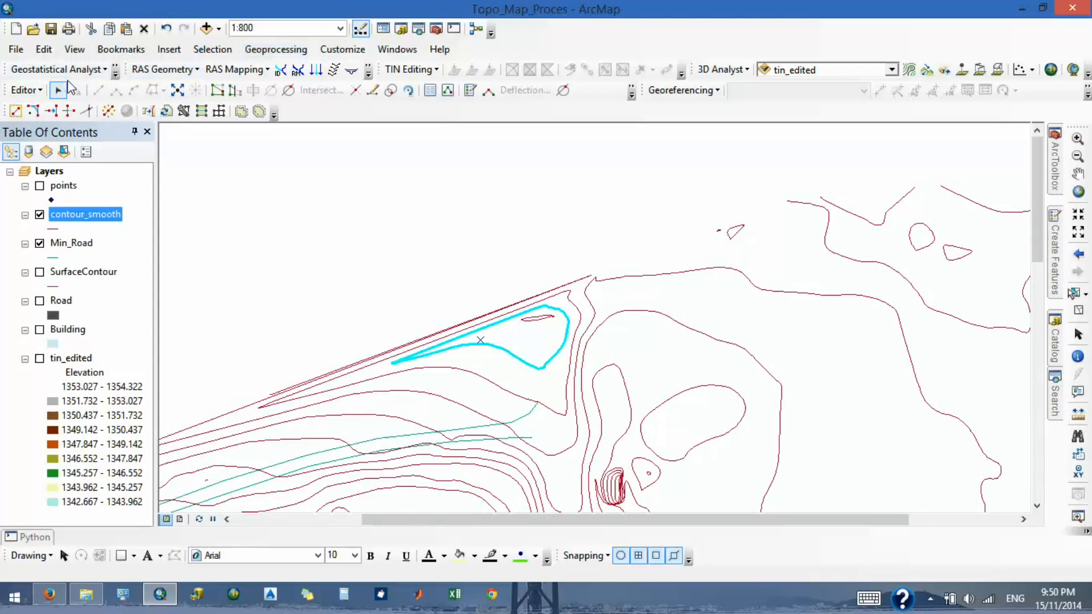
left_click(25, 90)
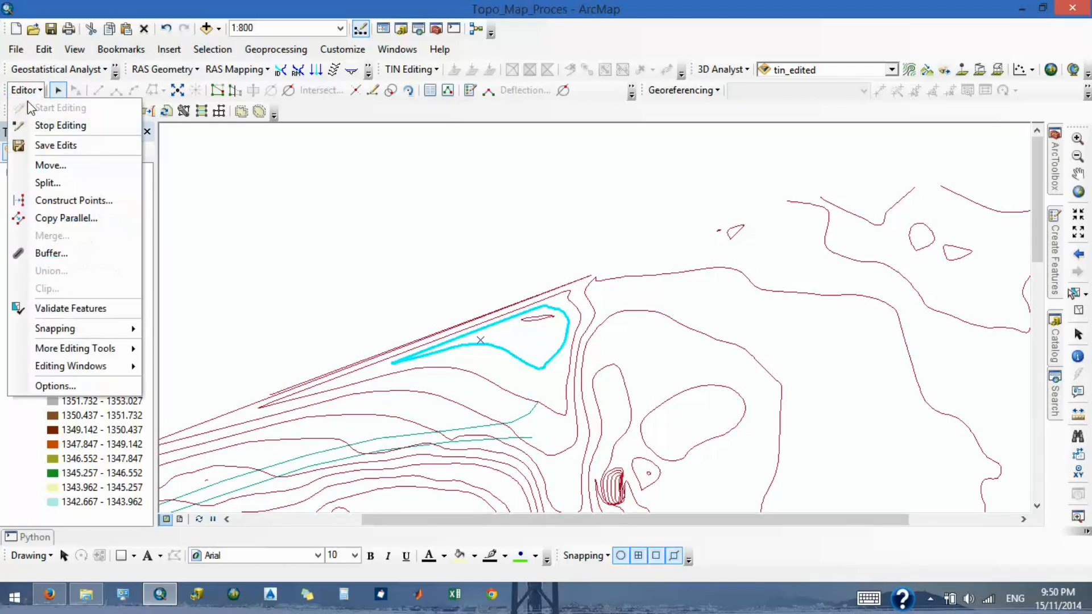
left_click(62, 125)
left_click(493, 348)
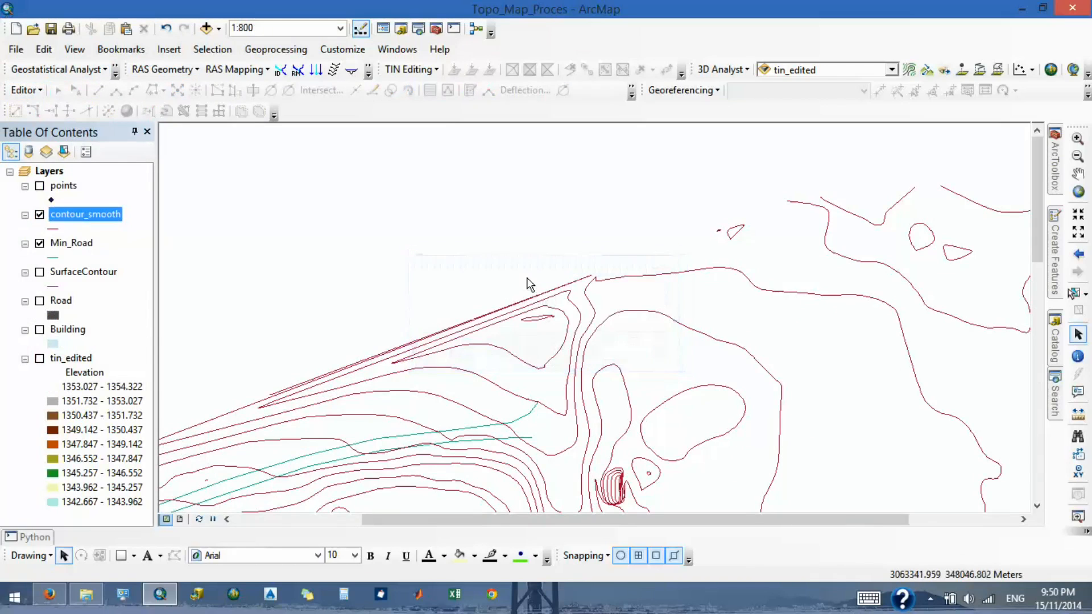
- Turn on labels for the contour_smooth layer, using Contour as the label field for all features
scroll(560, 368, "up", 3)
scroll(528, 358, "down", 5)
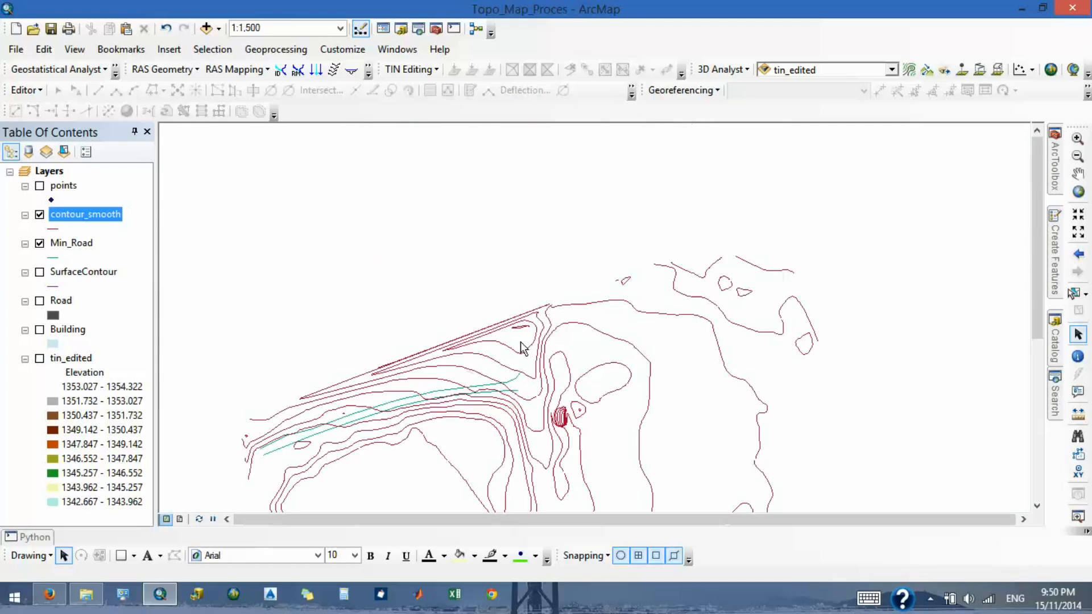
scroll(523, 364, "down", 3)
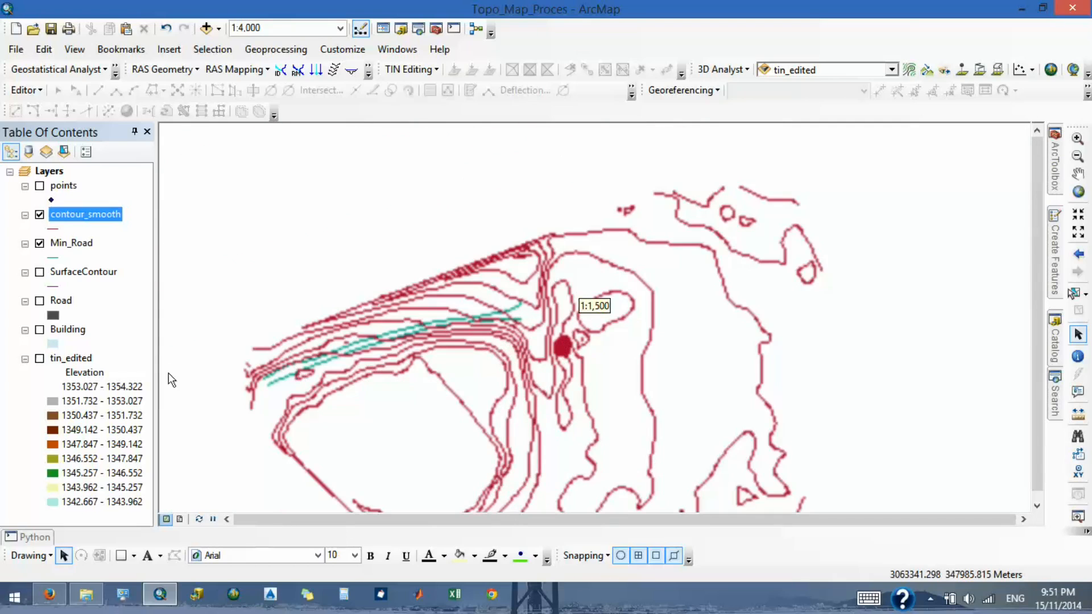
scroll(402, 365, "up", 2)
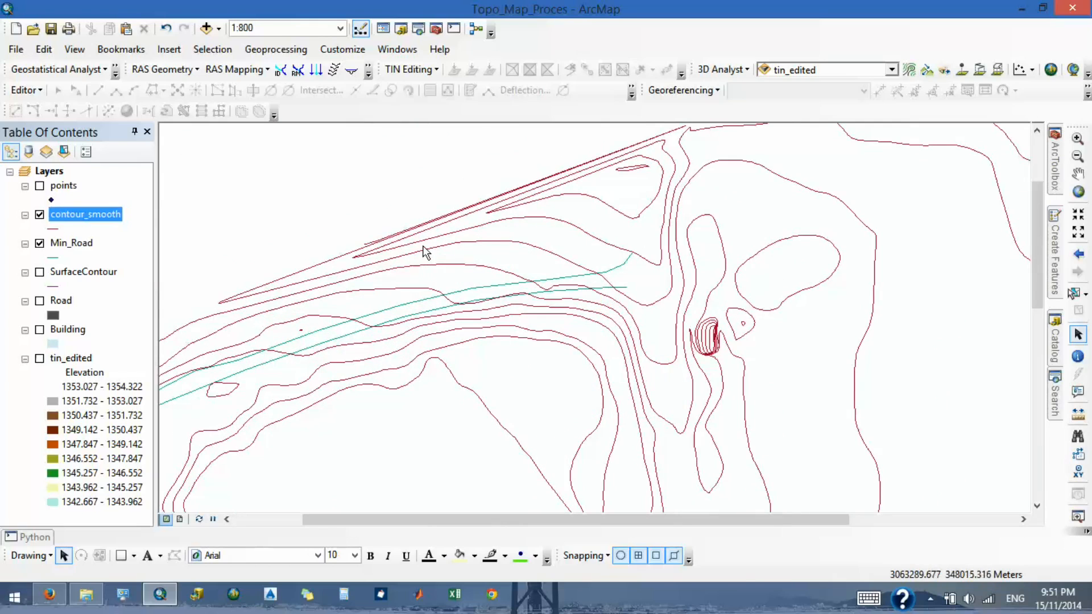
scroll(611, 208, "up", 2)
scroll(611, 206, "down", 2)
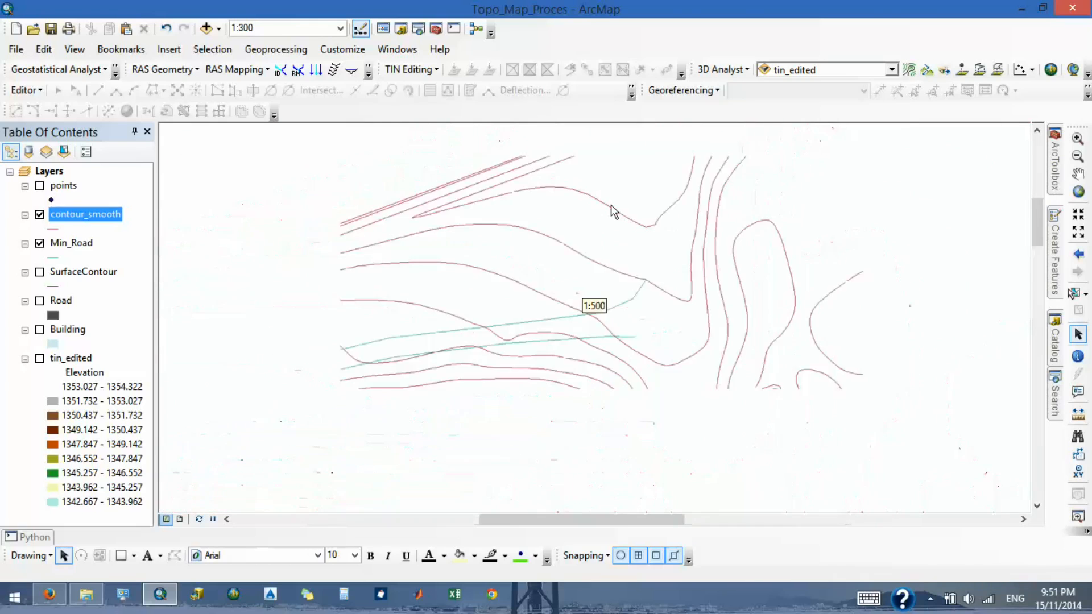
right_click(80, 217)
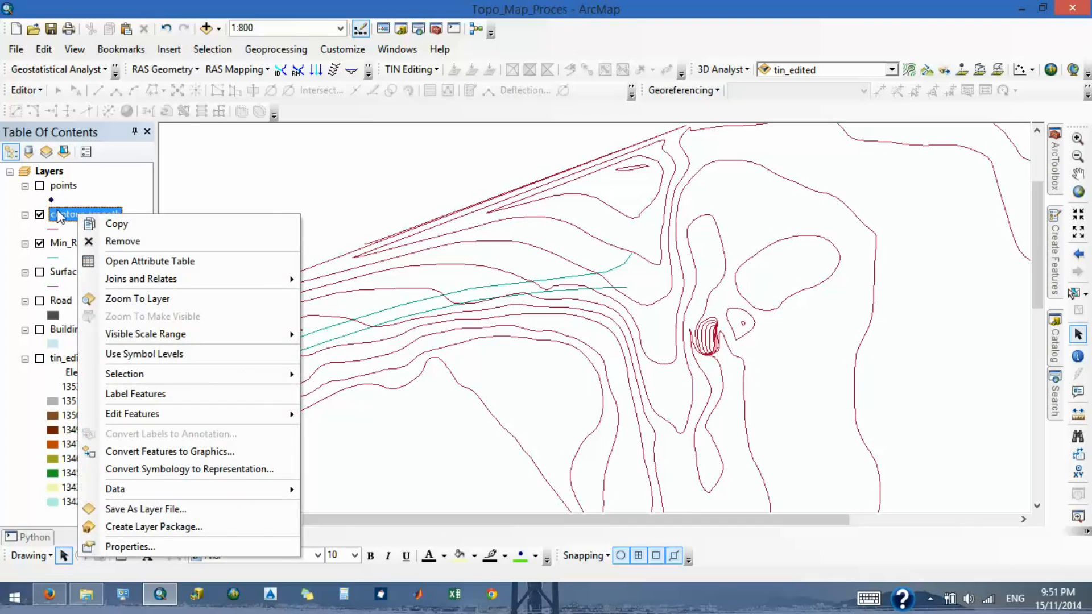
left_click(130, 547)
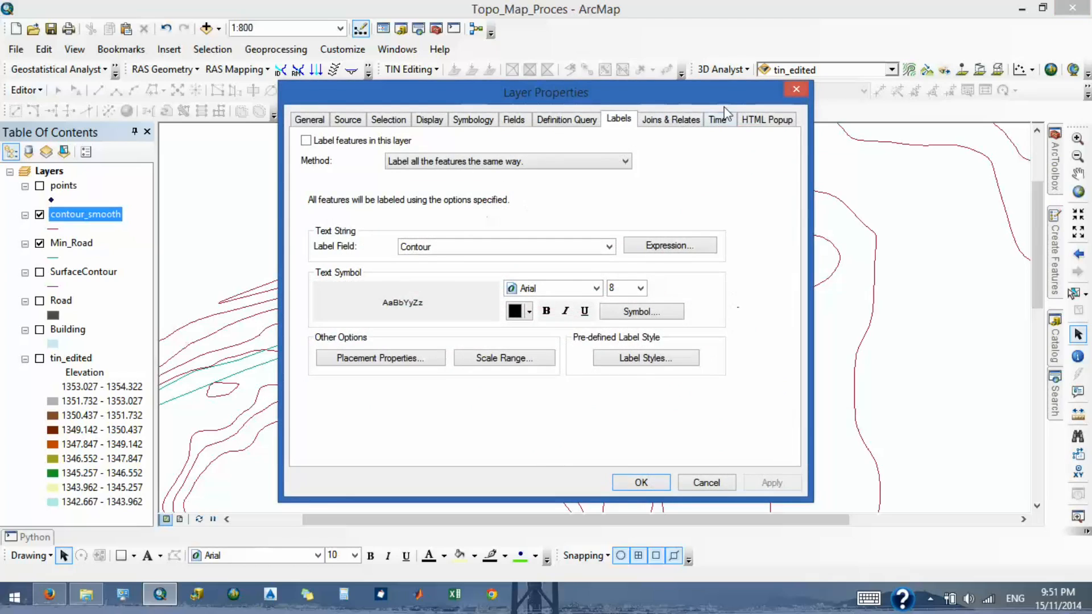
left_click_drag(702, 102, 415, 68)
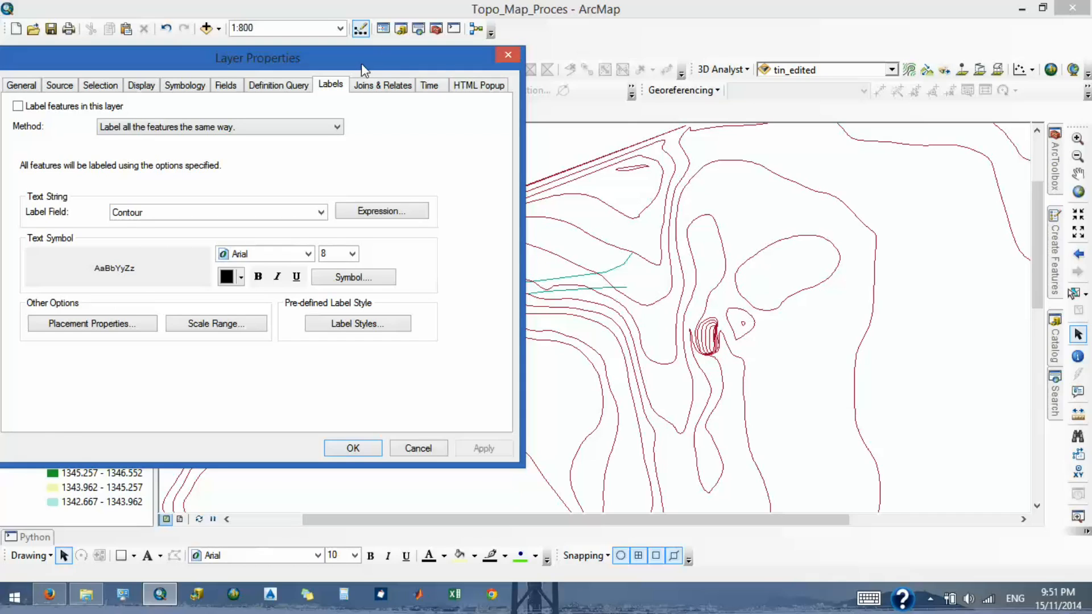
left_click_drag(361, 63, 463, 50)
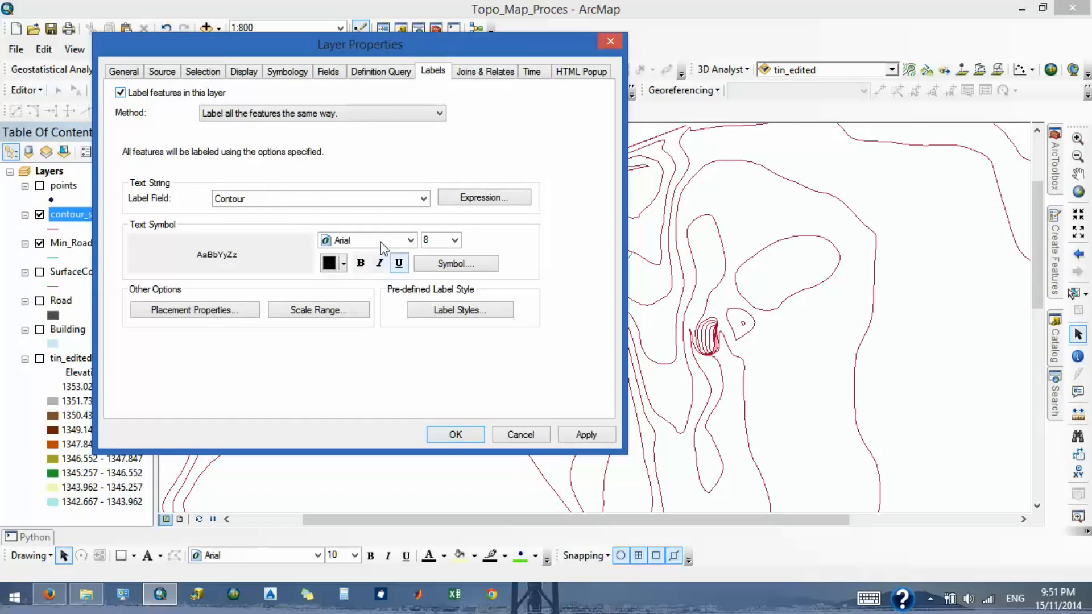
left_click(341, 199)
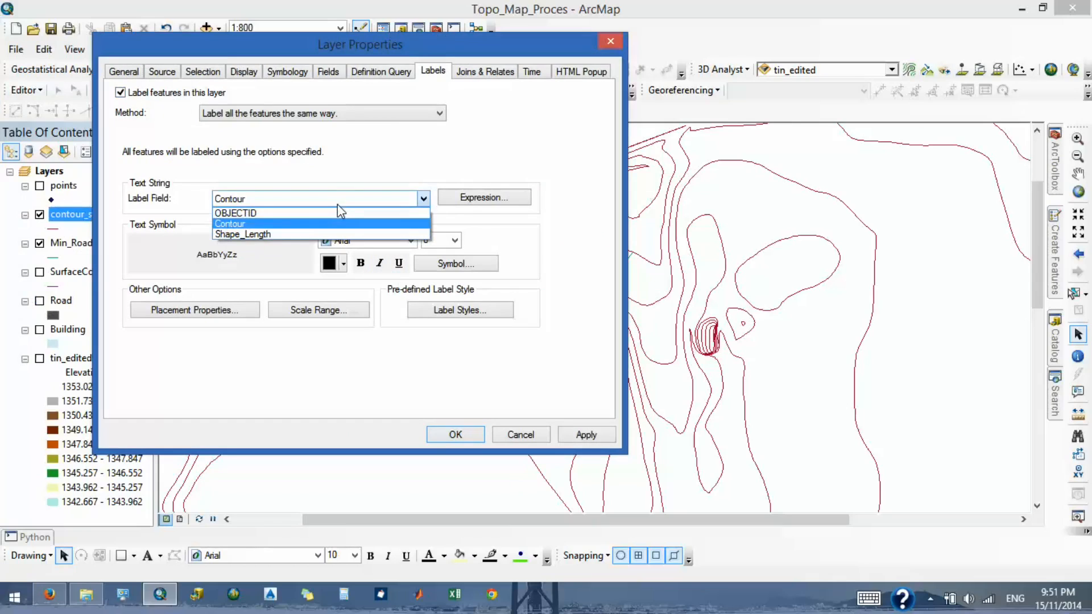
left_click(300, 224)
left_click(458, 440)
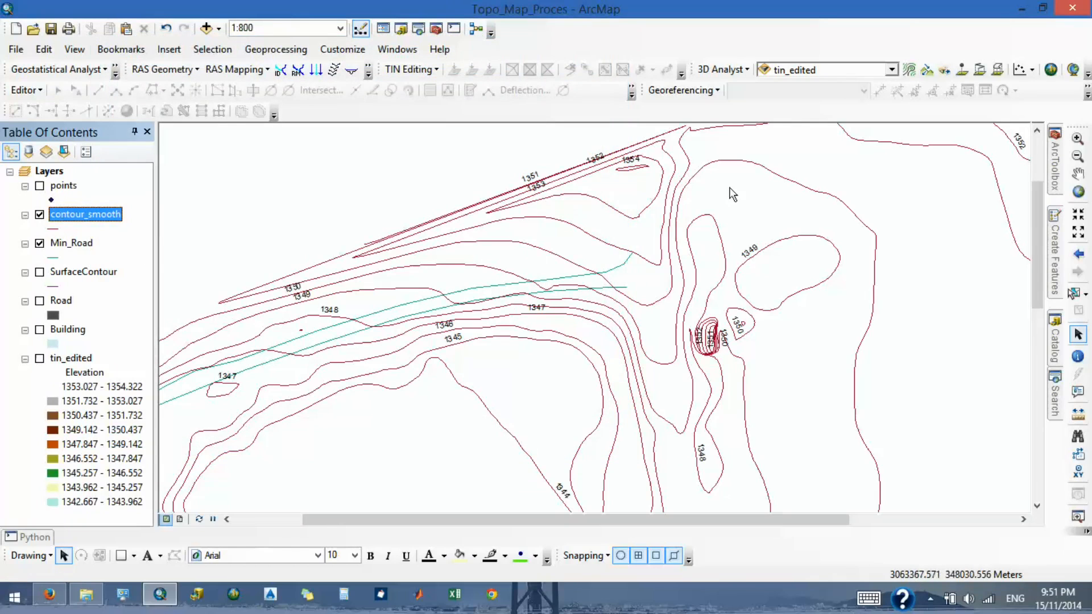
- Examine the placement and legibility of the elevation labels on the smoothed contours across the whole map
left_click(1078, 174)
left_click_drag(612, 367, 708, 193)
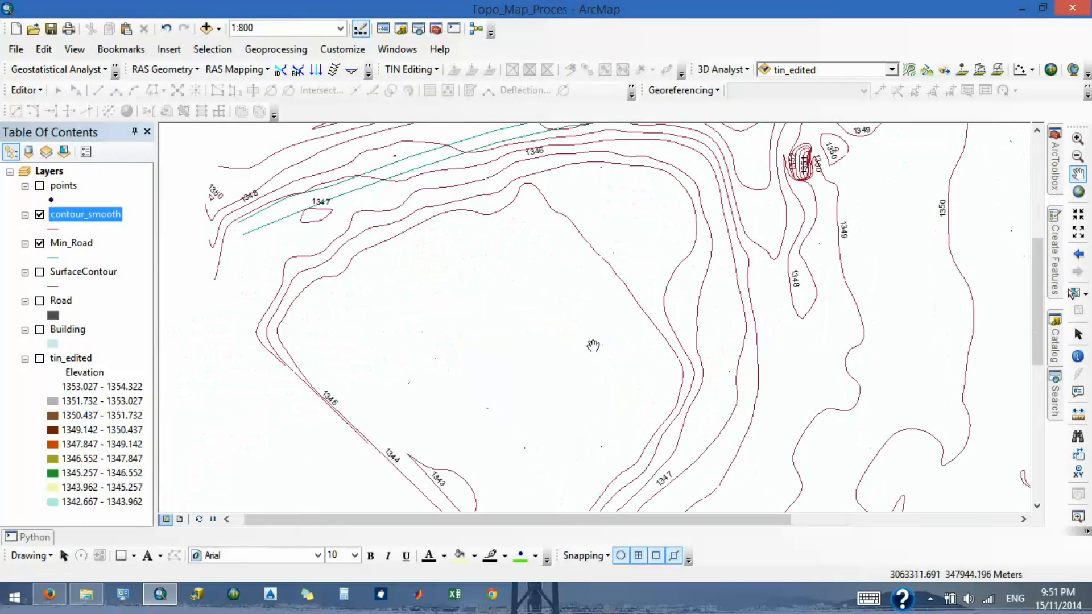
left_click_drag(592, 346, 747, 209)
left_click_drag(897, 288, 467, 321)
left_click_drag(566, 365, 643, 329)
scroll(642, 329, "down", 4)
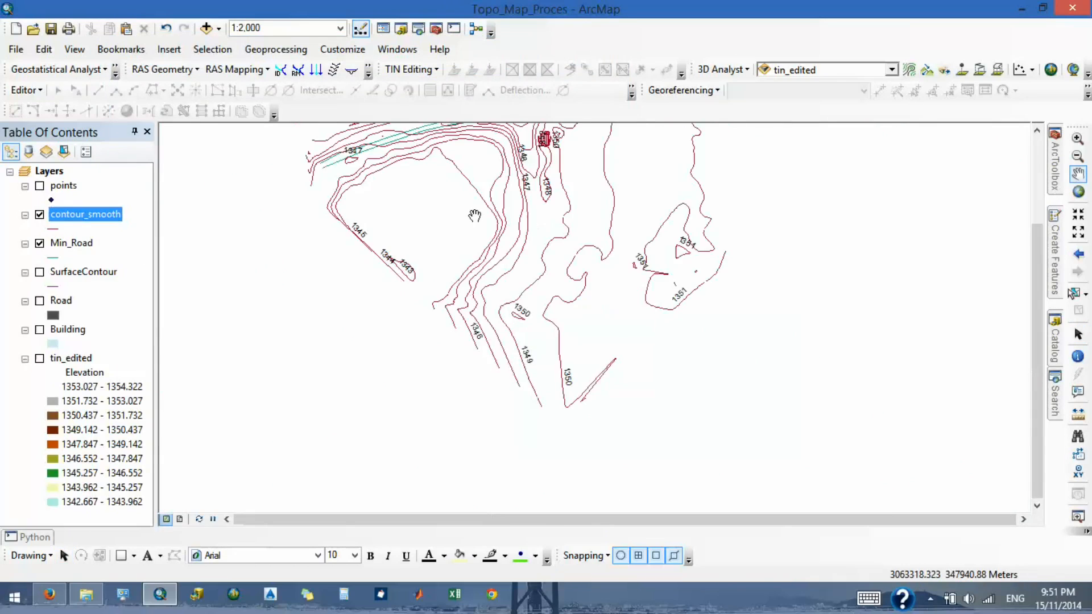
left_click_drag(481, 221, 585, 305)
scroll(585, 305, "down", 2)
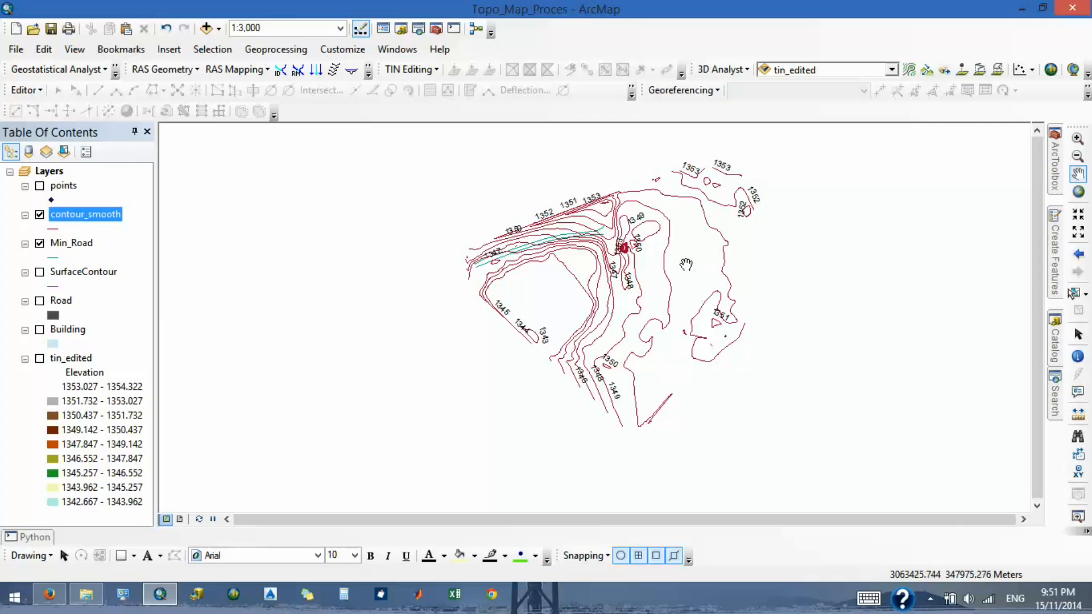
left_click_drag(698, 270, 592, 309)
scroll(545, 190, "up", 1)
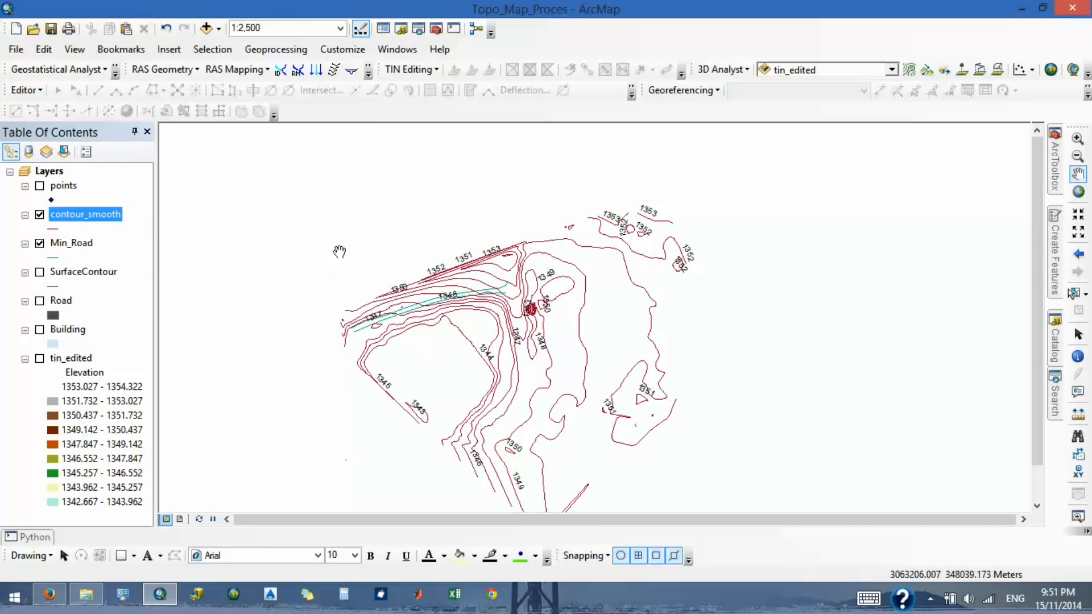
scroll(498, 149, "down", 3)
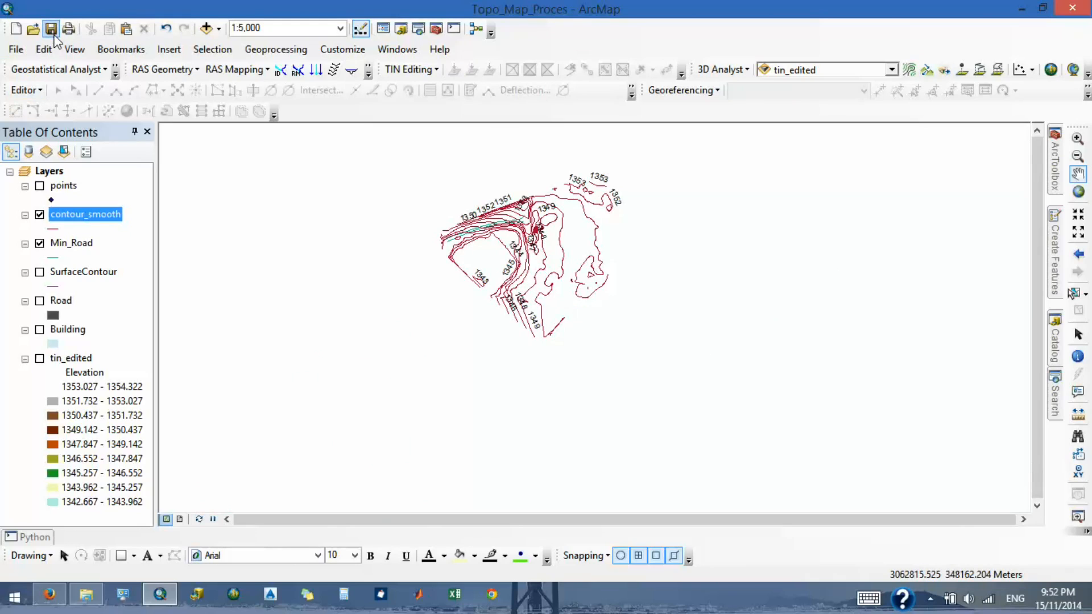
left_click_drag(501, 254, 525, 330)
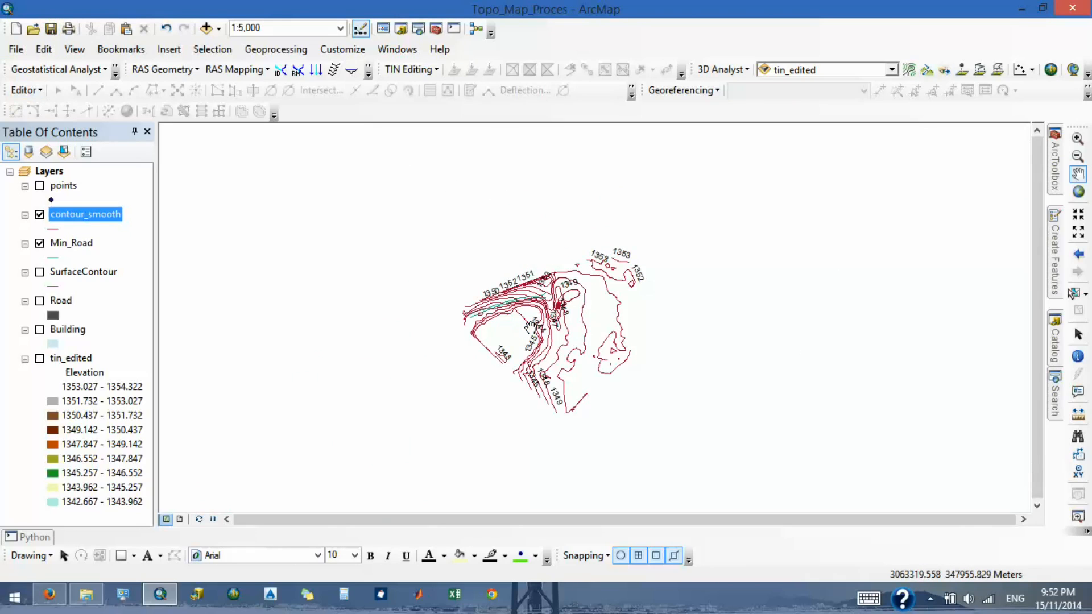